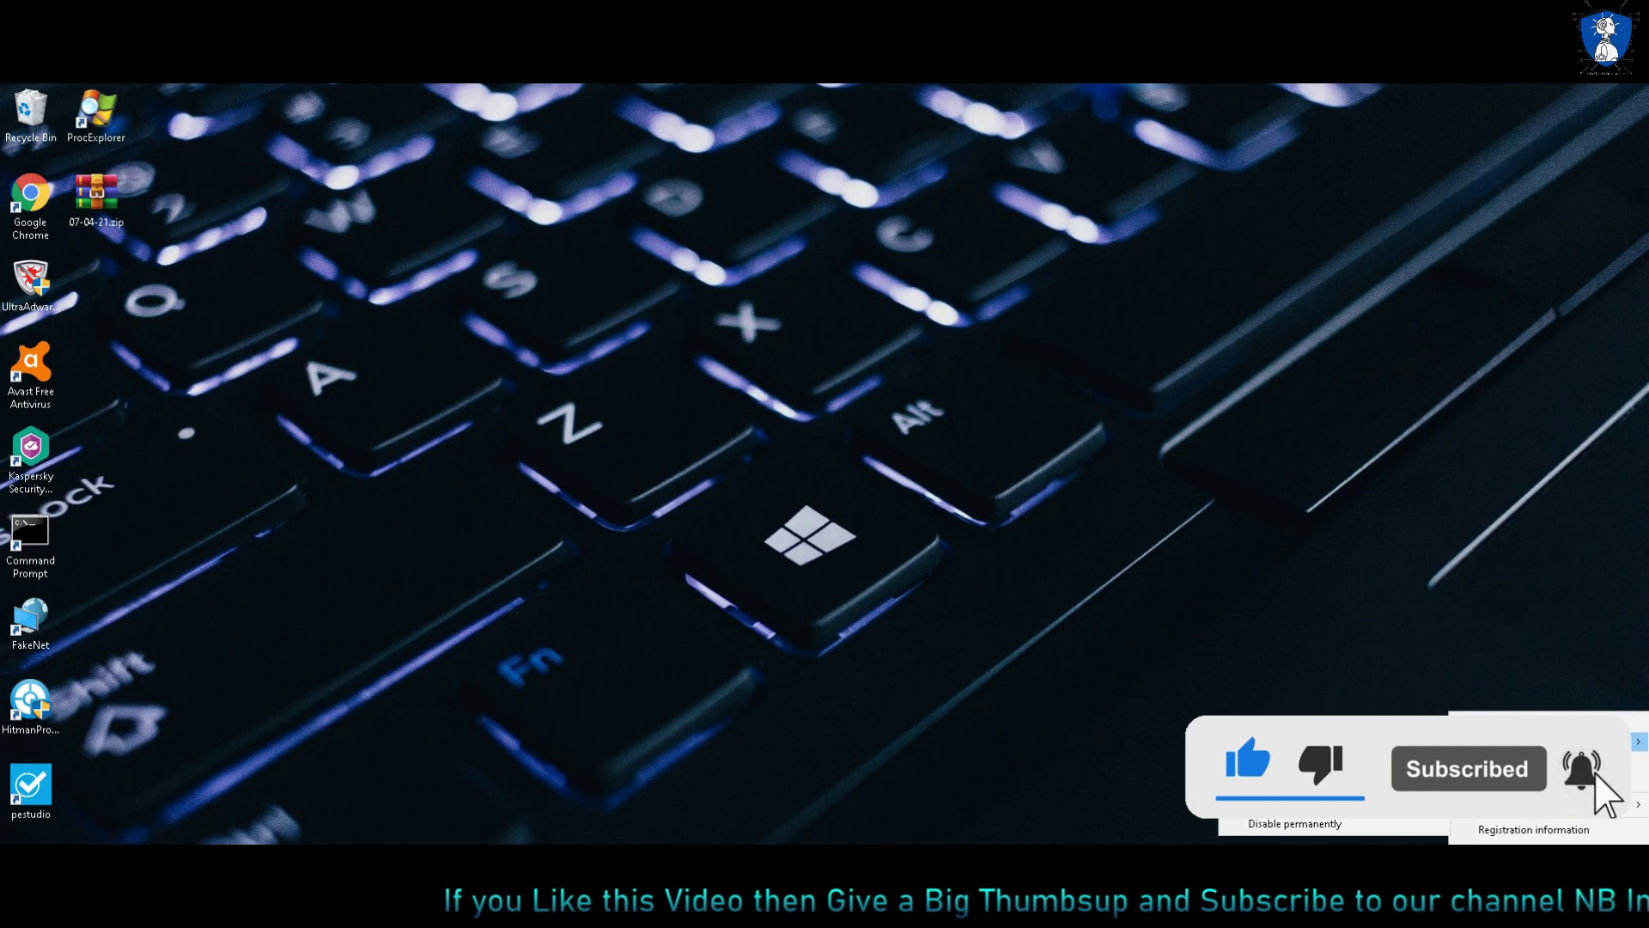
Open the Avast interface, check the status of the Core Shields and close the window
{"action": "left_click", "coordinate": [1331, 714]}
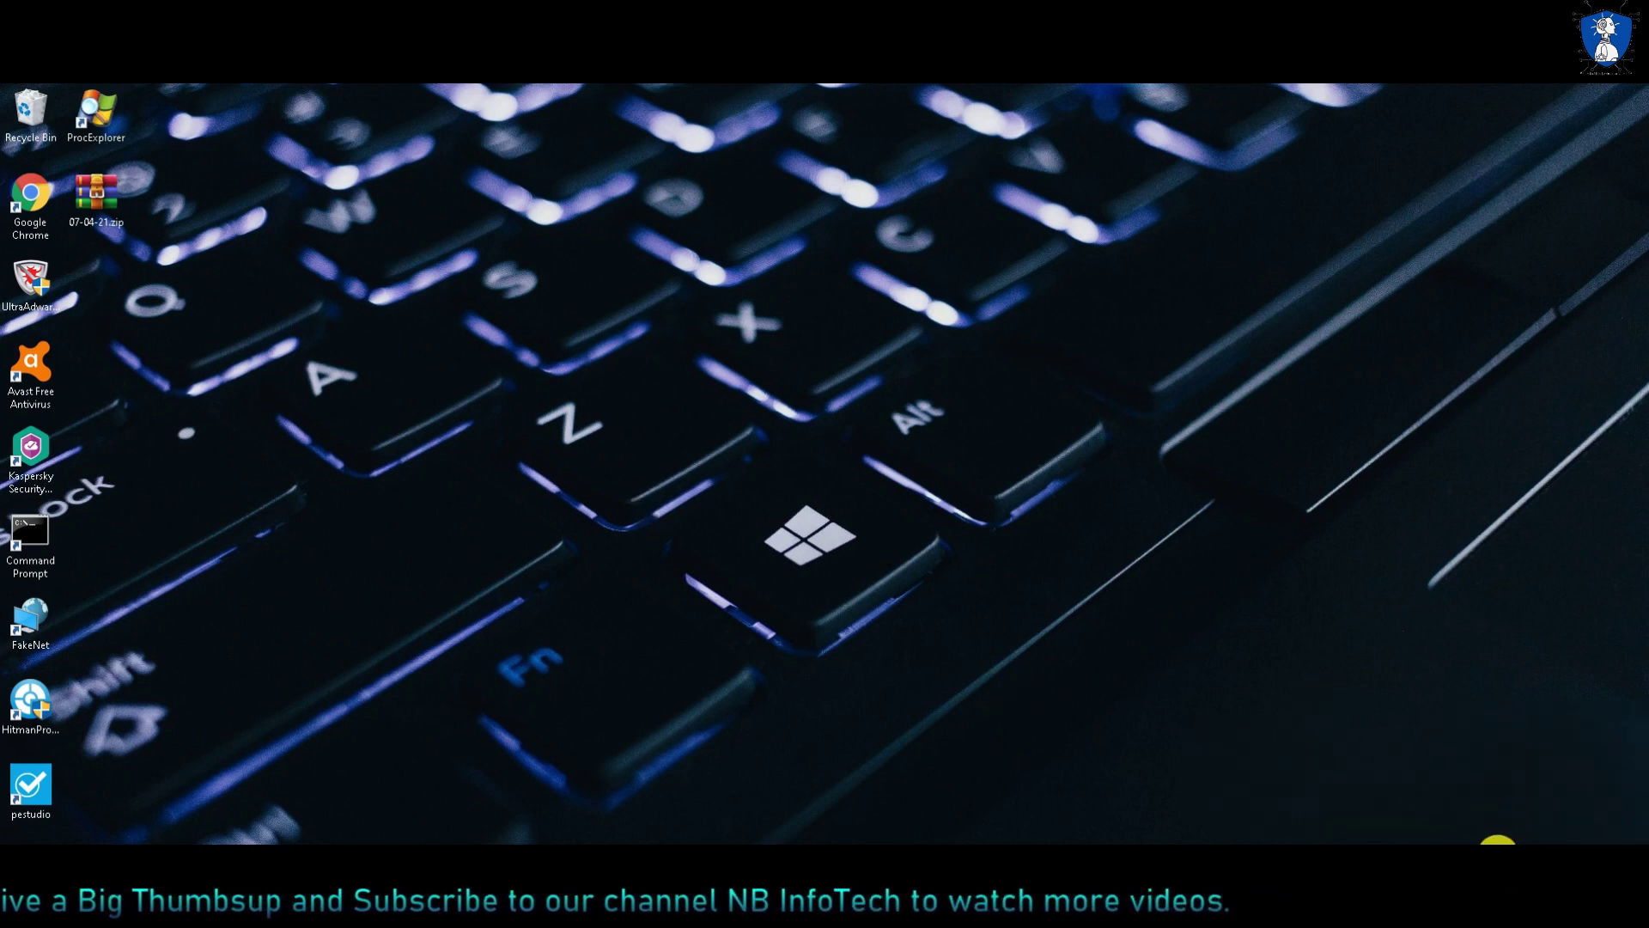
{"action": "right_click", "coordinate": [1498, 856]}
{"action": "left_click", "coordinate": [1502, 719]}
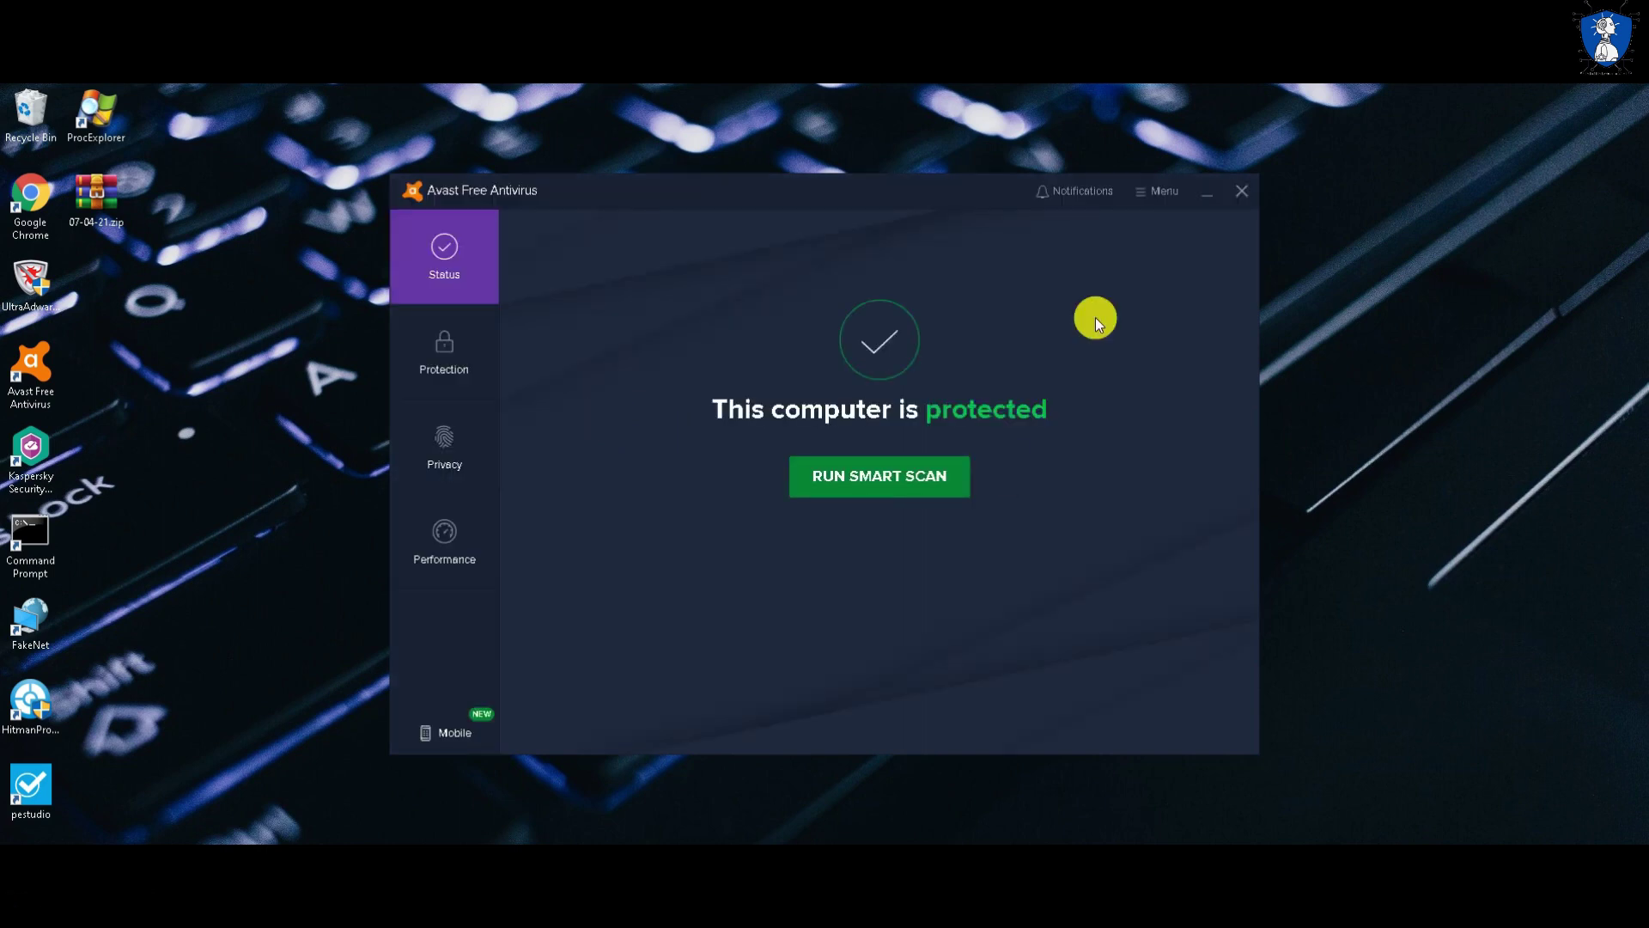
{"action": "left_click", "coordinate": [427, 368]}
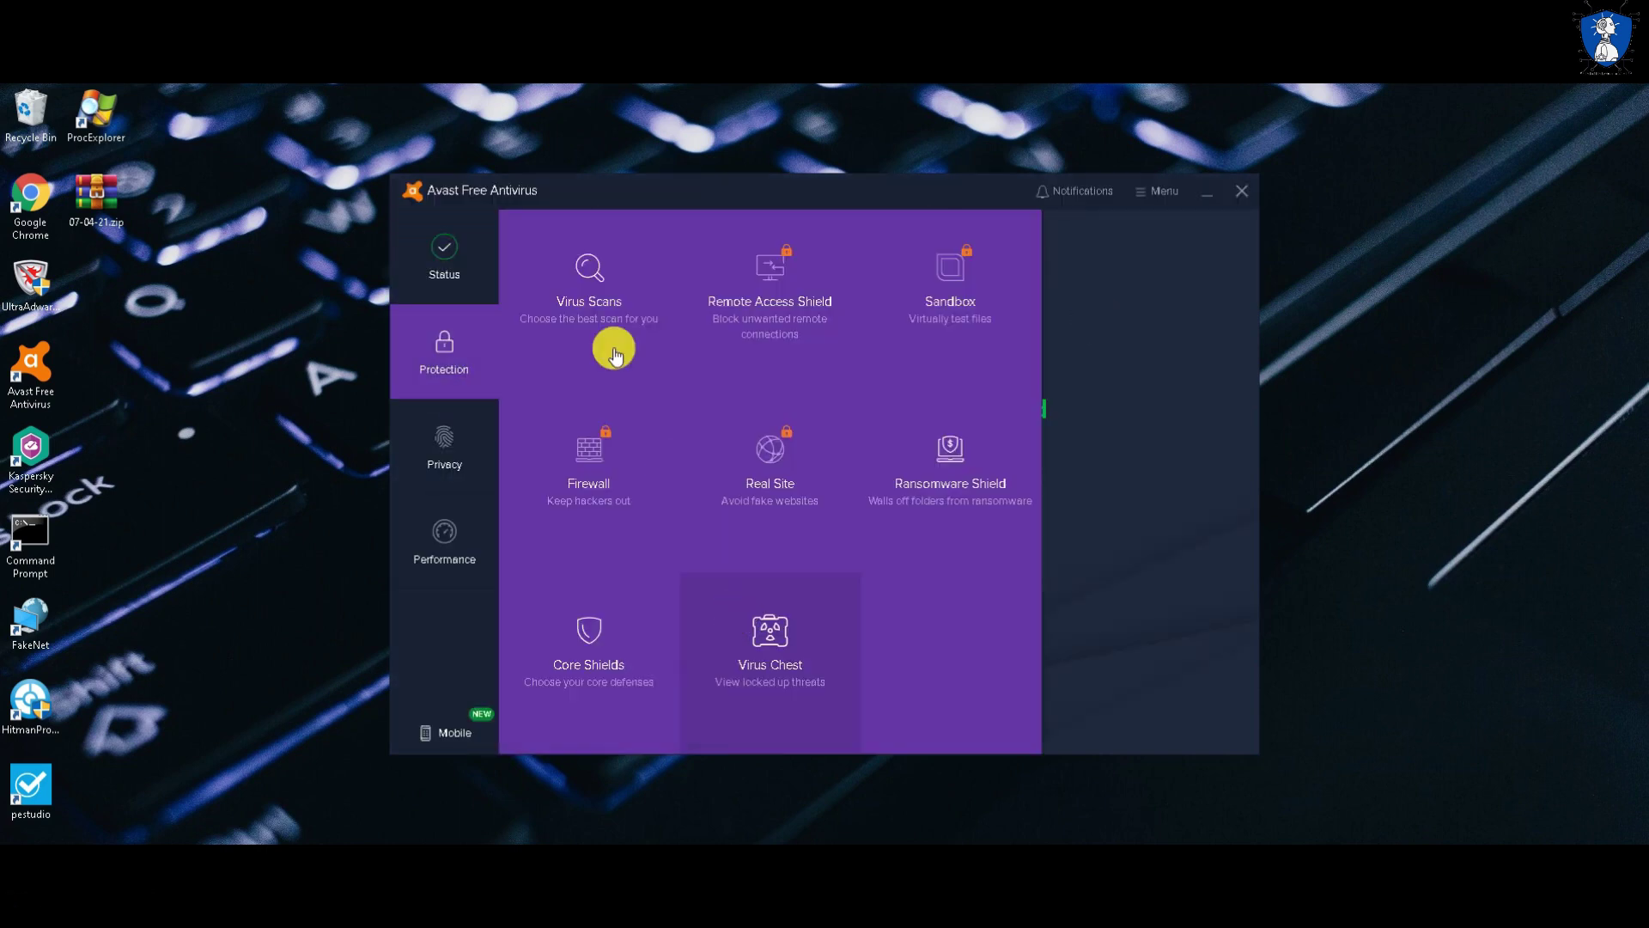
{"action": "left_click", "coordinate": [613, 650]}
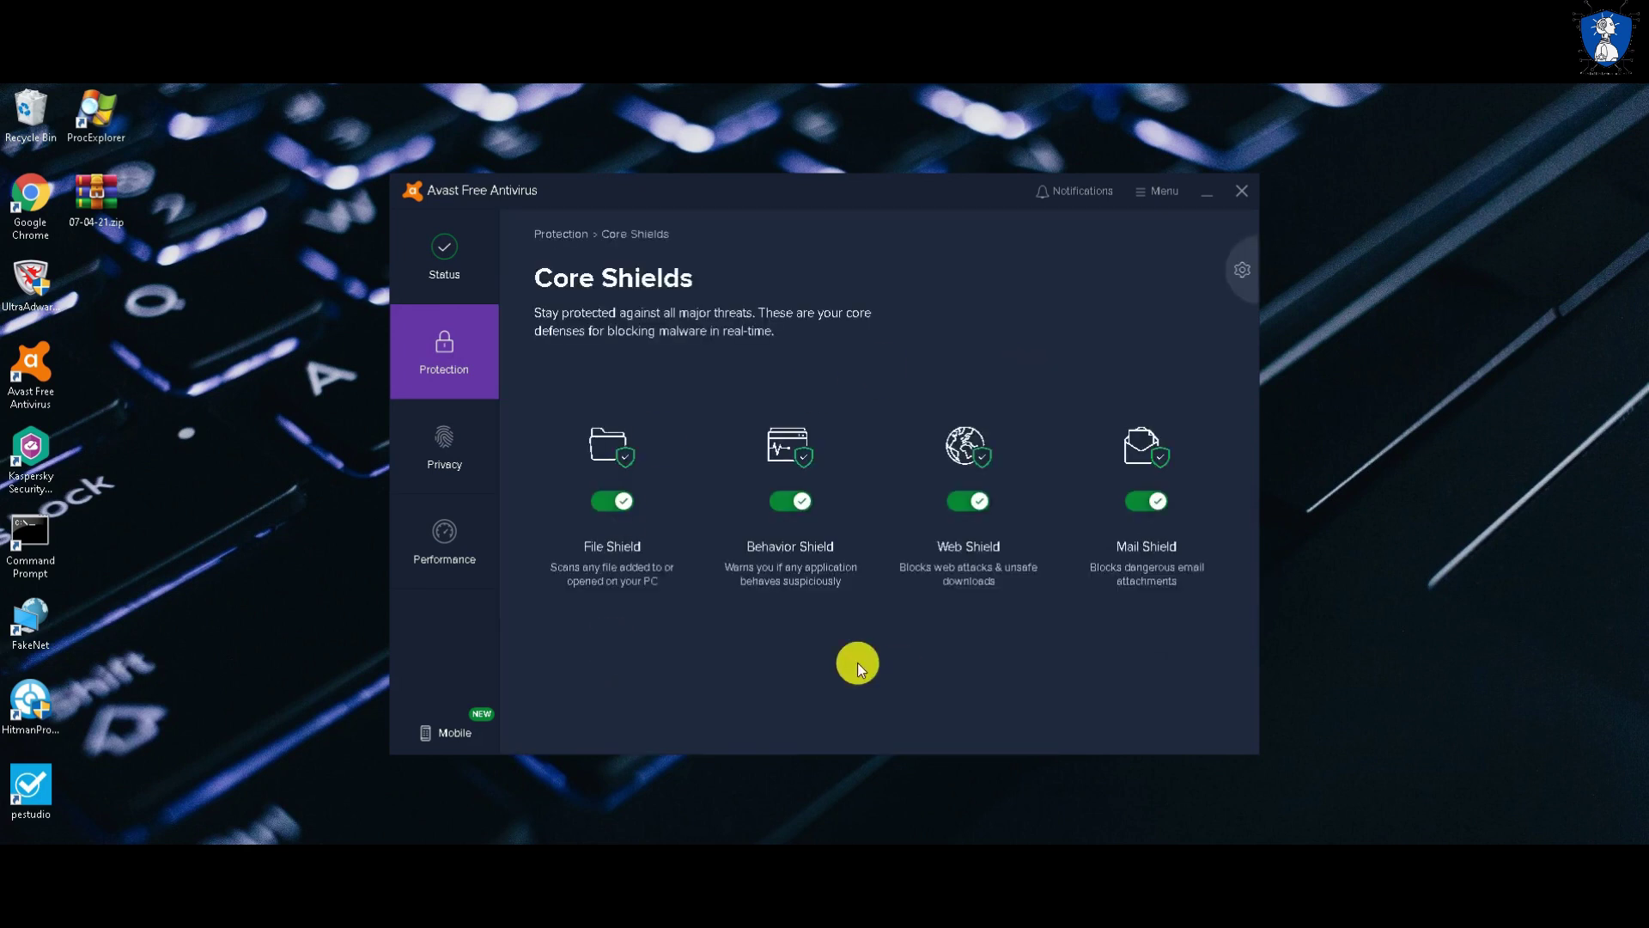
{"action": "left_click", "coordinate": [1246, 192]}
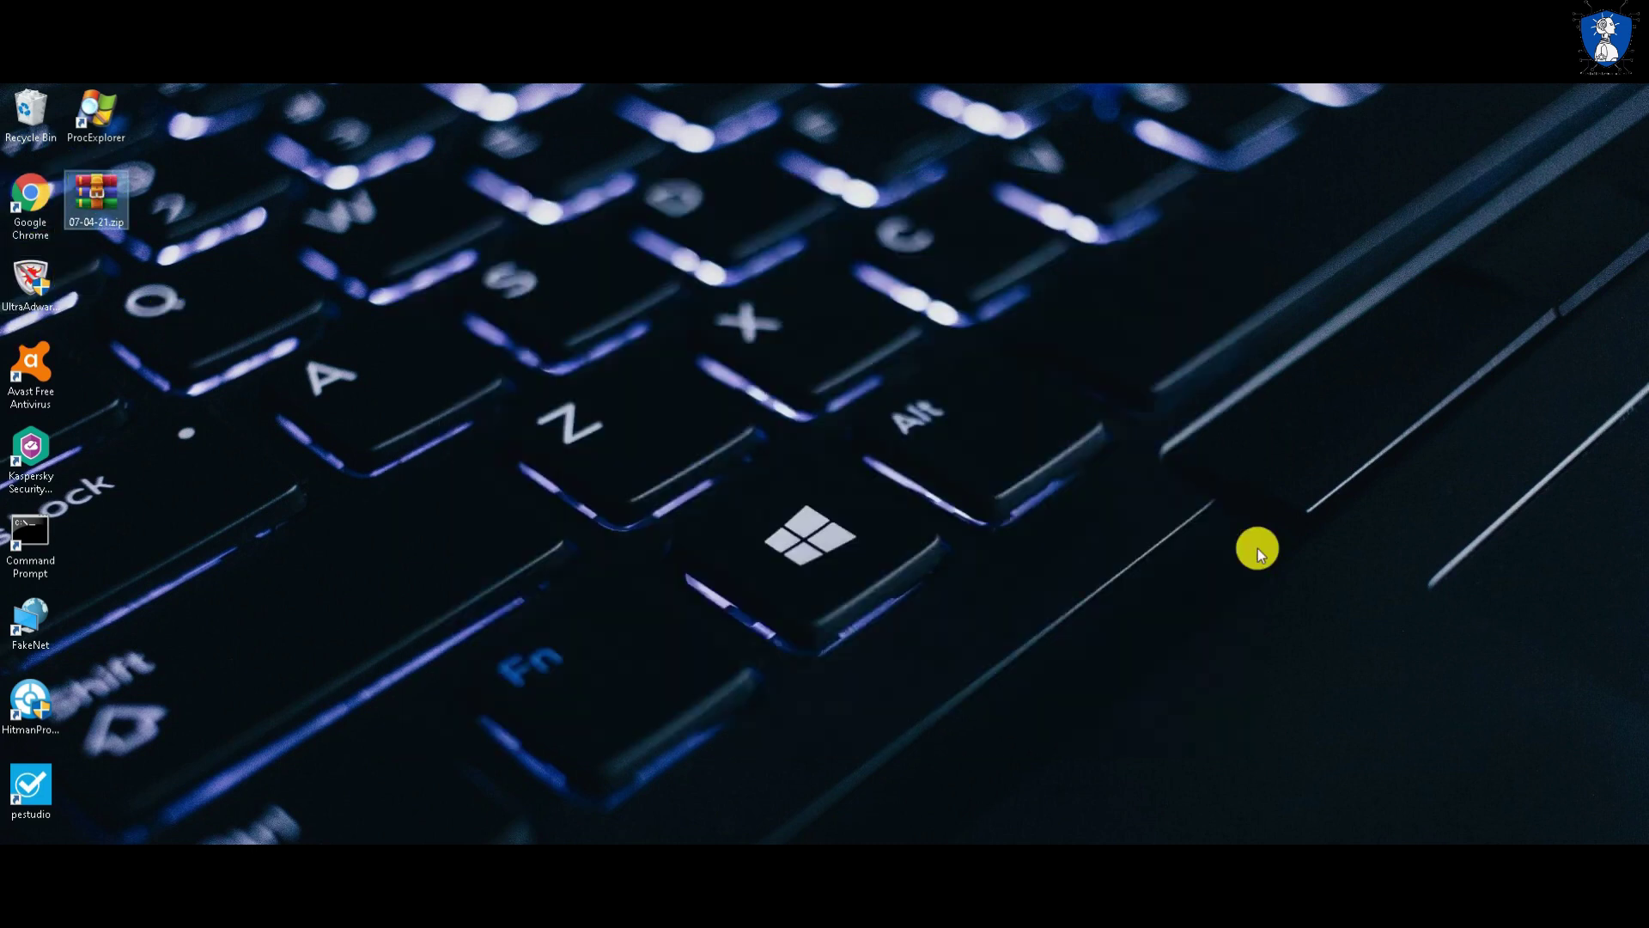
Look at the Avast shields control options, check Kaspersky Security Cloud's protection status and close its window
{"action": "right_click", "coordinate": [1499, 846]}
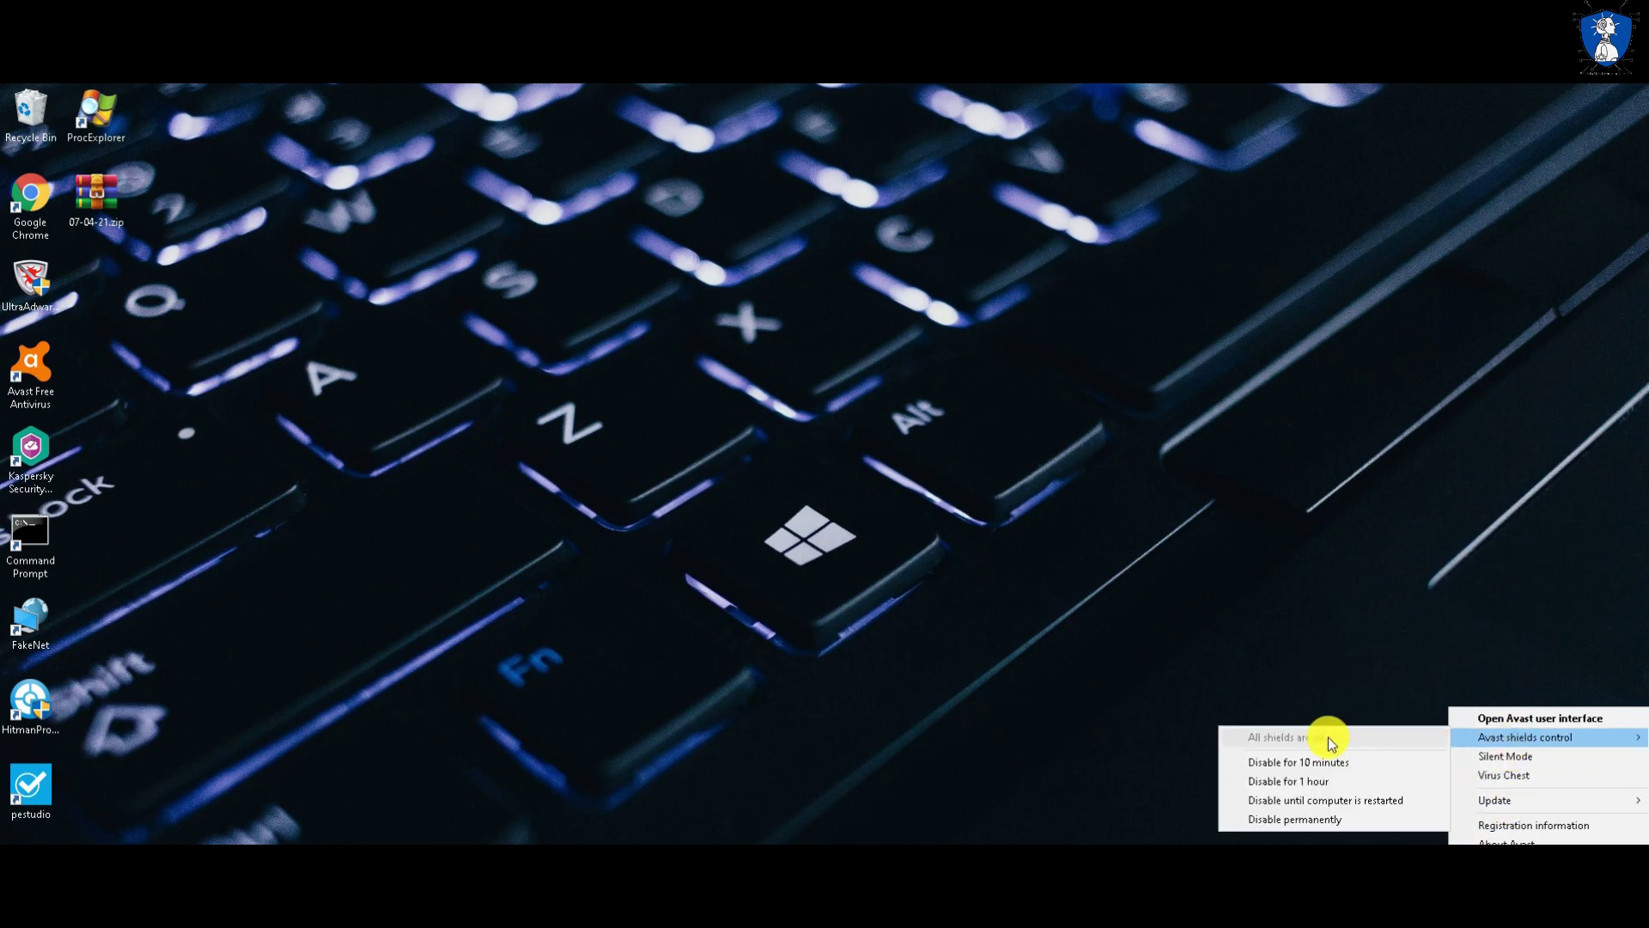
{"action": "left_click", "coordinate": [1007, 639]}
{"action": "left_click", "coordinate": [26, 449]}
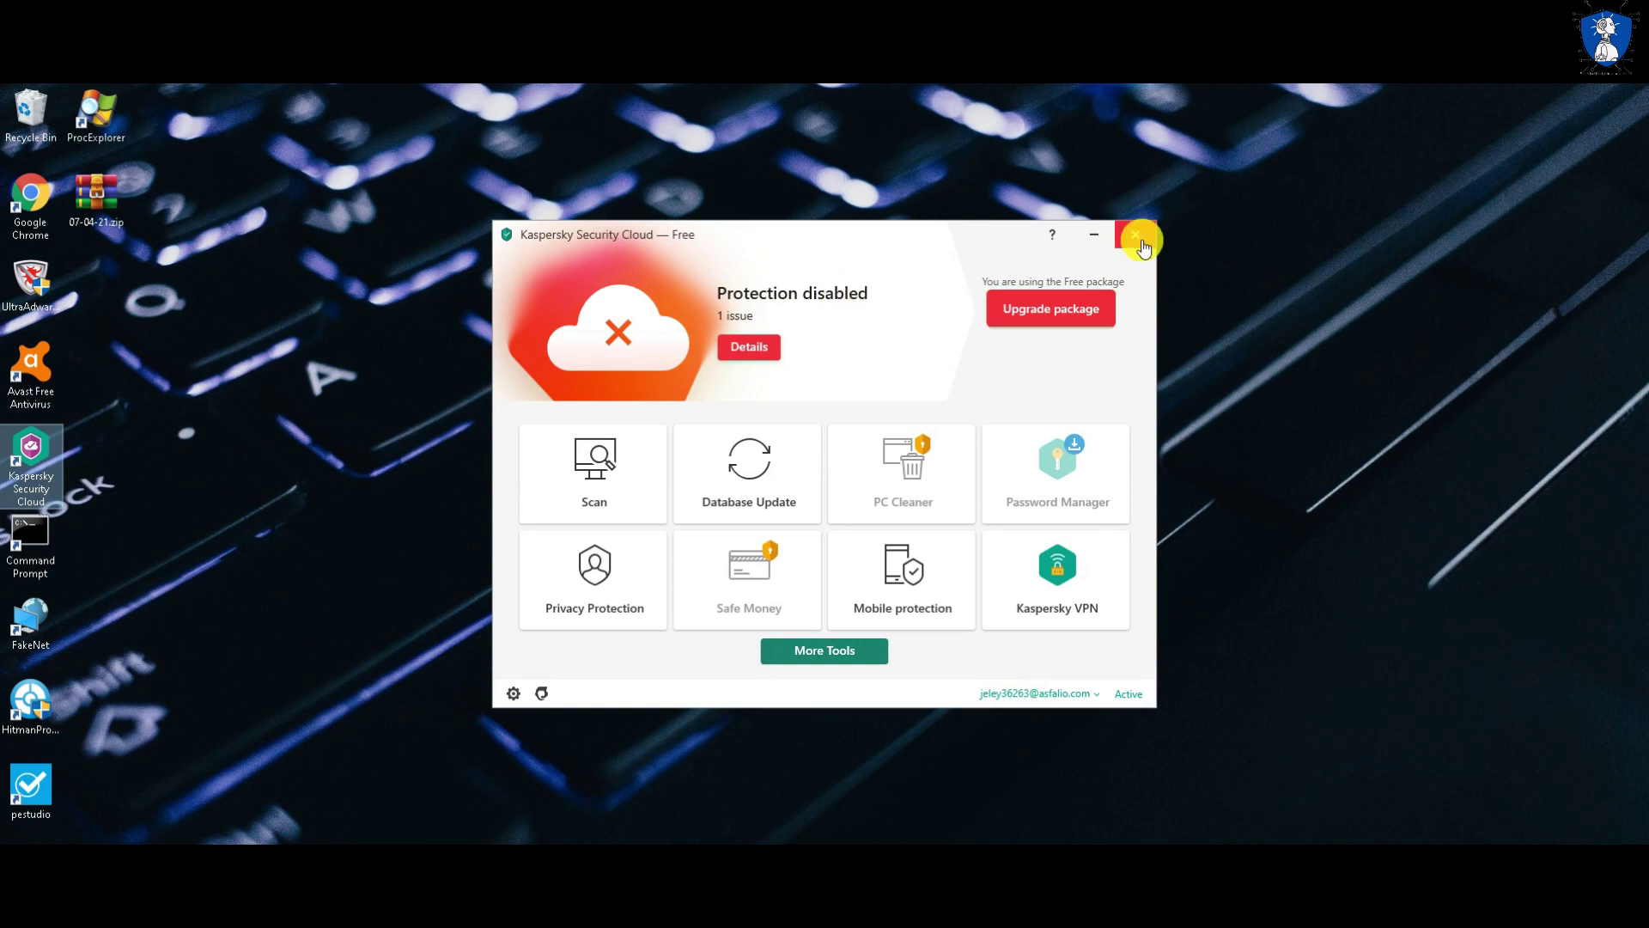
{"action": "left_click", "coordinate": [1483, 739]}
Disable all Avast shields permanently and dismiss the Windows Security notification
{"action": "right_click", "coordinate": [1497, 846]}
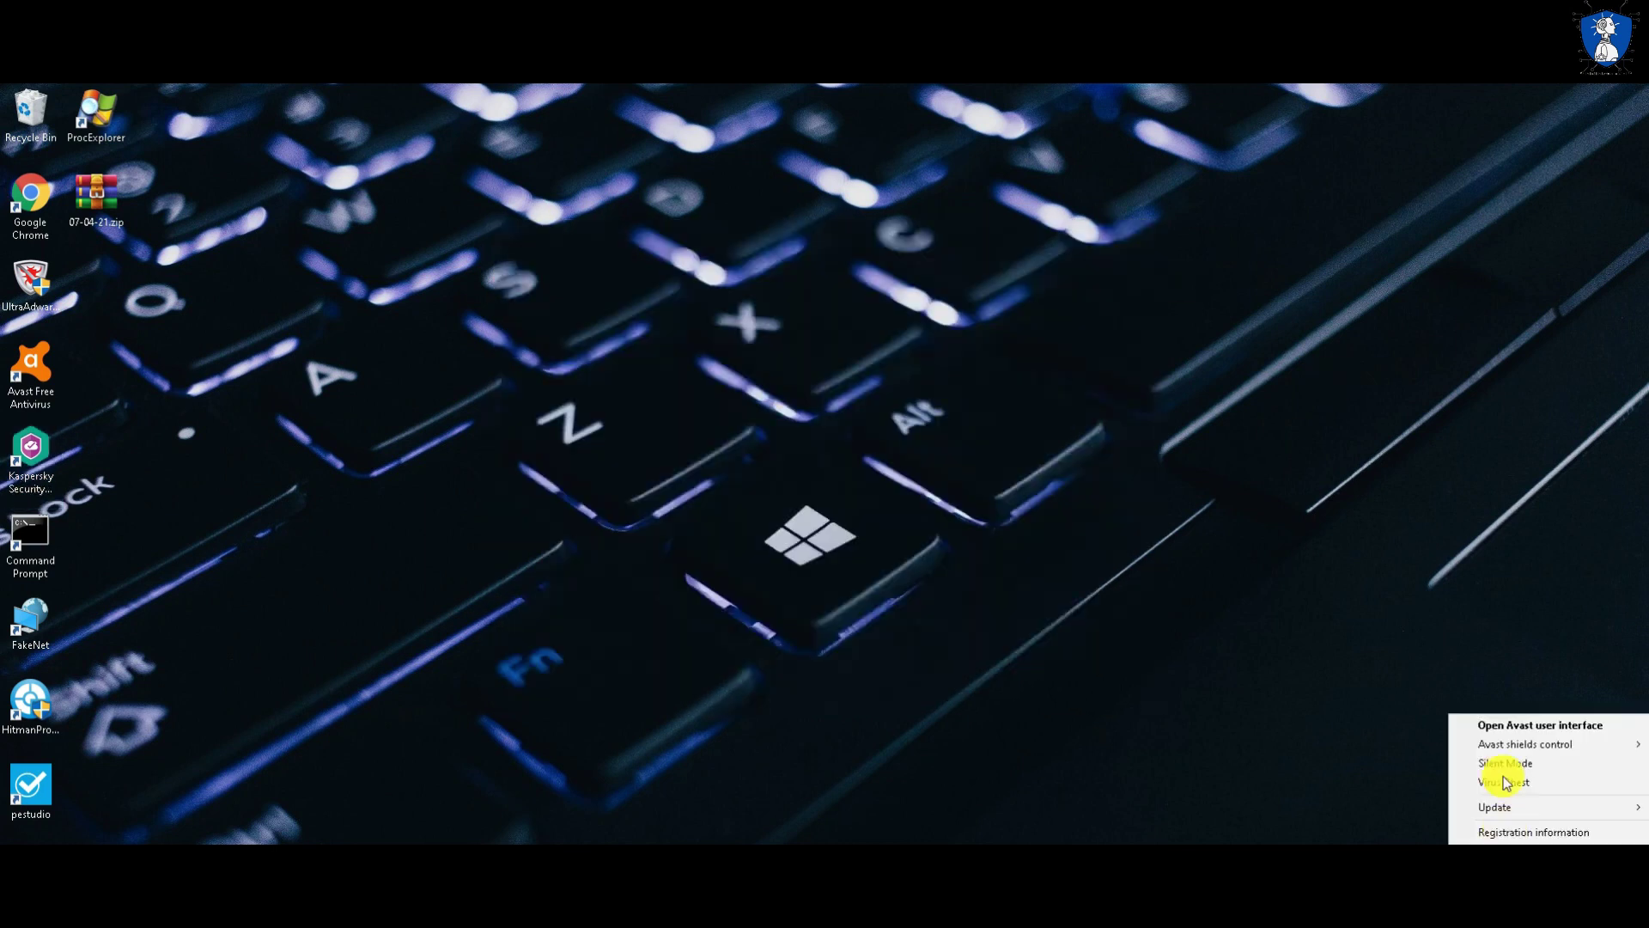
{"action": "mouse_move", "coordinate": [1512, 744]}
{"action": "left_click", "coordinate": [1321, 825]}
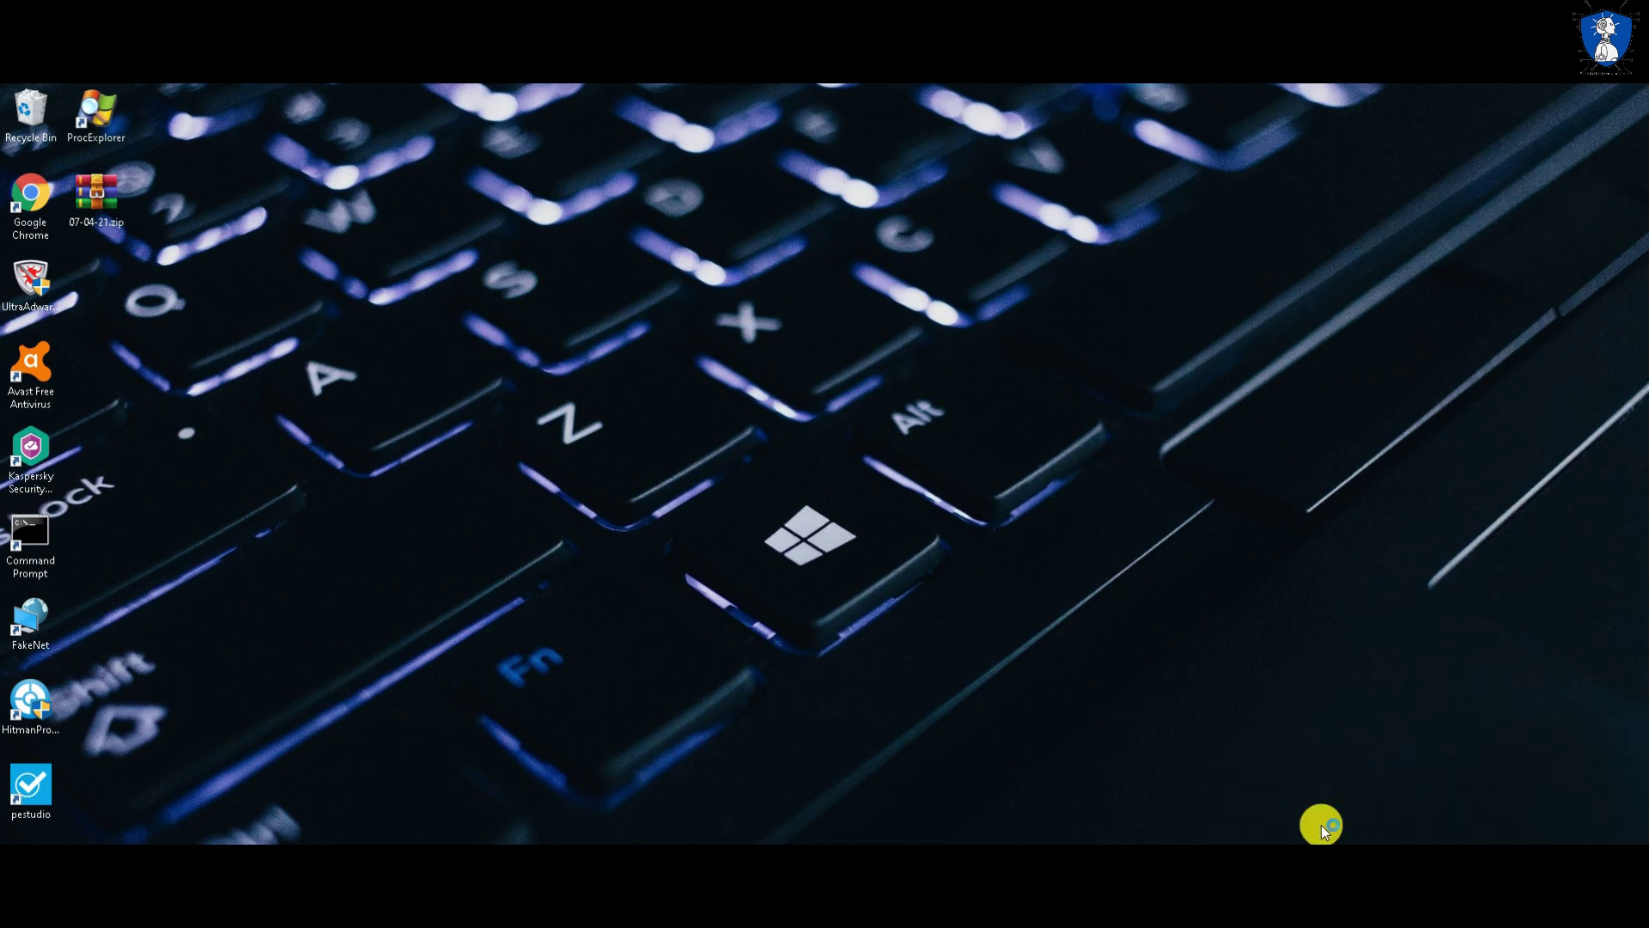
{"action": "left_click", "coordinate": [715, 550]}
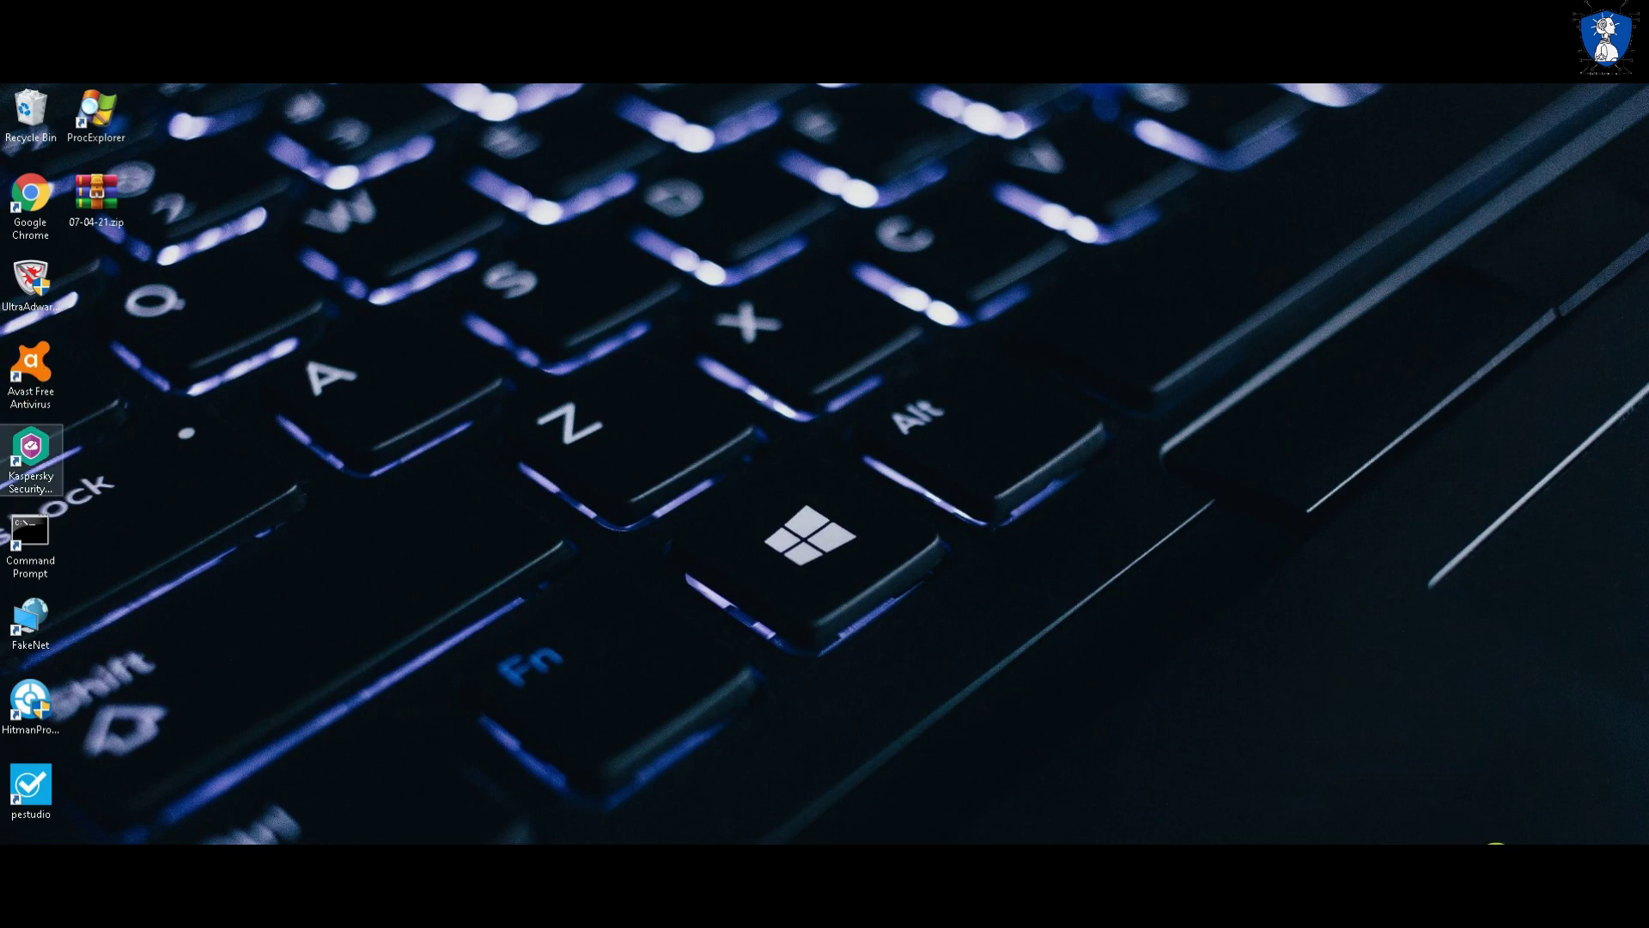
{"action": "right_click", "coordinate": [1496, 851]}
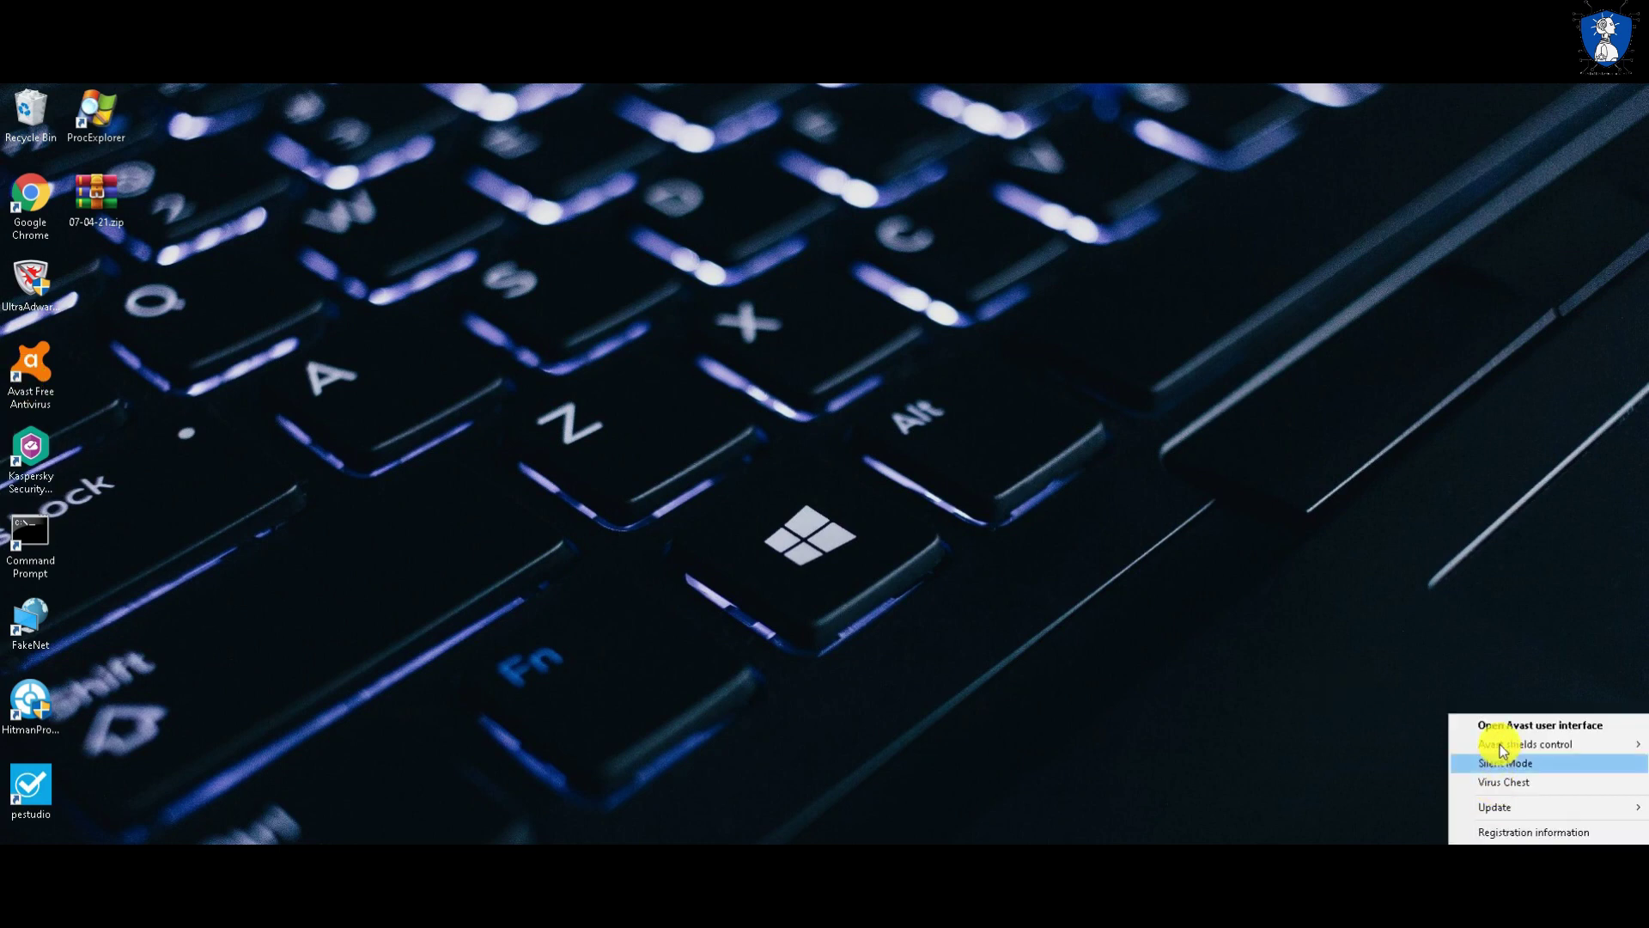
{"action": "mouse_move", "coordinate": [1500, 744]}
{"action": "left_click", "coordinate": [1373, 747]}
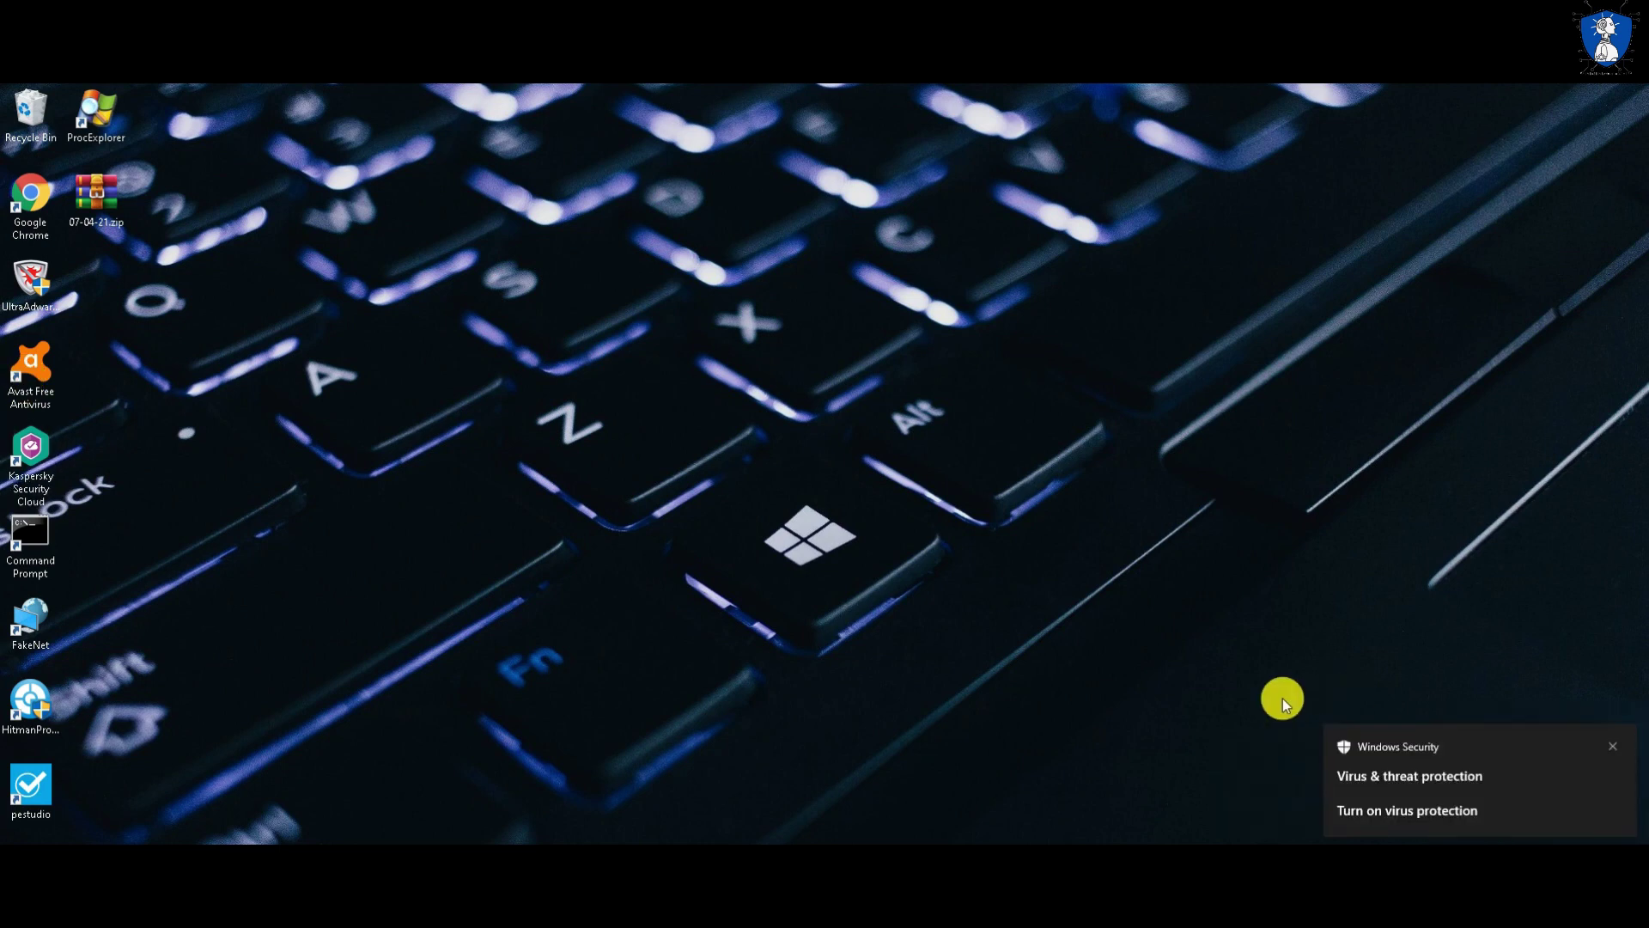
{"action": "left_click", "coordinate": [1611, 742]}
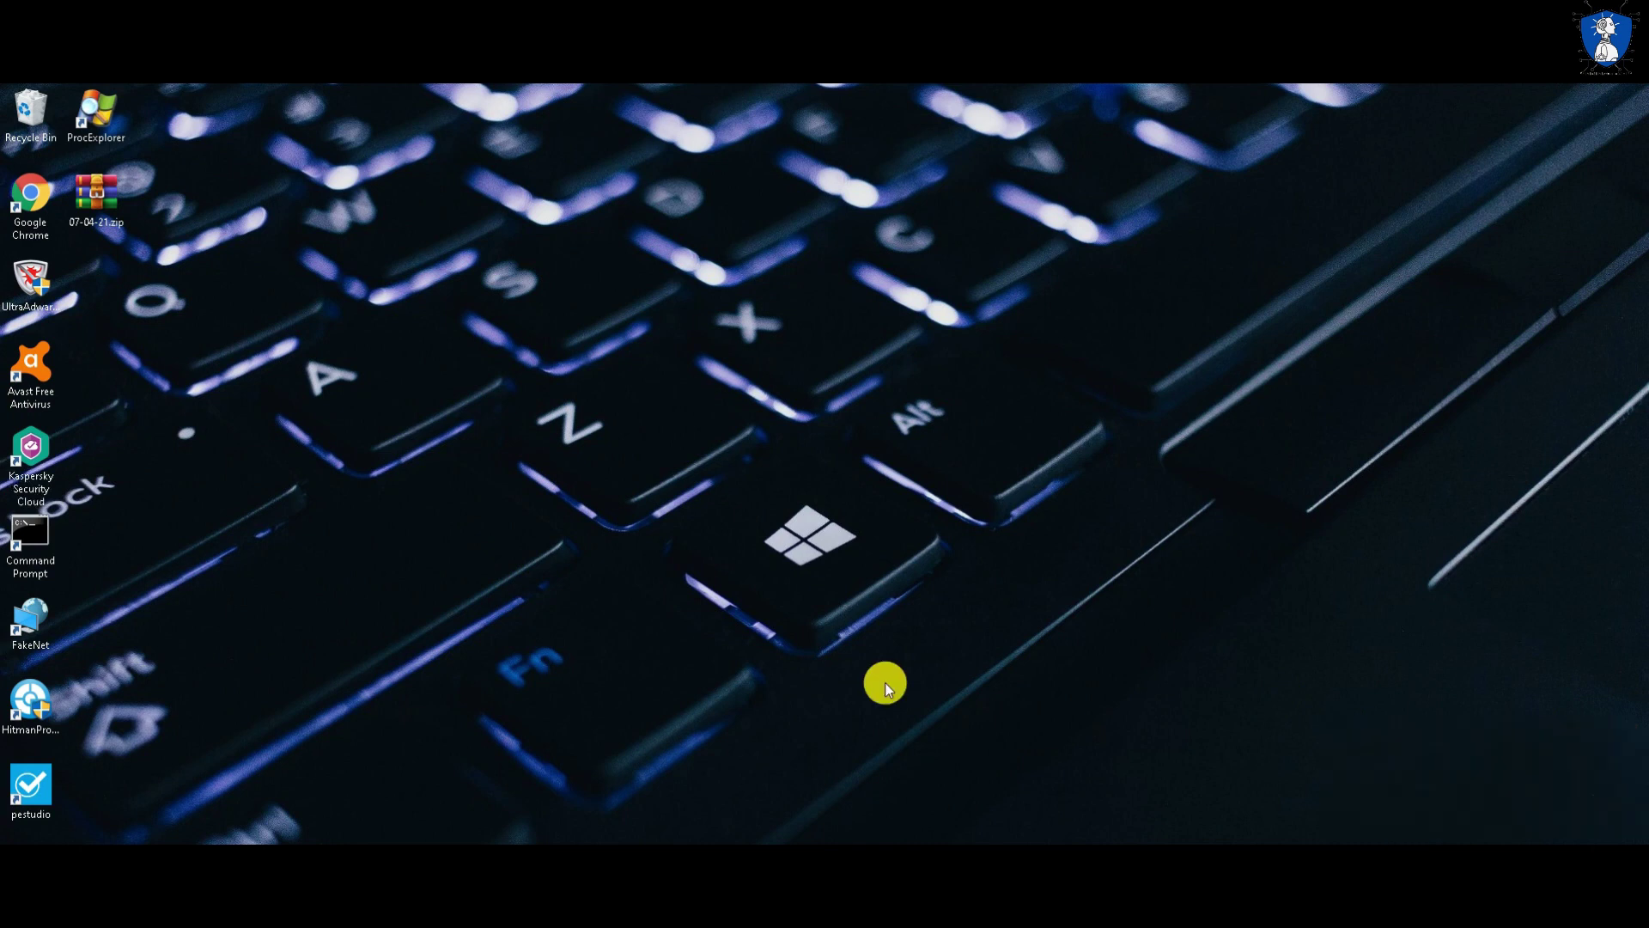
Extract 07-04-21.zip onto the desktop, entering the archive password
{"action": "right_click", "coordinate": [95, 209]}
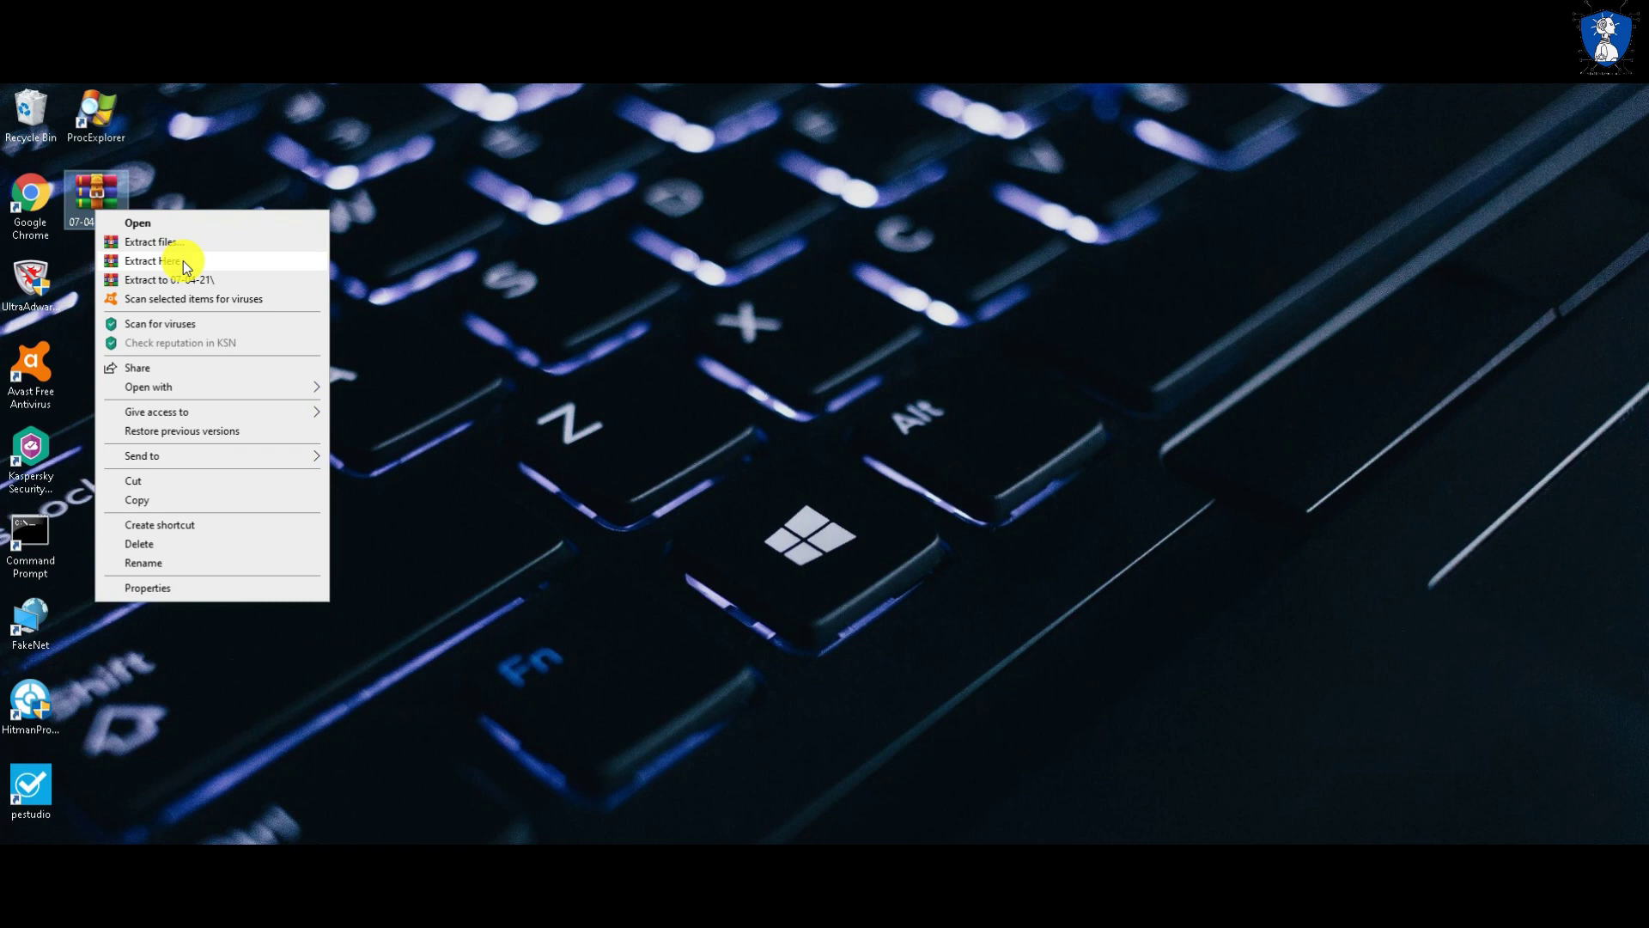
{"action": "left_click", "coordinate": [183, 260]}
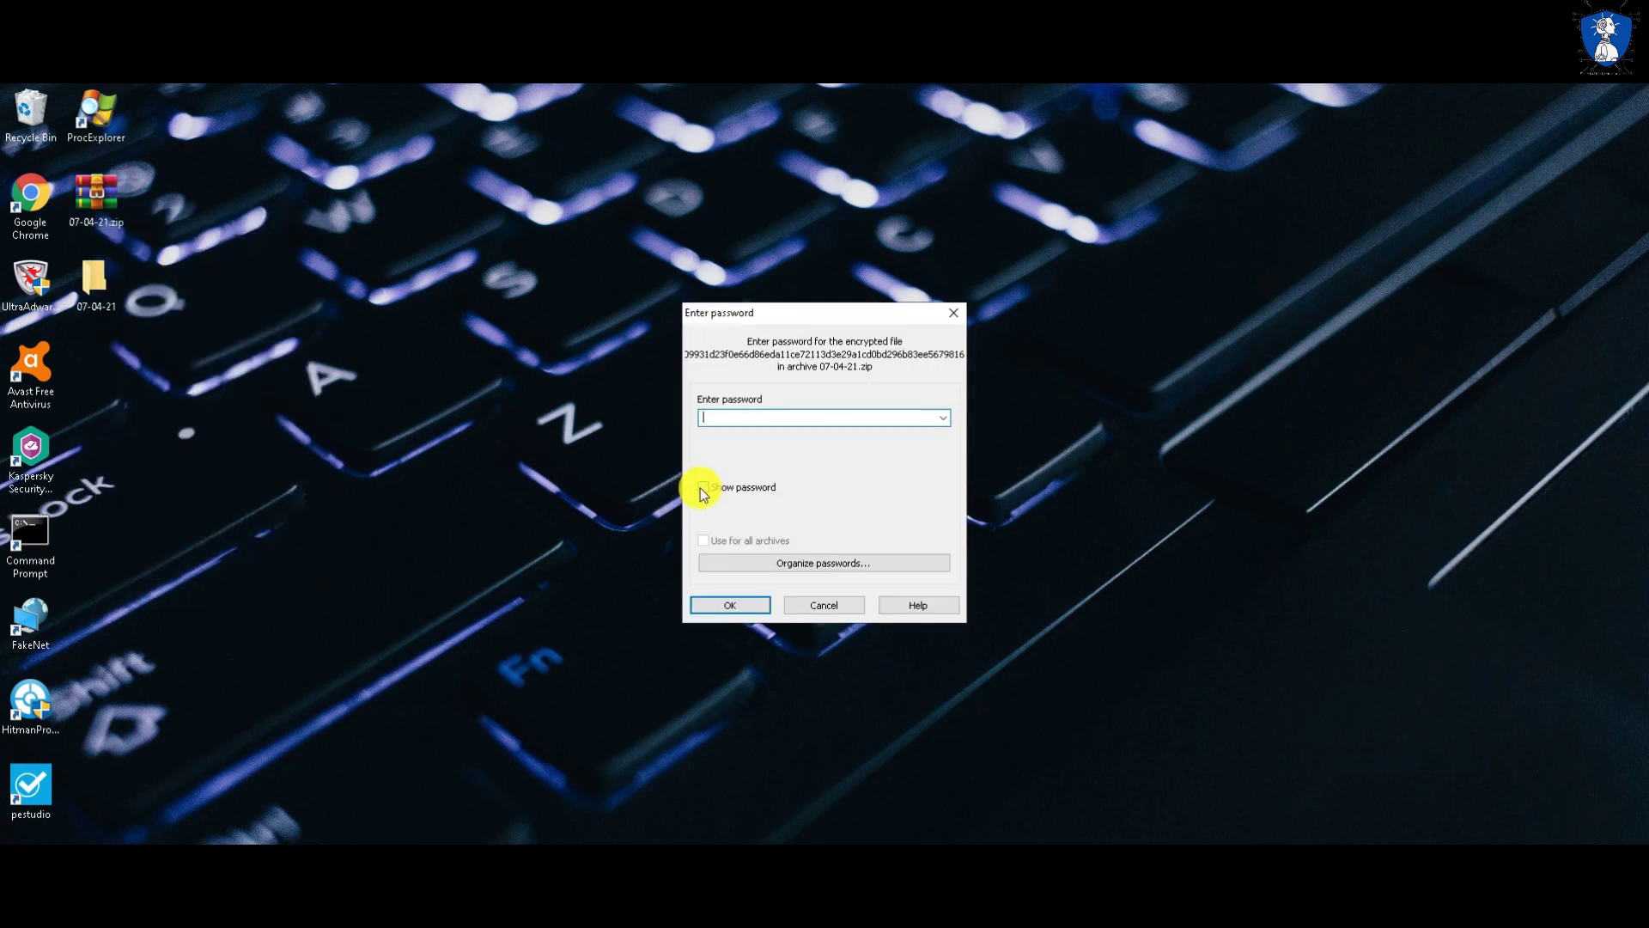
{"action": "key", "text": "Return"}
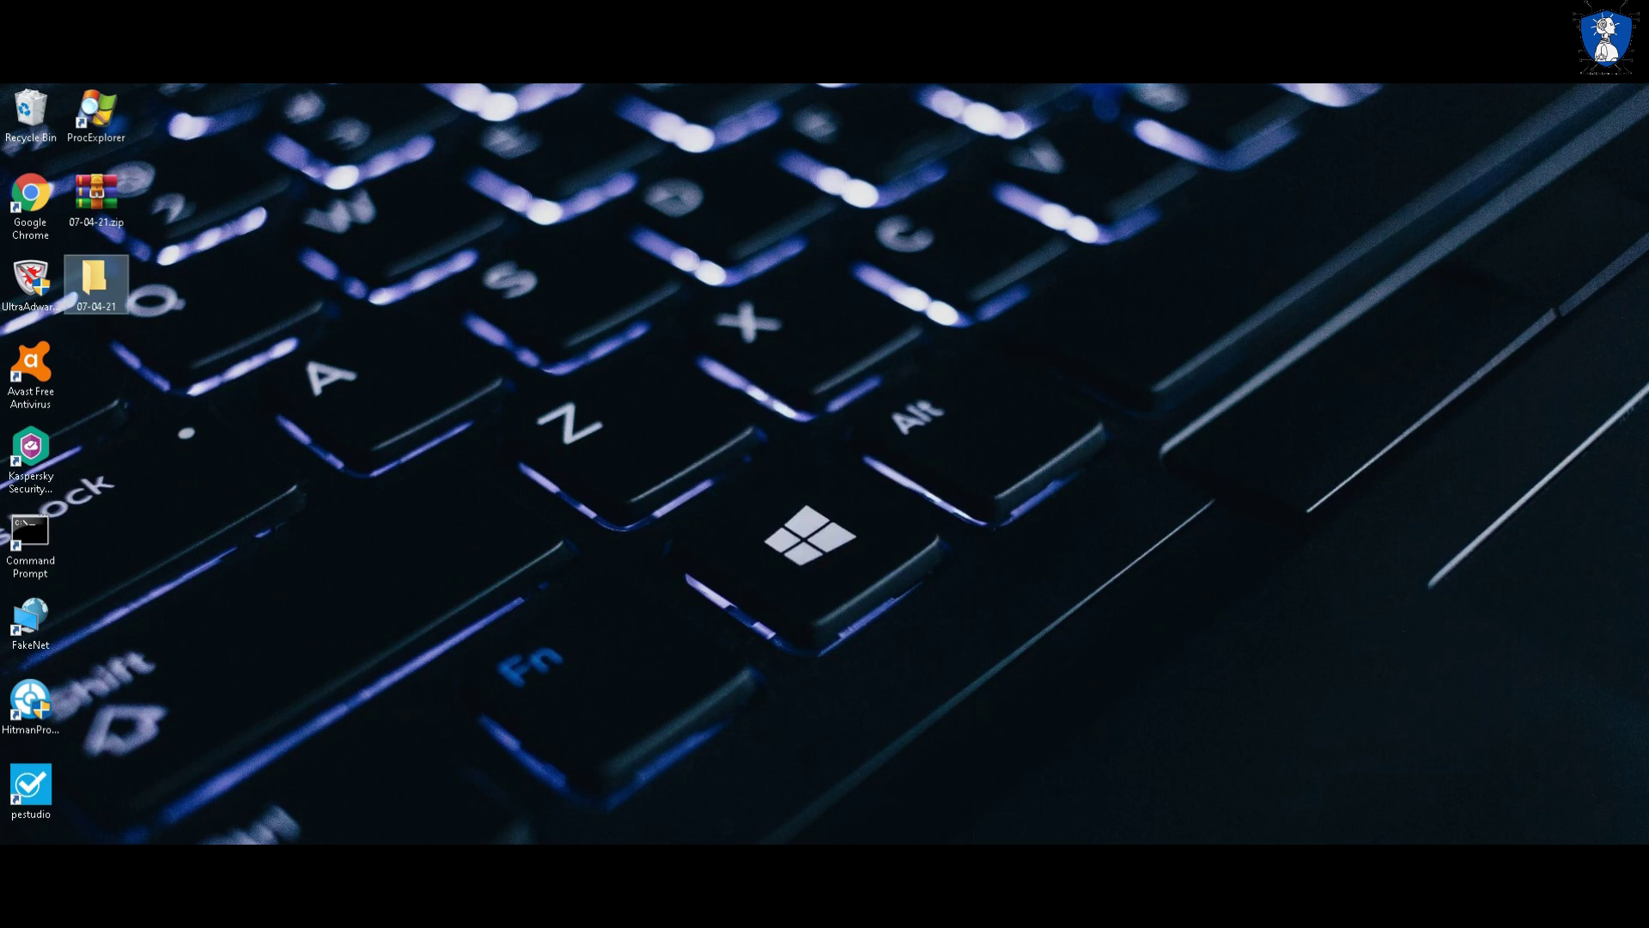
{"action": "left_click", "coordinate": [925, 451]}
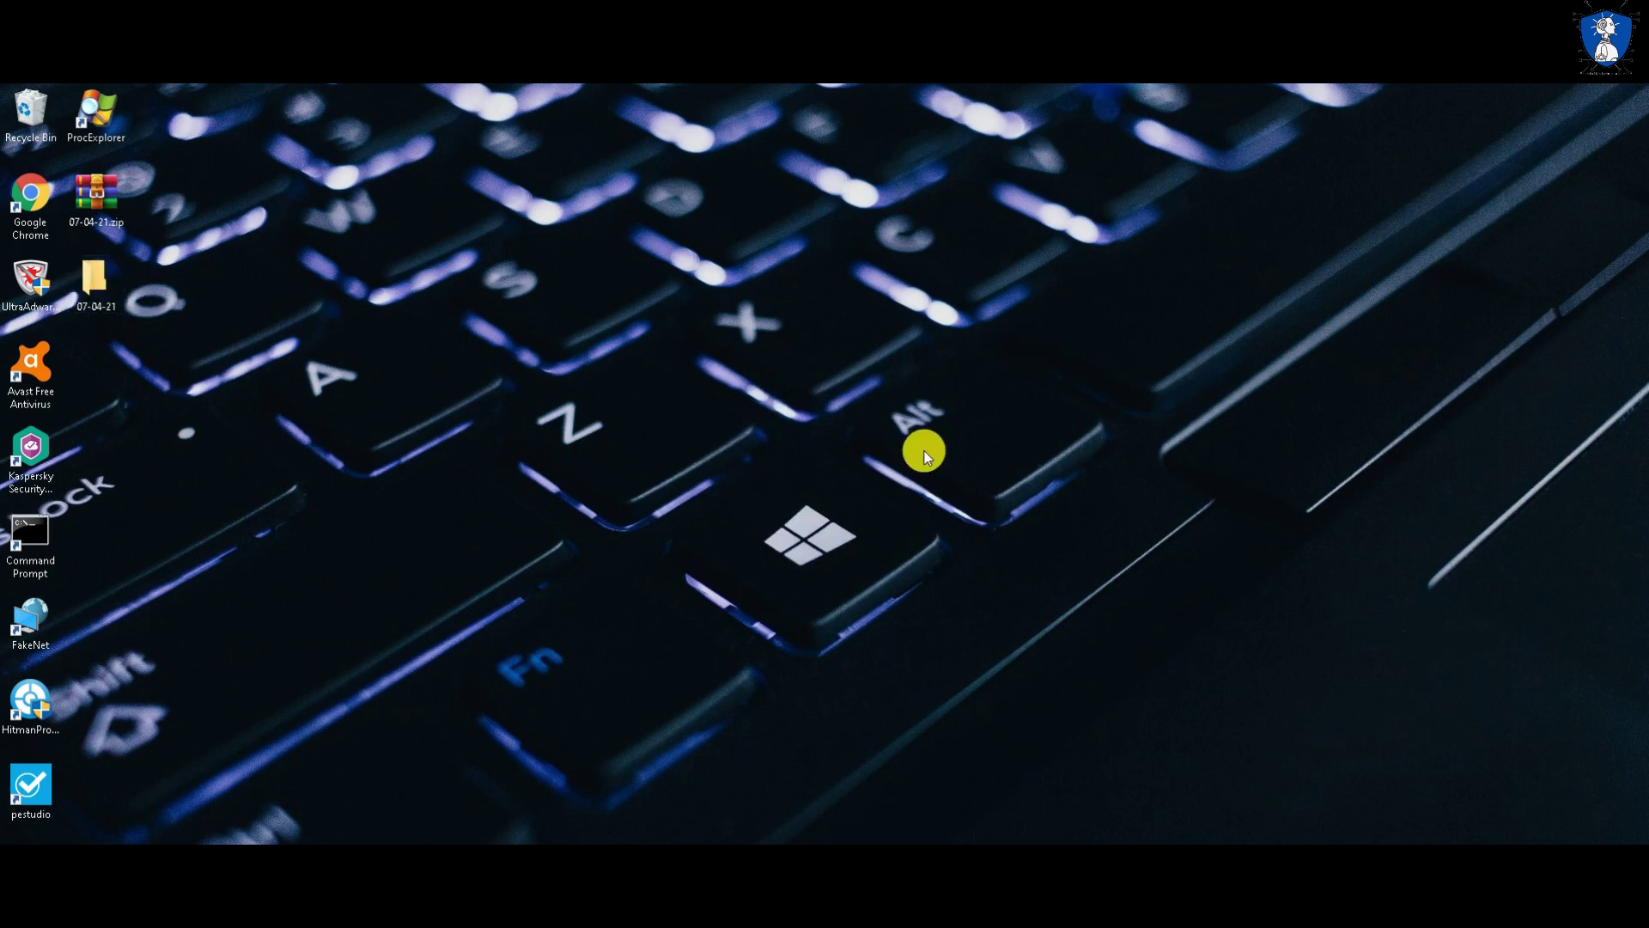
Open the extracted 07-04-21 folder, reposition and resize its window, and sort the files by type
{"action": "left_click_drag", "start_coordinate": [537, 294], "coordinate": [567, 184]}
{"action": "left_click_drag", "start_coordinate": [909, 522], "coordinate": [963, 721]}
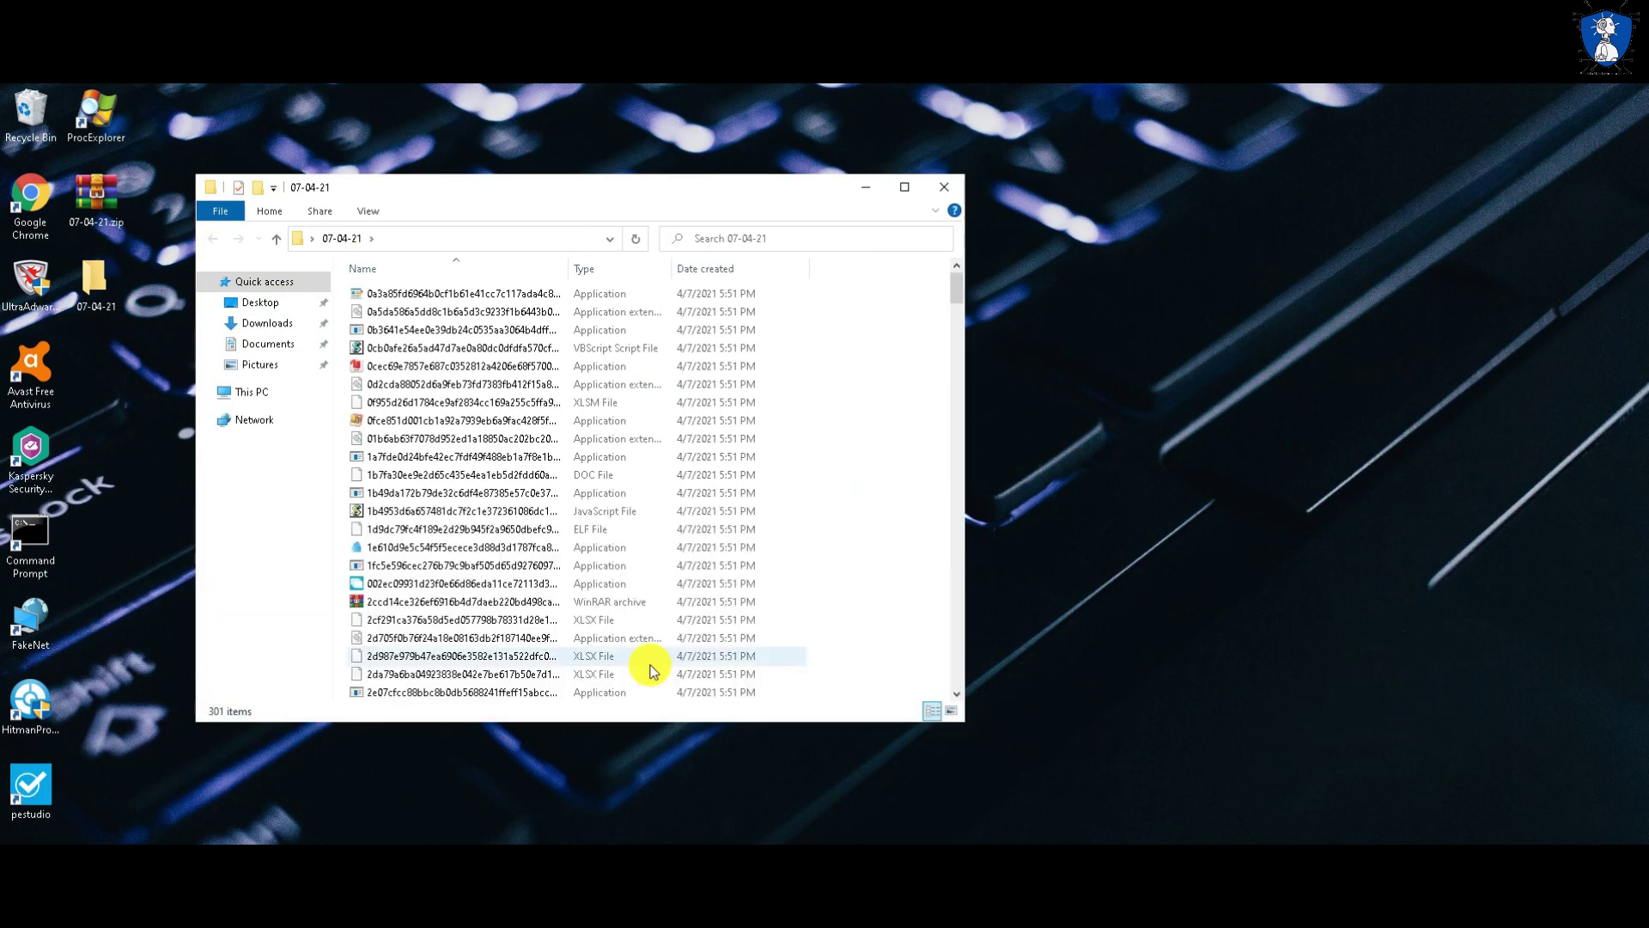
{"action": "left_click", "coordinate": [589, 267]}
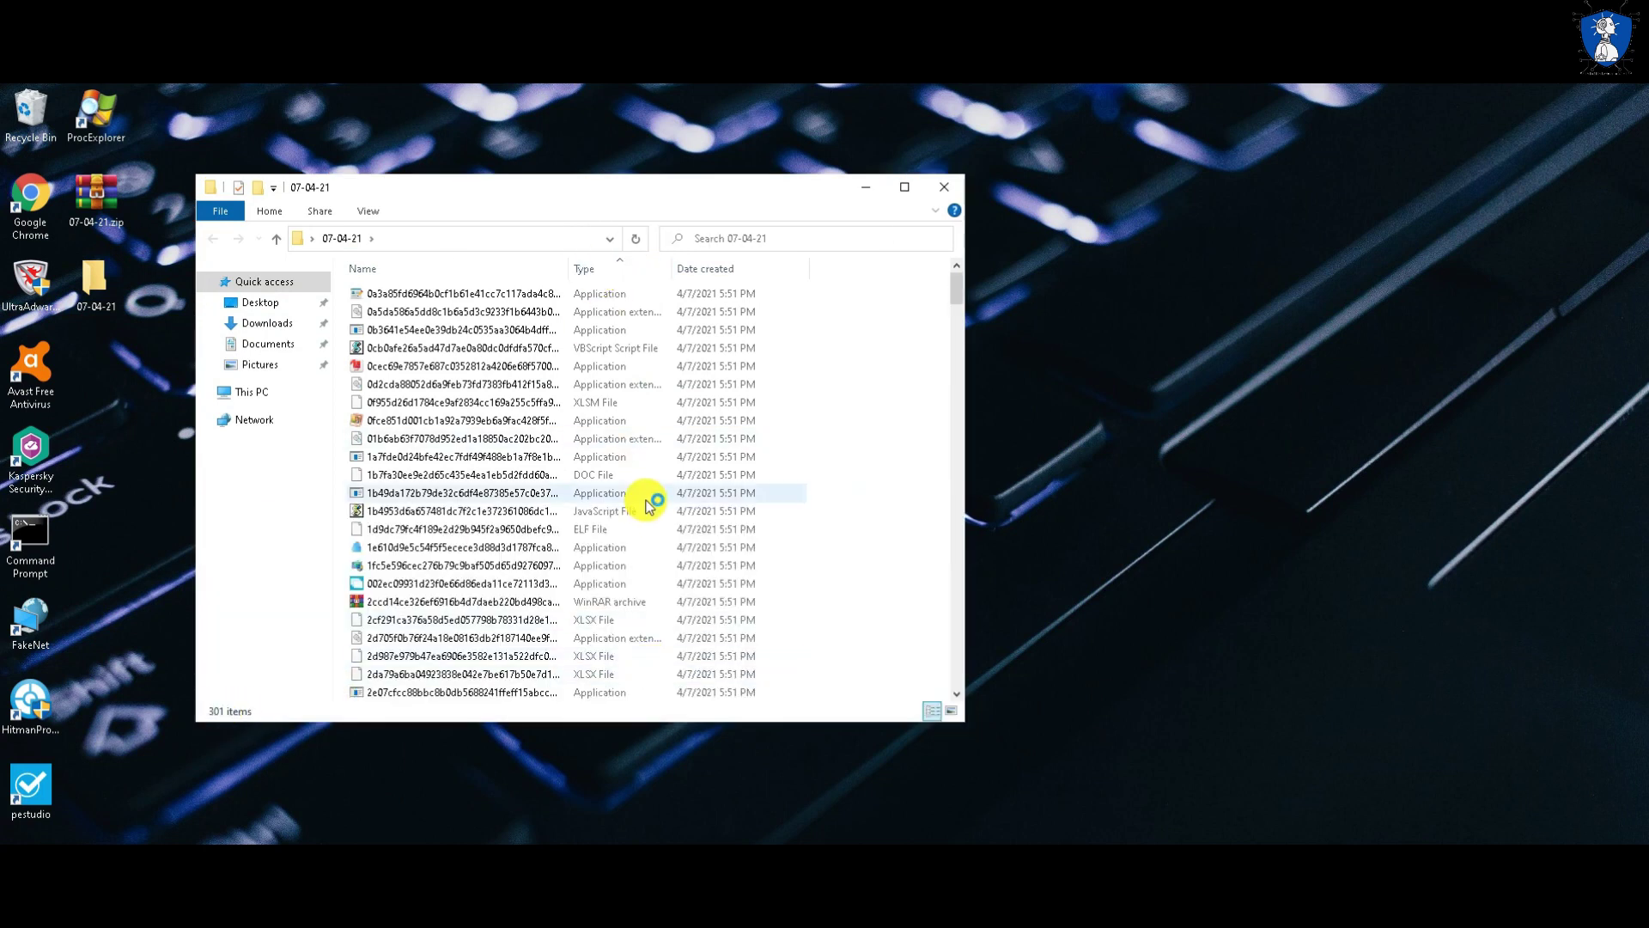
Examine the file types in the 07-04-21 folder with columns fitted to the full file names, and close the folder
{"action": "left_click", "coordinate": [598, 295]}
{"action": "scroll", "coordinate": [611, 329], "scroll_direction": "down", "scroll_amount": 5}
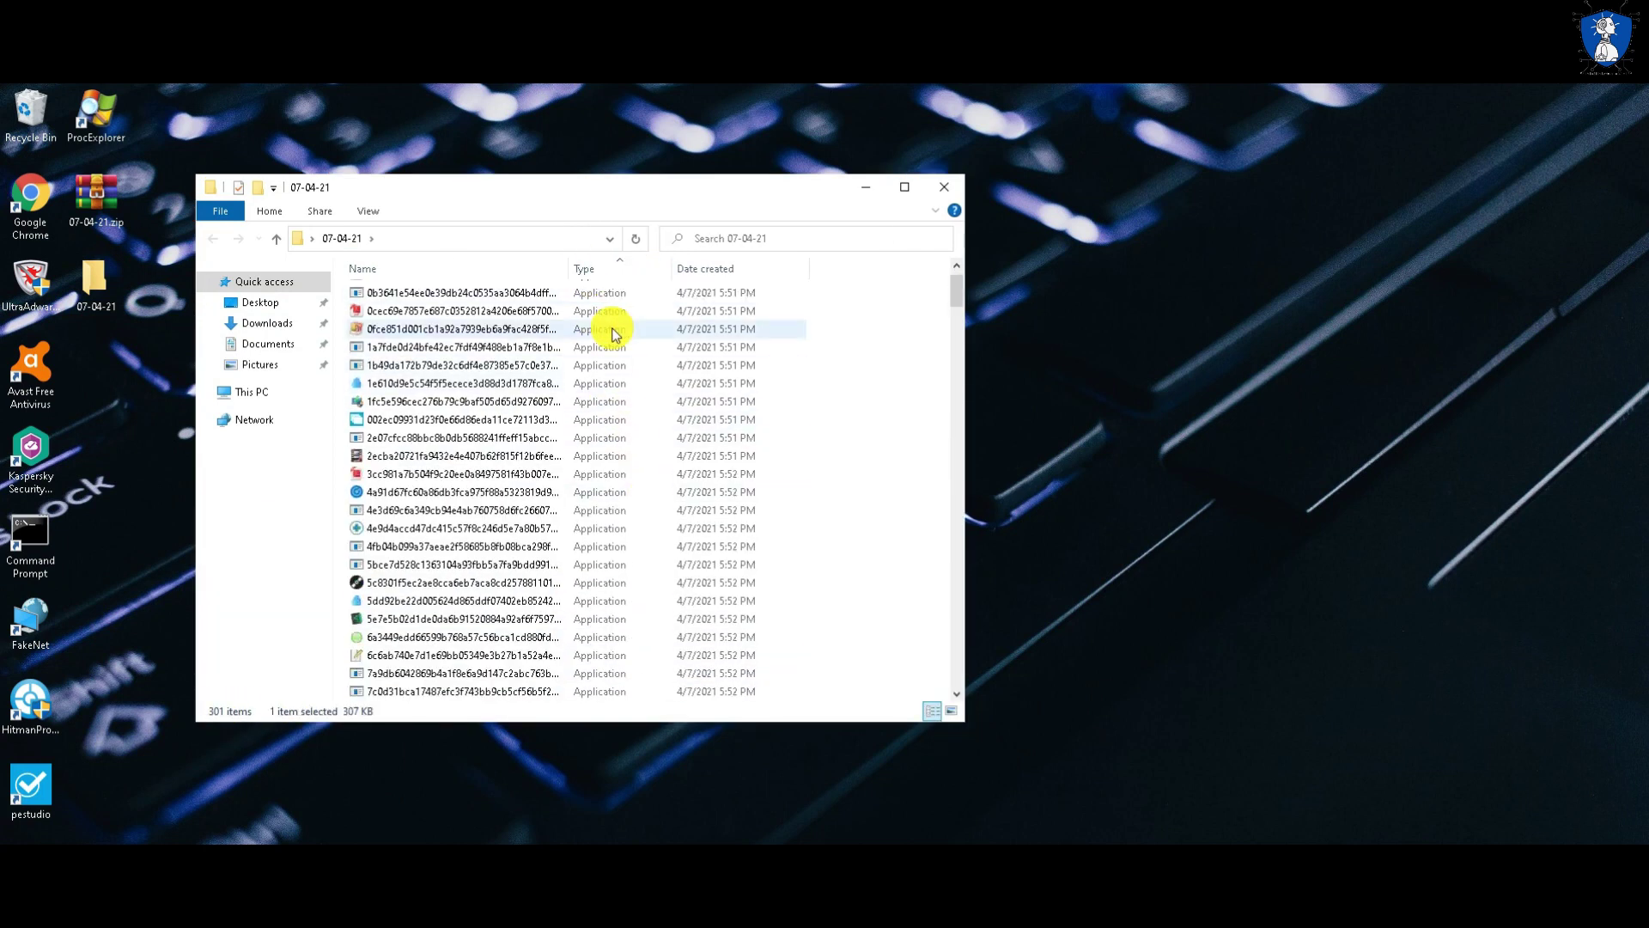
{"action": "scroll", "coordinate": [615, 334], "scroll_direction": "down", "scroll_amount": 20}
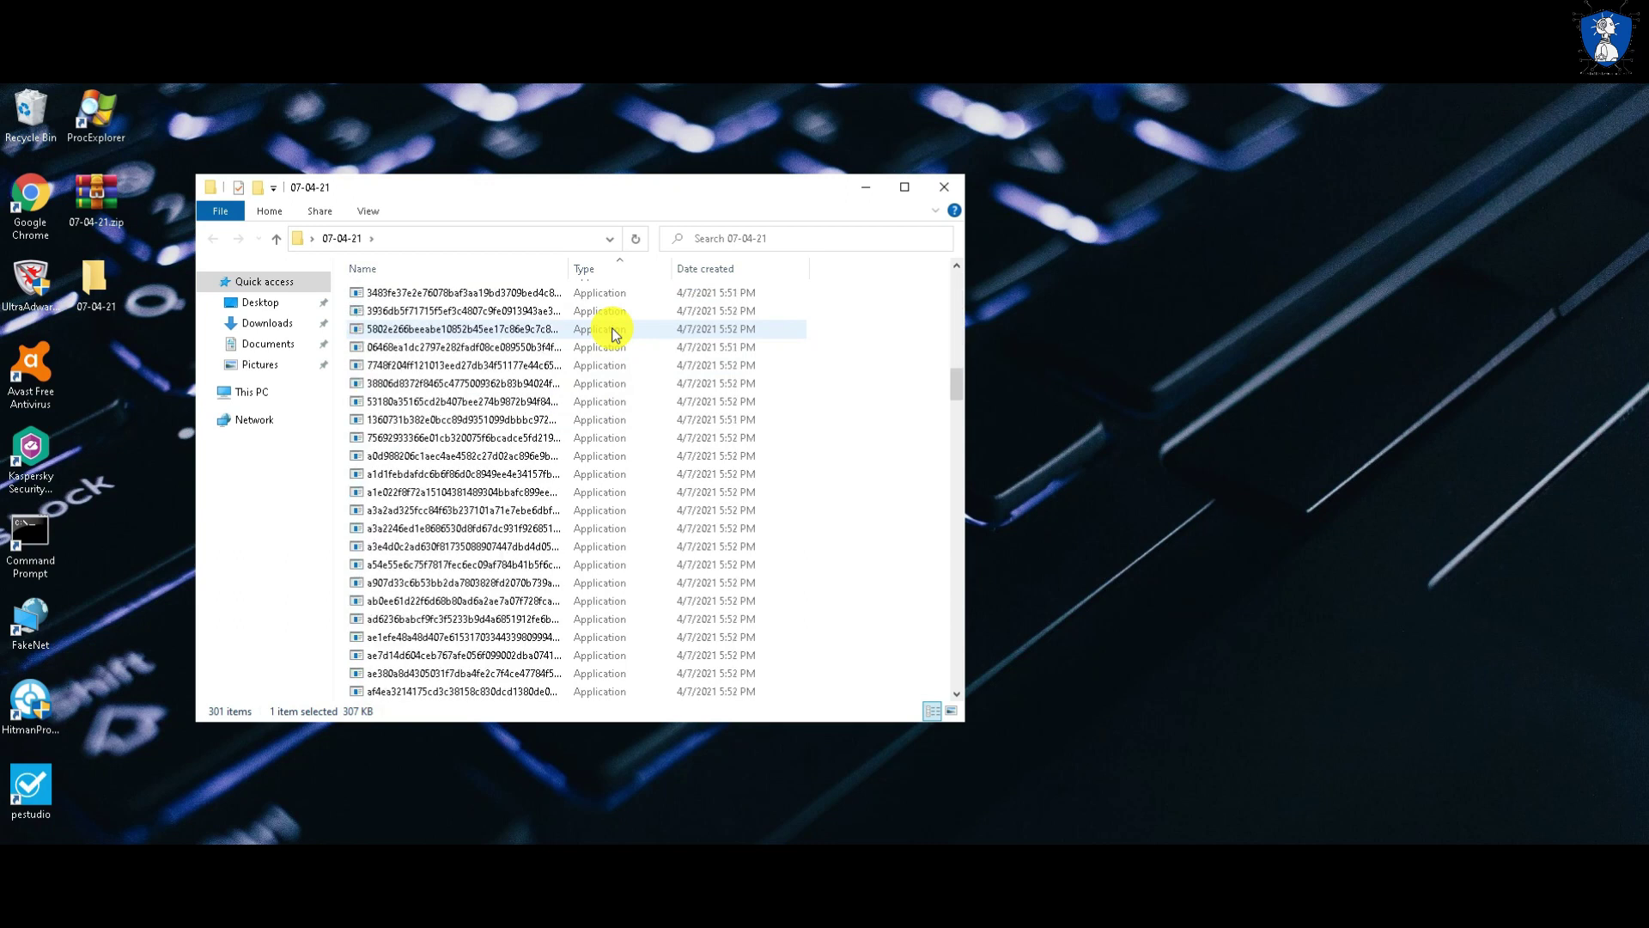
{"action": "scroll", "coordinate": [615, 335], "scroll_direction": "down", "scroll_amount": 20}
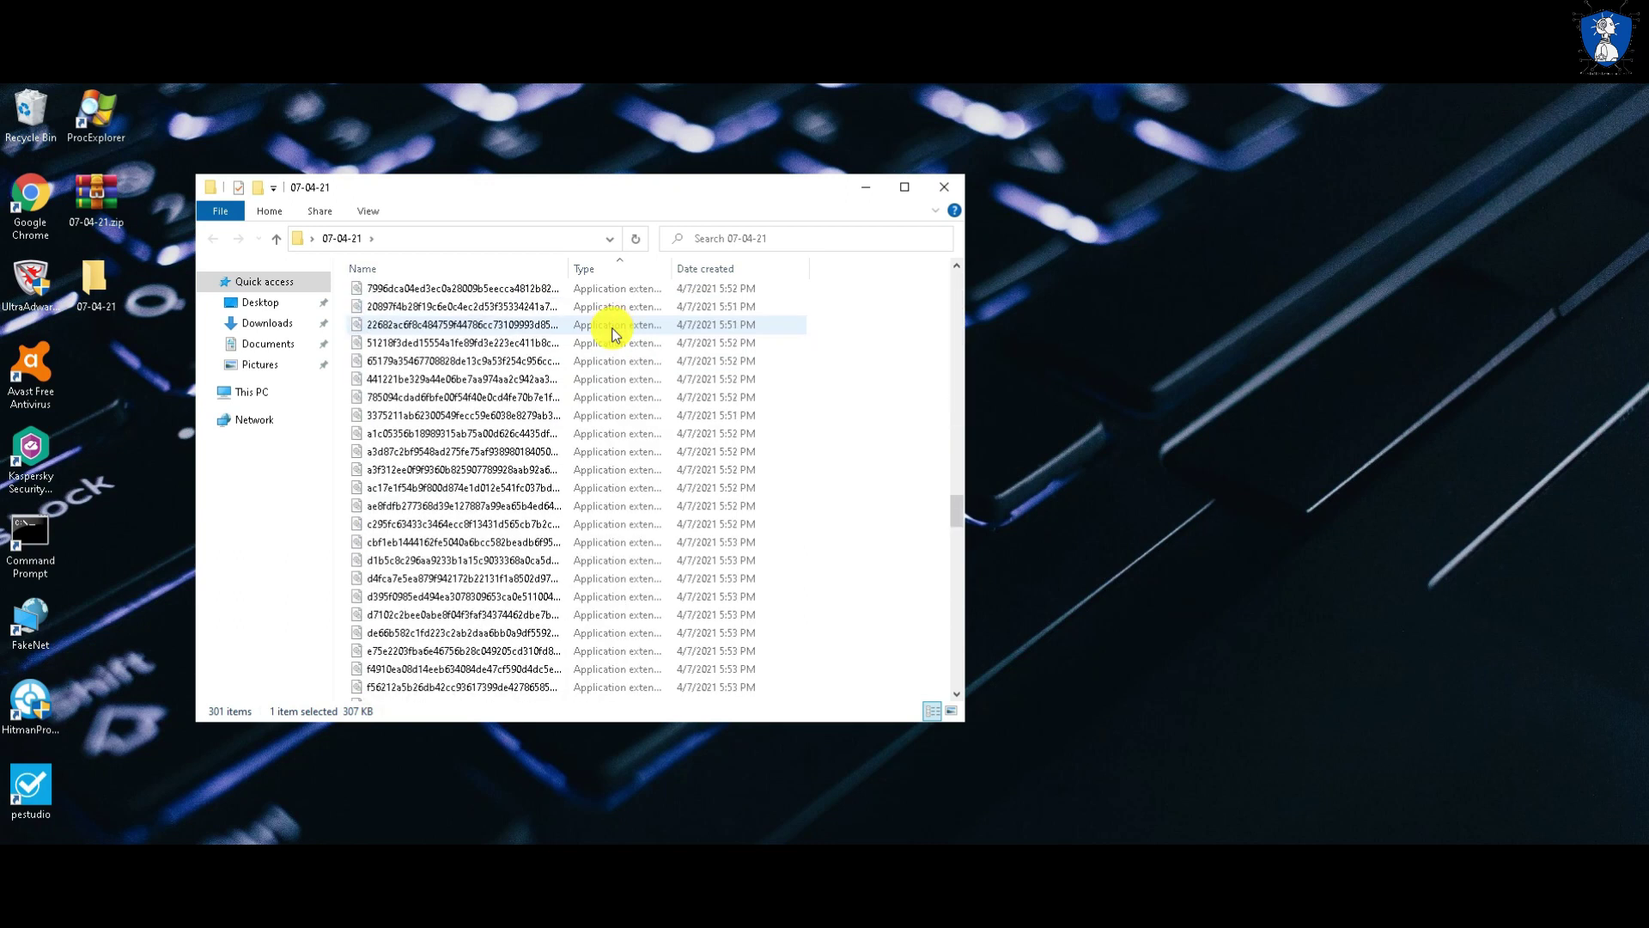
{"action": "scroll", "coordinate": [612, 328], "scroll_direction": "up", "scroll_amount": 3}
{"action": "left_click", "coordinate": [500, 365]}
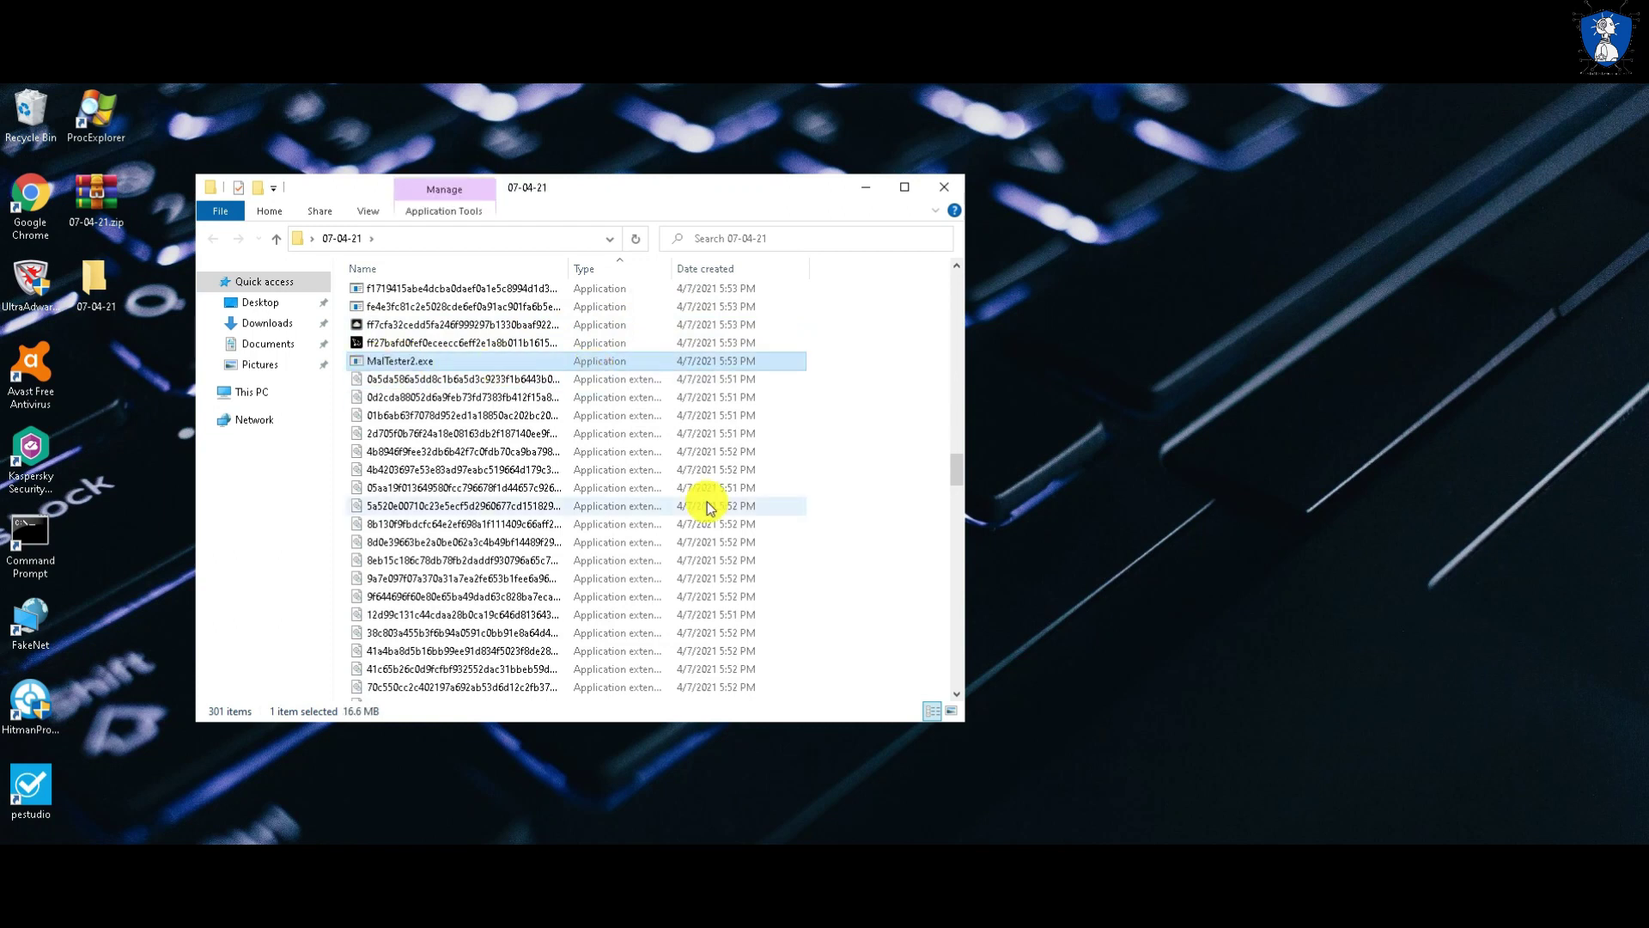
{"action": "scroll", "coordinate": [601, 404], "scroll_direction": "down", "scroll_amount": 5}
{"action": "key", "text": "ctrl+KP_Add"}
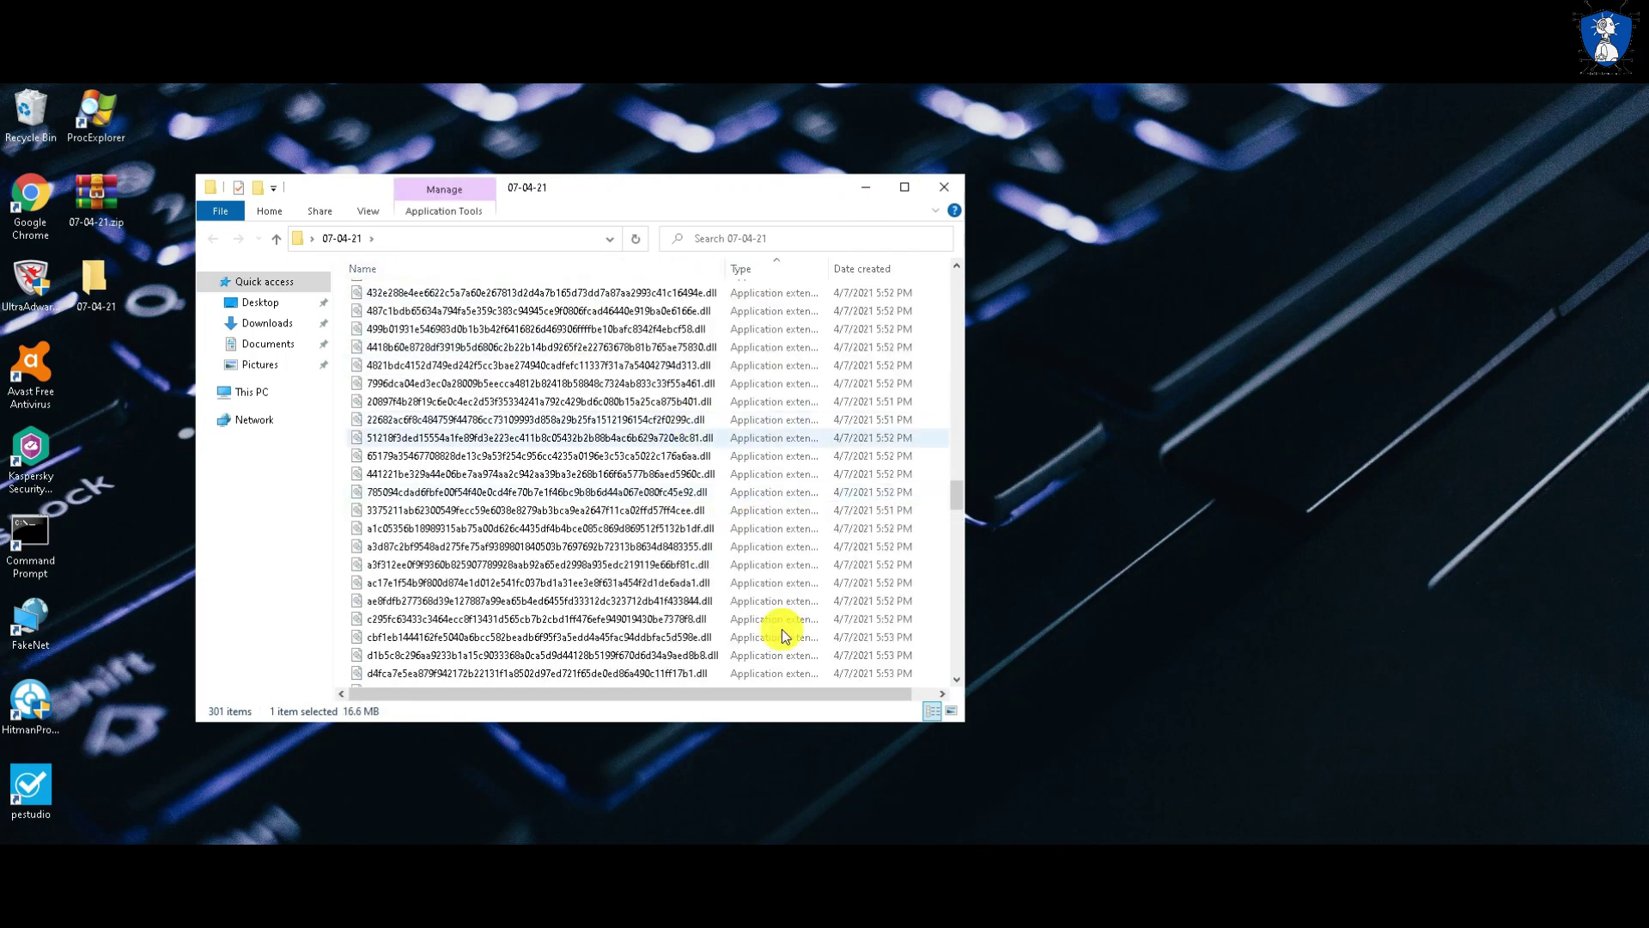
{"action": "scroll", "coordinate": [873, 585], "scroll_direction": "down", "scroll_amount": 20}
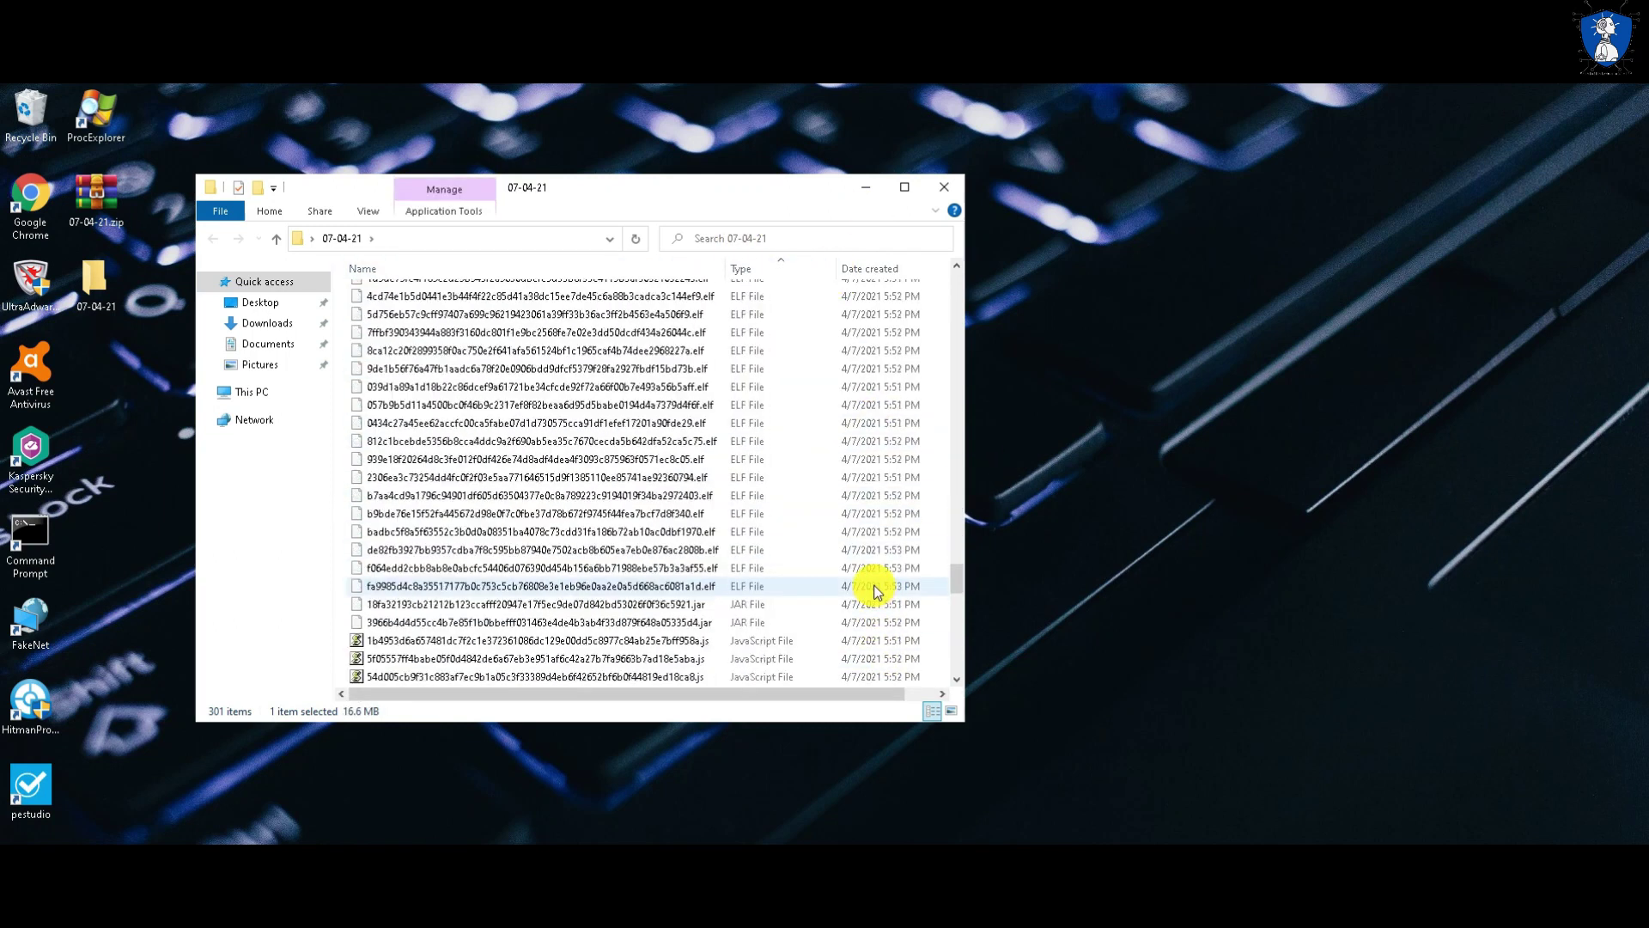
{"action": "scroll", "coordinate": [874, 586], "scroll_direction": "down", "scroll_amount": 8}
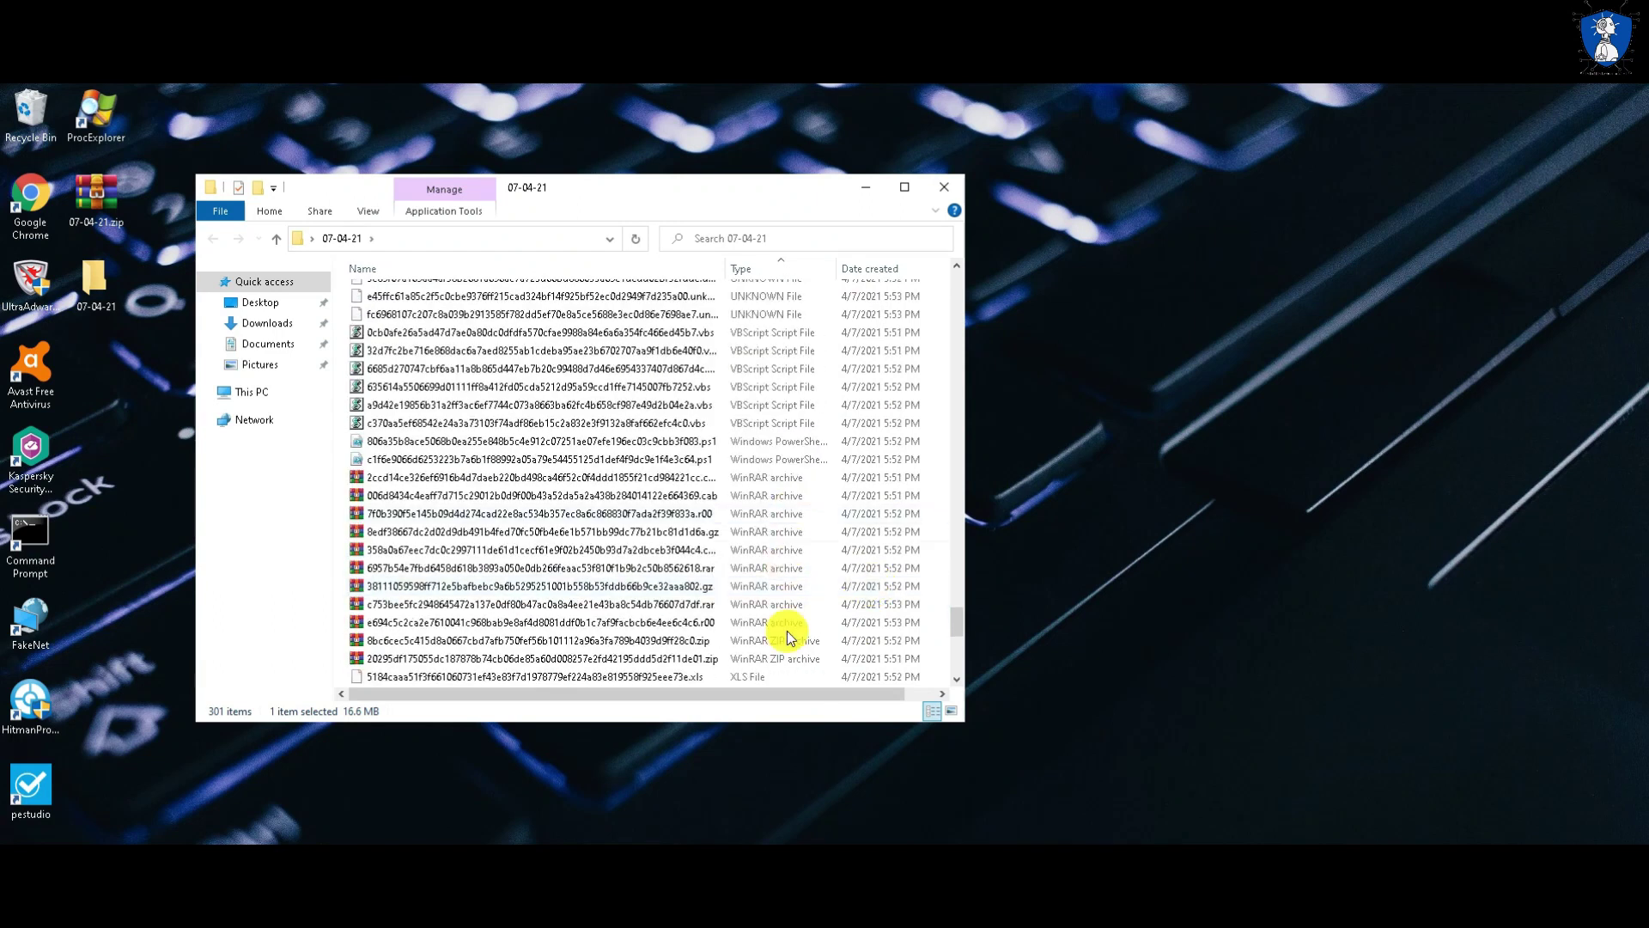
{"action": "scroll", "coordinate": [779, 629], "scroll_direction": "down", "scroll_amount": 2}
{"action": "double_click", "coordinate": [725, 266]}
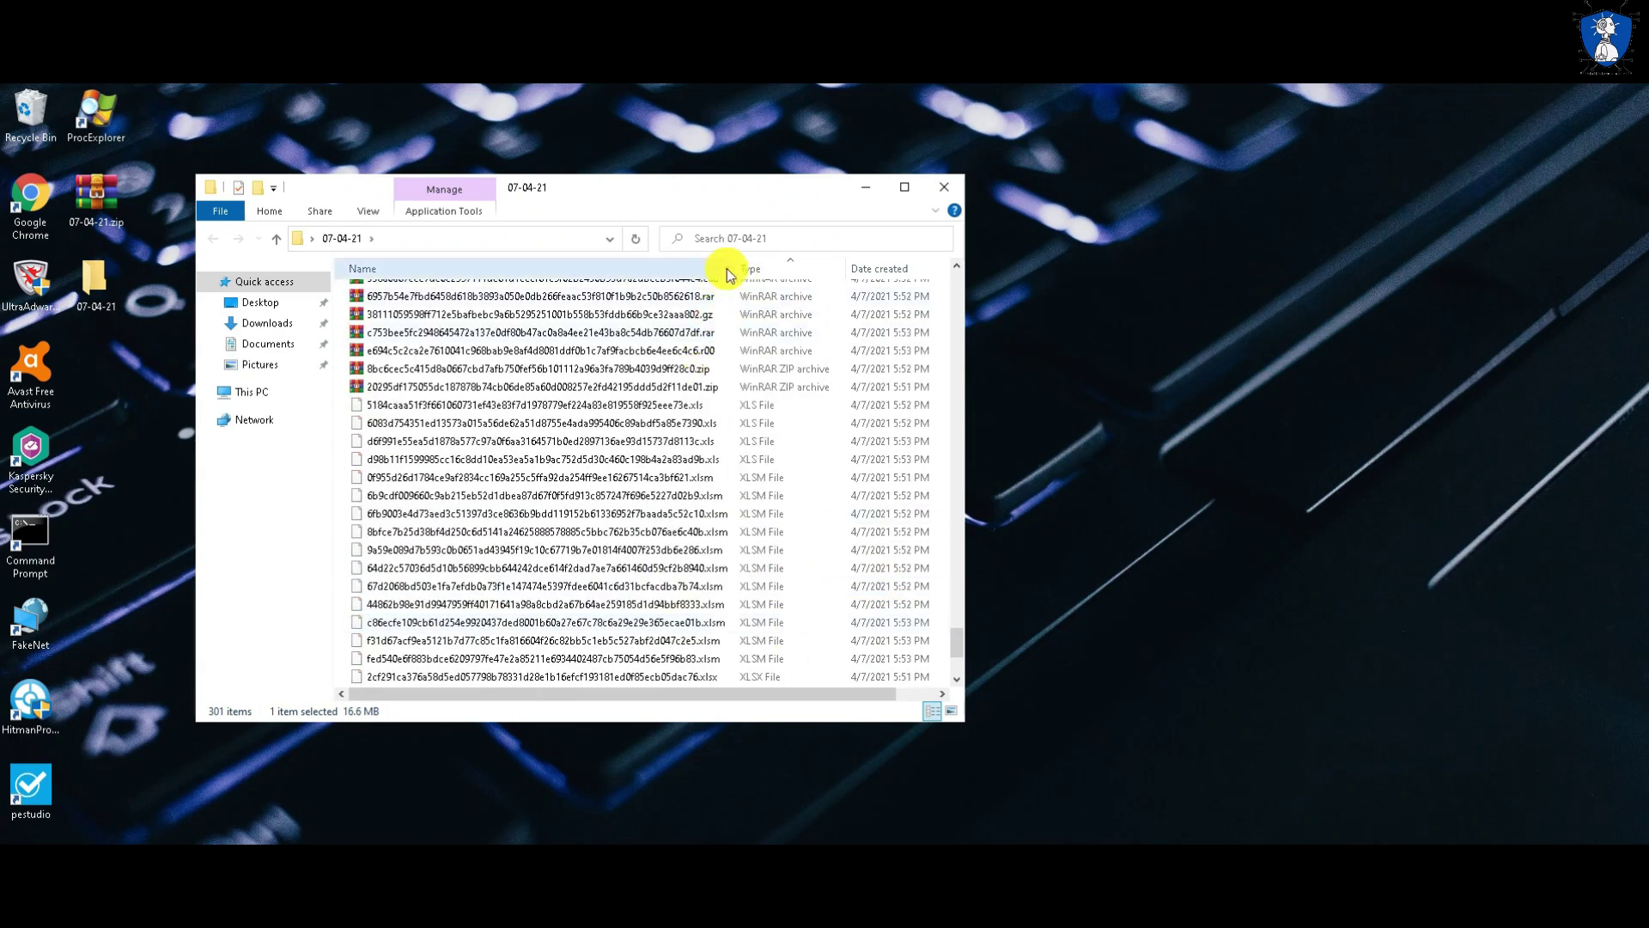
{"action": "scroll", "coordinate": [818, 584], "scroll_direction": "down", "scroll_amount": 2}
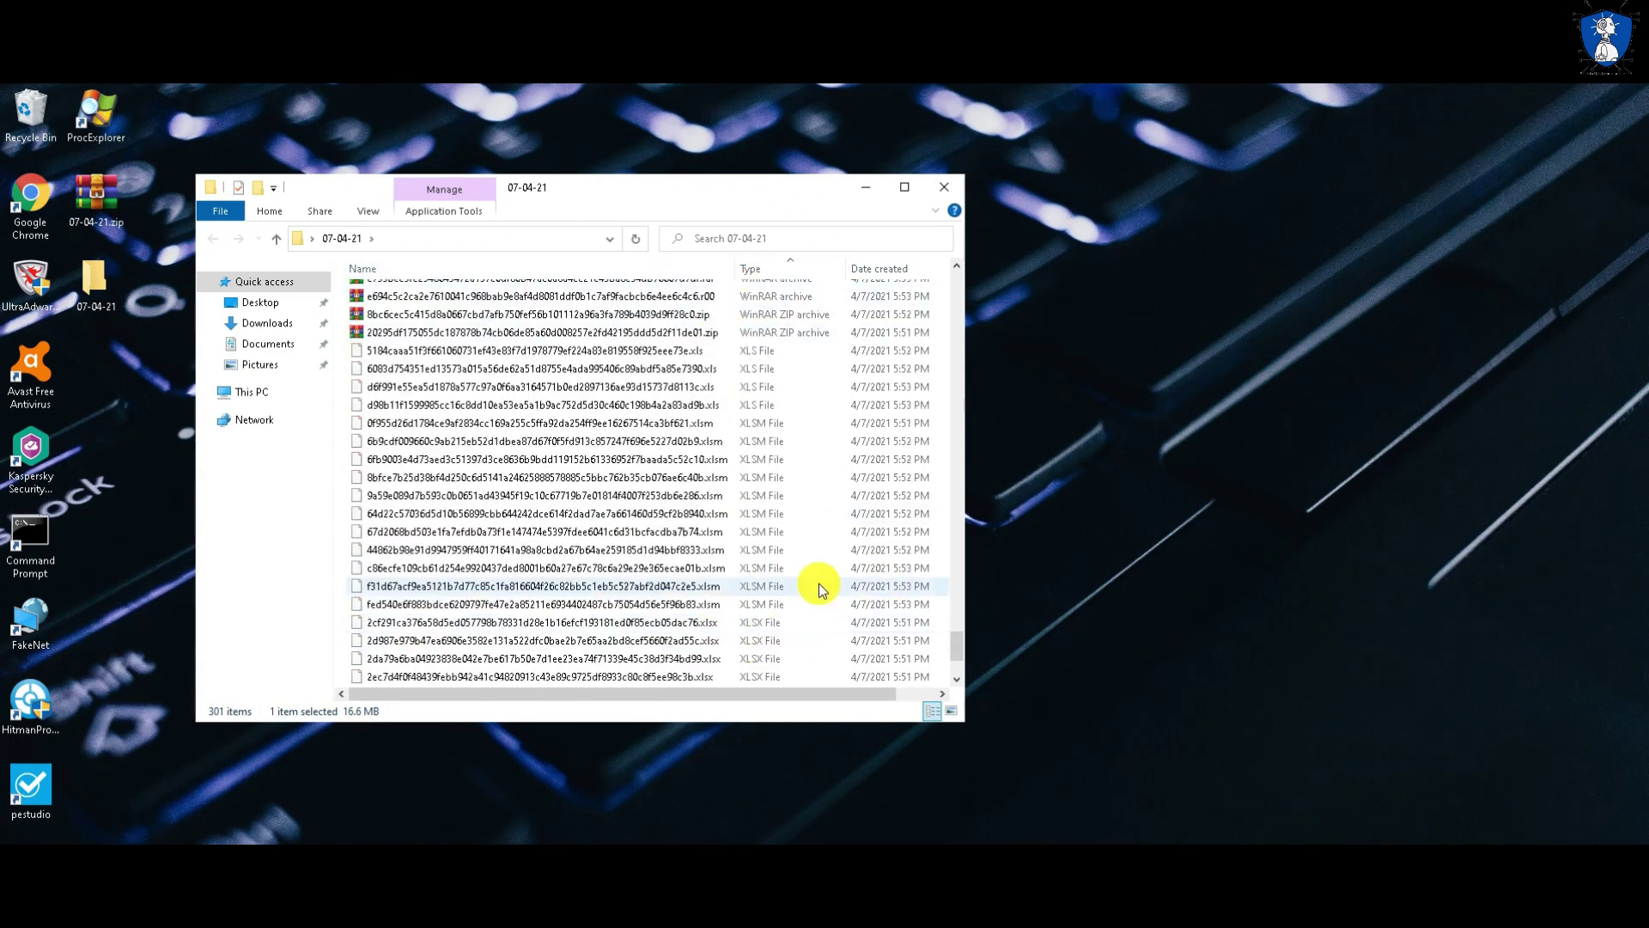
{"action": "left_click", "coordinate": [948, 187]}
Reopen the Avast interface, check the state of the Core Shields and move the window clear of the desktop icons
{"action": "right_click", "coordinate": [1512, 855]}
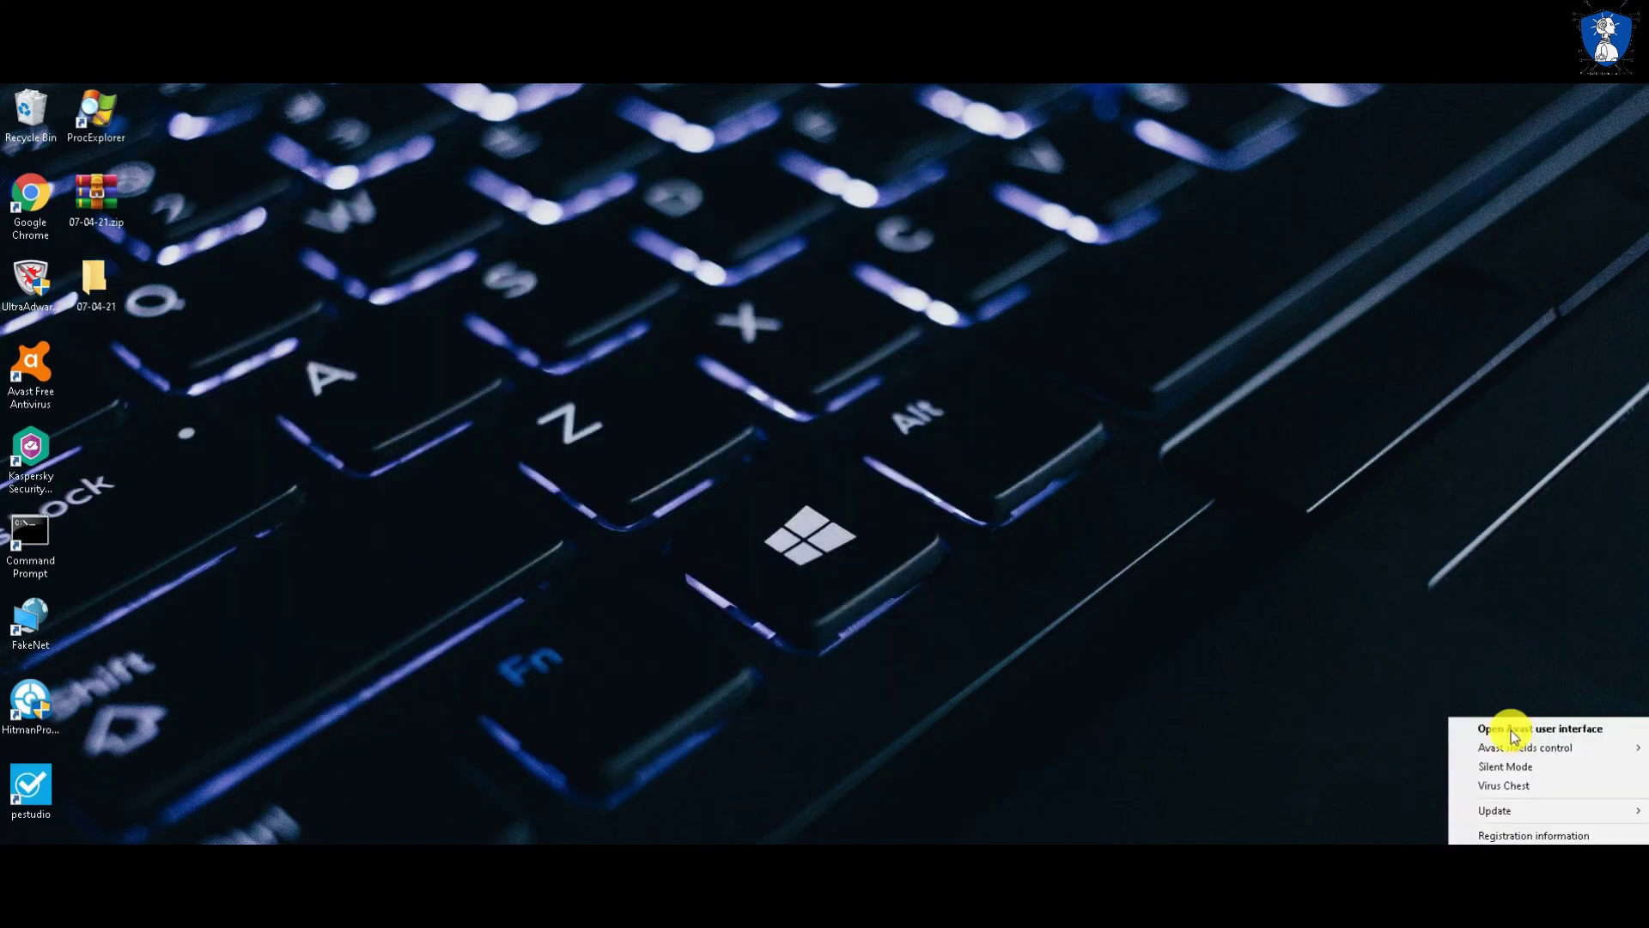
{"action": "left_click", "coordinate": [1512, 728]}
{"action": "right_click", "coordinate": [465, 404]}
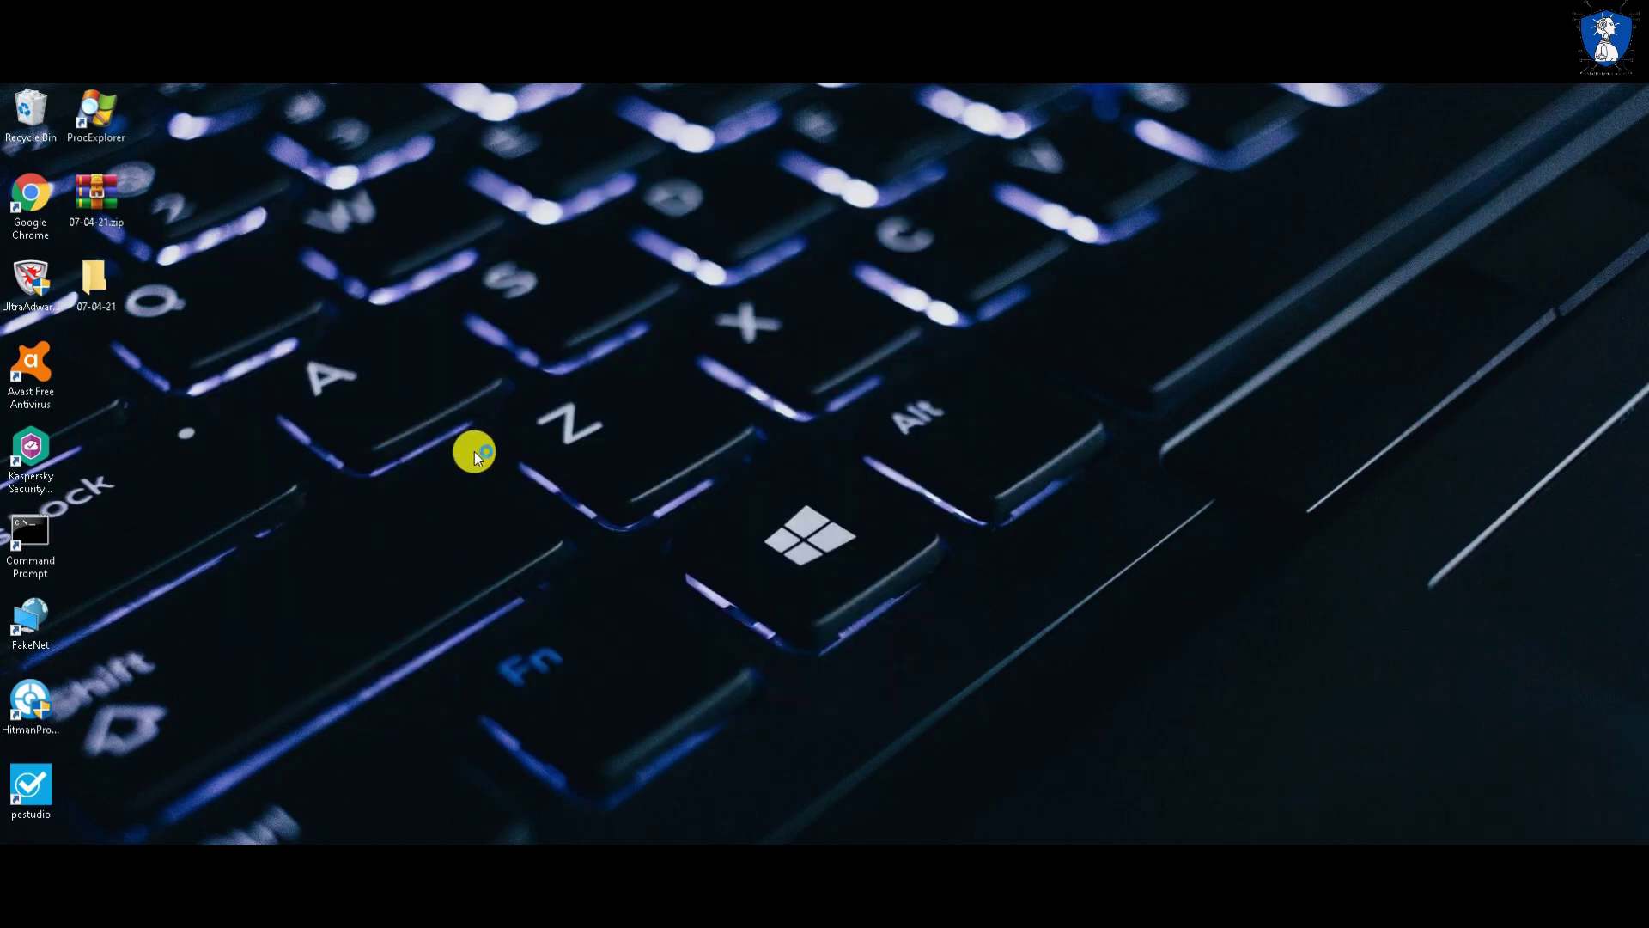
{"action": "left_click", "coordinate": [490, 453]}
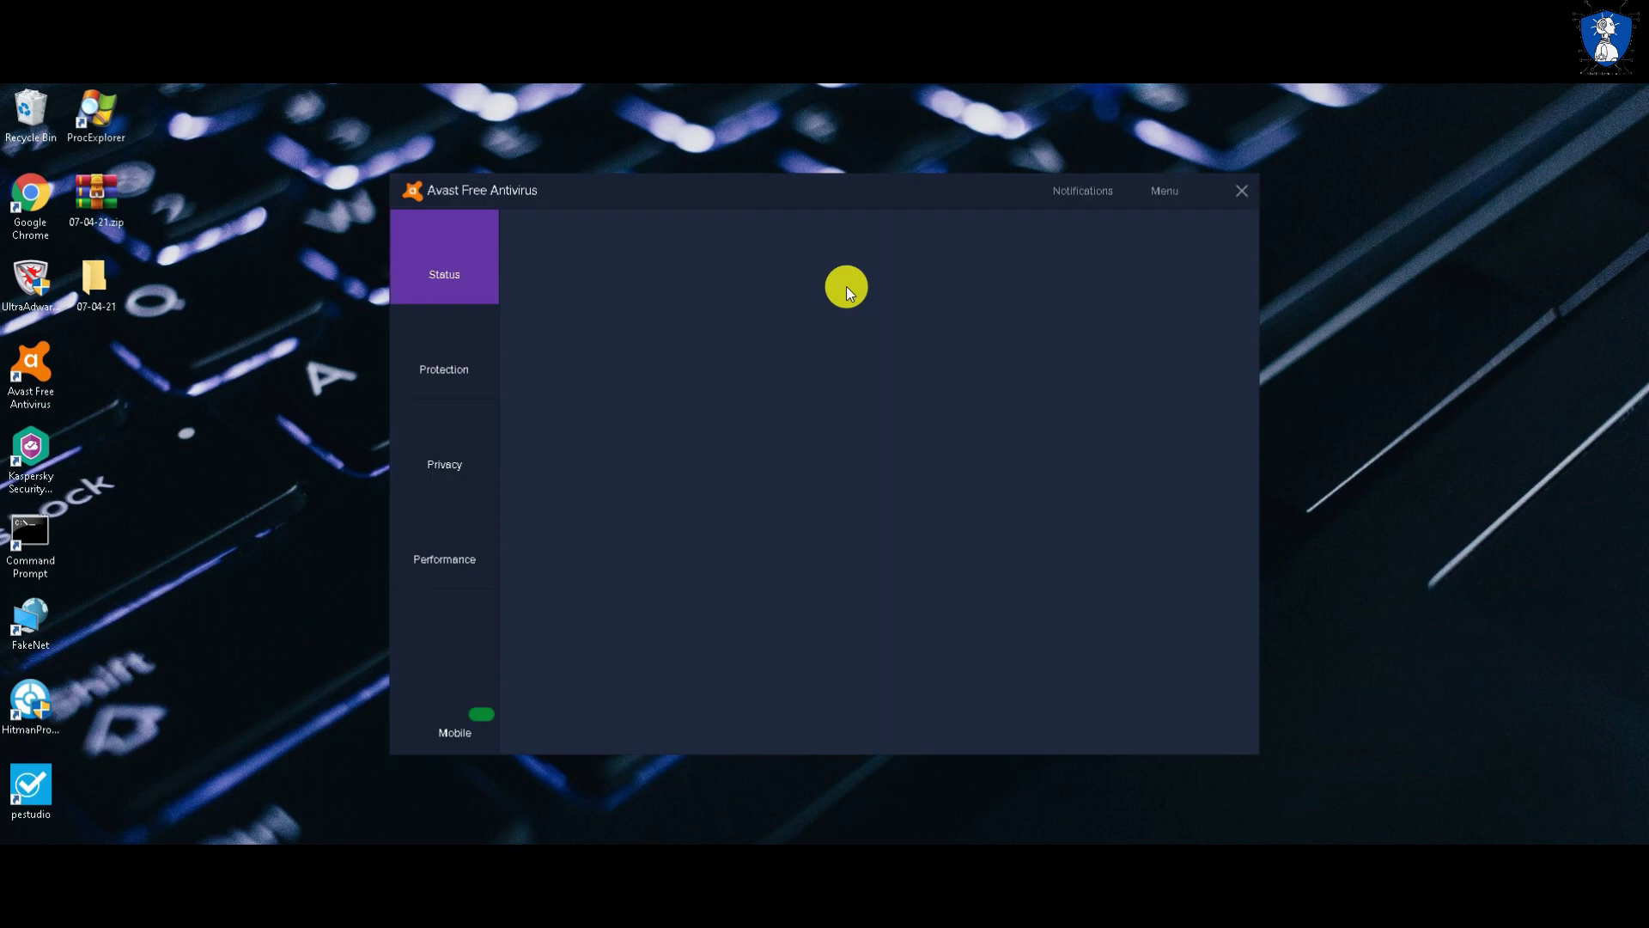
{"action": "left_click", "coordinate": [444, 371]}
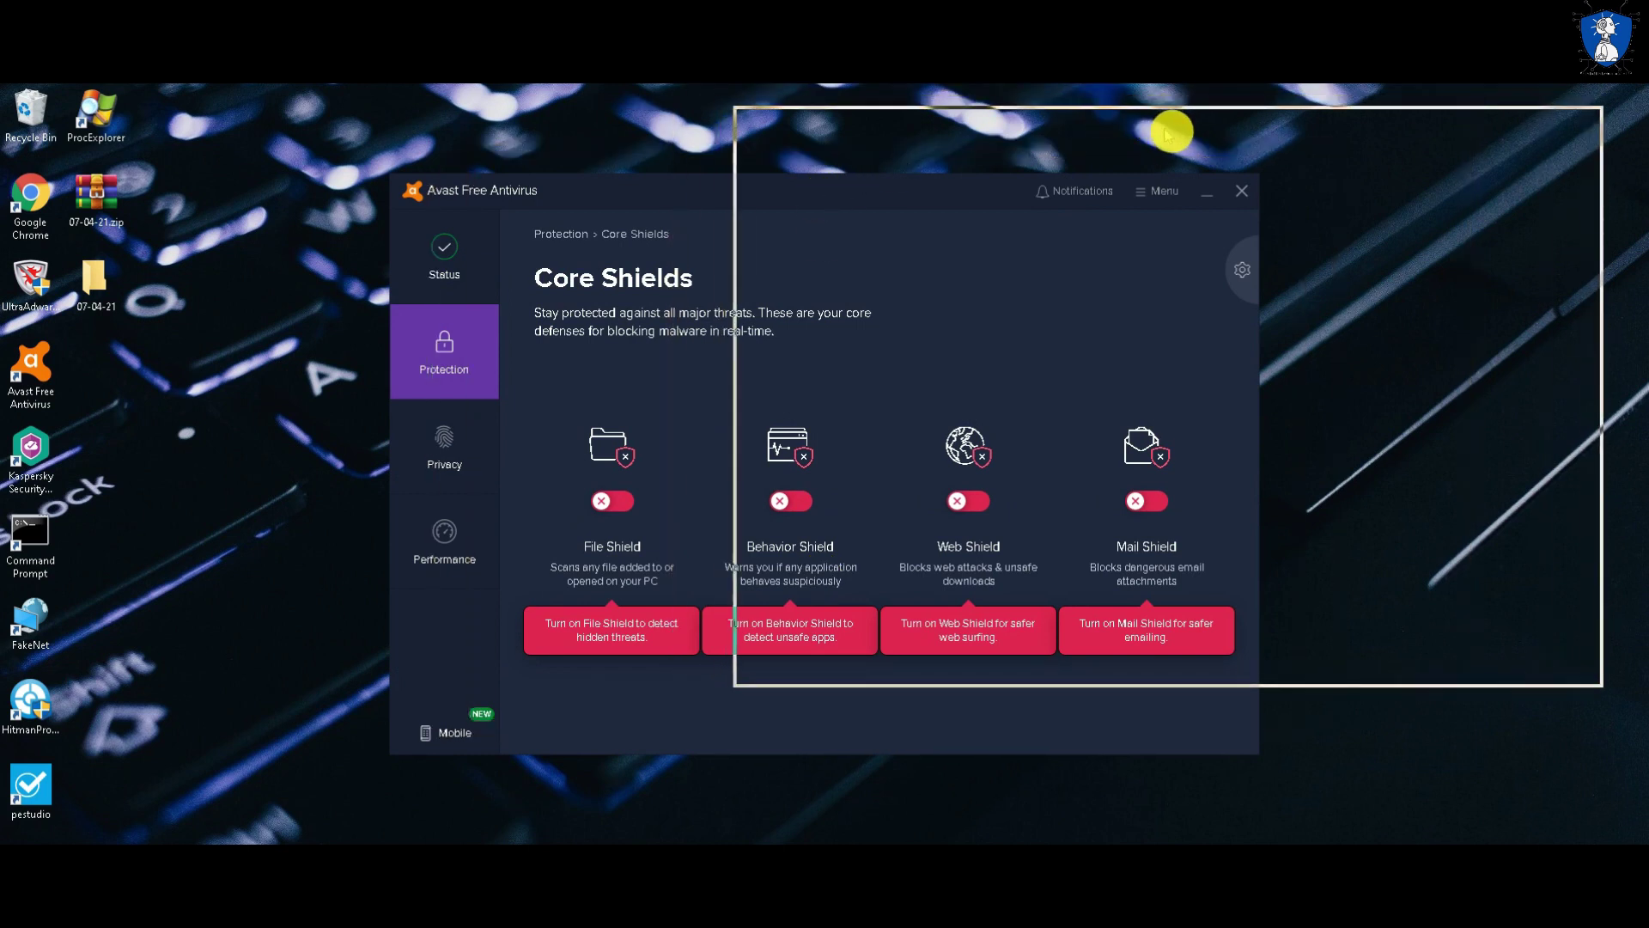
{"action": "left_click_drag", "start_coordinate": [1170, 132], "coordinate": [1183, 135]}
Start an Avast virus scan of the 07-04-21 folder on the desktop
{"action": "double_click", "coordinate": [95, 284]}
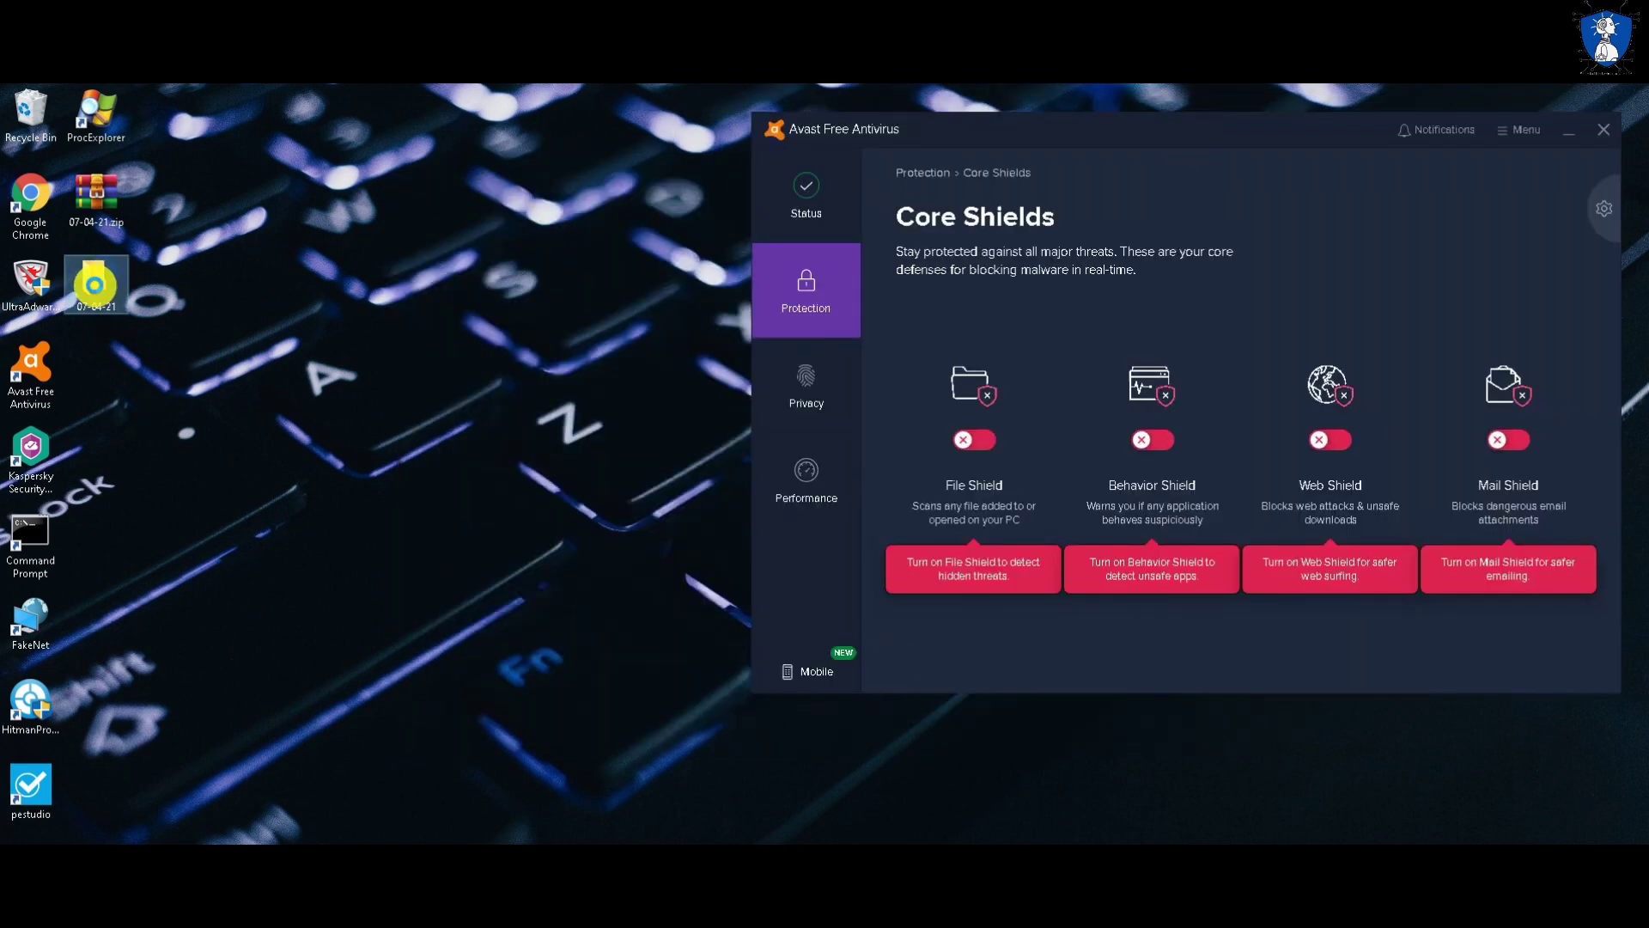
{"action": "right_click", "coordinate": [96, 290]}
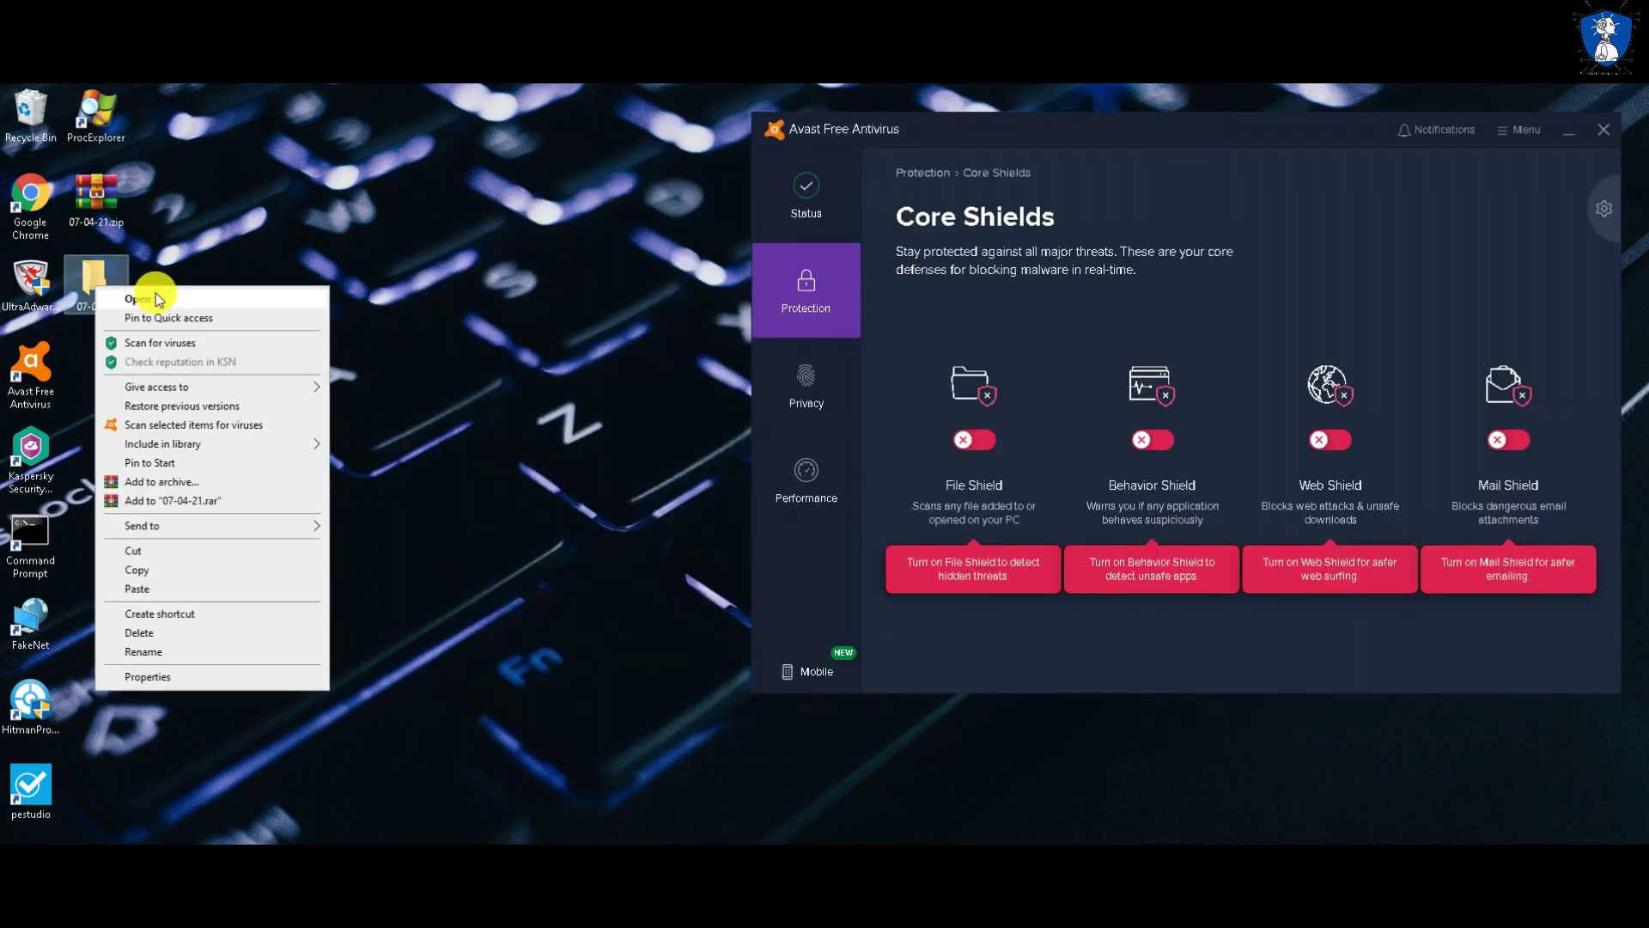
{"action": "left_click", "coordinate": [220, 426]}
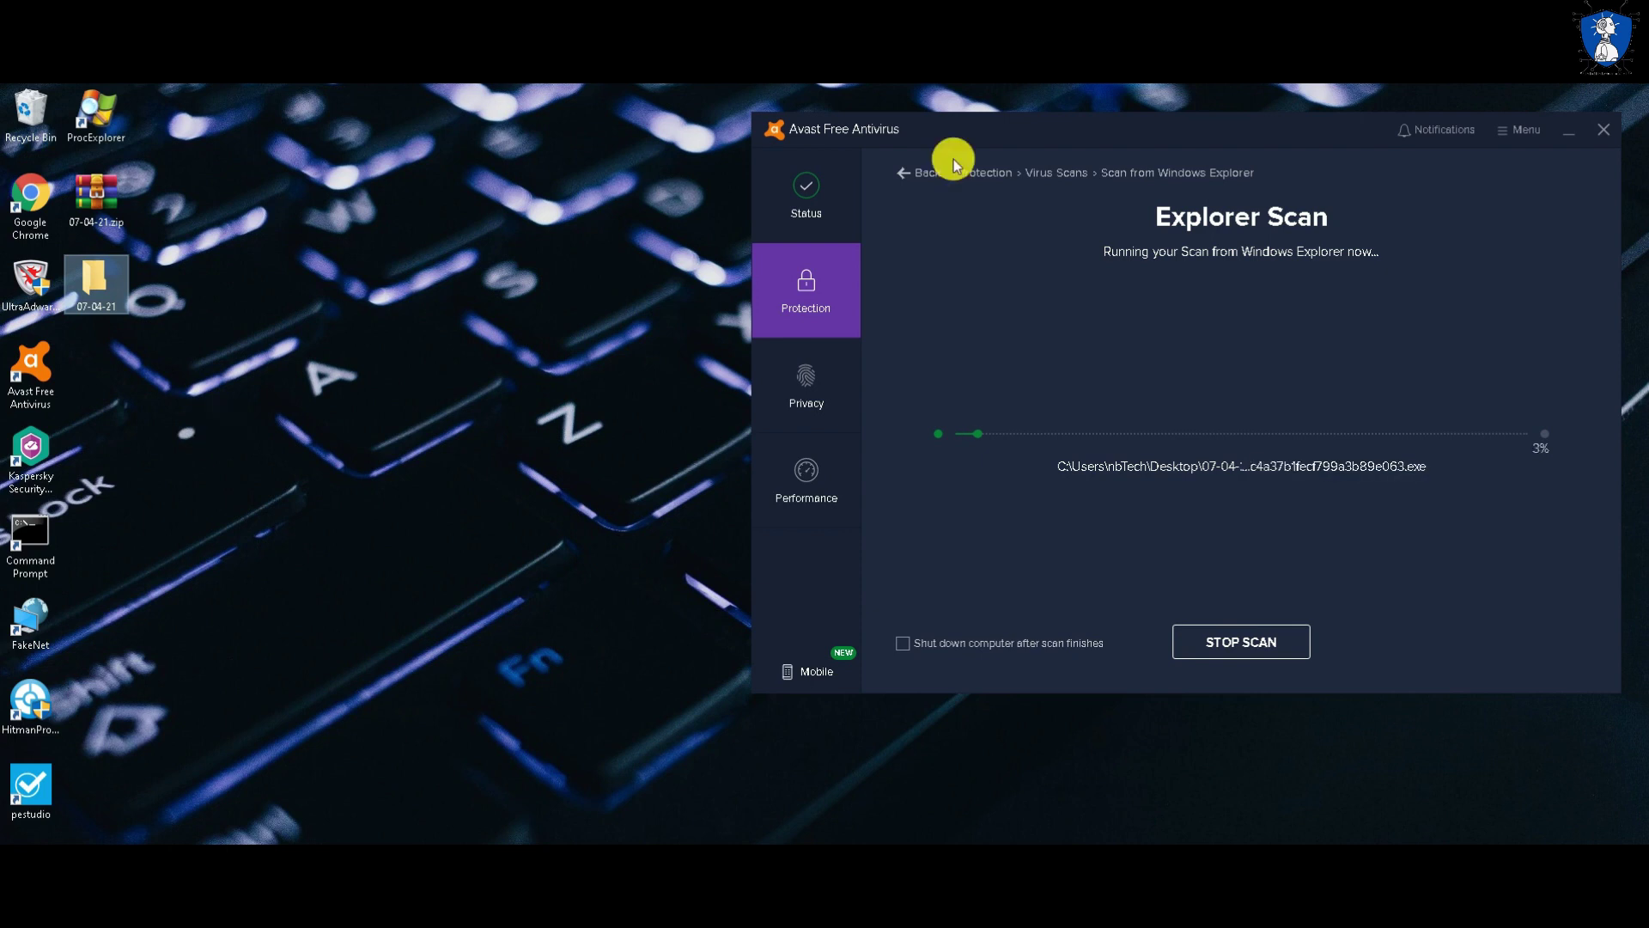
Move the Avast window aside, examine the threats in the scan results down to the end of the list, and finish the scan
{"action": "left_click_drag", "start_coordinate": [980, 133], "coordinate": [797, 132]}
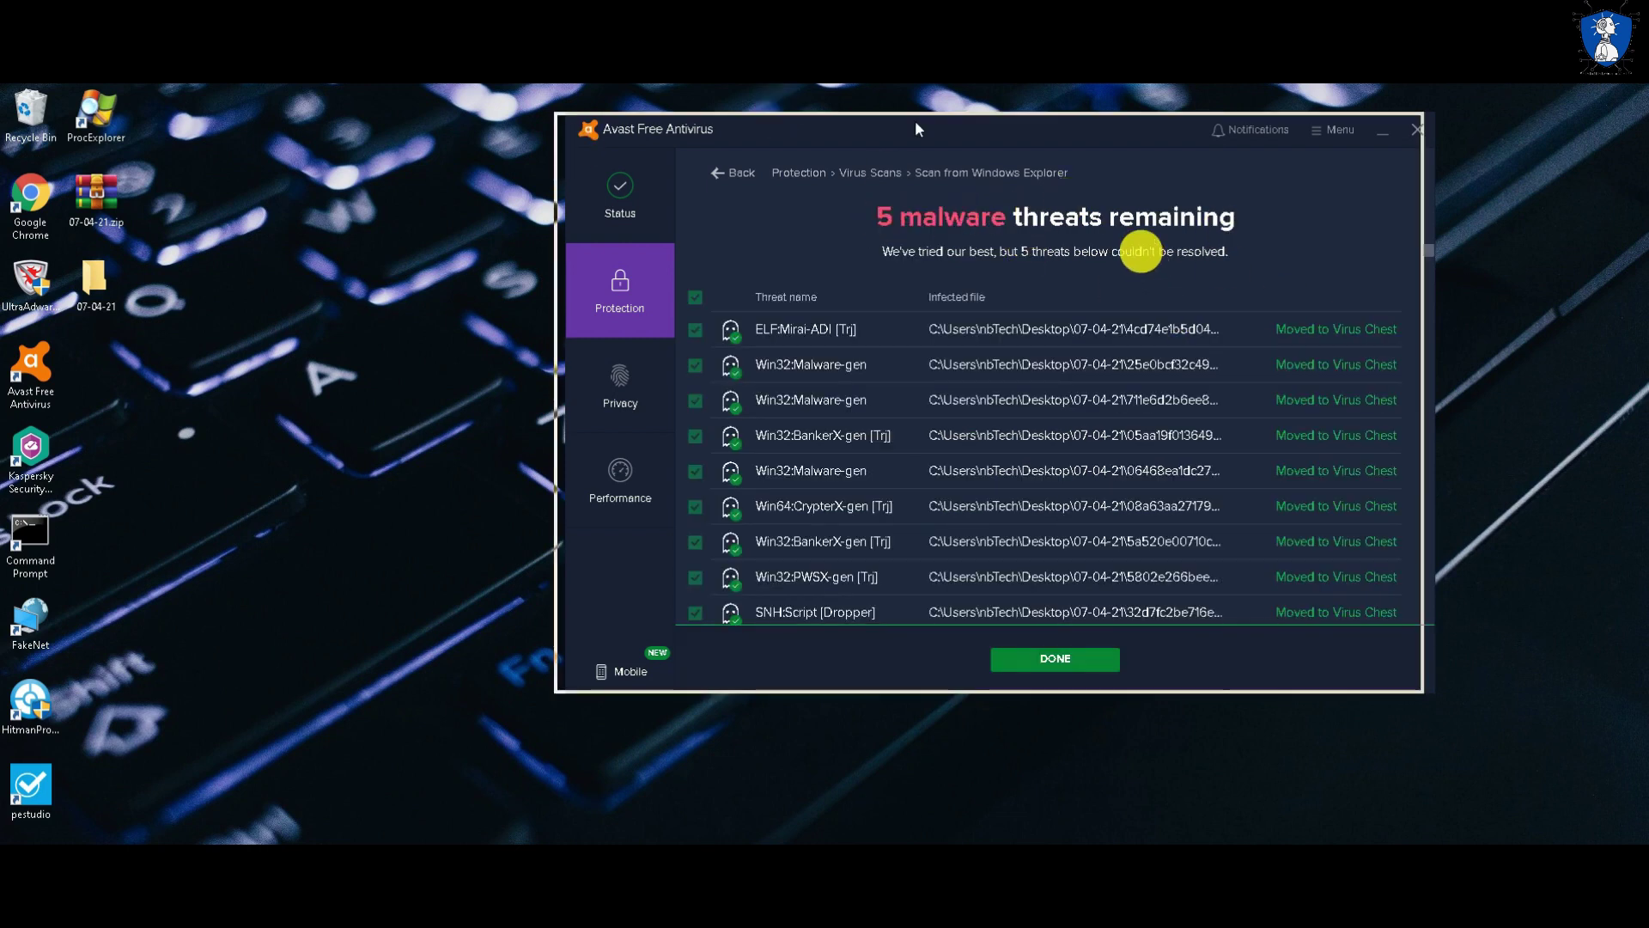
{"action": "left_click_drag", "start_coordinate": [935, 133], "coordinate": [773, 121]}
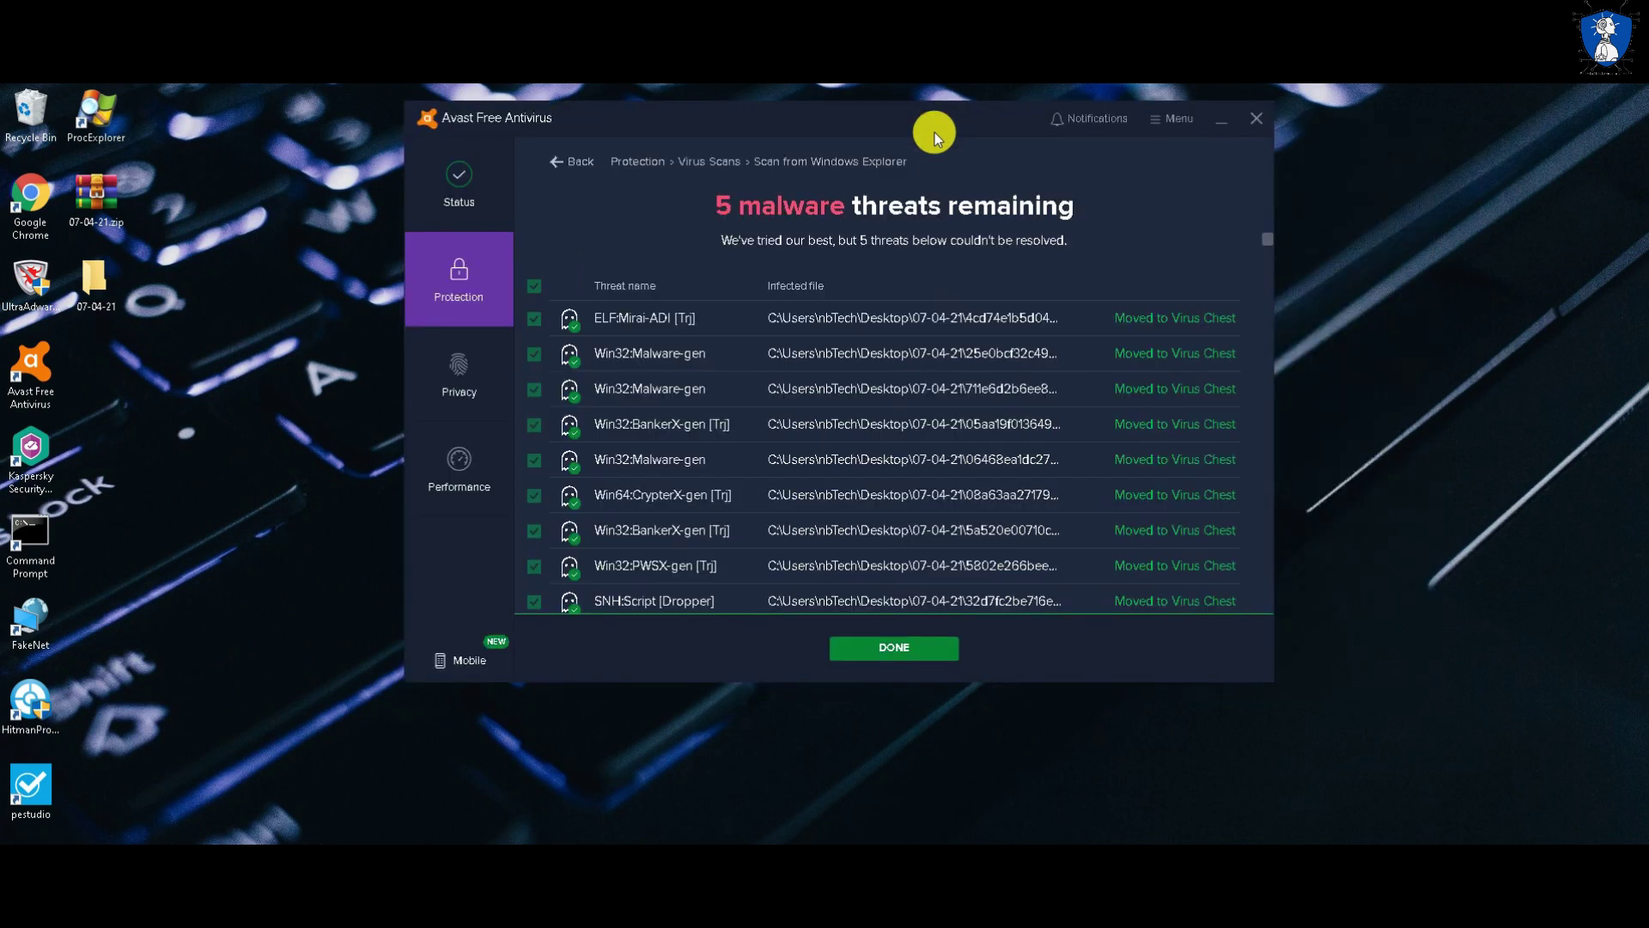
{"action": "left_click_drag", "start_coordinate": [1266, 244], "coordinate": [1271, 424]}
{"action": "mouse_move", "coordinate": [1225, 320]}
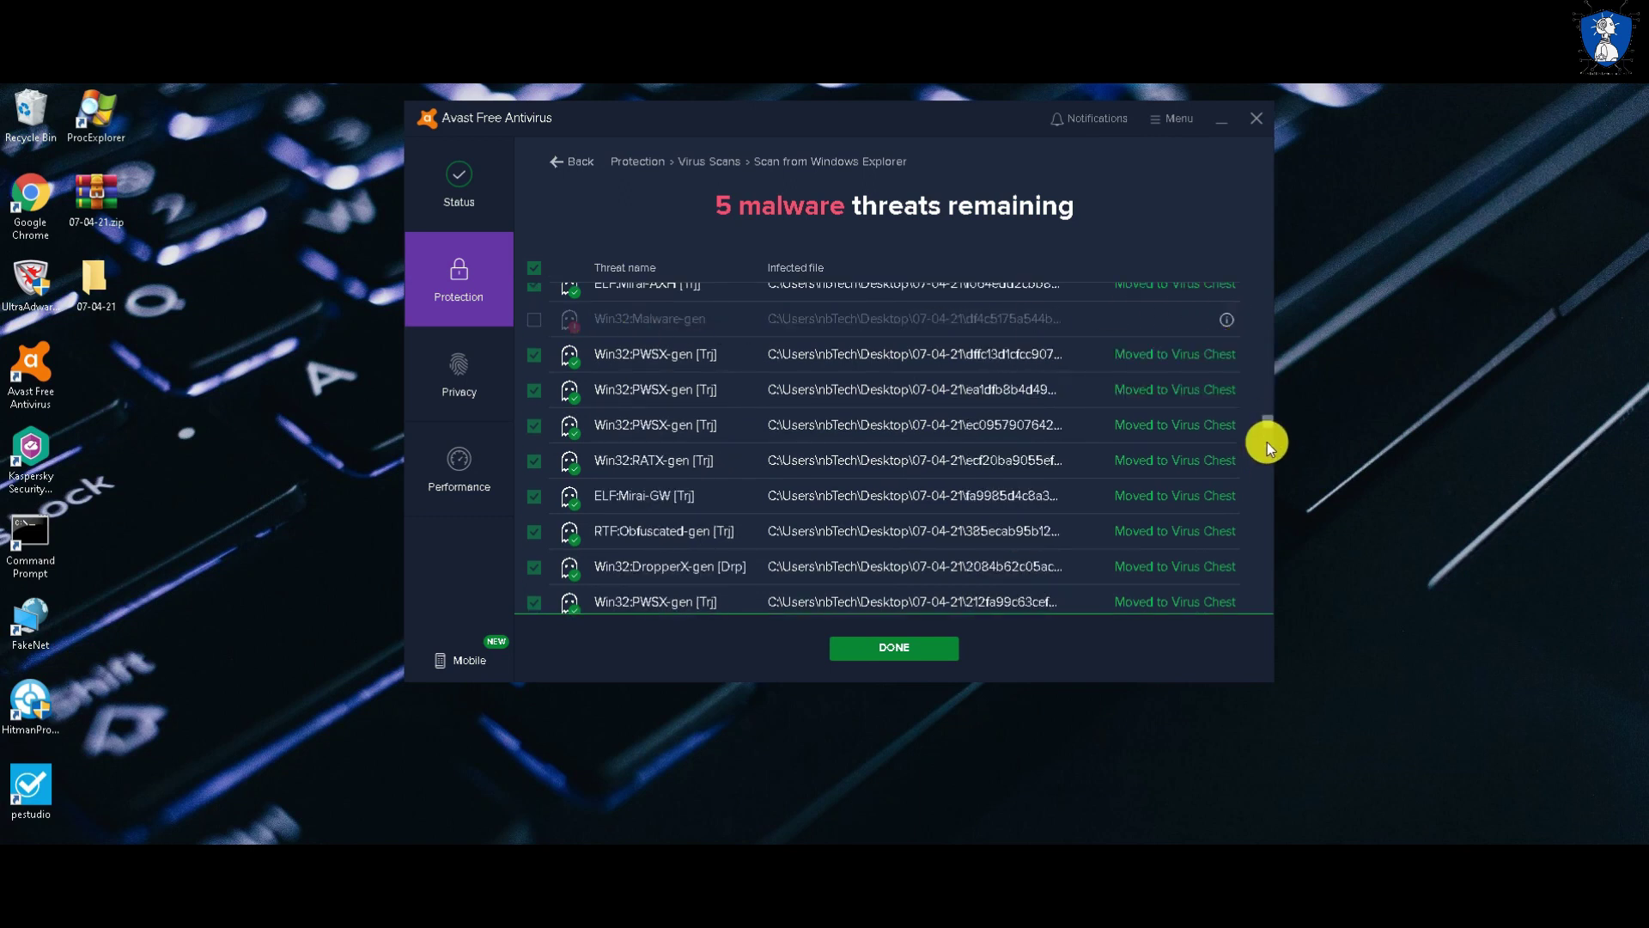
{"action": "left_click_drag", "start_coordinate": [1266, 441], "coordinate": [1266, 608]}
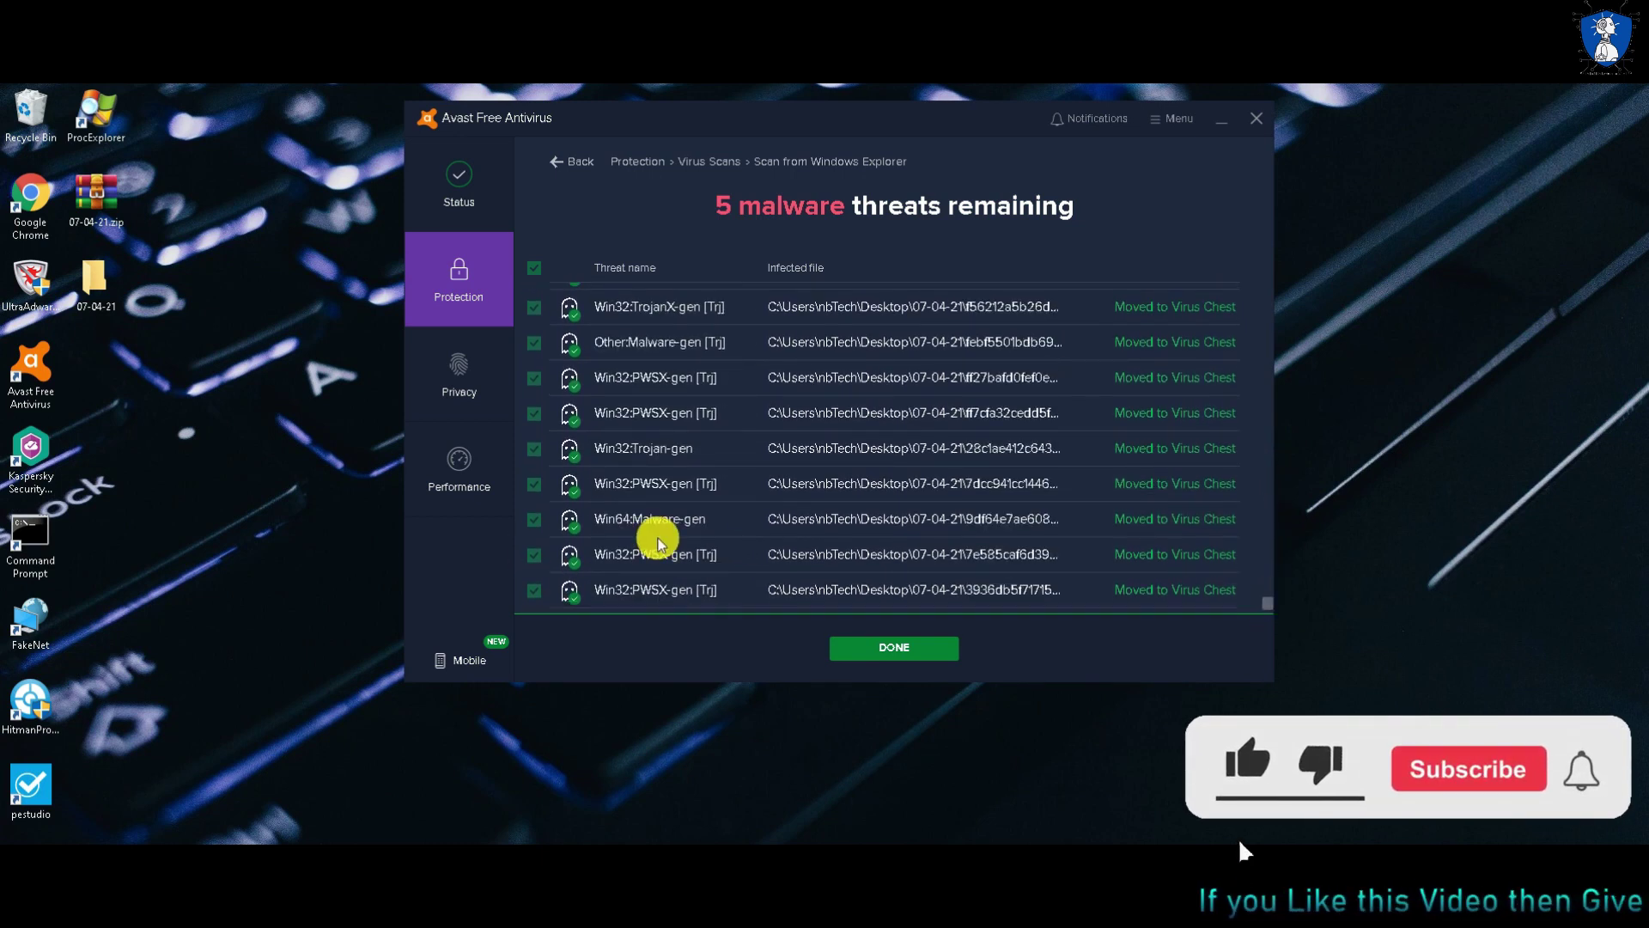
{"action": "scroll", "coordinate": [660, 542], "scroll_direction": "down", "scroll_amount": 1}
{"action": "left_click", "coordinate": [881, 654]}
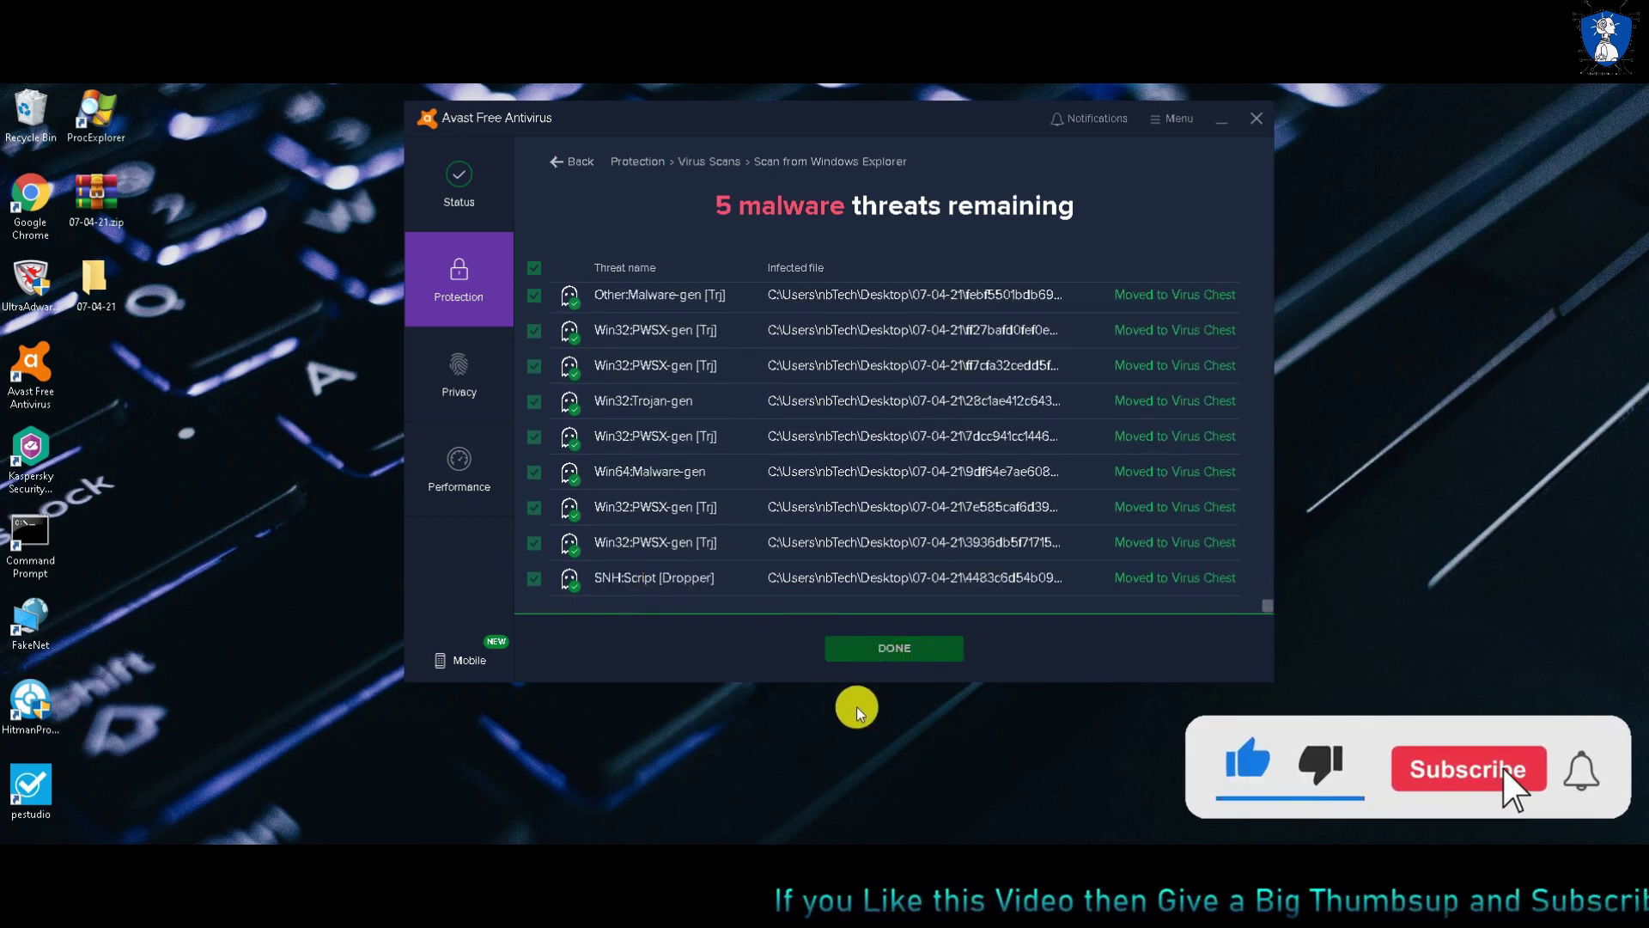
{"action": "left_click", "coordinate": [850, 653]}
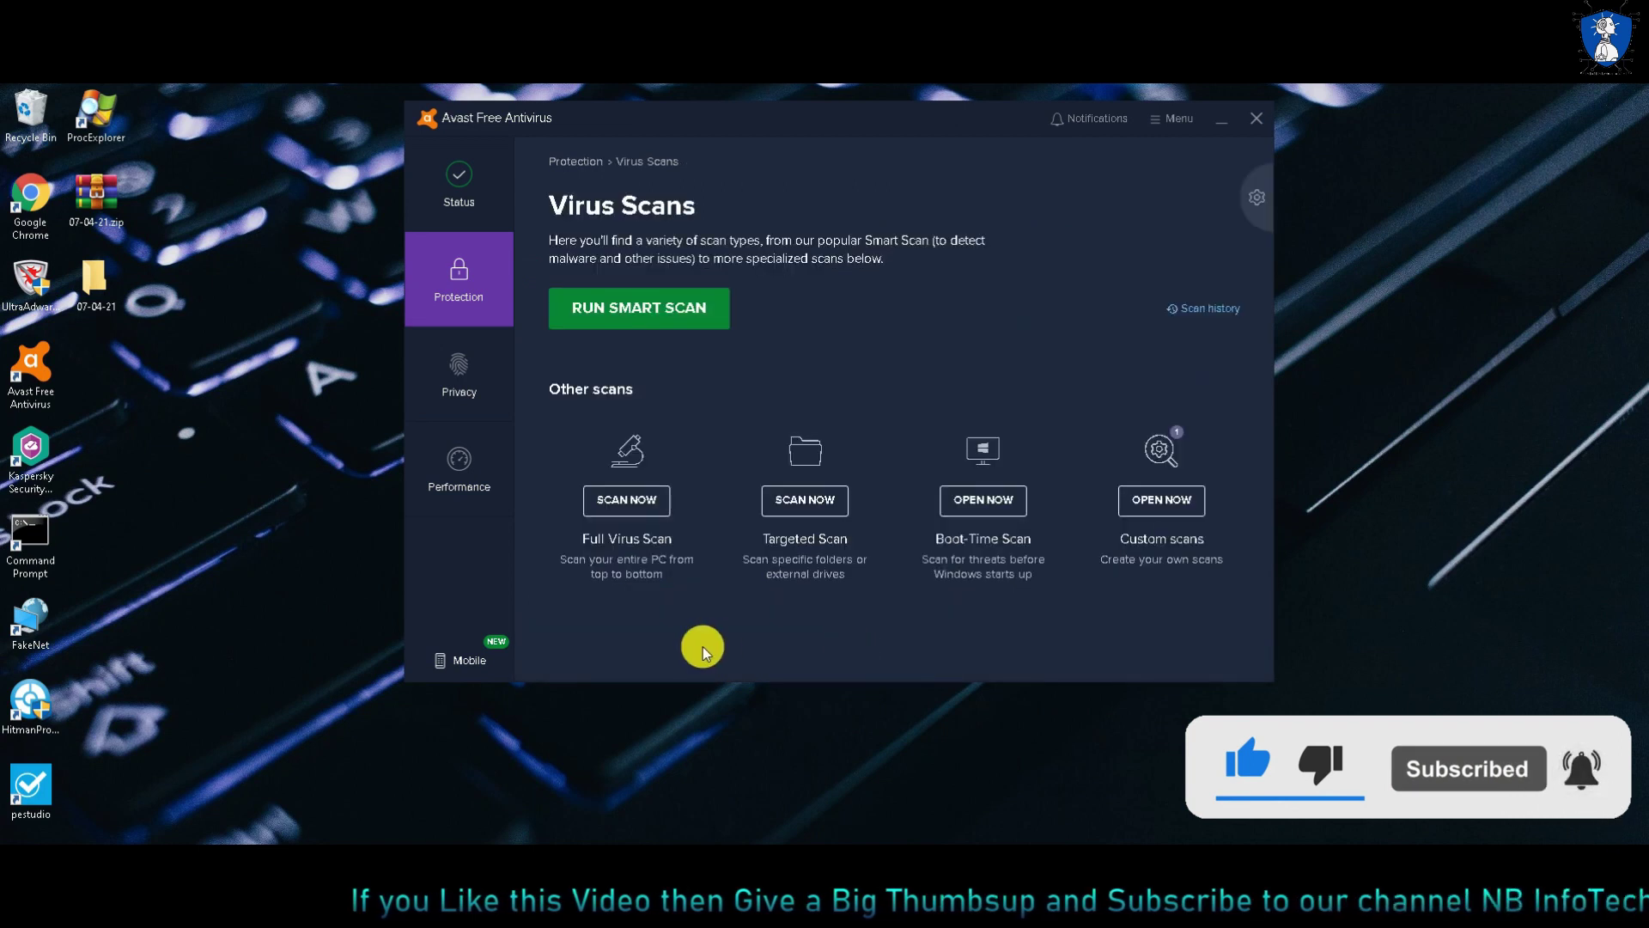
Review the quarantined files in Avast's Virus Chest, and refresh the 07-04-21 folder to check which files remain before minimizing it
{"action": "left_click", "coordinate": [456, 277]}
{"action": "left_click", "coordinate": [859, 623]}
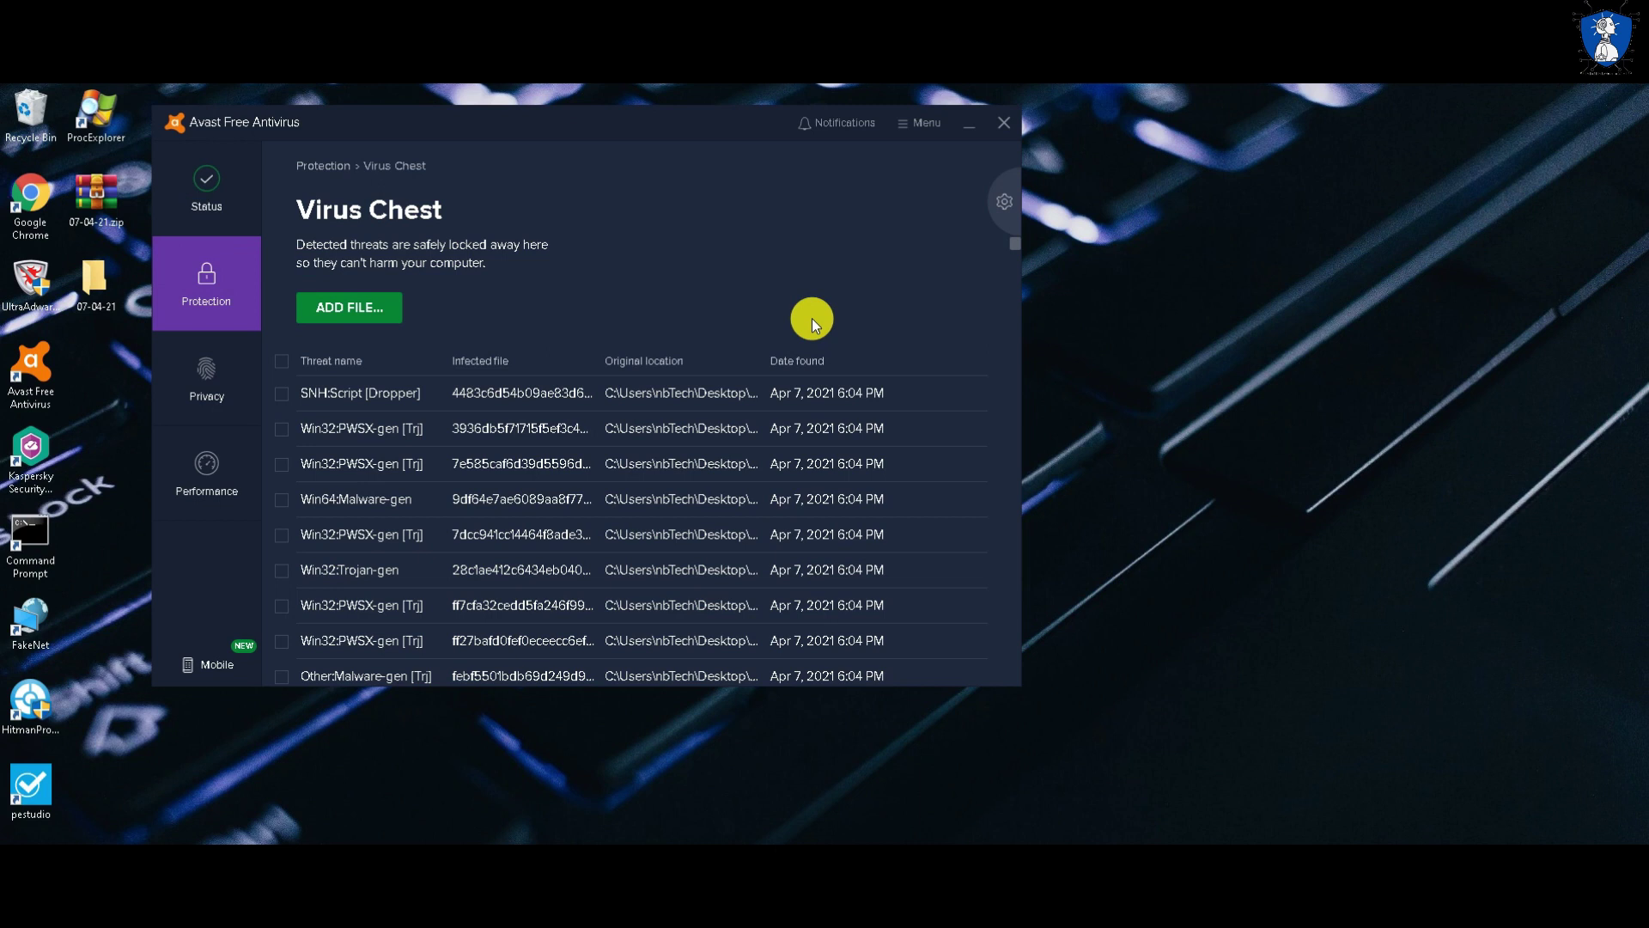
{"action": "scroll", "coordinate": [811, 318], "scroll_direction": "down", "scroll_amount": 5}
{"action": "scroll", "coordinate": [812, 317], "scroll_direction": "down", "scroll_amount": 5}
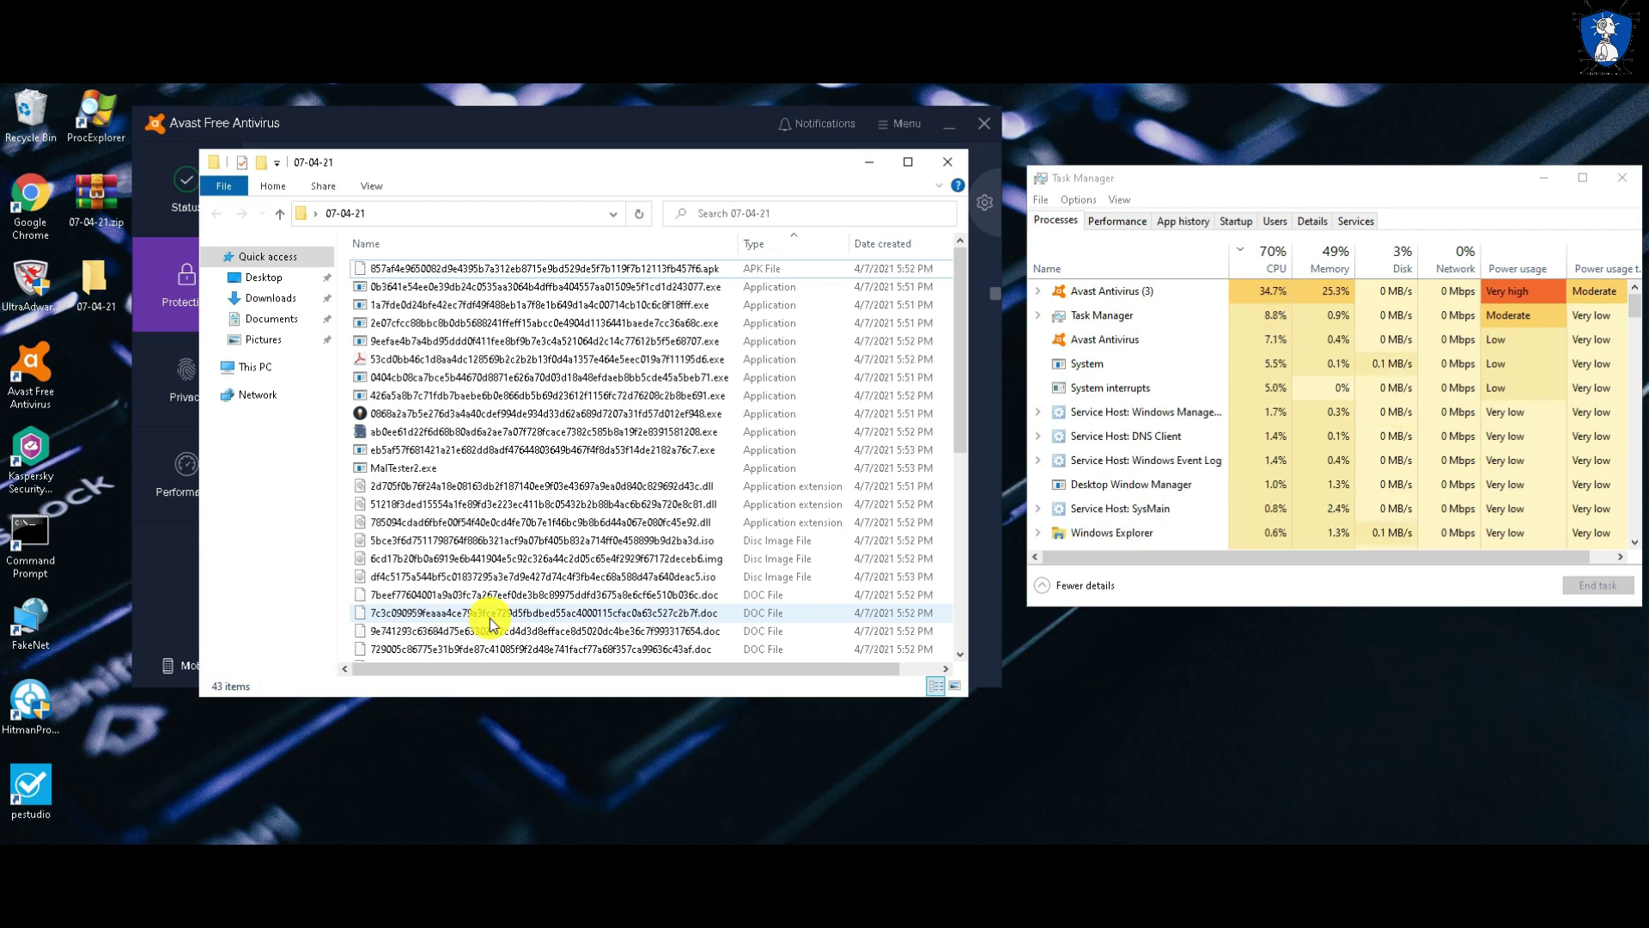
{"action": "left_click", "coordinate": [639, 213]}
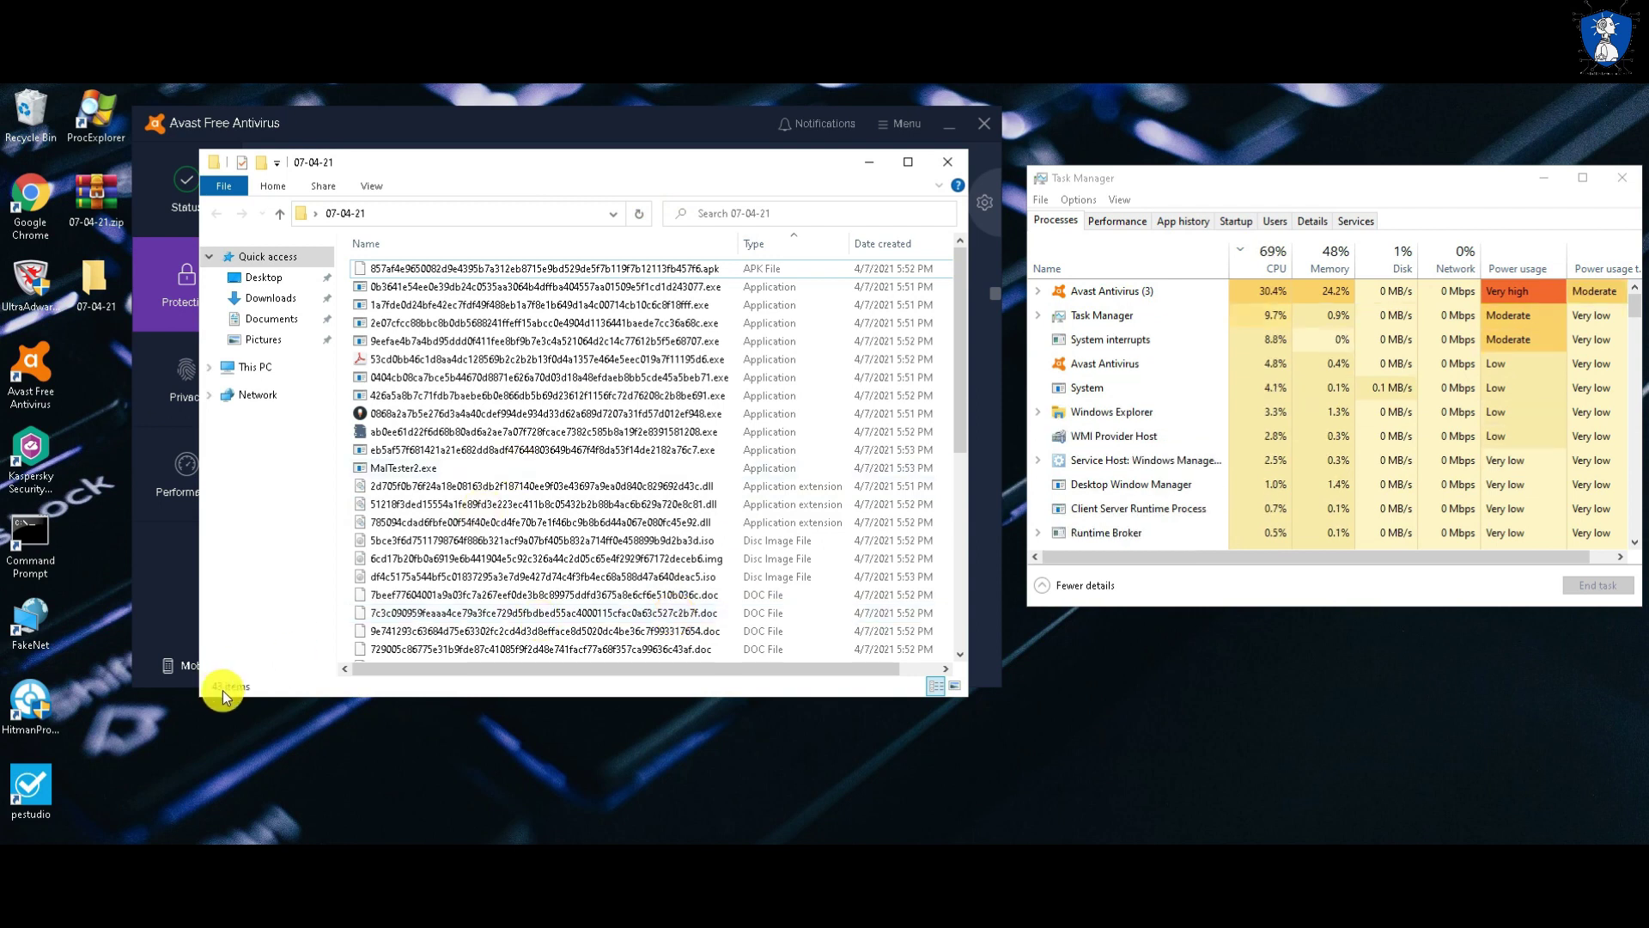
{"action": "left_click", "coordinate": [868, 164]}
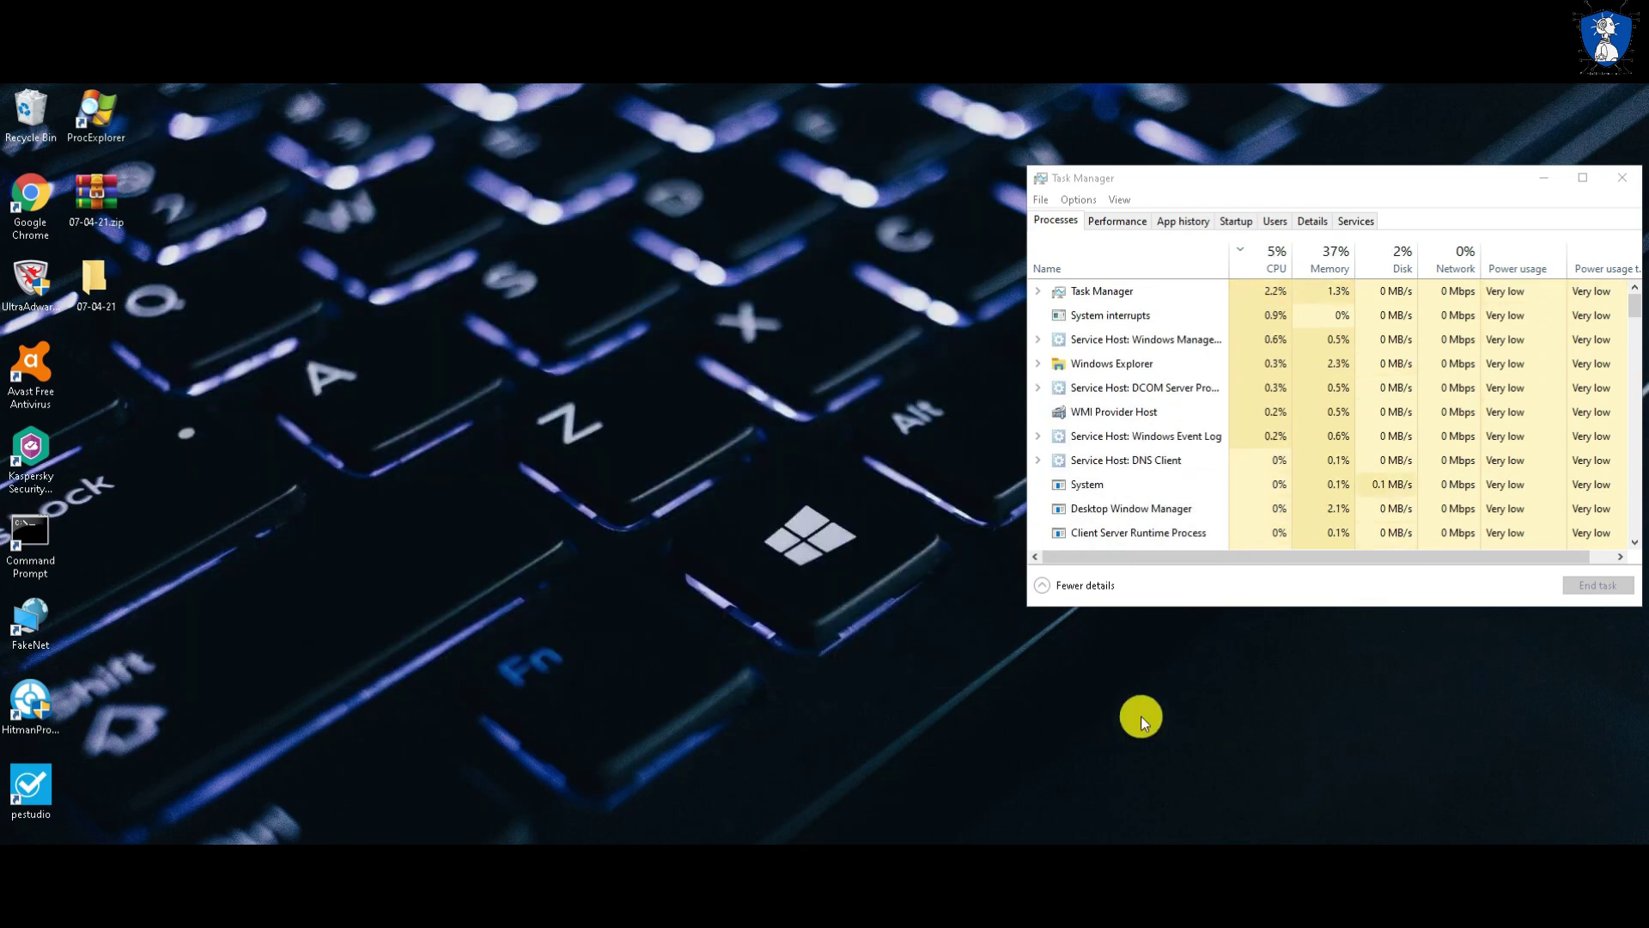
Turn the Avast shields back on through the shields control, and check their state
{"action": "right_click", "coordinate": [1452, 859]}
{"action": "mouse_move", "coordinate": [1493, 745]}
{"action": "left_click", "coordinate": [1309, 745]}
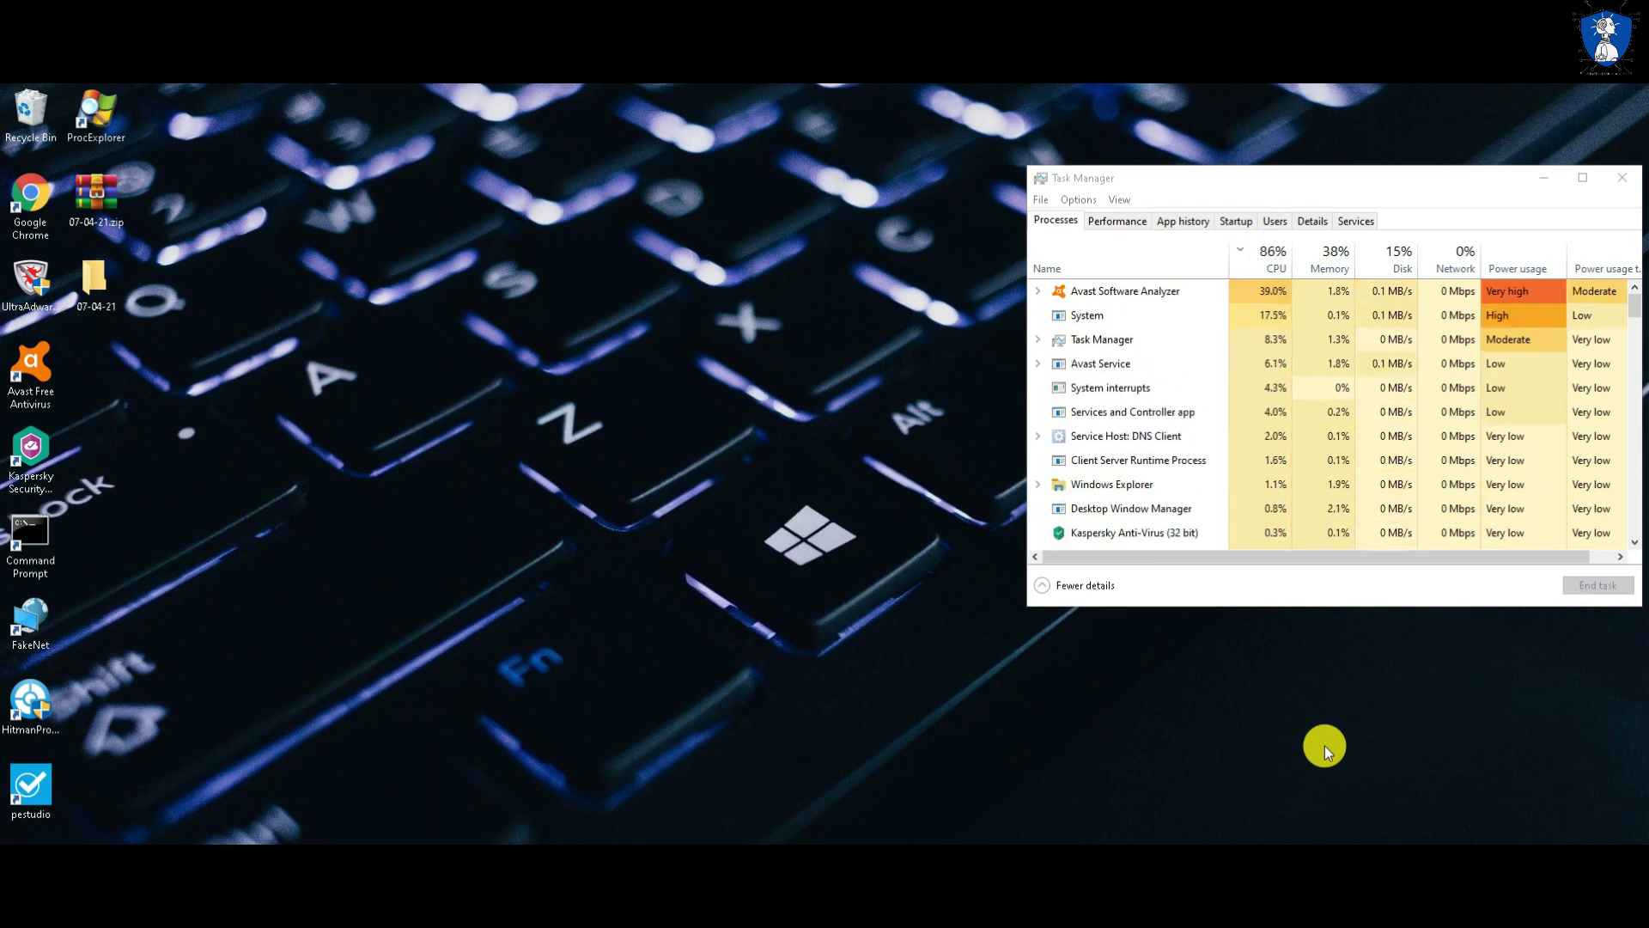
{"action": "right_click", "coordinate": [1504, 859]}
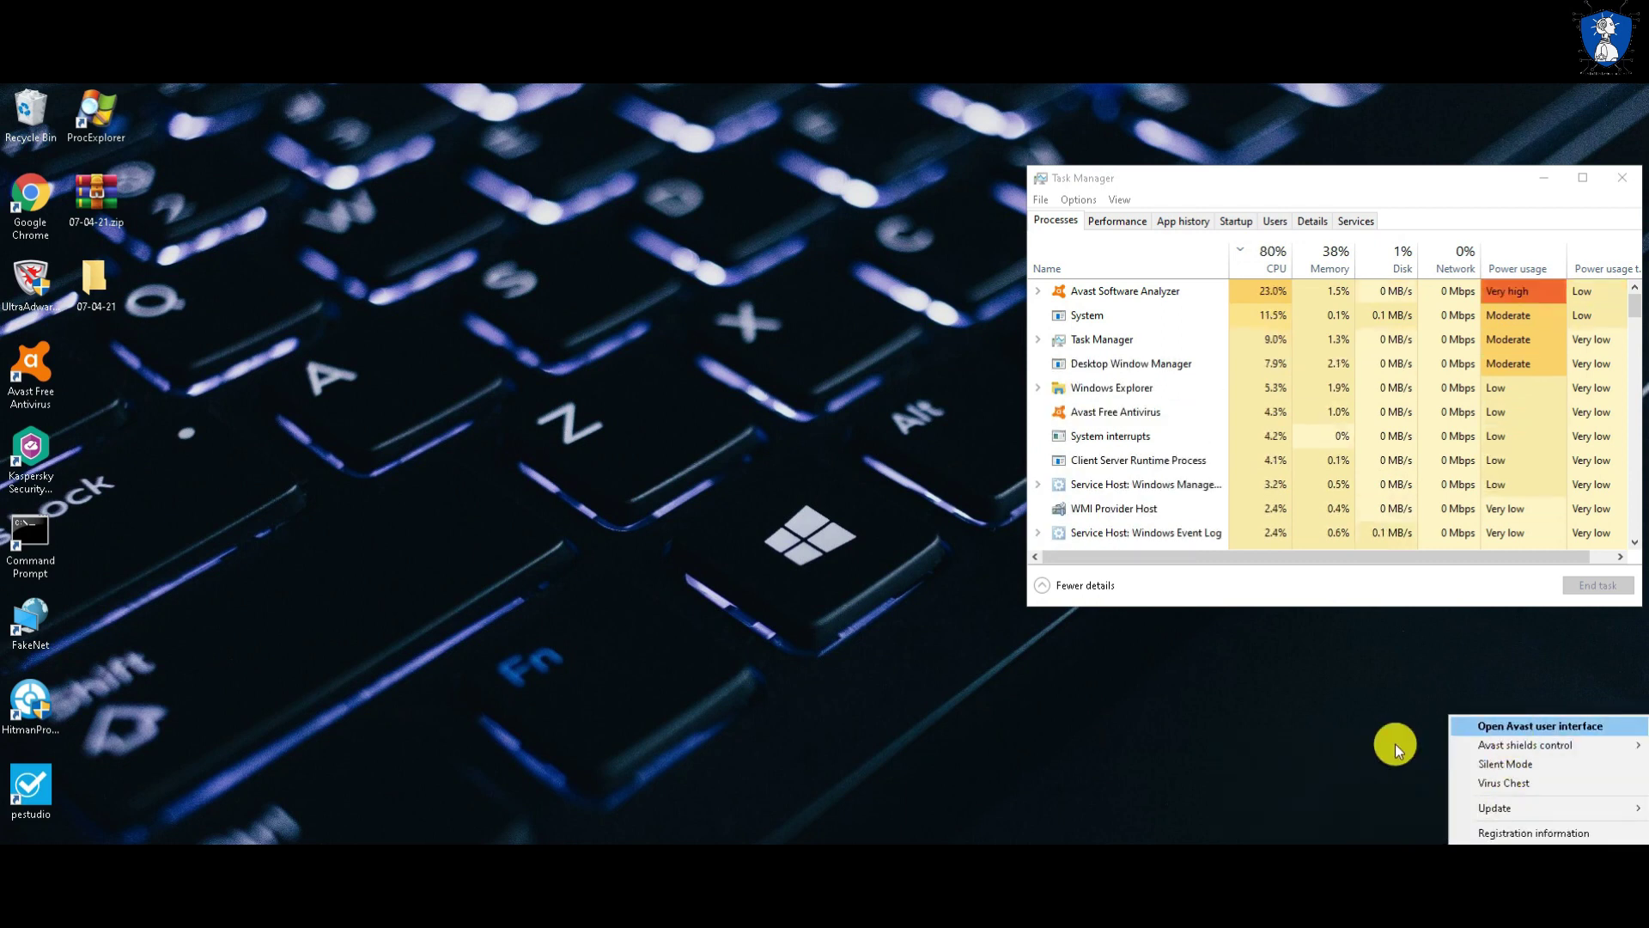
{"action": "mouse_move", "coordinate": [1458, 752]}
{"action": "left_click", "coordinate": [431, 435]}
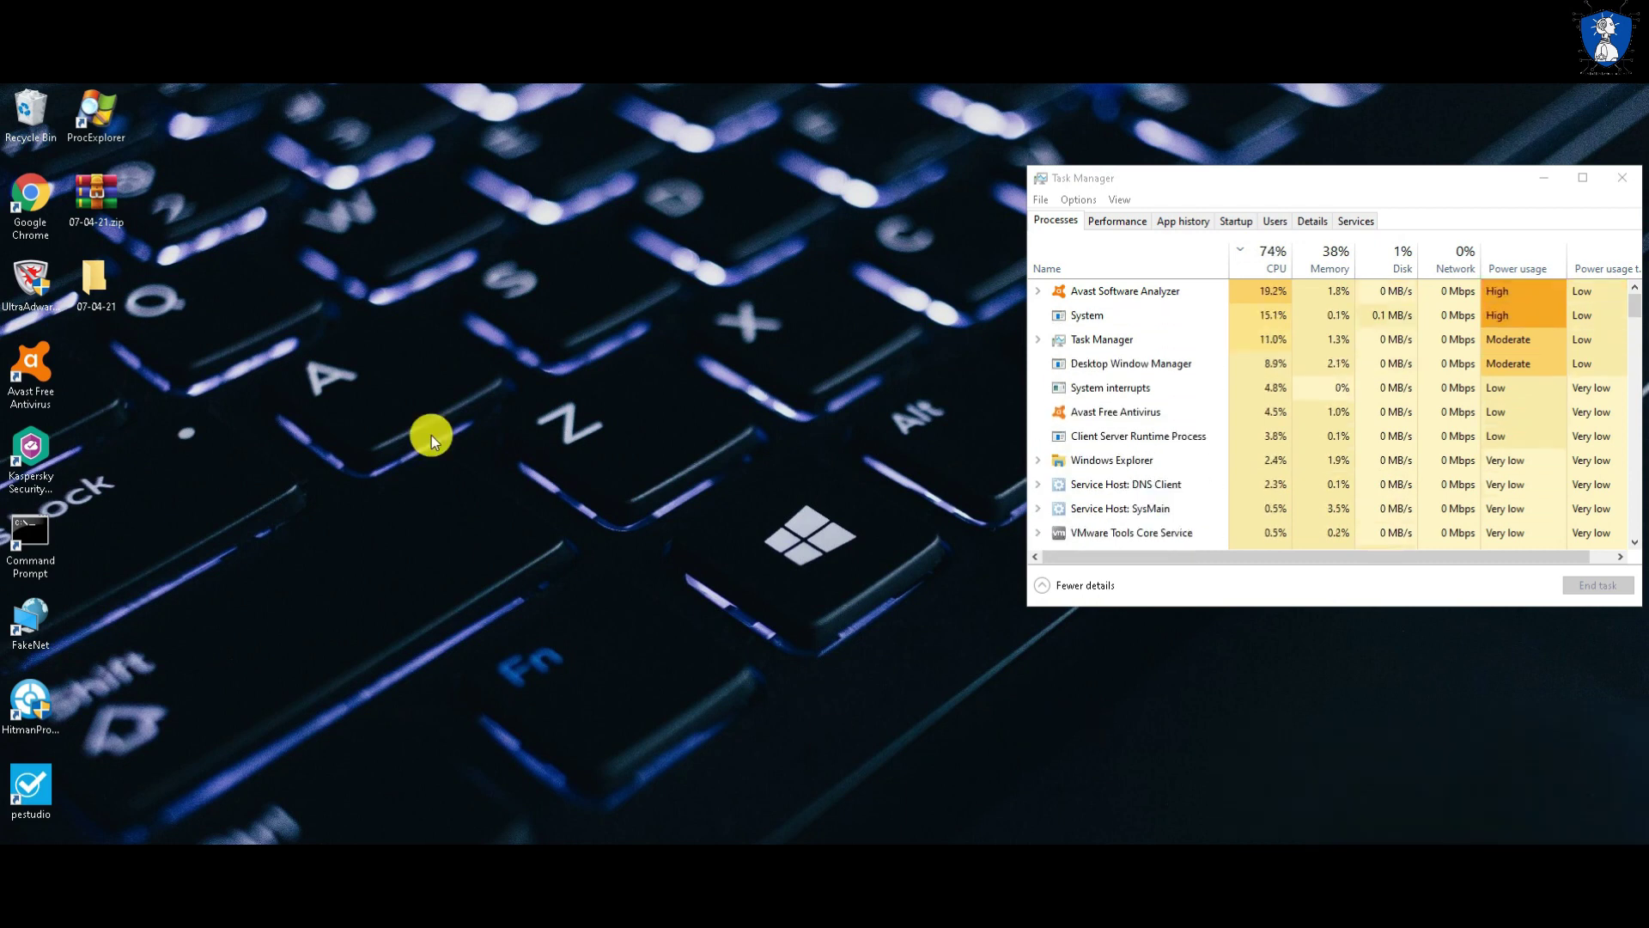
Scan the 07-04-21 folder for viruses with Avast again, review the results and finish the scan
{"action": "right_click", "coordinate": [84, 293]}
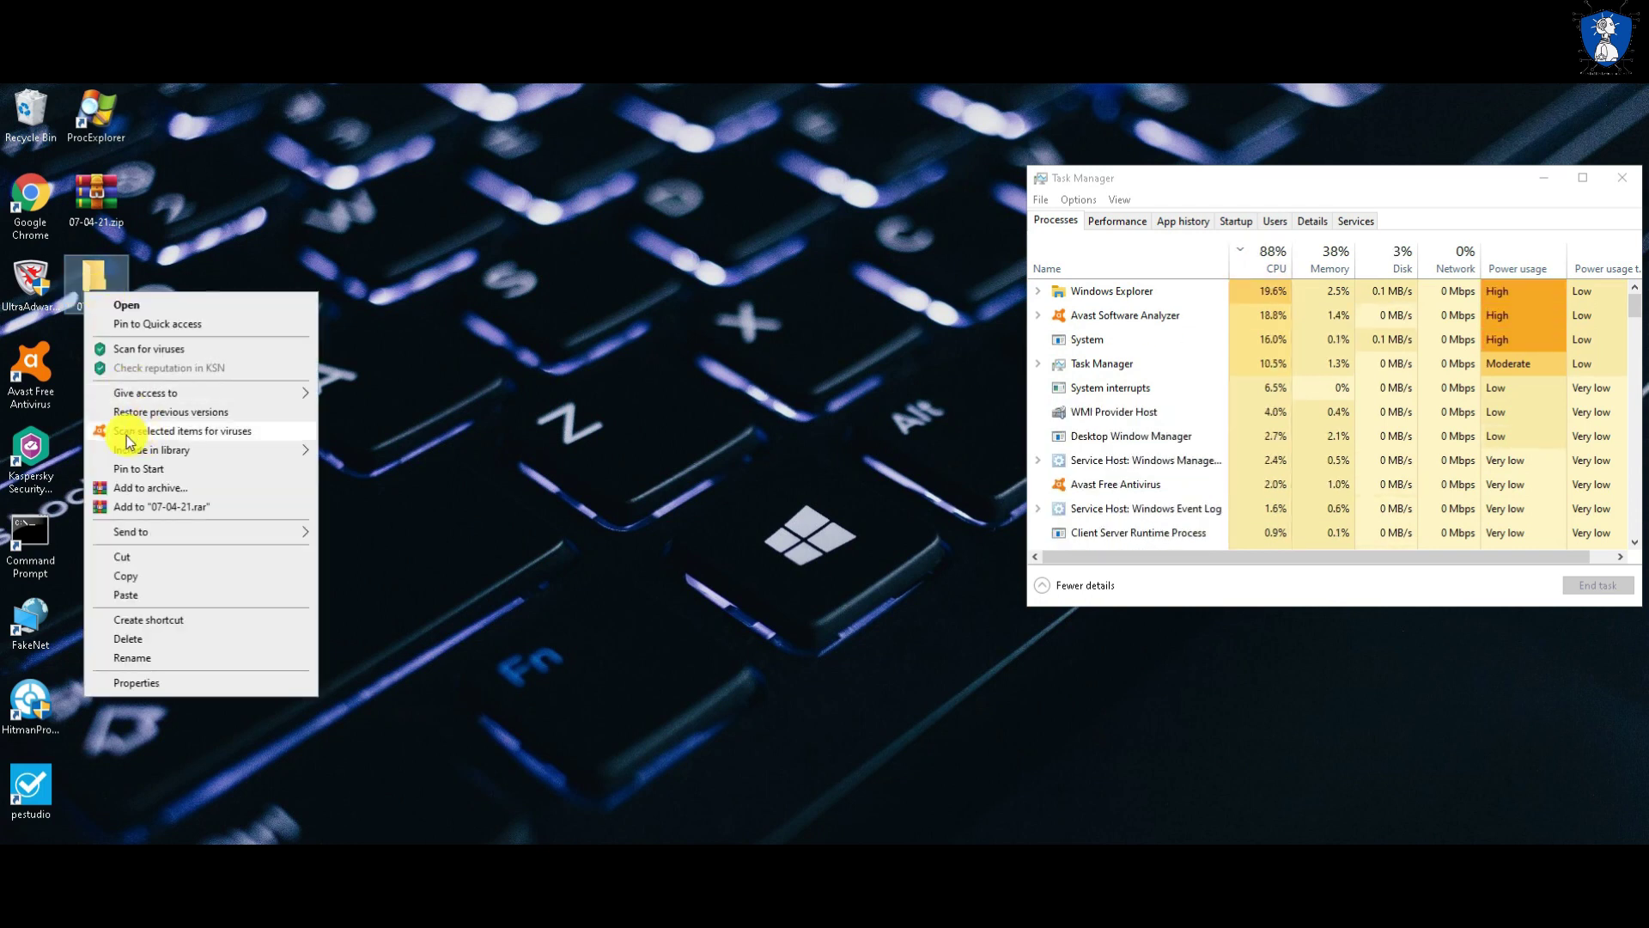
{"action": "left_click", "coordinate": [163, 438]}
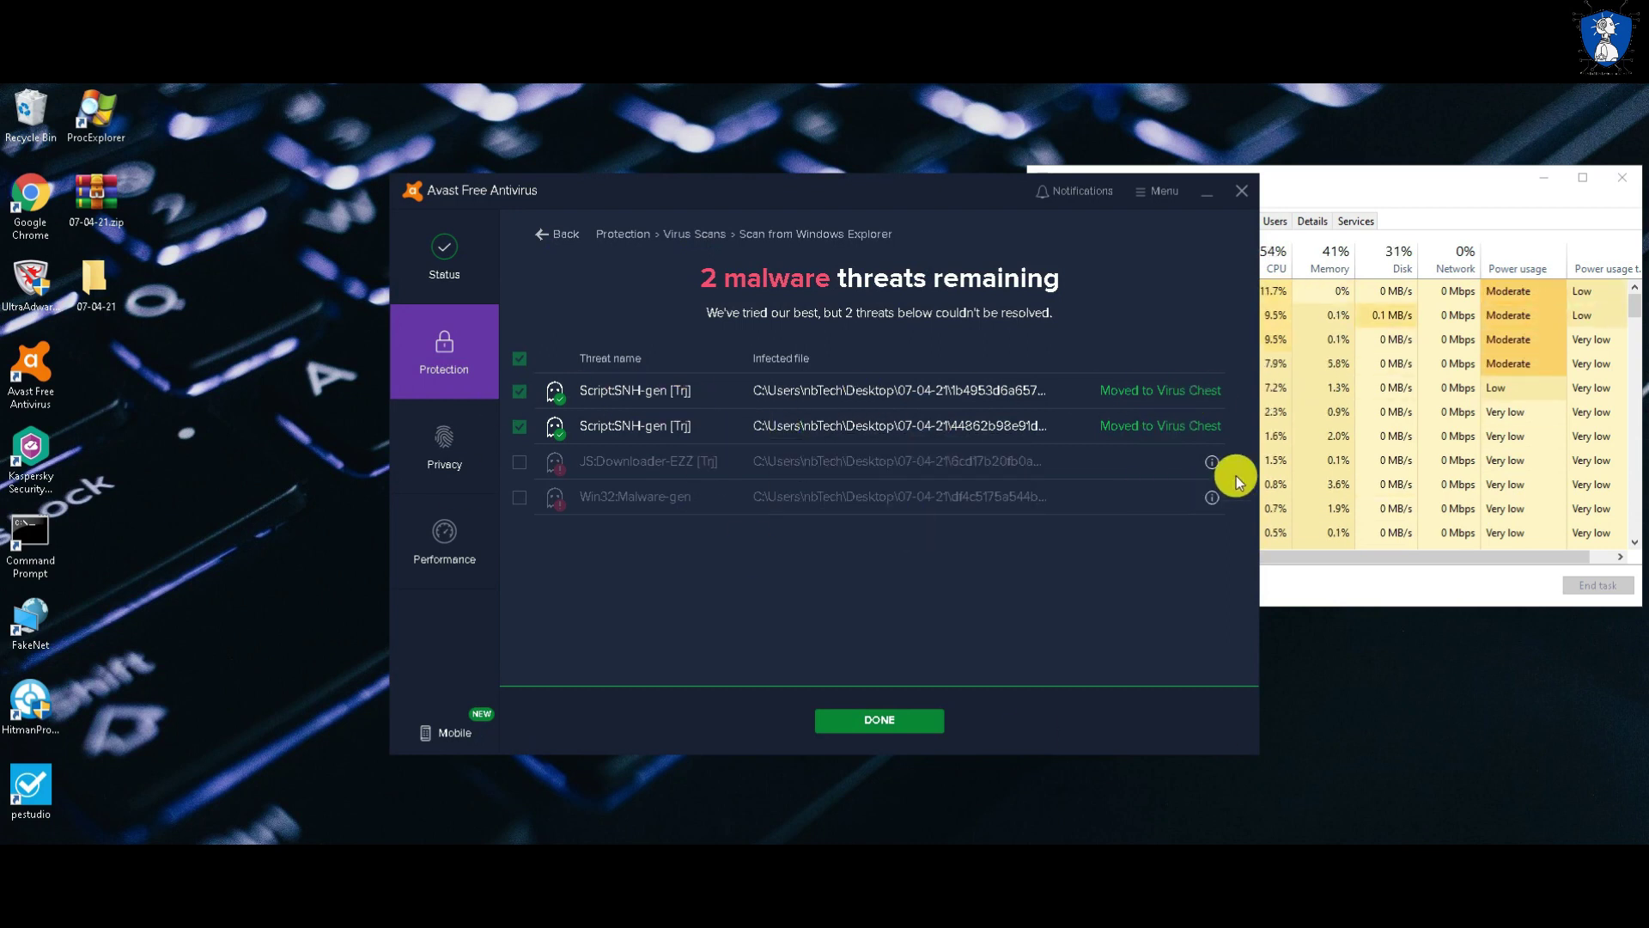
{"action": "mouse_move", "coordinate": [1213, 462]}
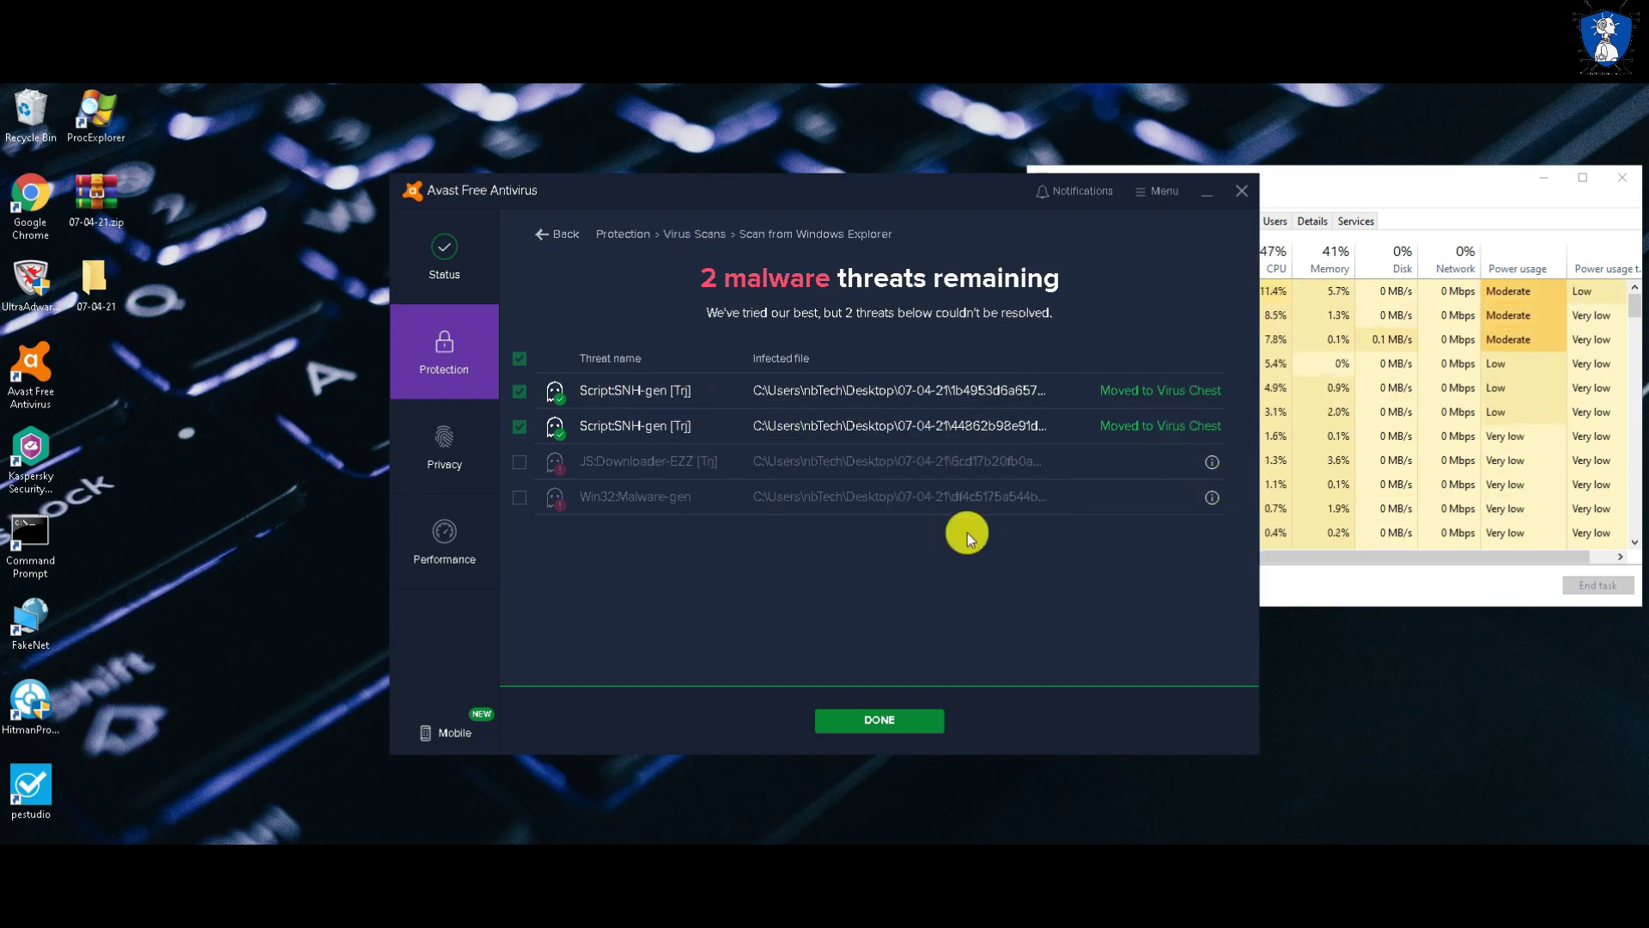
{"action": "left_click", "coordinate": [838, 732]}
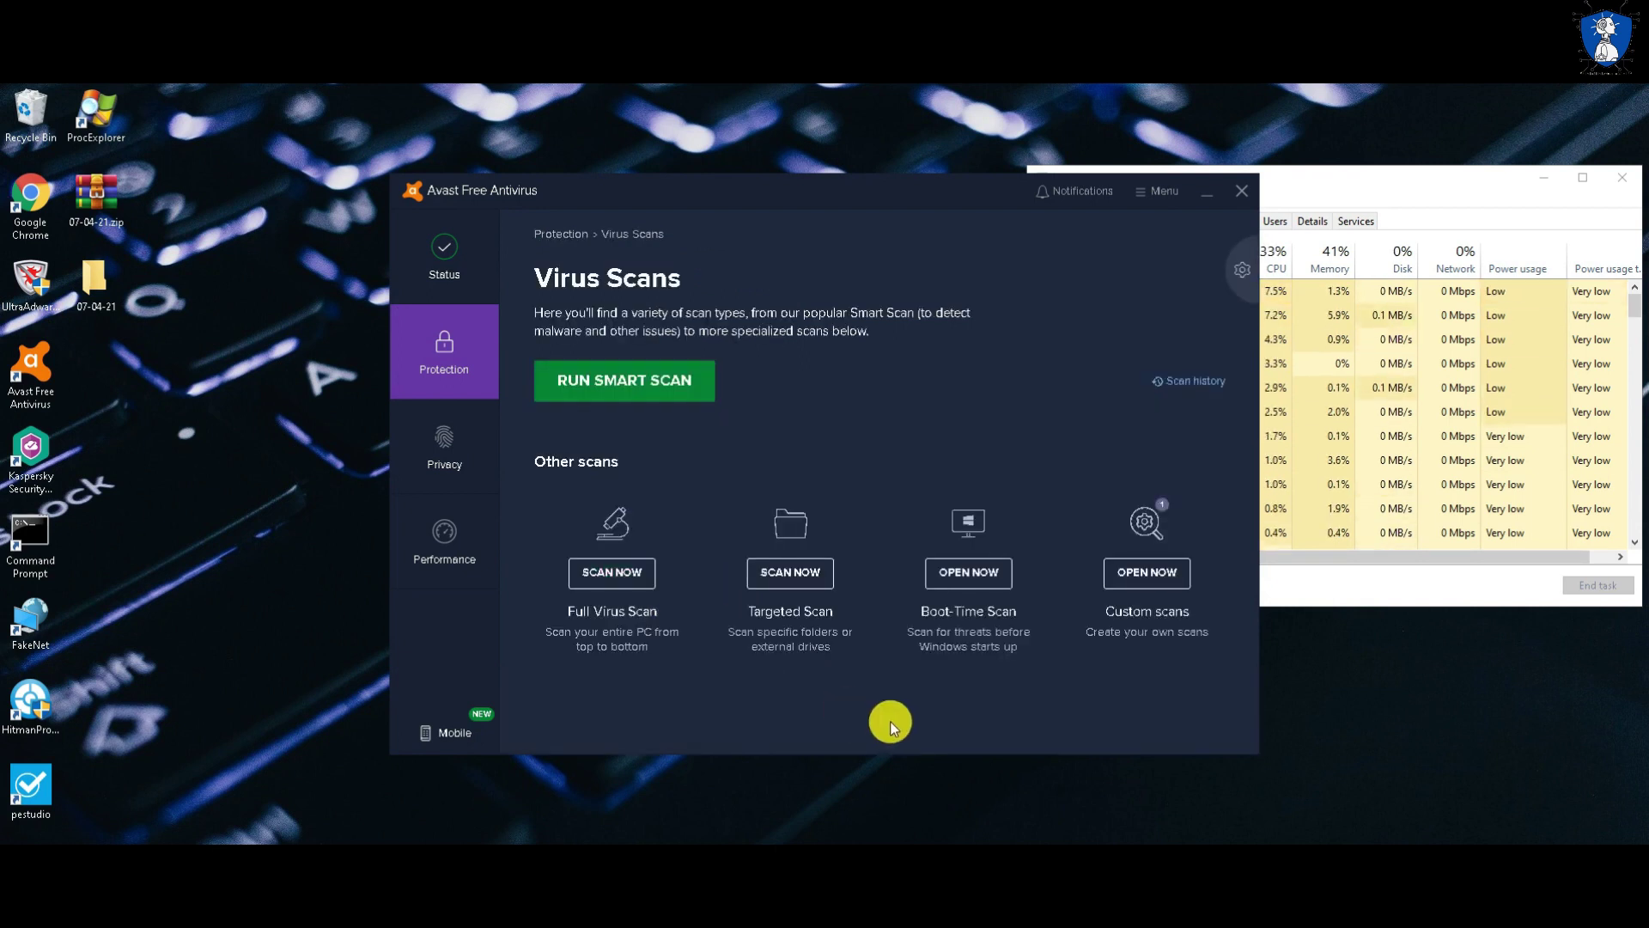
Open the 07-04-21 folder, run MalTester2.exe and minimize the folder window
{"action": "double_click", "coordinate": [95, 276]}
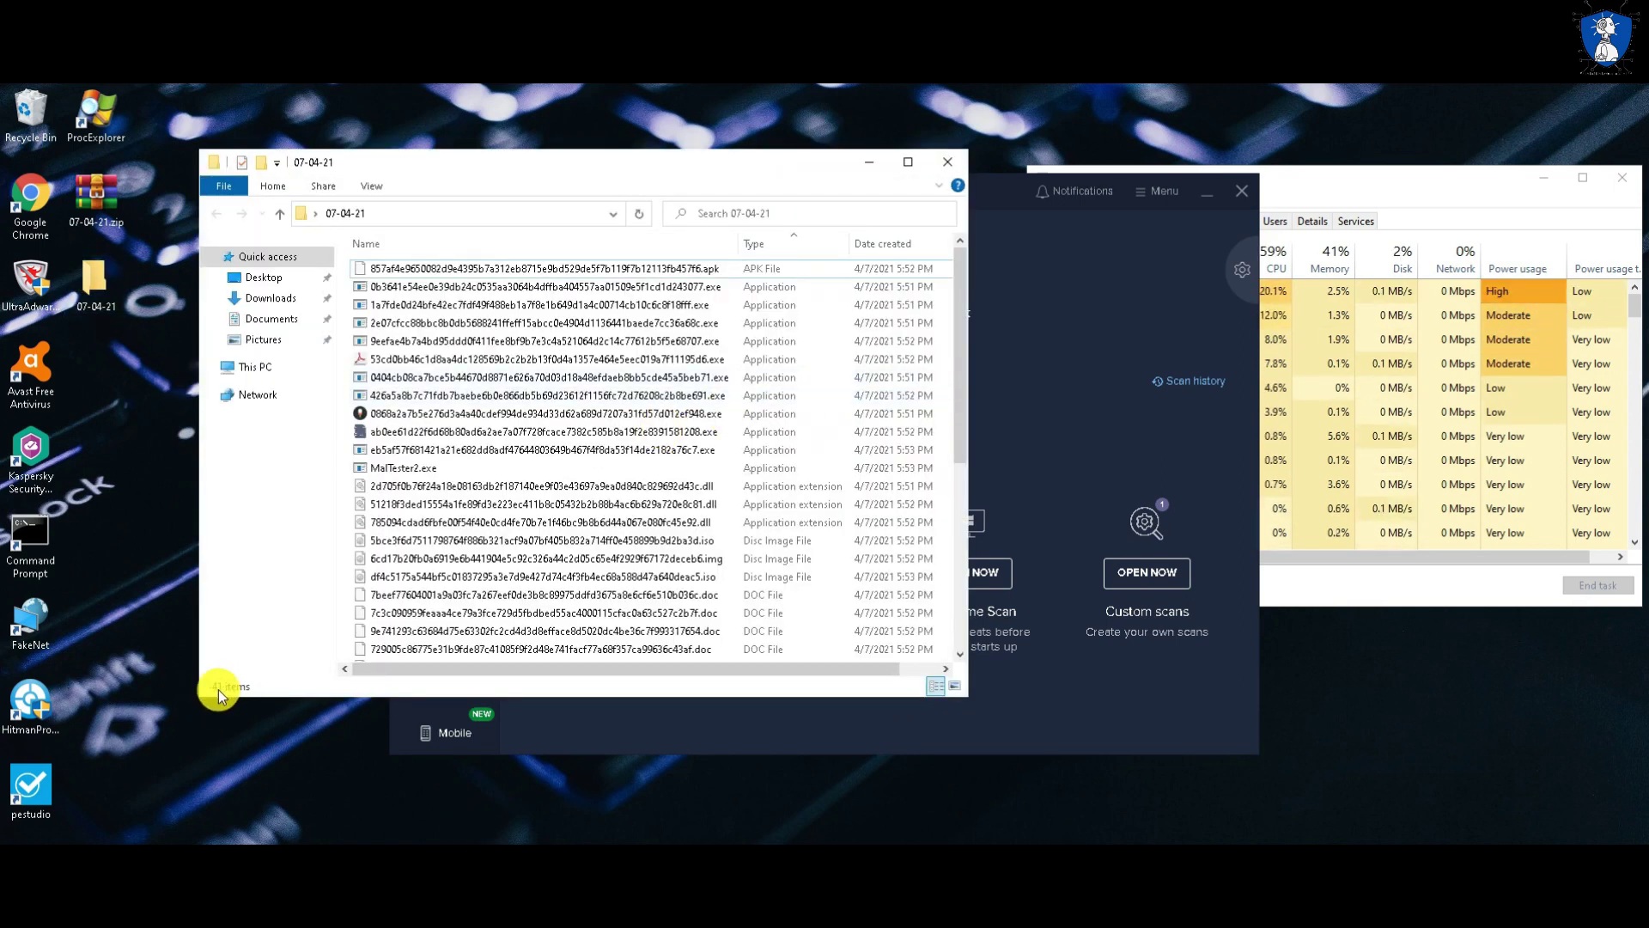
{"action": "double_click", "coordinate": [387, 470]}
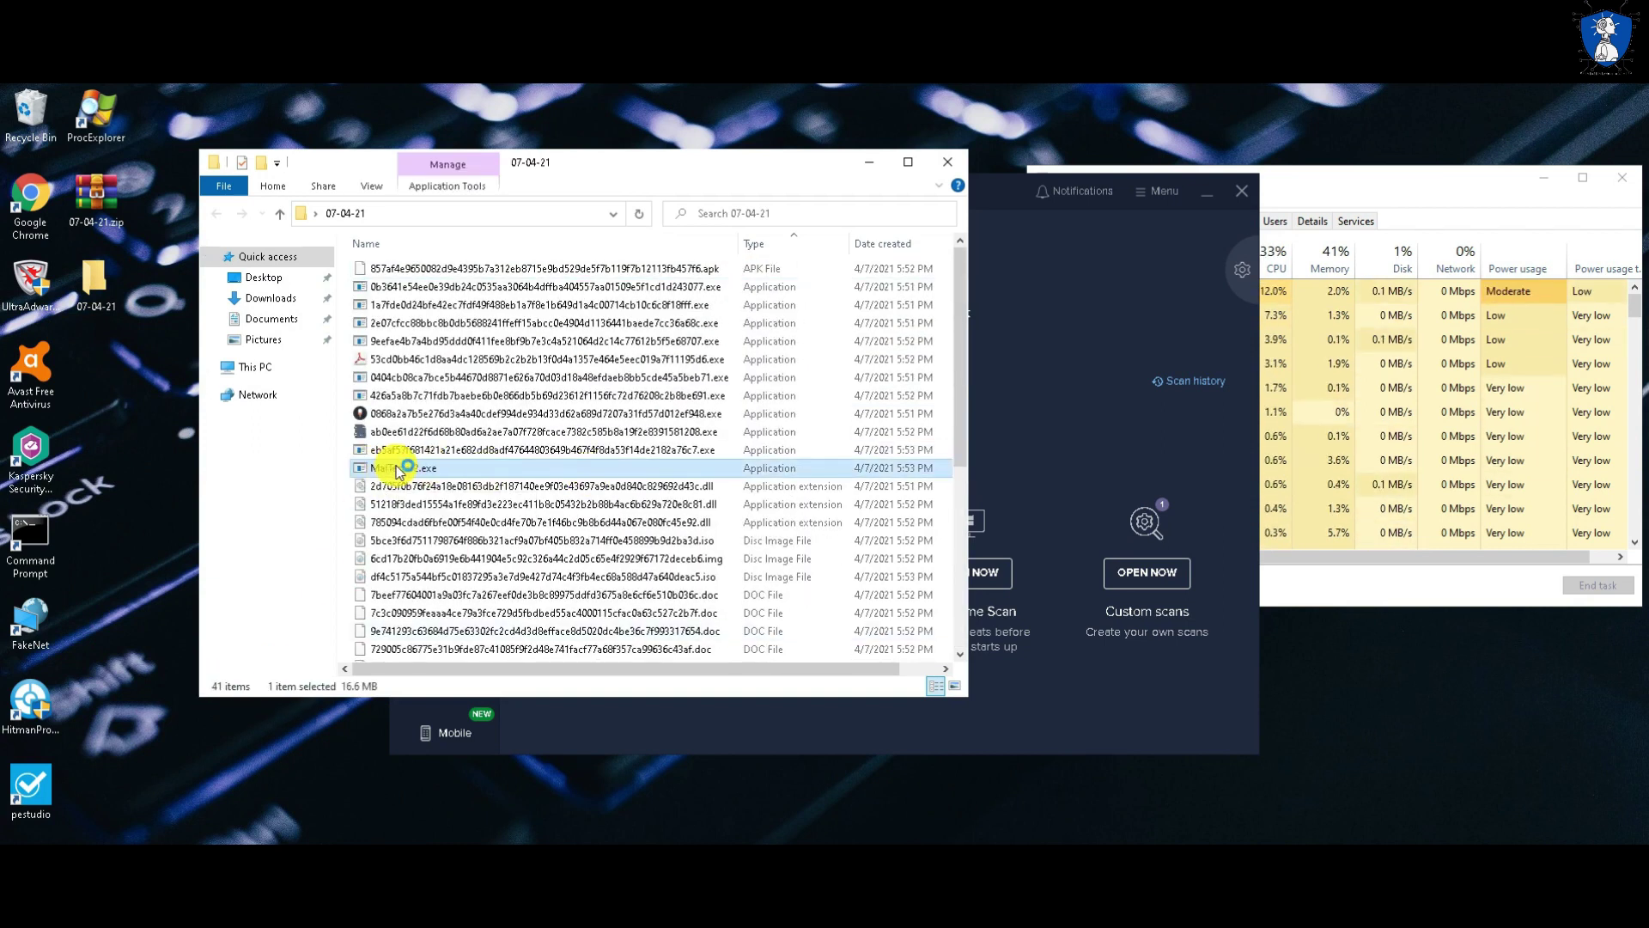
{"action": "left_click", "coordinate": [869, 163]}
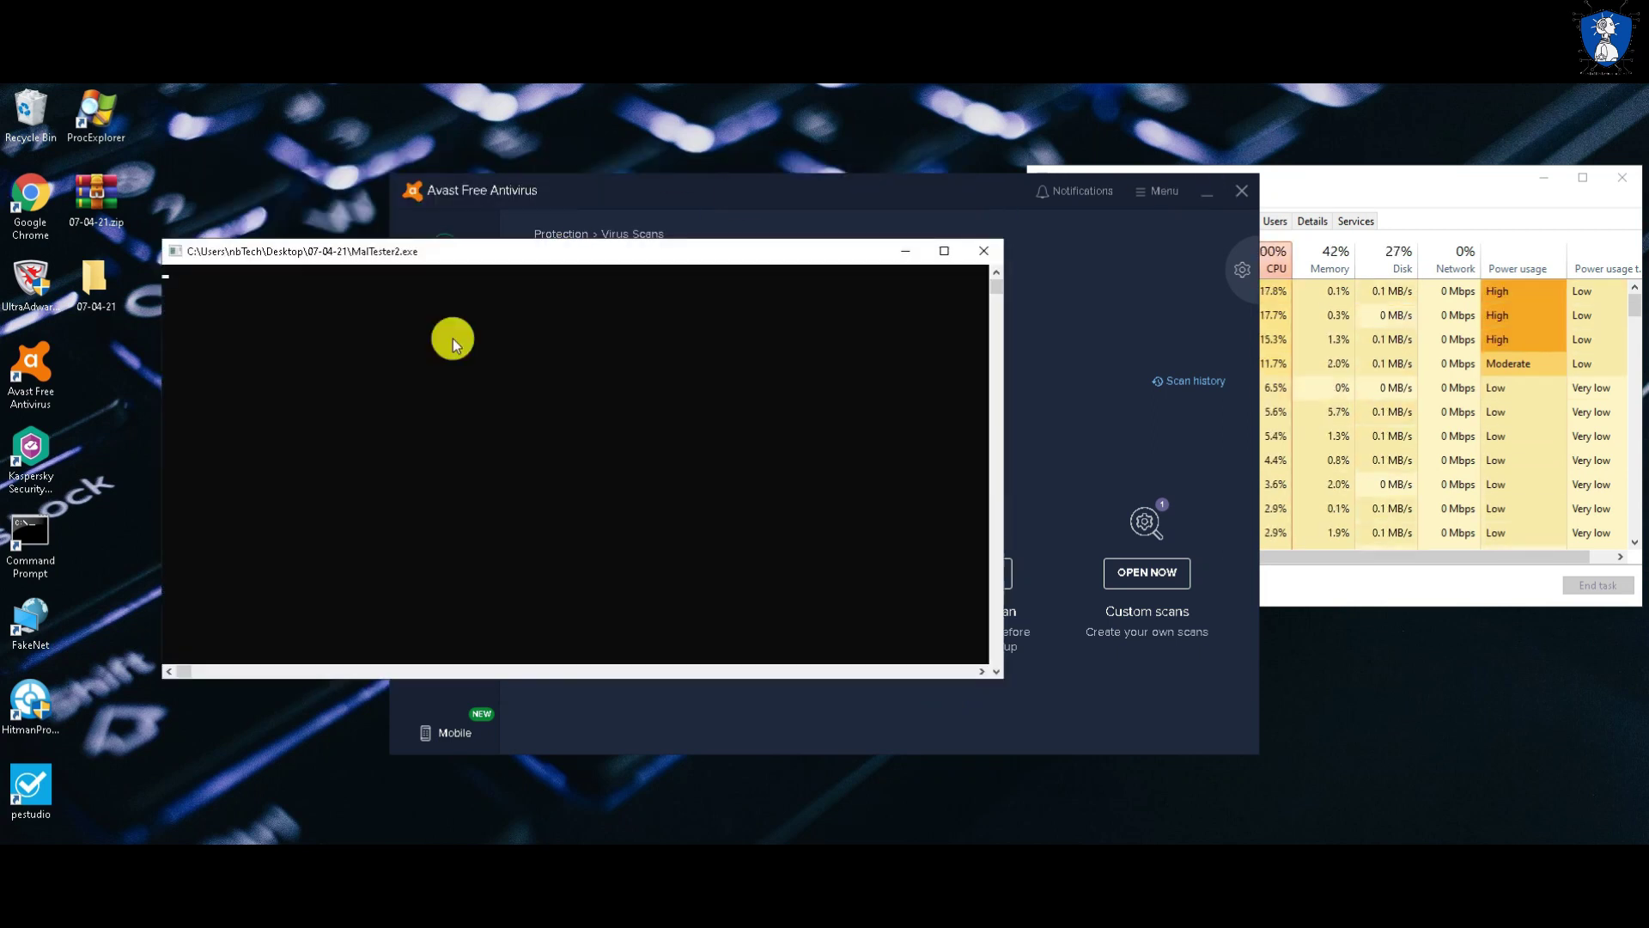
Check Avast's protection, and answer y to MalTester2's question about enabled real-time protection to start the test
{"action": "left_click", "coordinate": [452, 339]}
{"action": "left_click", "coordinate": [625, 196]}
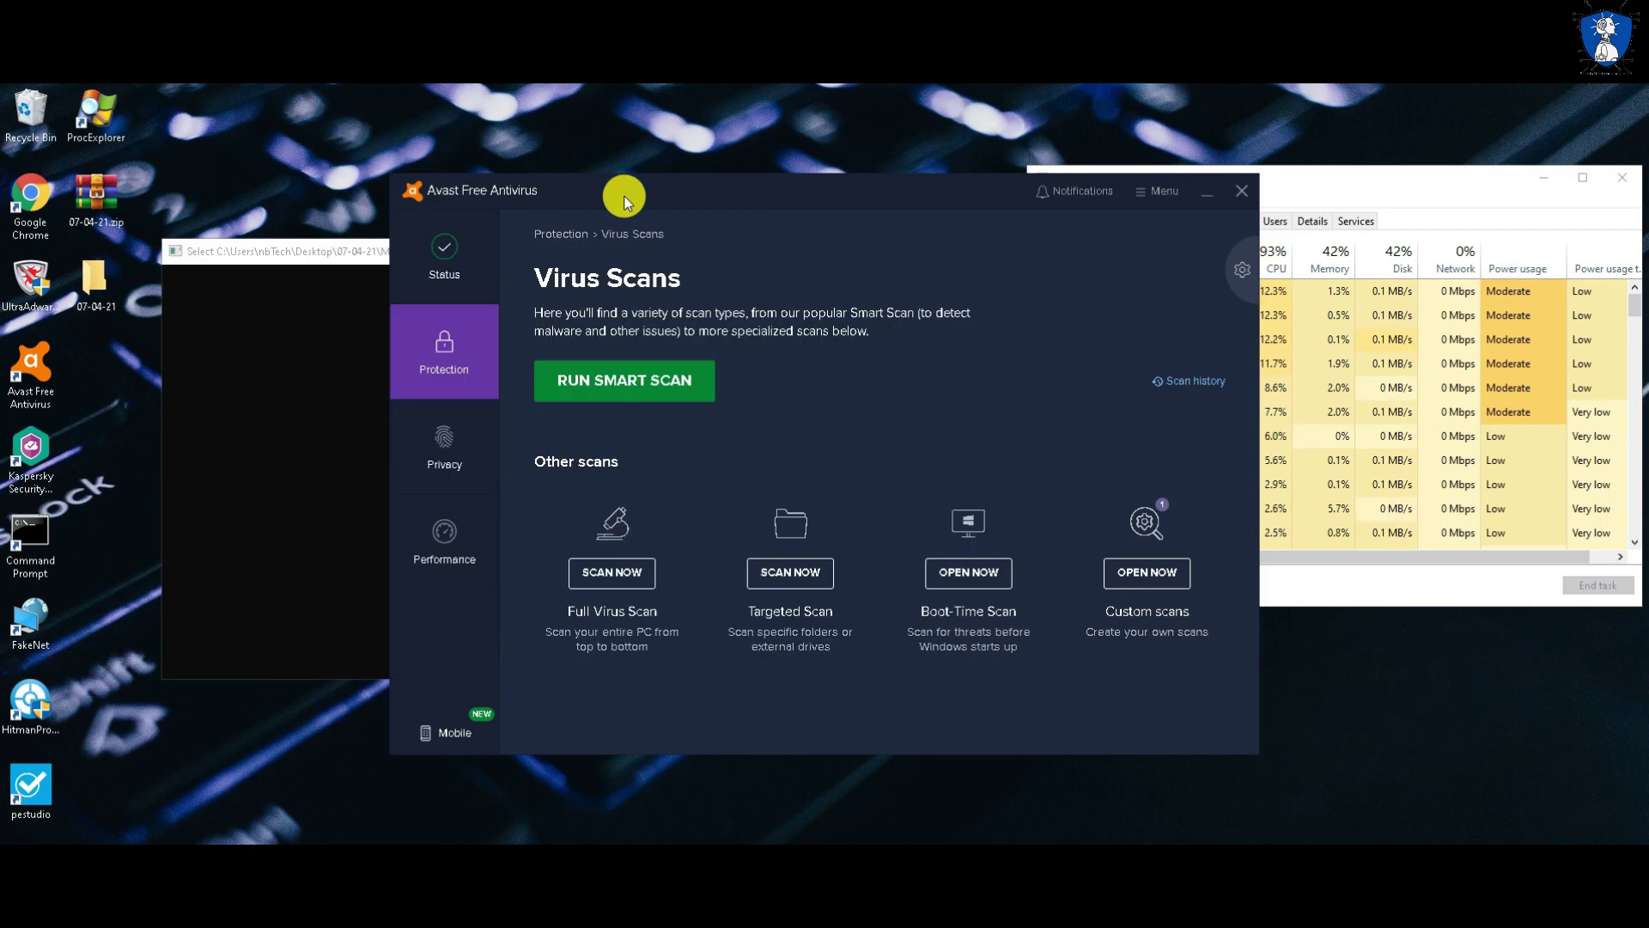
{"action": "left_click", "coordinate": [445, 358]}
{"action": "left_click", "coordinate": [455, 348]}
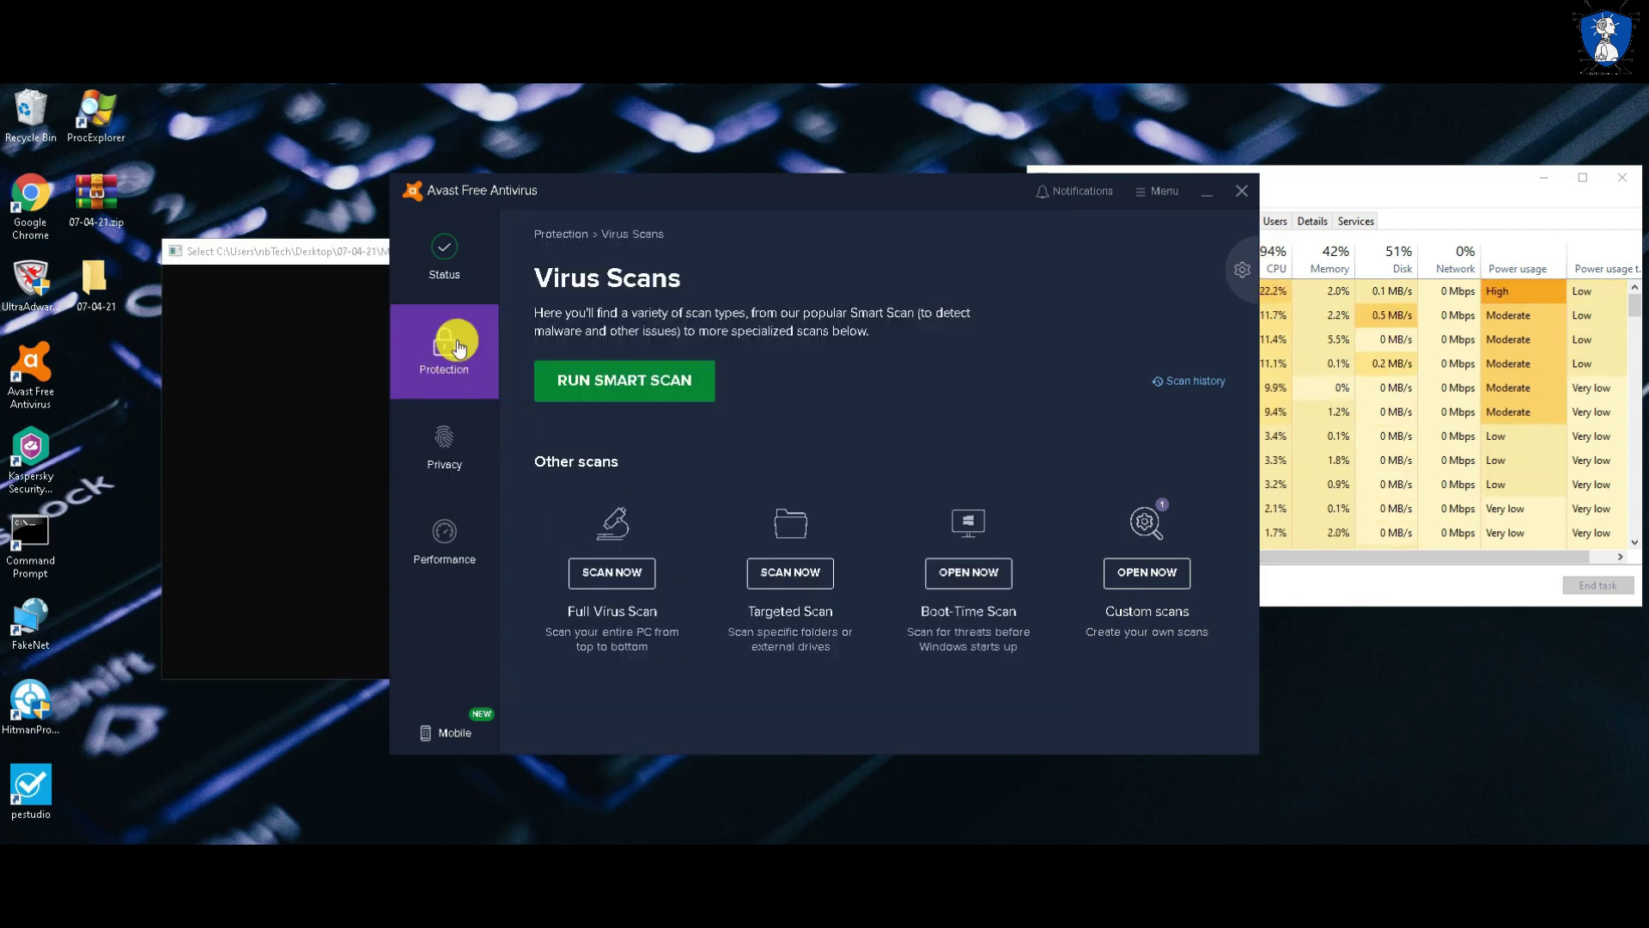
{"action": "left_click", "coordinate": [458, 347]}
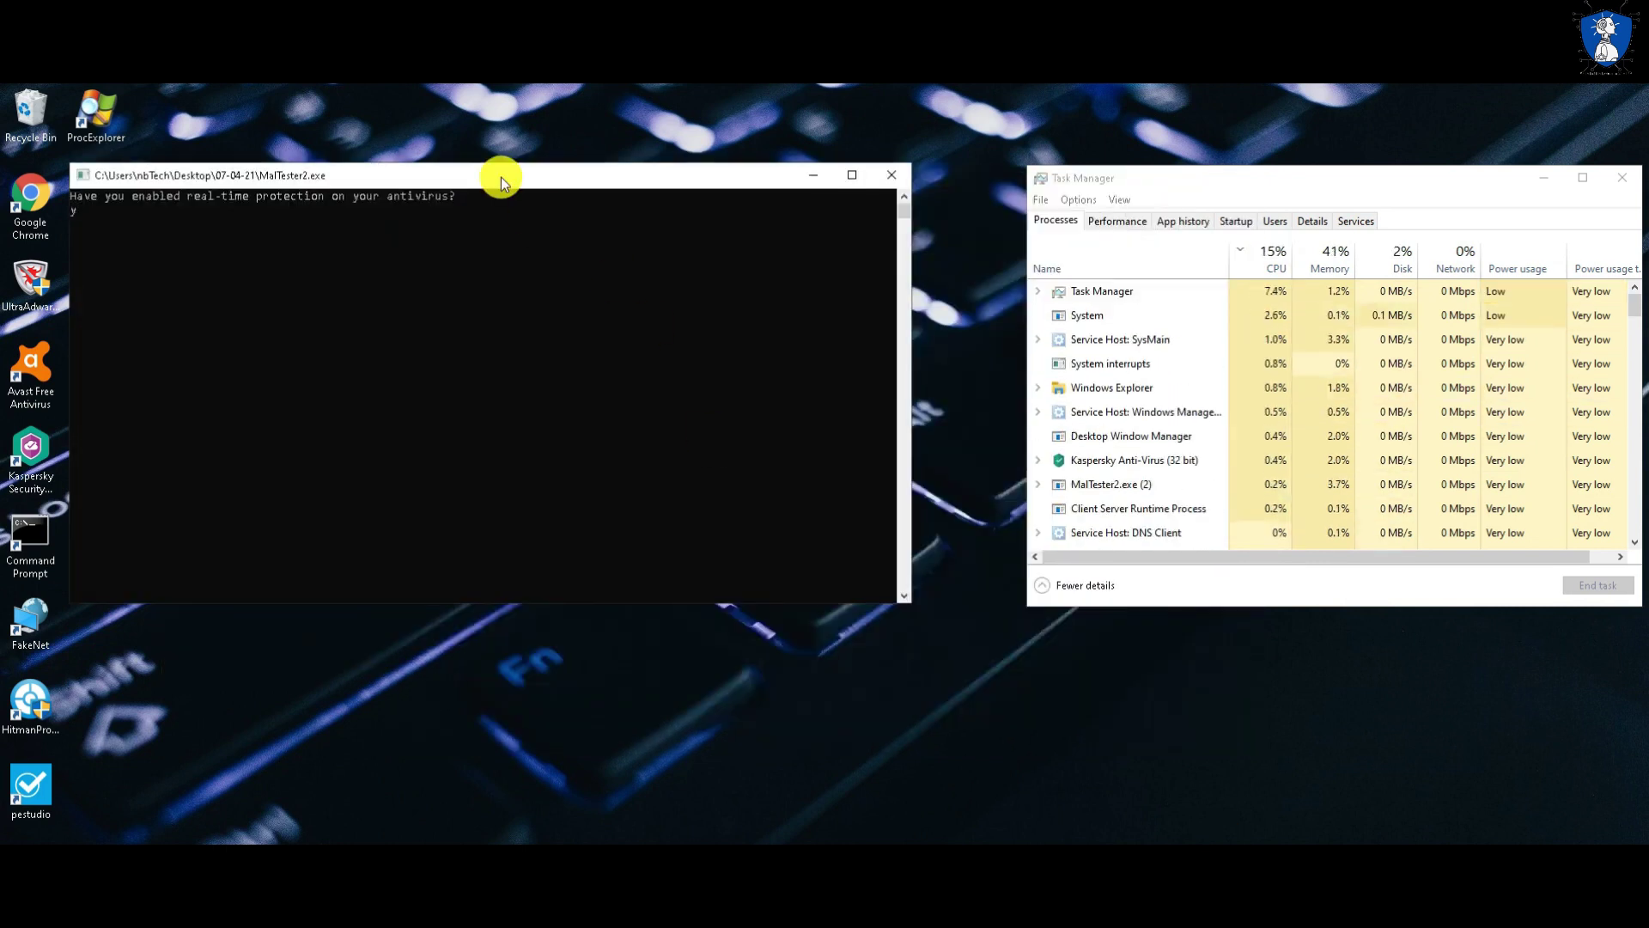
{"action": "key", "text": "Return"}
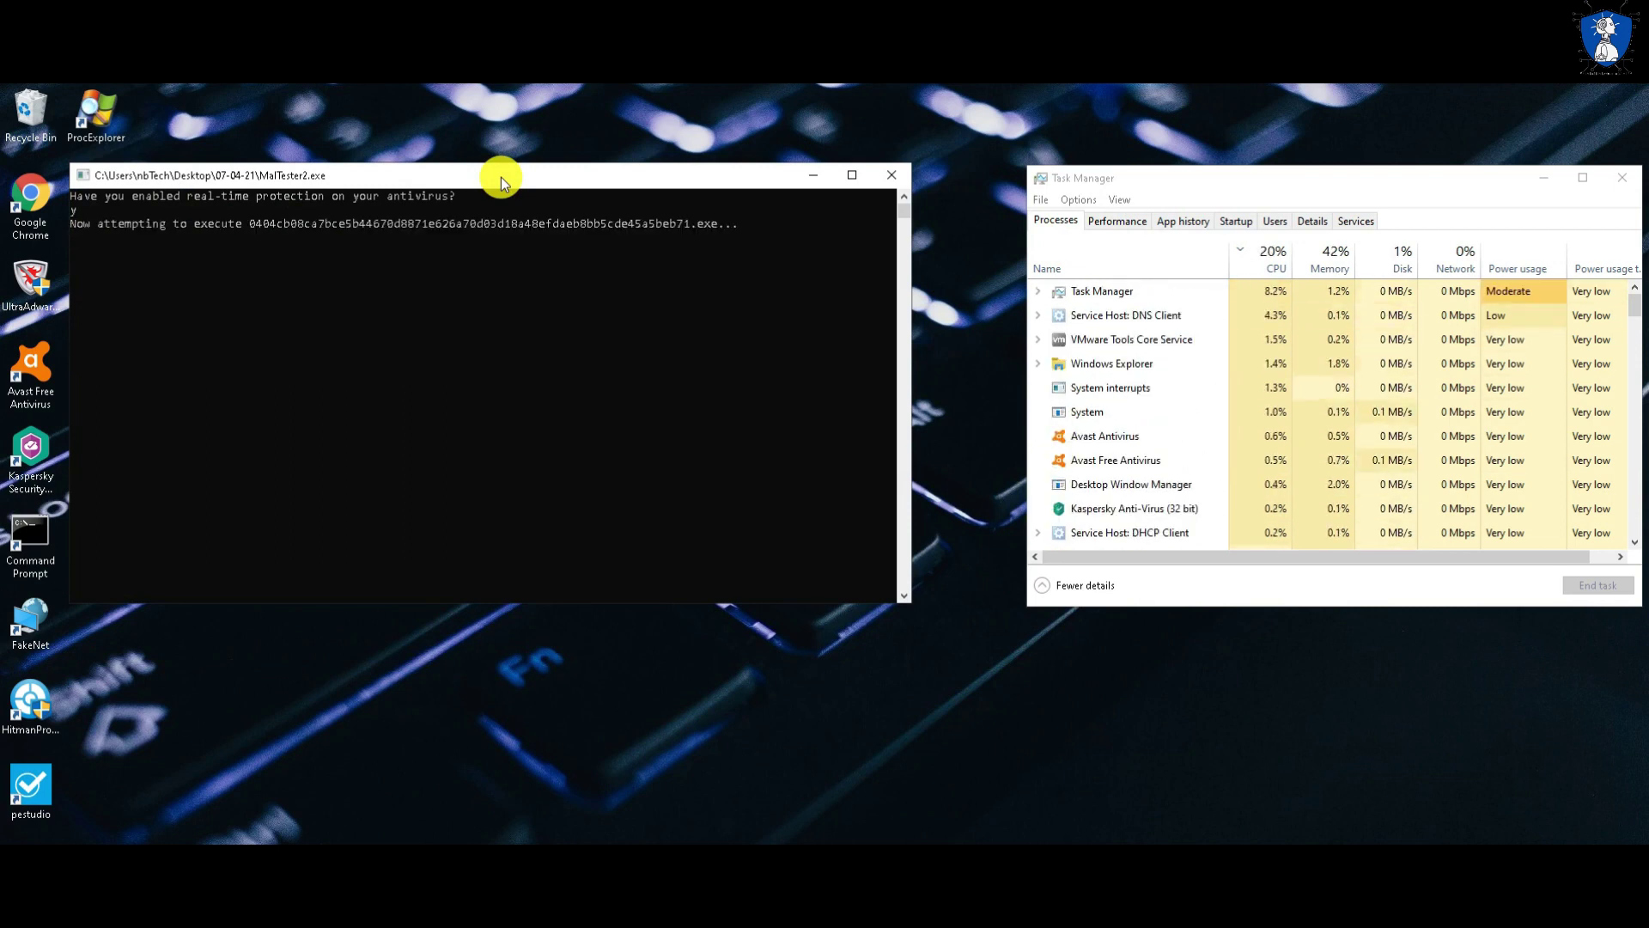
Examine the processes running under the user account in Task Manager, and return to the MalTester2 window
{"action": "left_click", "coordinate": [1275, 220]}
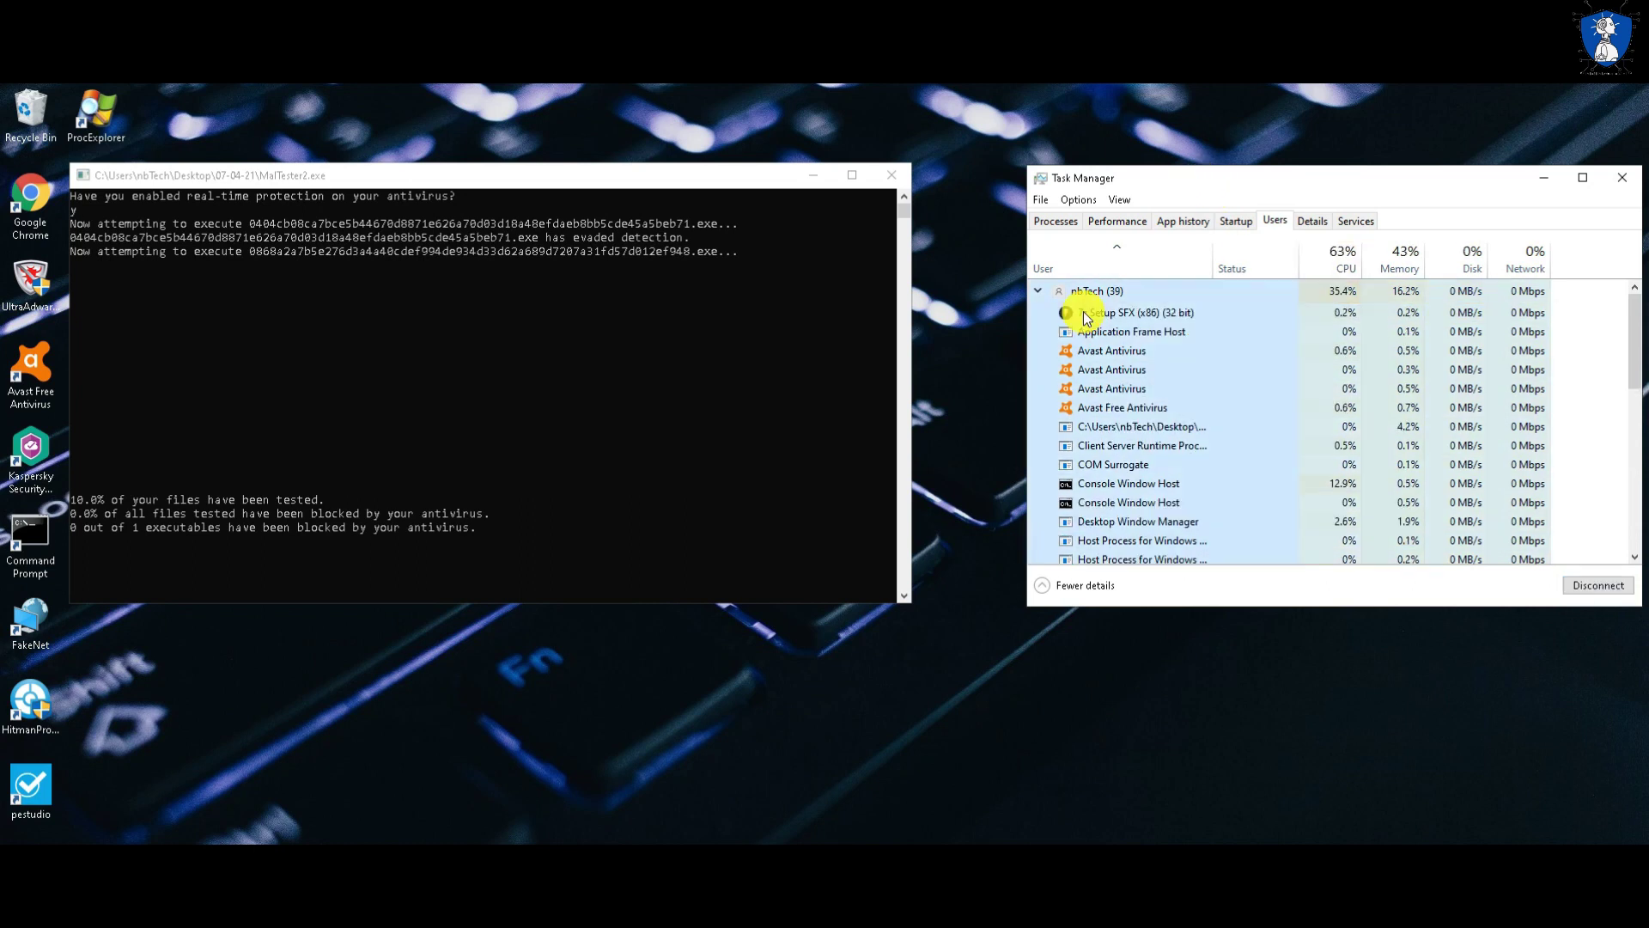
{"action": "left_click", "coordinate": [1079, 312]}
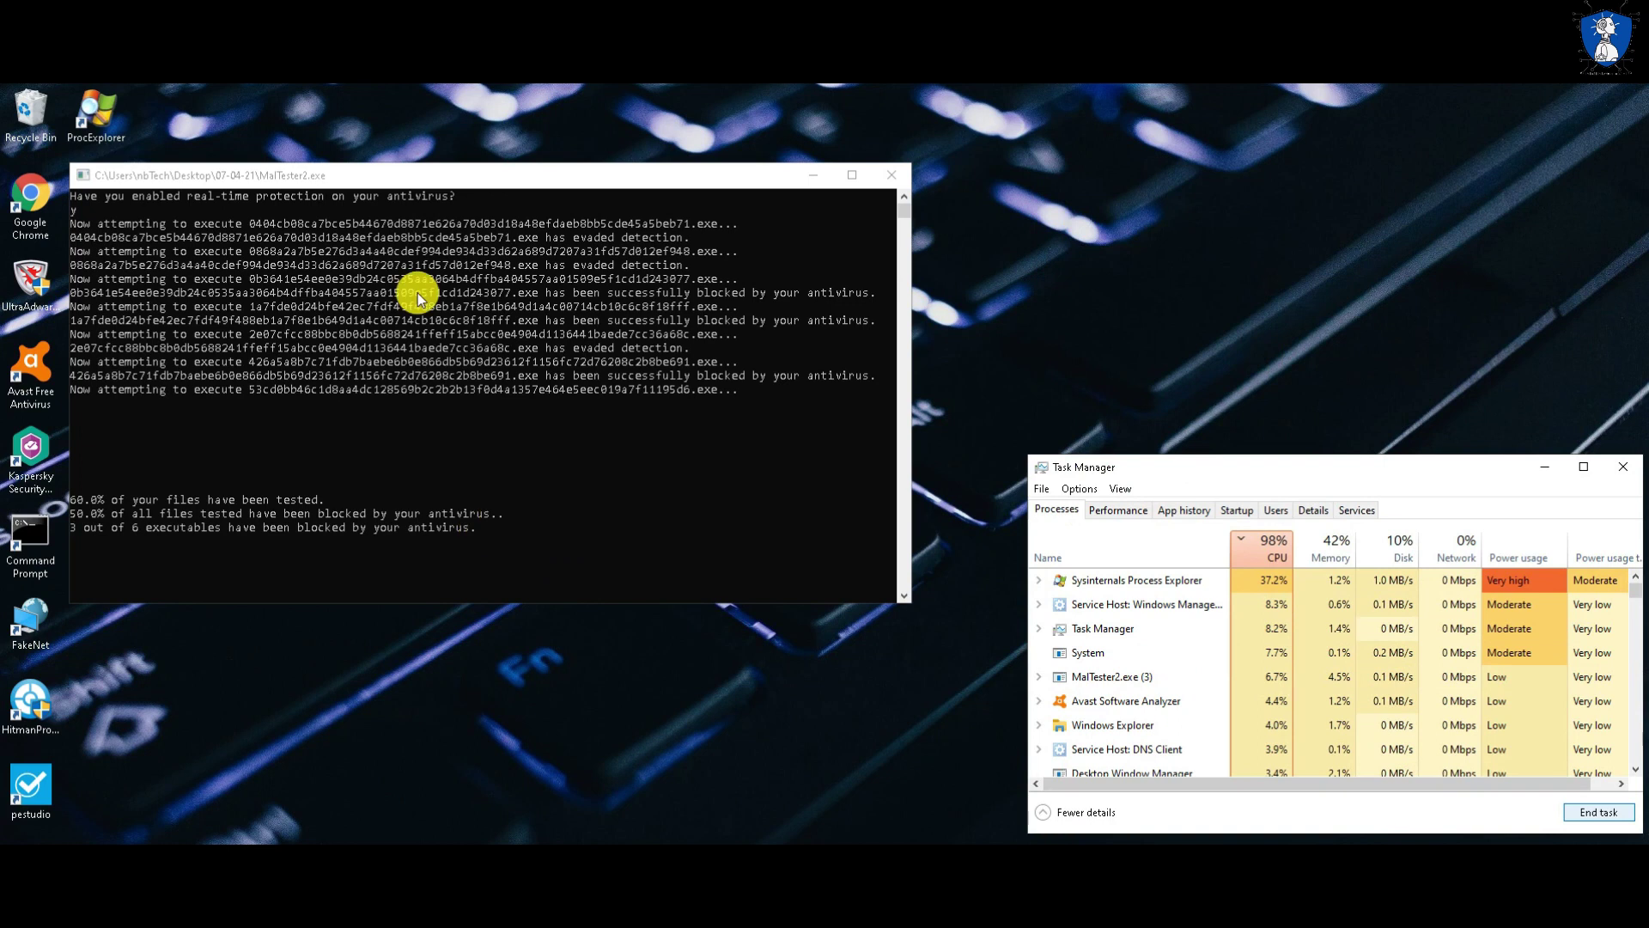
{"action": "left_click", "coordinate": [369, 171]}
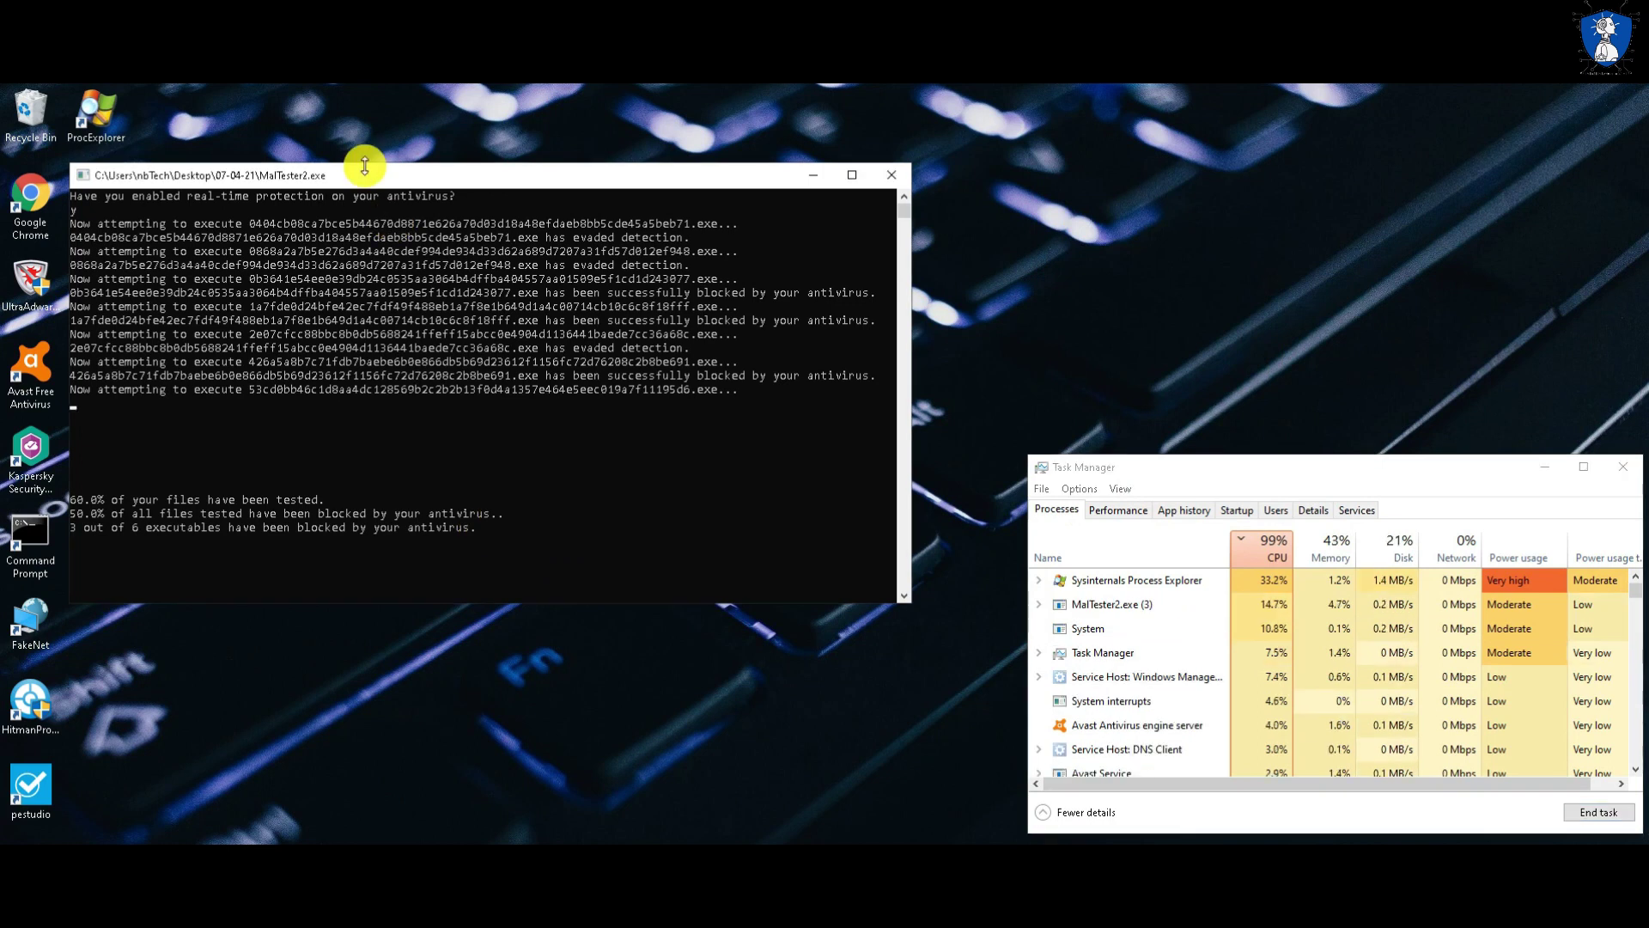
Open Process Explorer and try to kill the malware process whose name begins with 2e07cfcc
{"action": "left_click", "coordinate": [96, 113]}
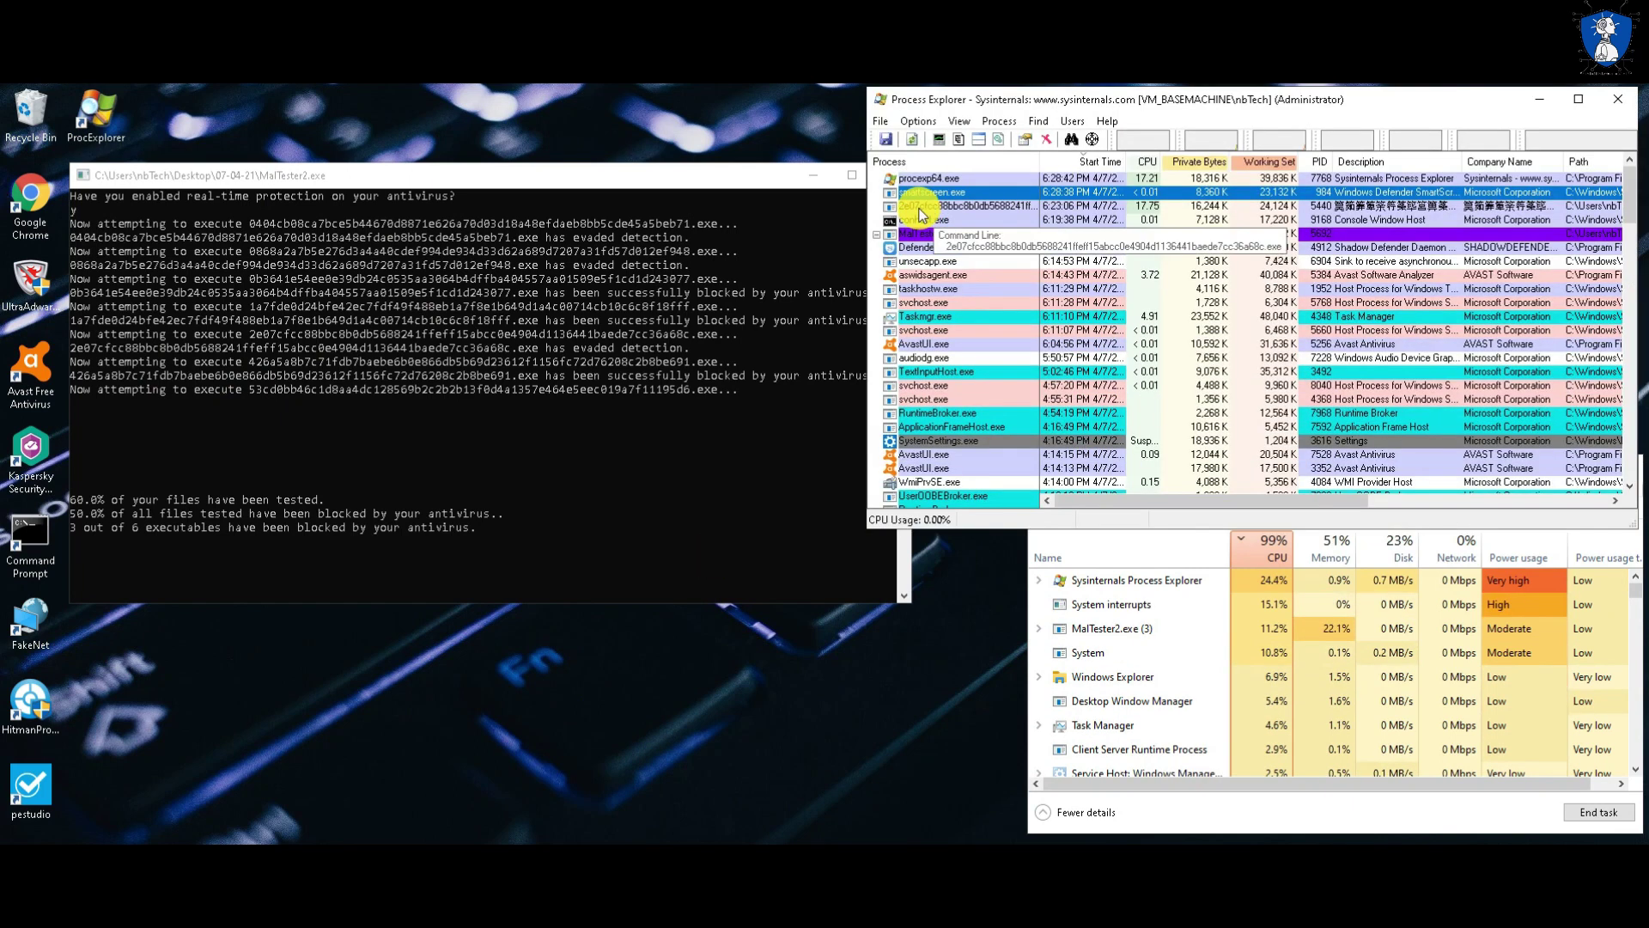
{"action": "left_click", "coordinate": [903, 207]}
{"action": "key", "text": "Delete"}
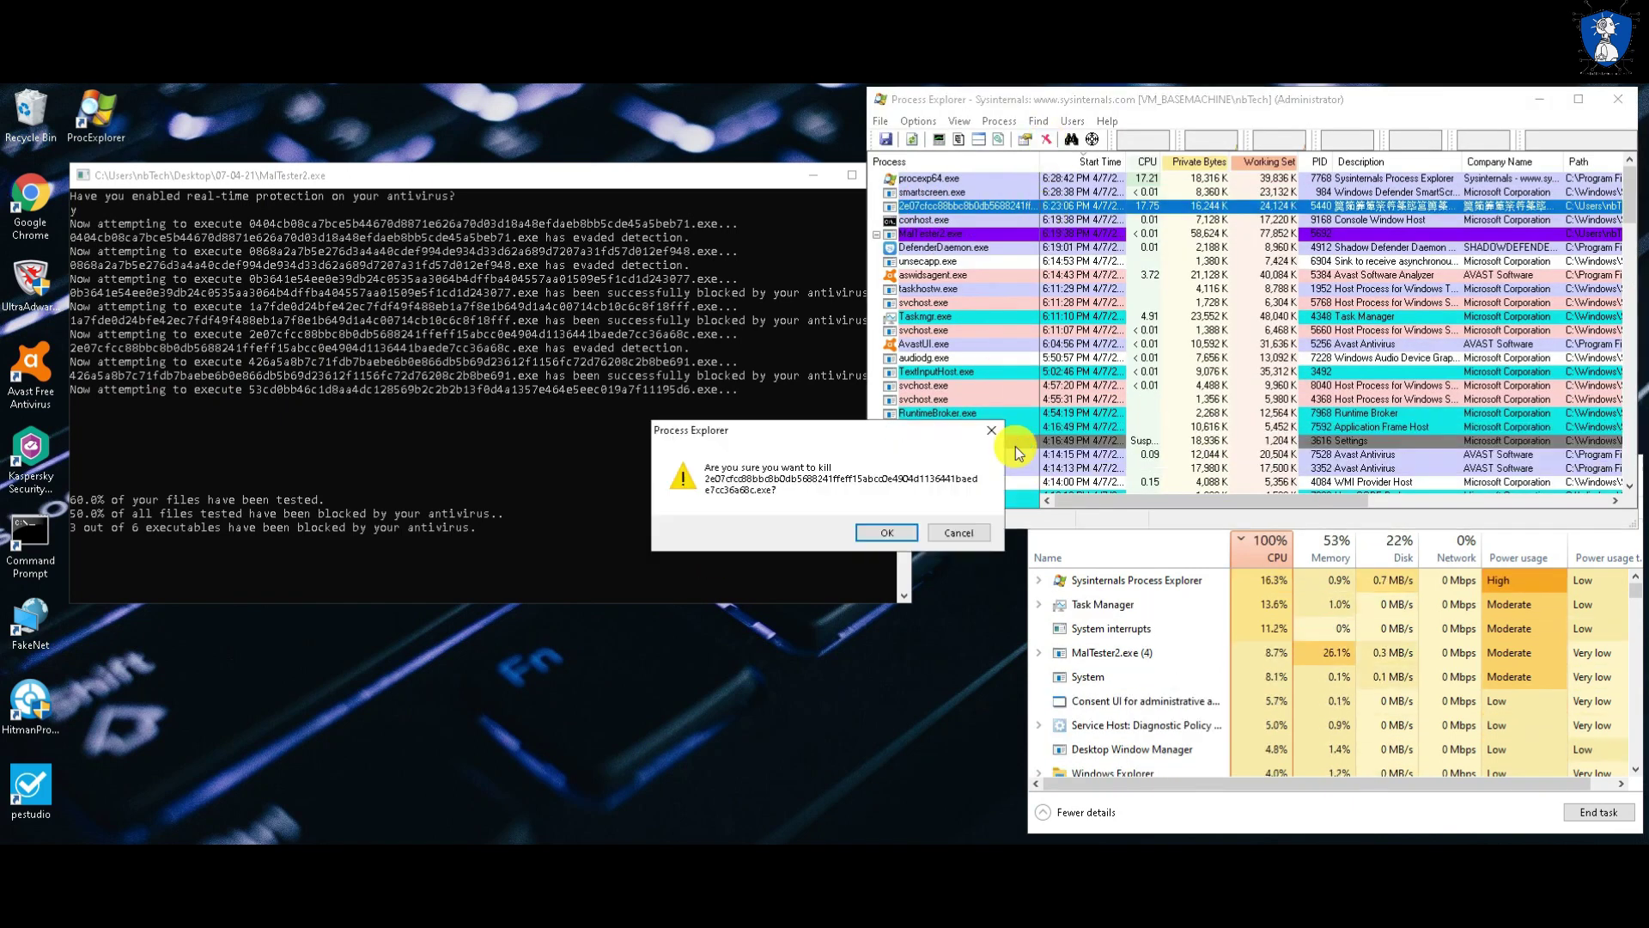
{"action": "key", "text": "Return"}
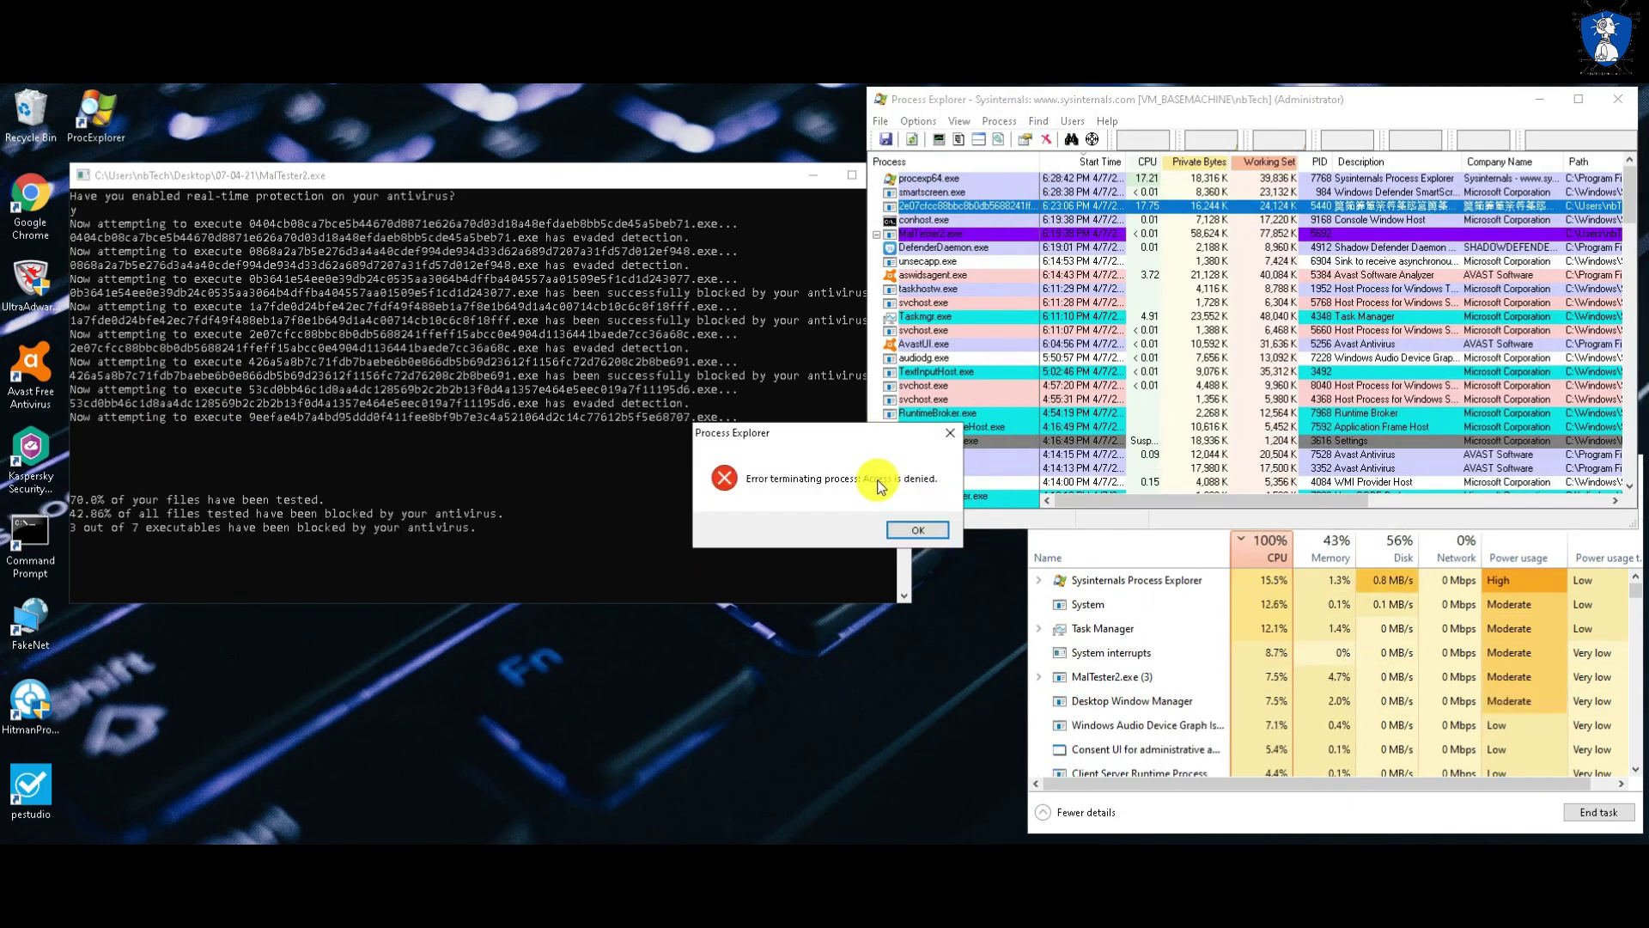
{"action": "left_click", "coordinate": [916, 530]}
Kill the malware process whose name begins with 9eefae4b in Process Explorer
{"action": "left_click", "coordinate": [952, 206]}
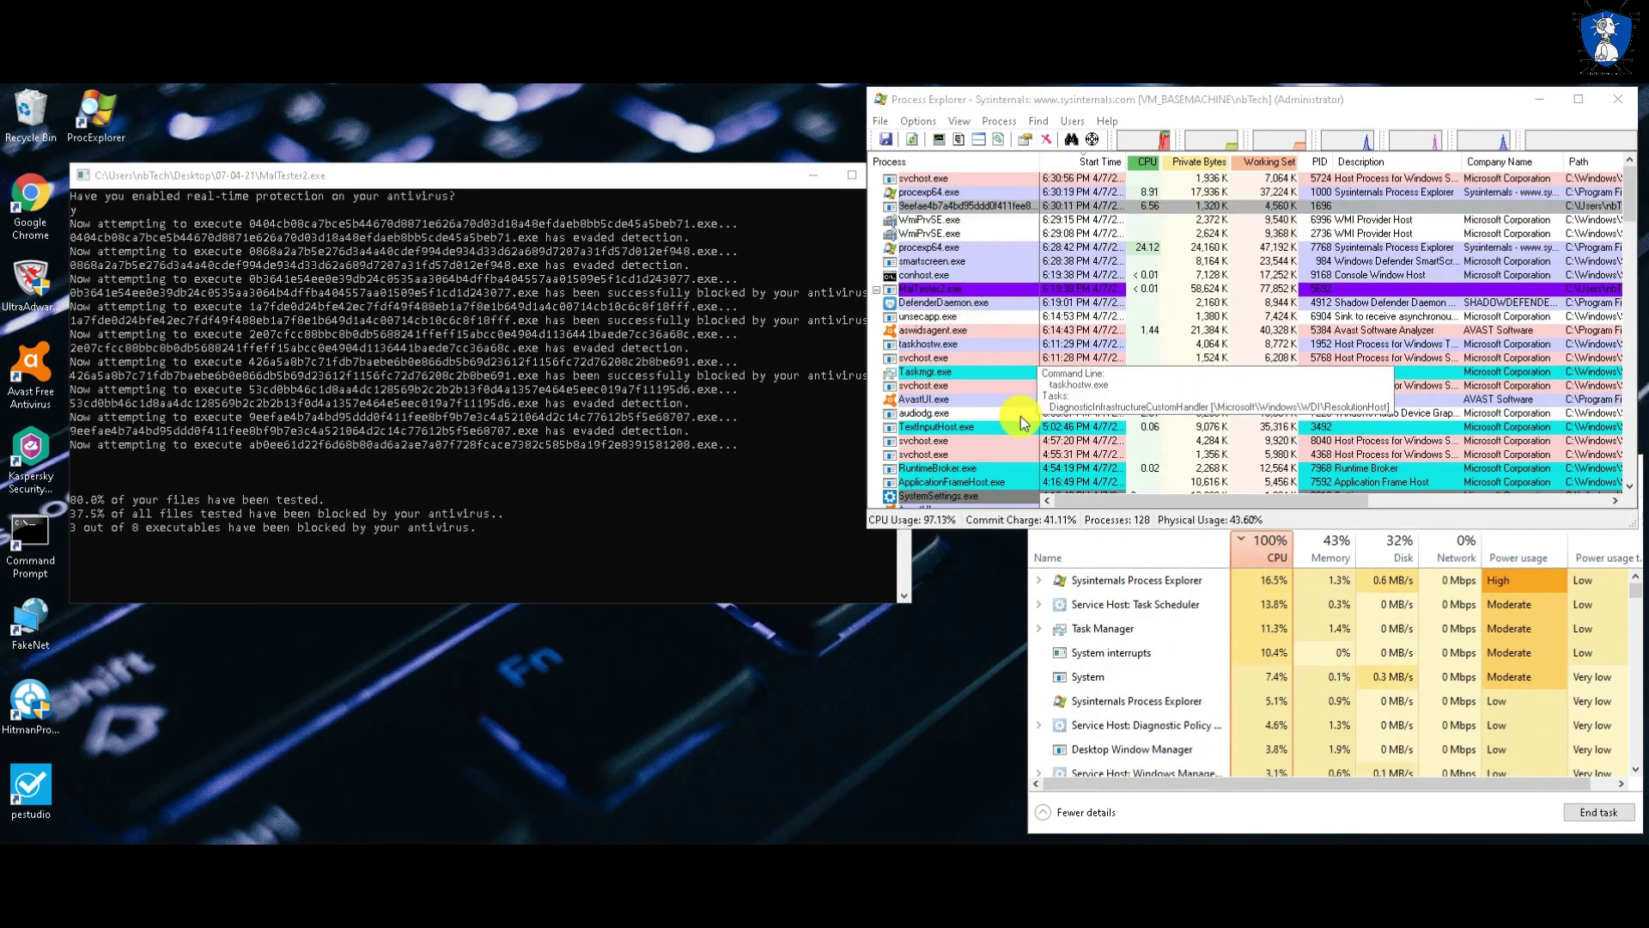
{"action": "key", "text": "Delete"}
{"action": "key", "text": "Return"}
{"action": "left_click", "coordinate": [935, 528]}
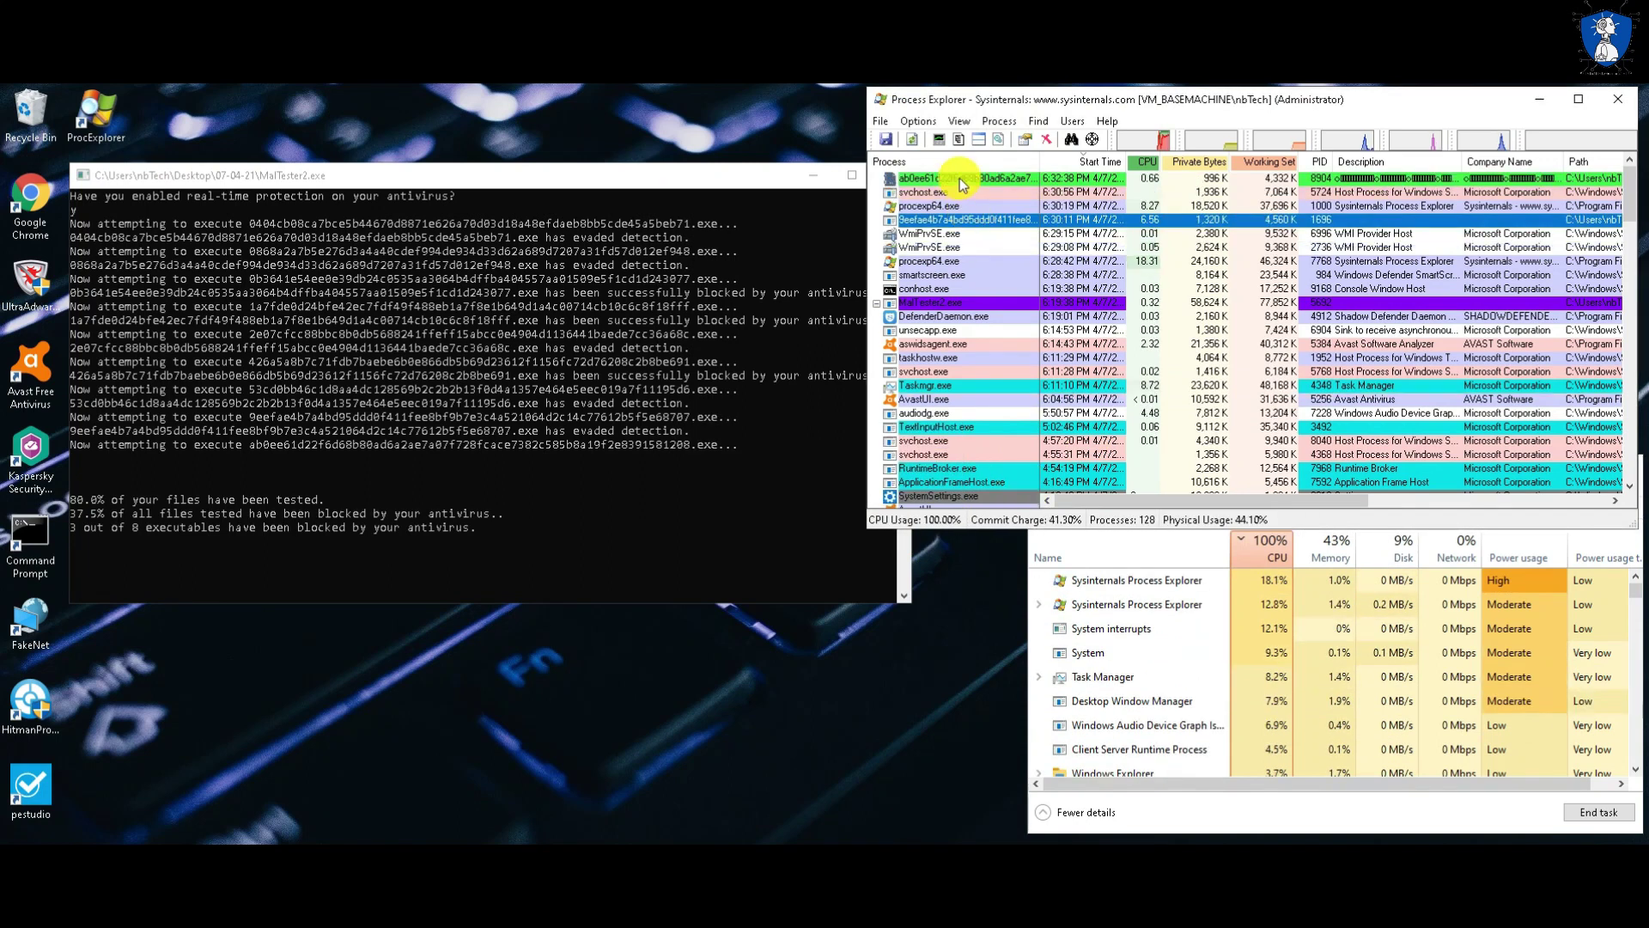
{"action": "left_click", "coordinate": [1048, 141]}
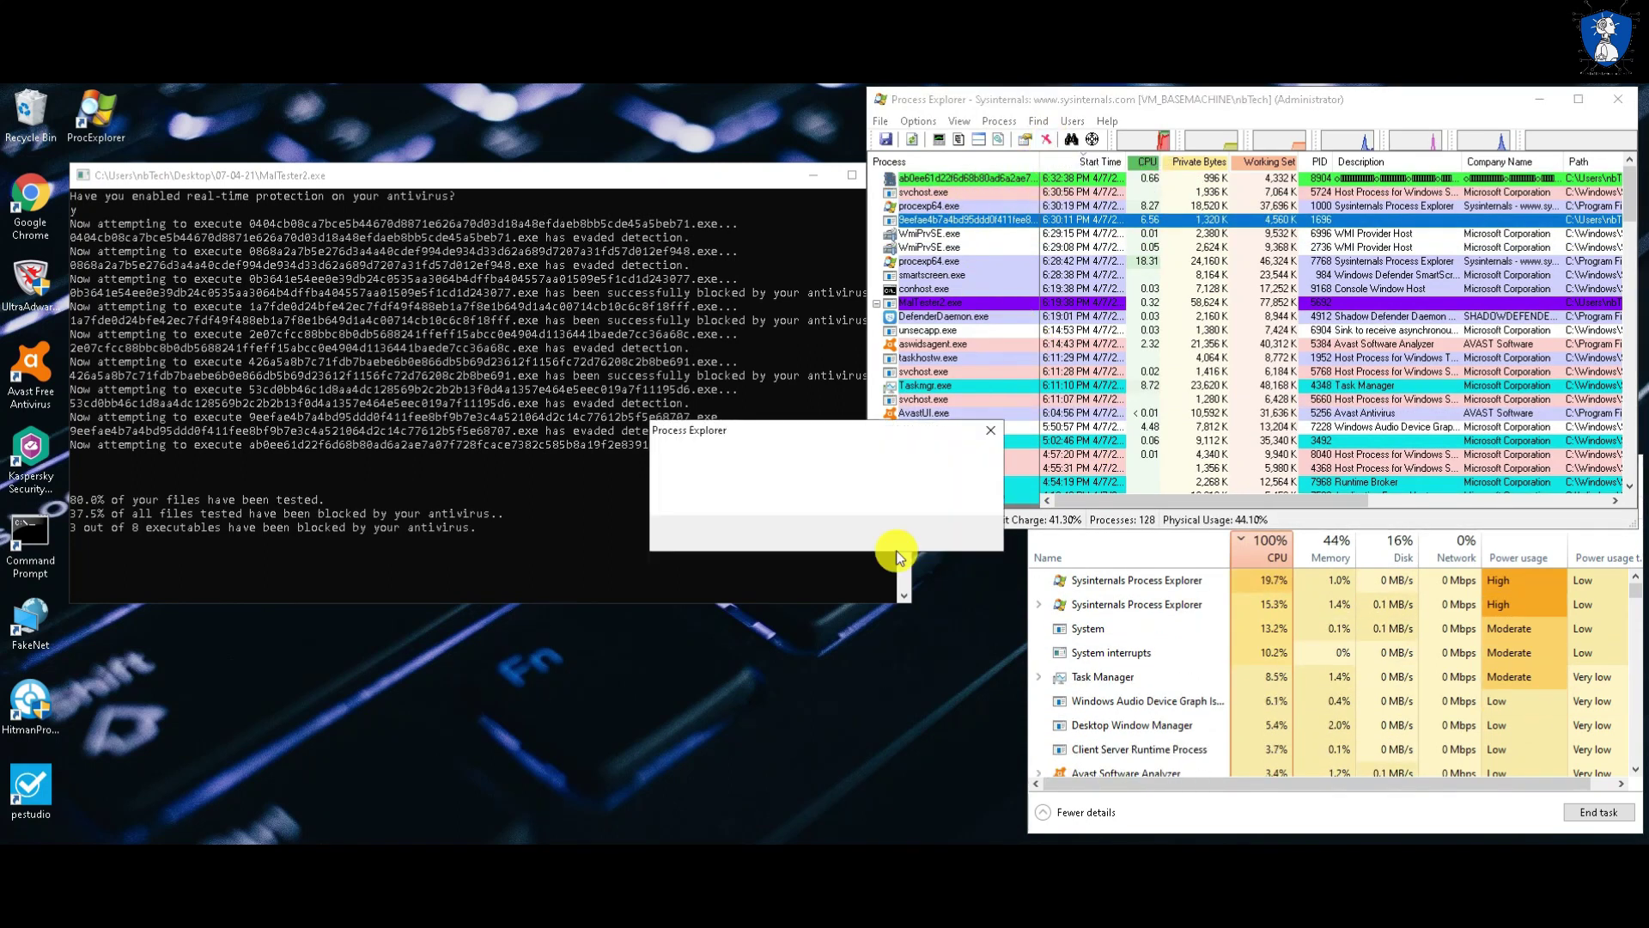
{"action": "left_click", "coordinate": [894, 552]}
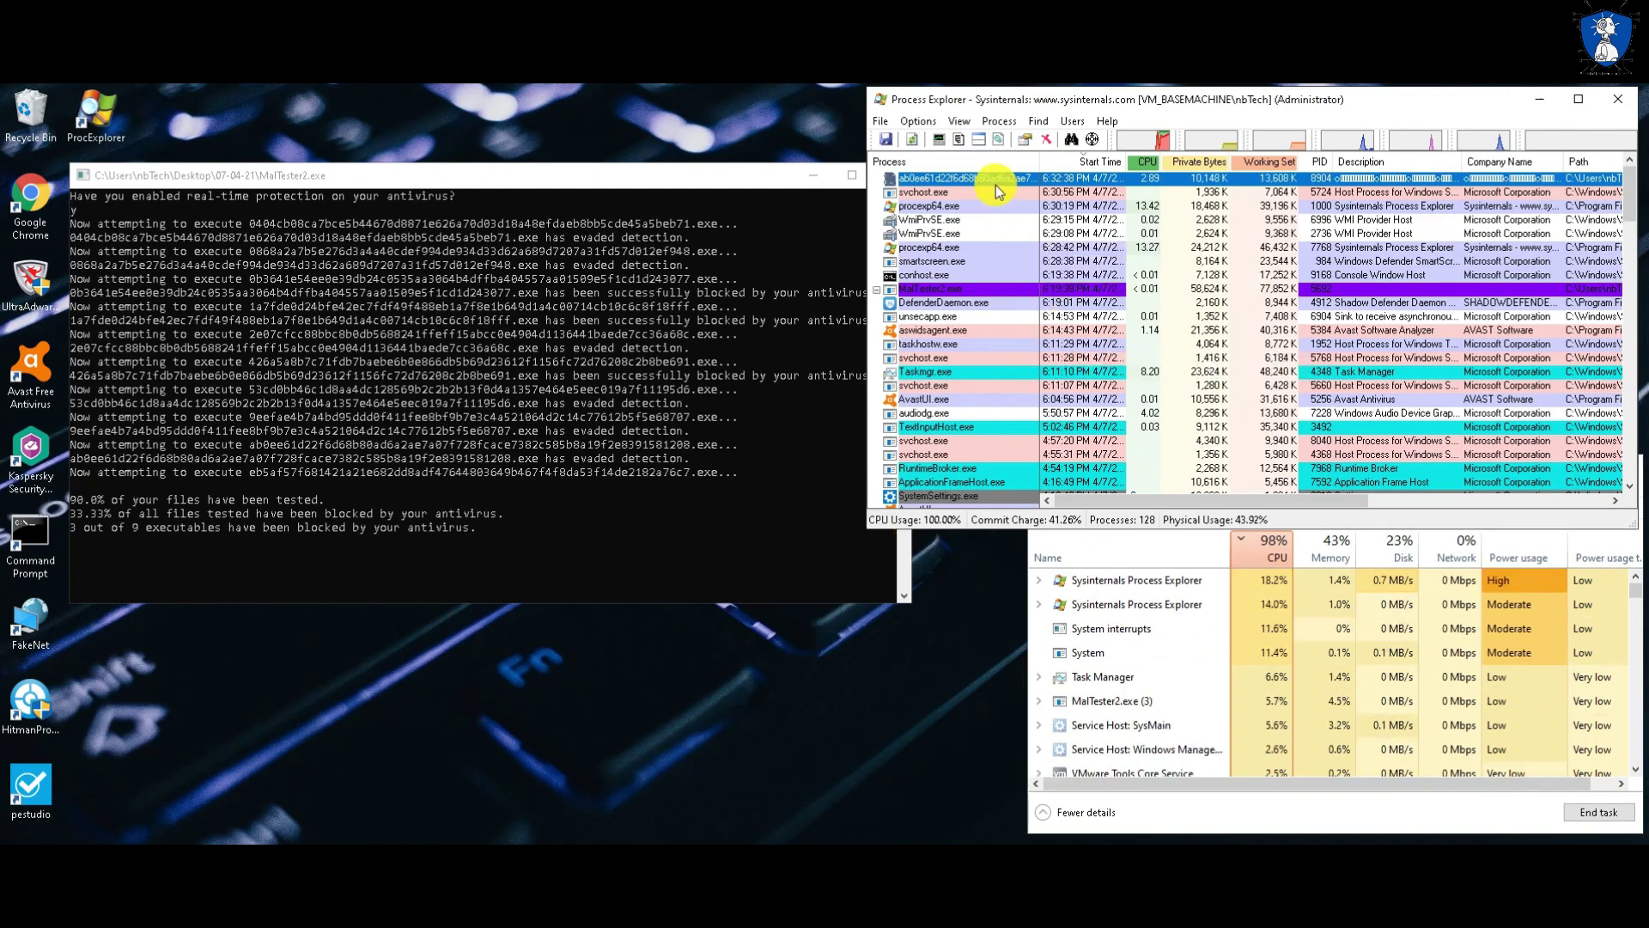
Kill the malware processes whose names begin with ab0ee61d and eb5af57f
{"action": "left_click", "coordinate": [1047, 145]}
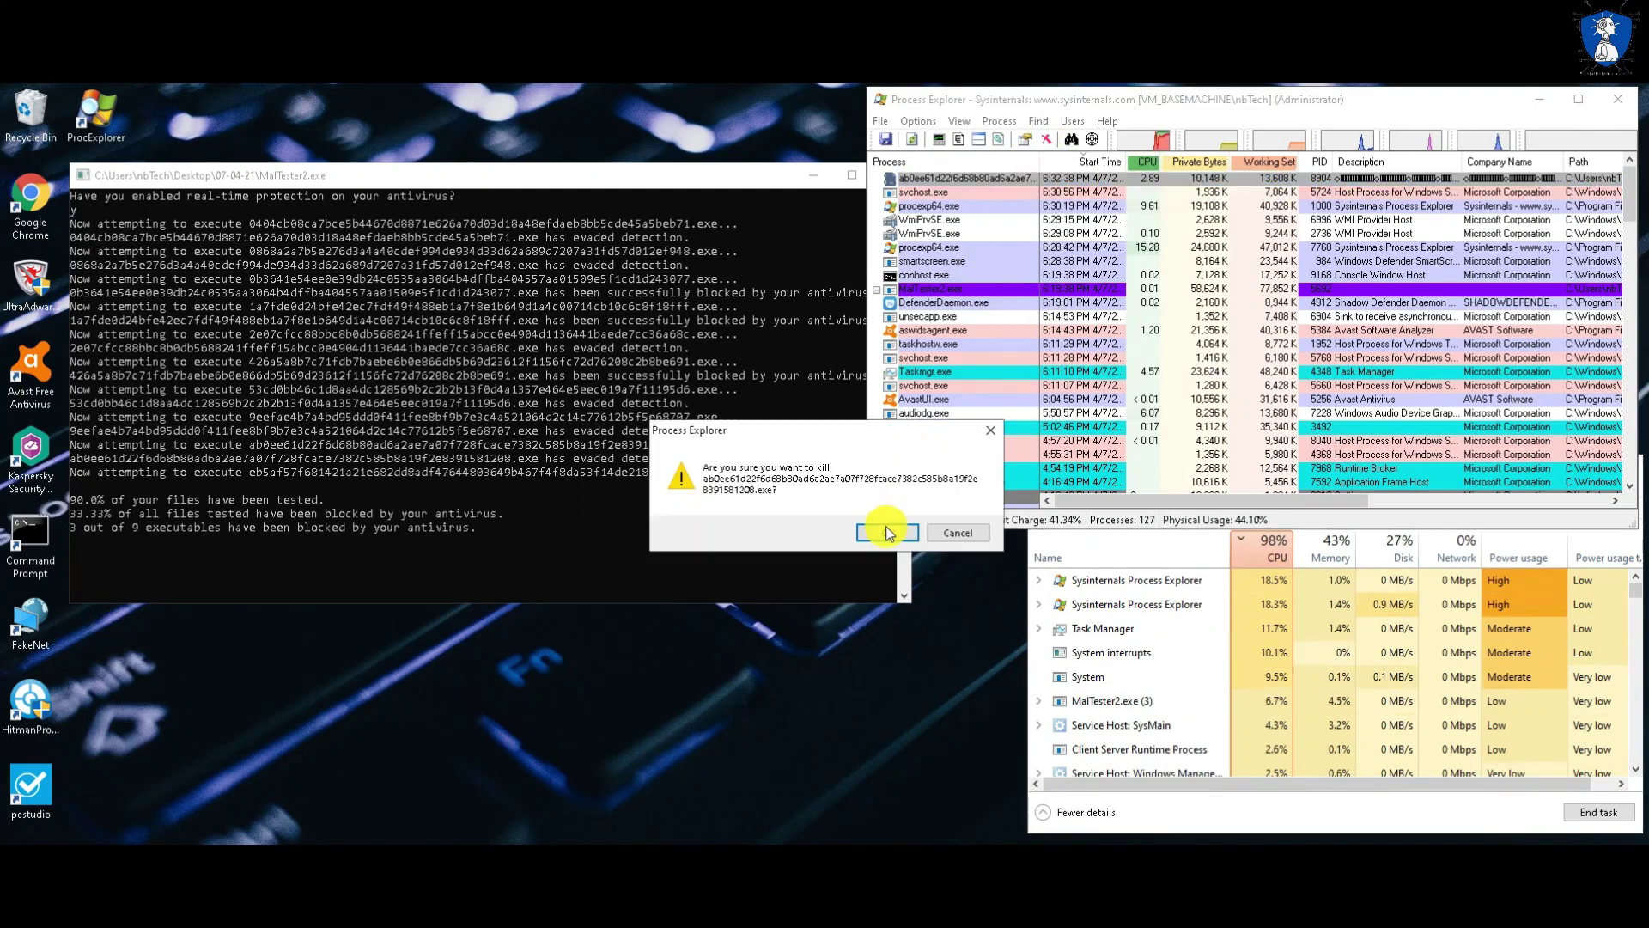
{"action": "left_click", "coordinate": [894, 549]}
{"action": "key", "text": "Return"}
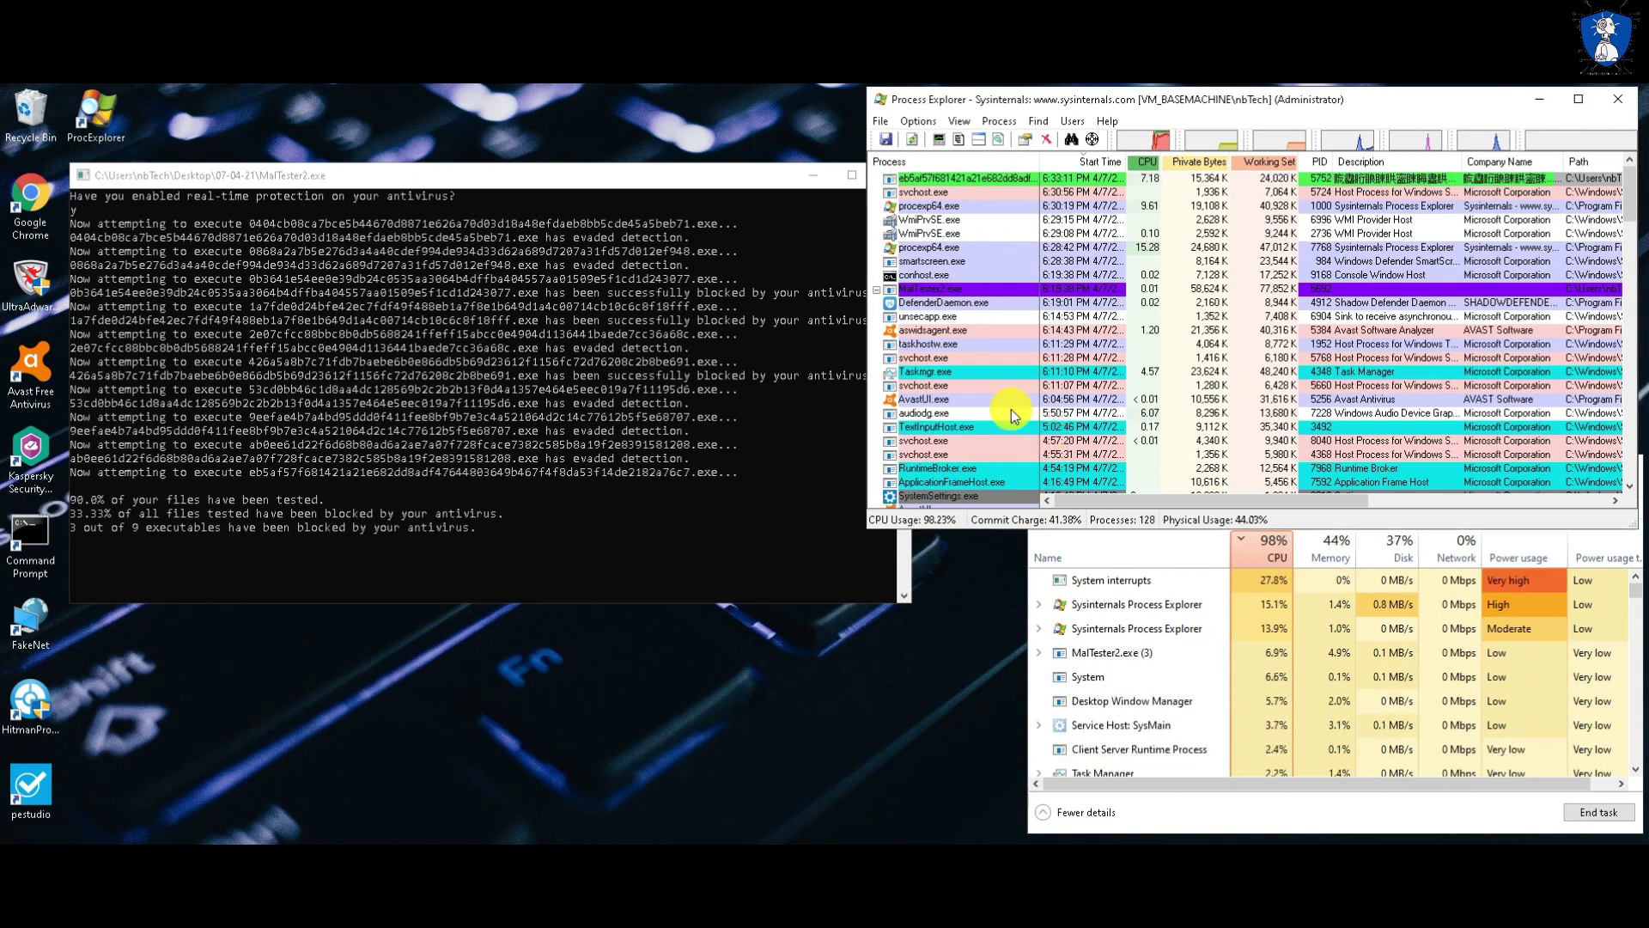
{"action": "key", "text": "Delete"}
{"action": "key", "text": "Return"}
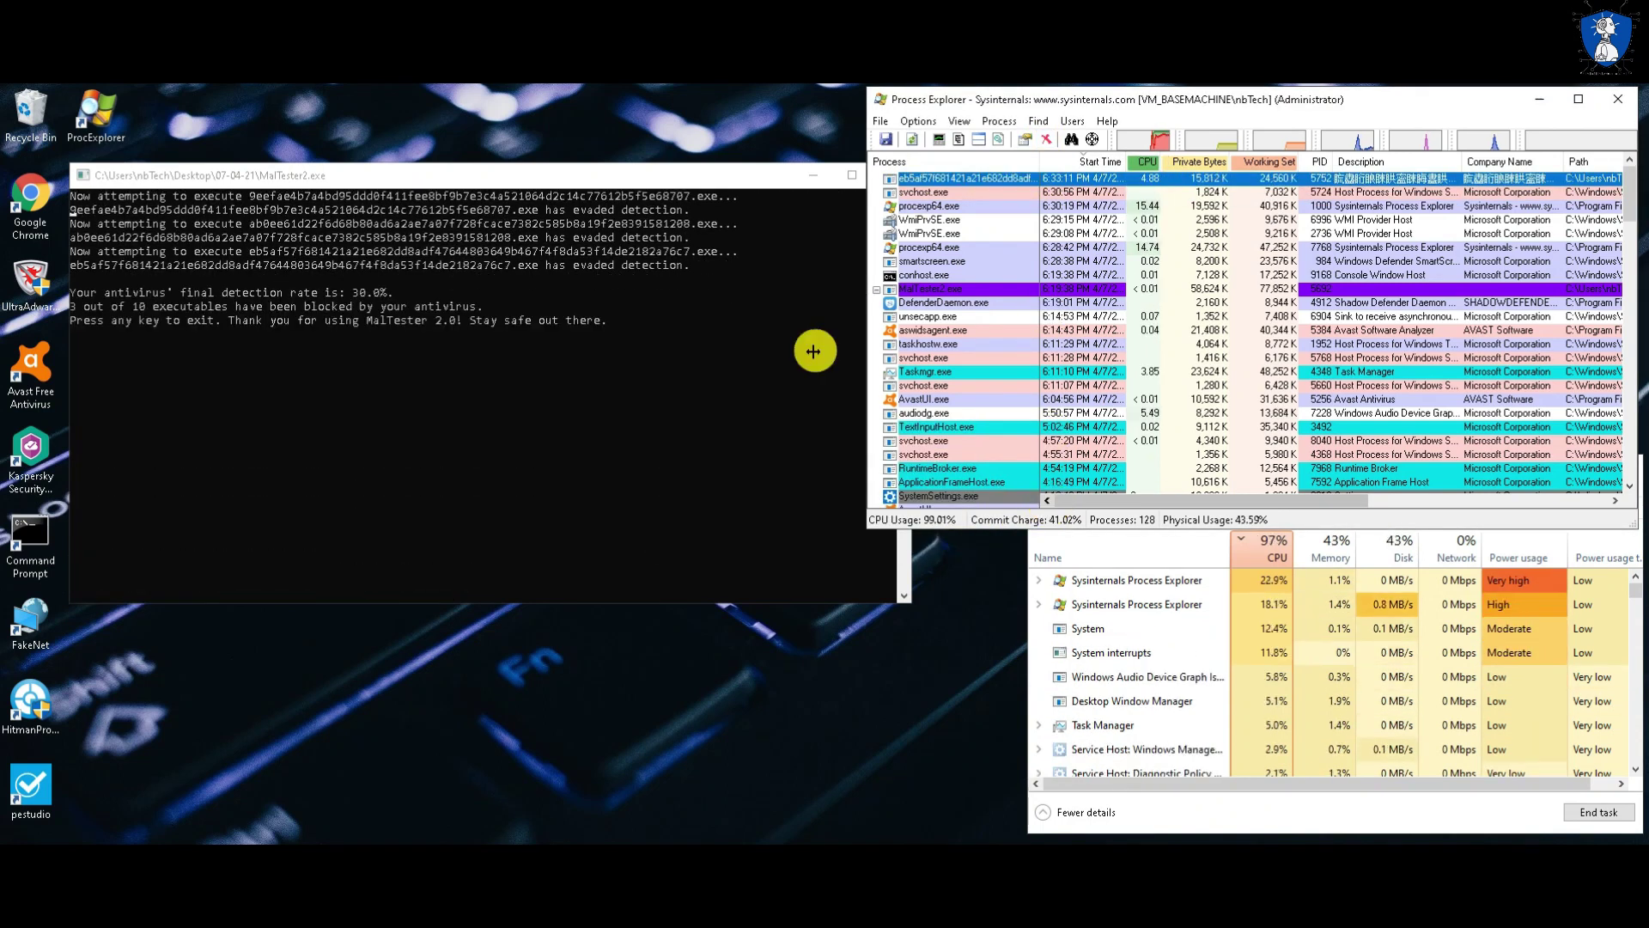
Exit the finished MalTester2 test and close the Process Explorer and Task Manager windows
{"action": "left_click", "coordinate": [462, 179]}
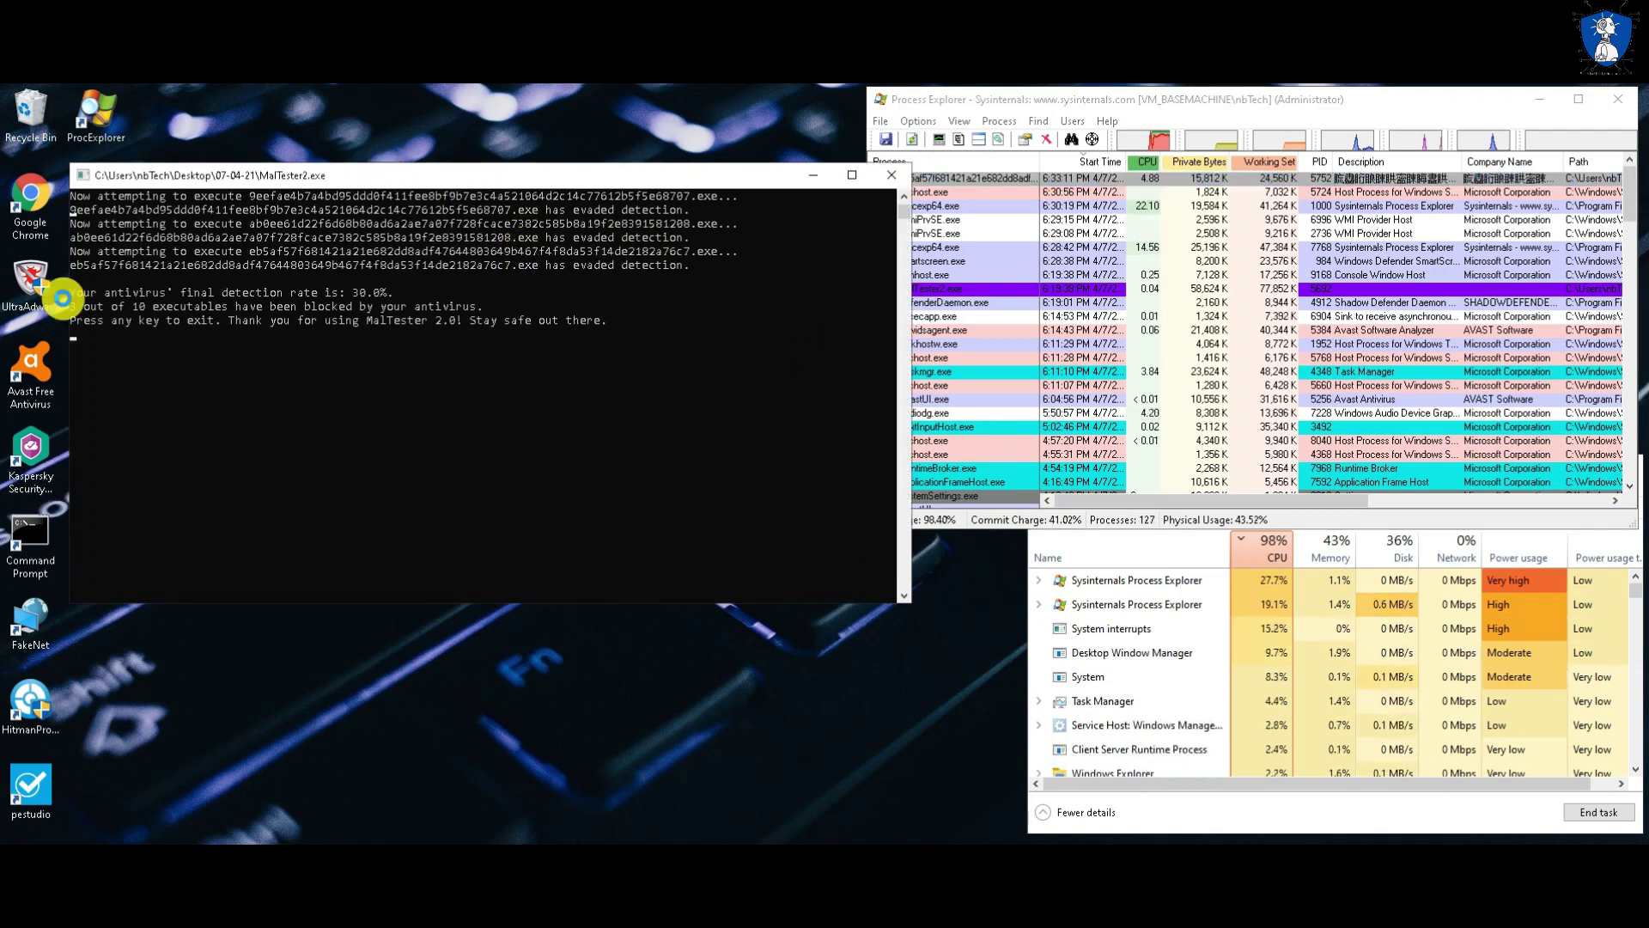
{"action": "left_click_drag", "start_coordinate": [70, 293], "coordinate": [148, 307]}
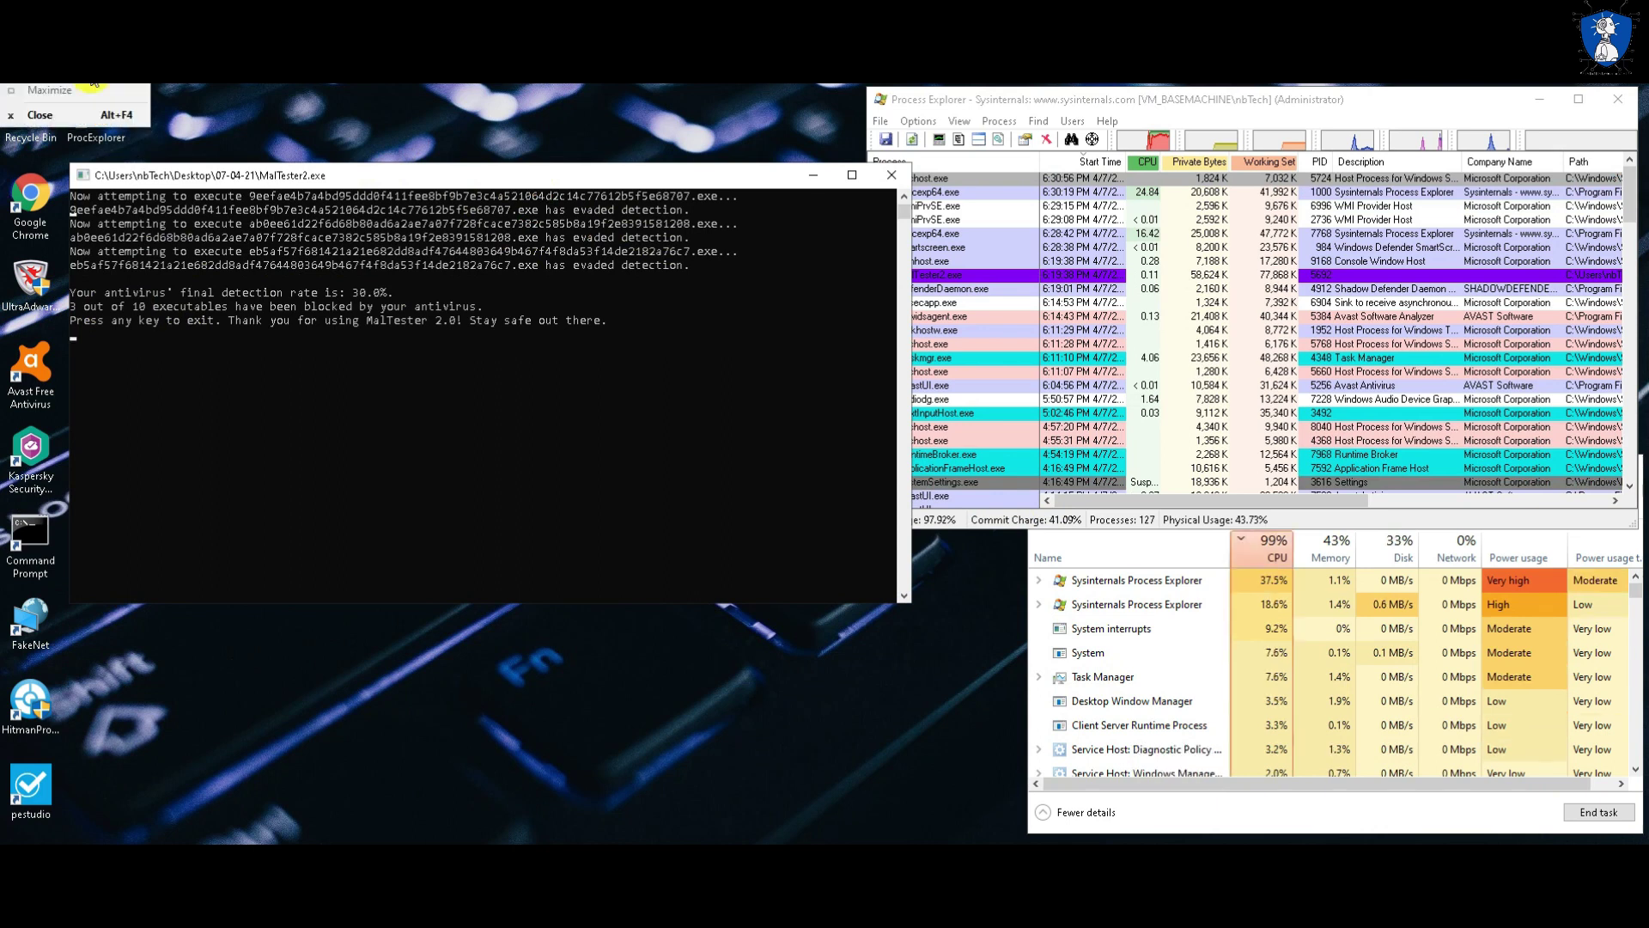
{"action": "key", "text": "Return"}
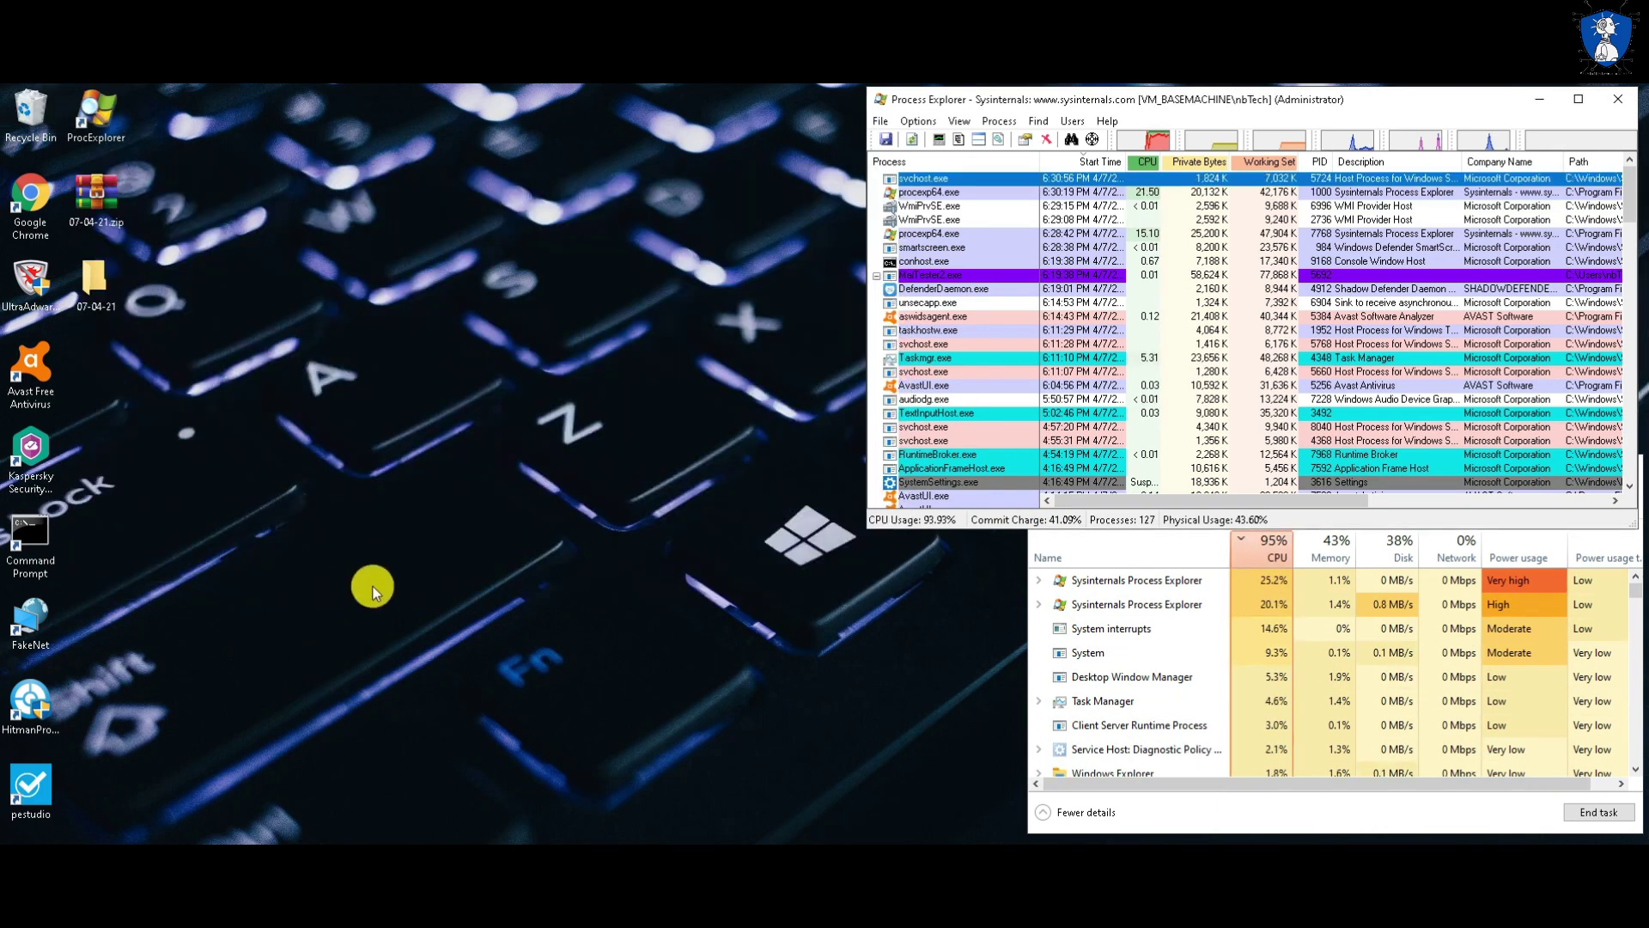
{"action": "left_click", "coordinate": [1615, 110]}
{"action": "left_click", "coordinate": [1619, 470]}
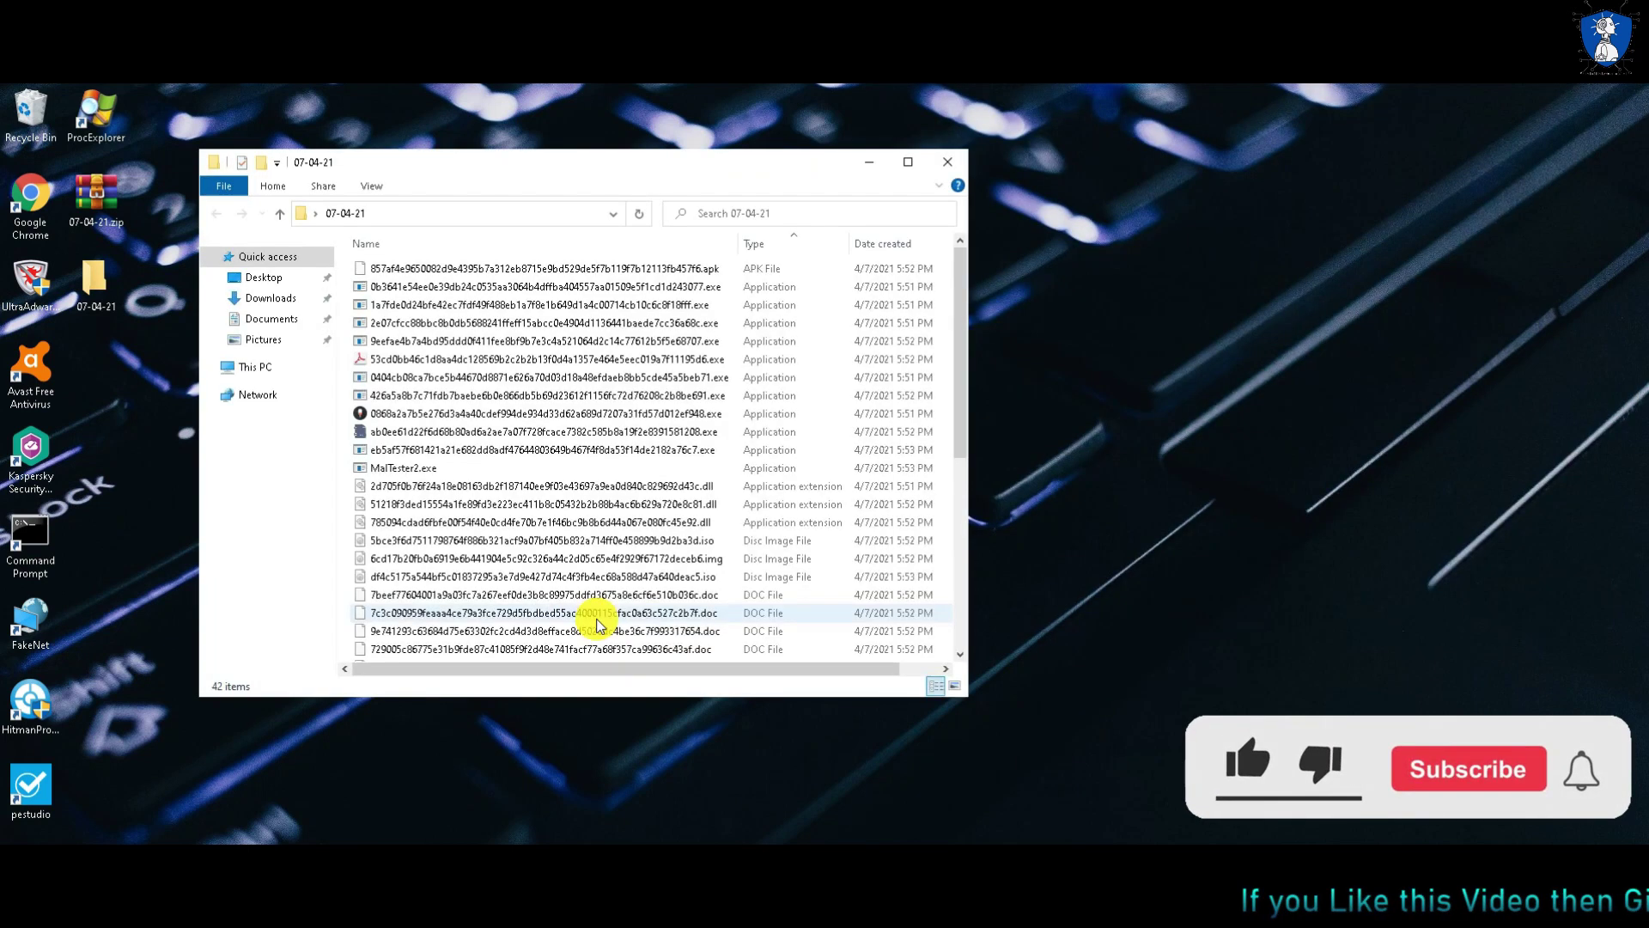
Look through the files left in the 07-04-21 folder and close its window
{"action": "left_click", "coordinate": [516, 468]}
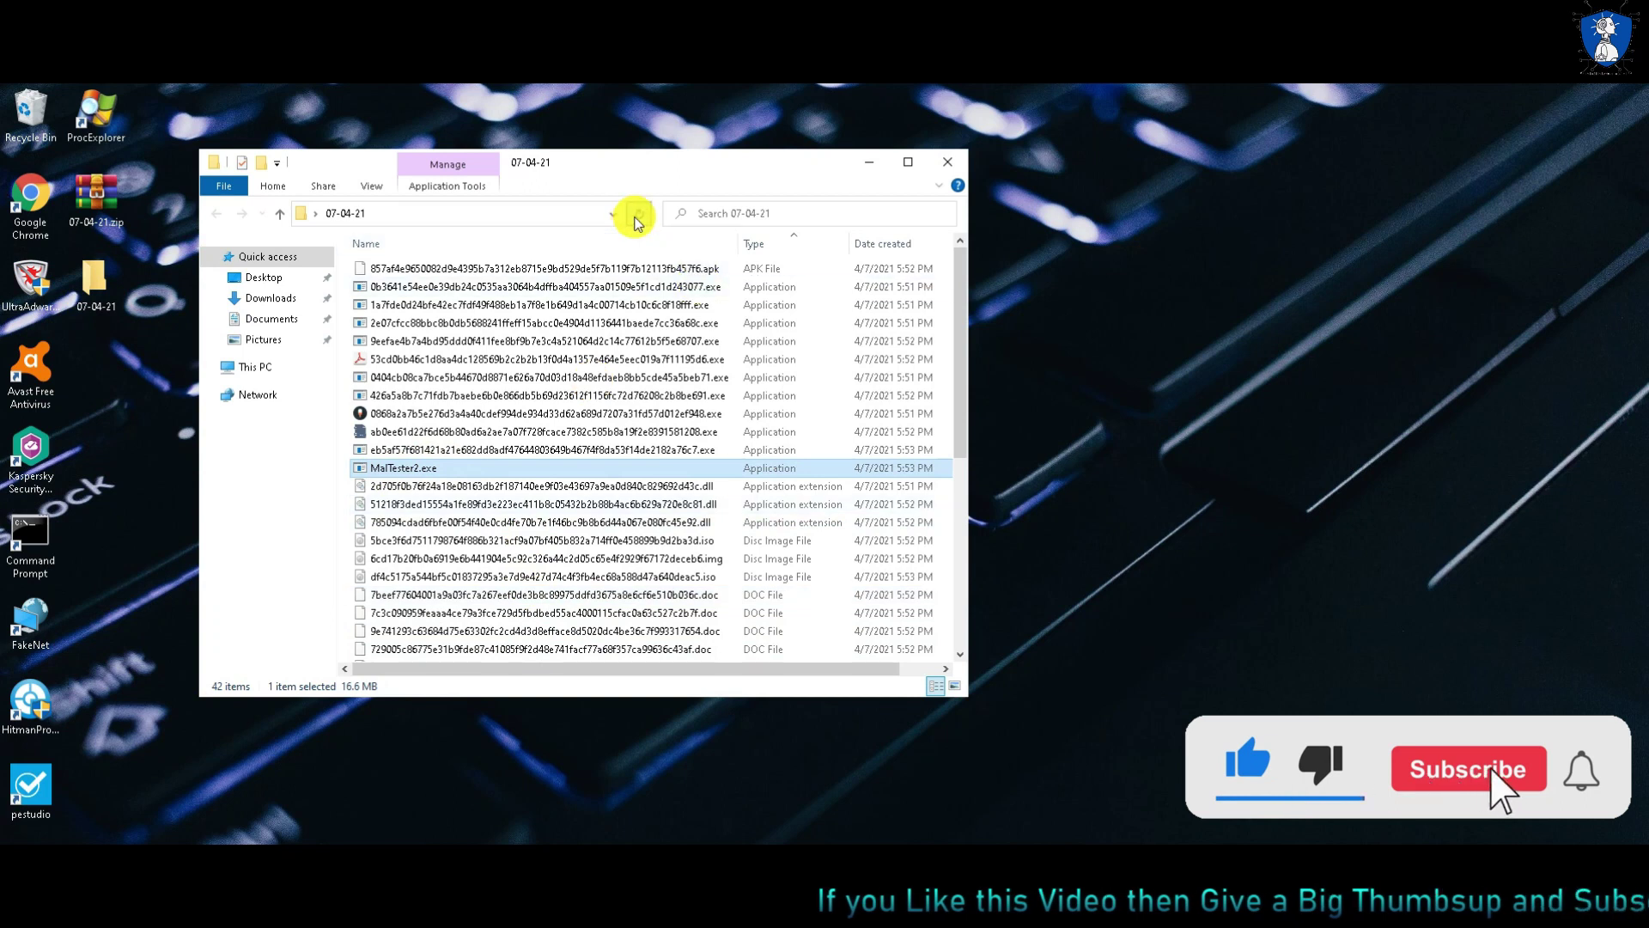
{"action": "scroll", "coordinate": [515, 442], "scroll_direction": "down", "scroll_amount": 7}
{"action": "left_click", "coordinate": [476, 435]}
{"action": "scroll", "coordinate": [515, 529], "scroll_direction": "up", "scroll_amount": 7}
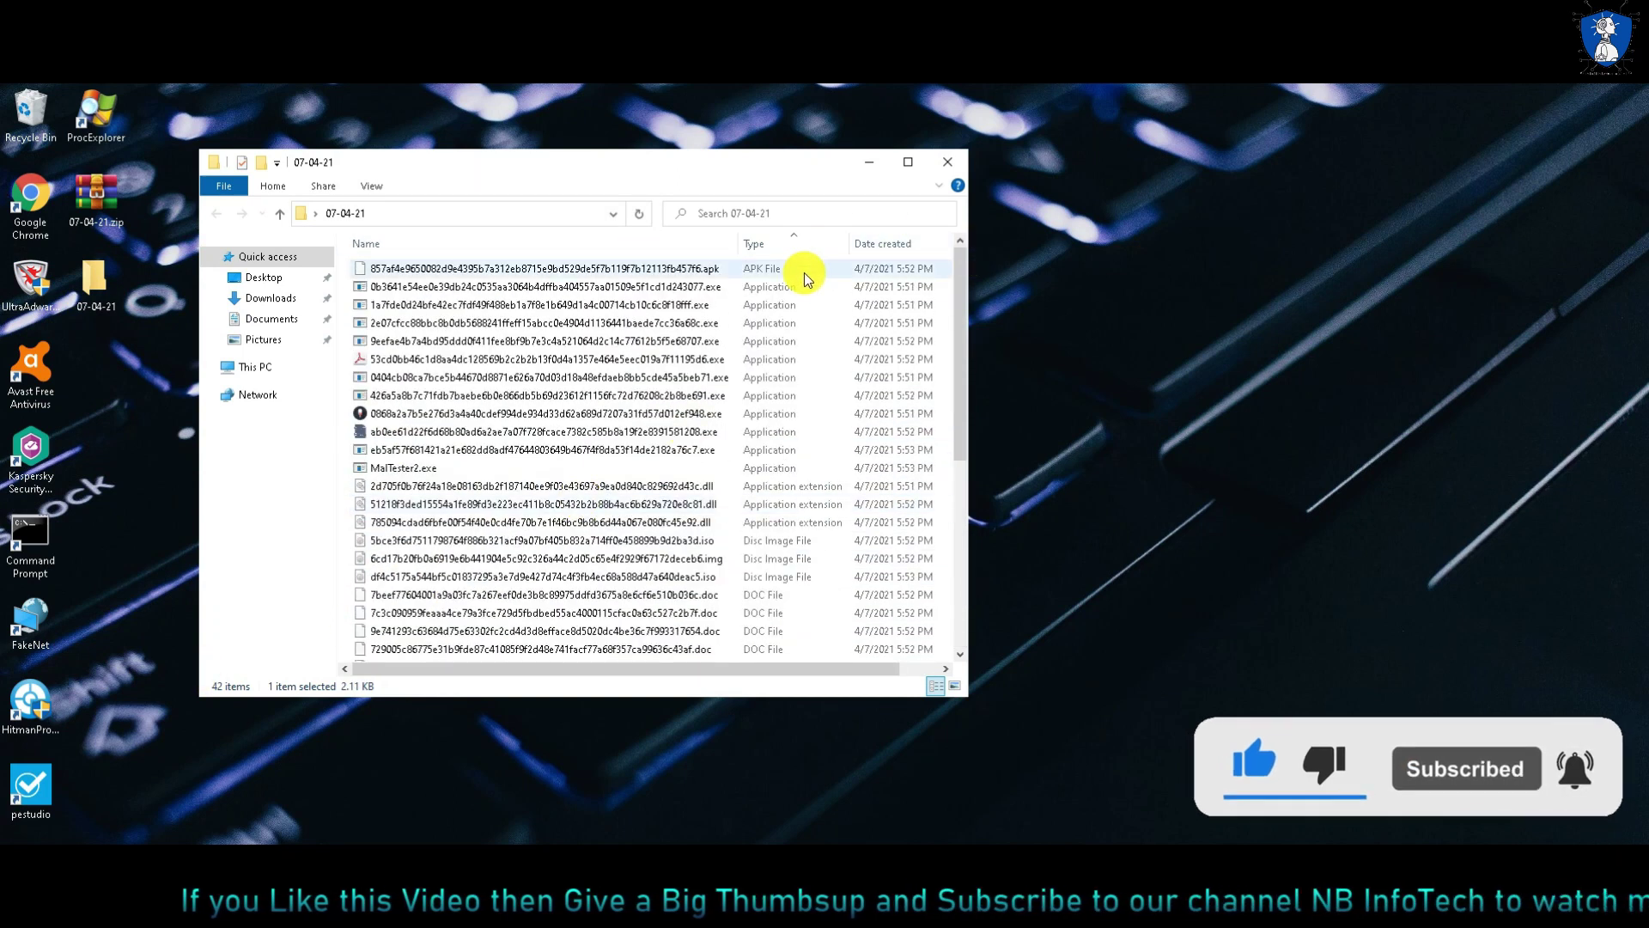
{"action": "left_click", "coordinate": [946, 162]}
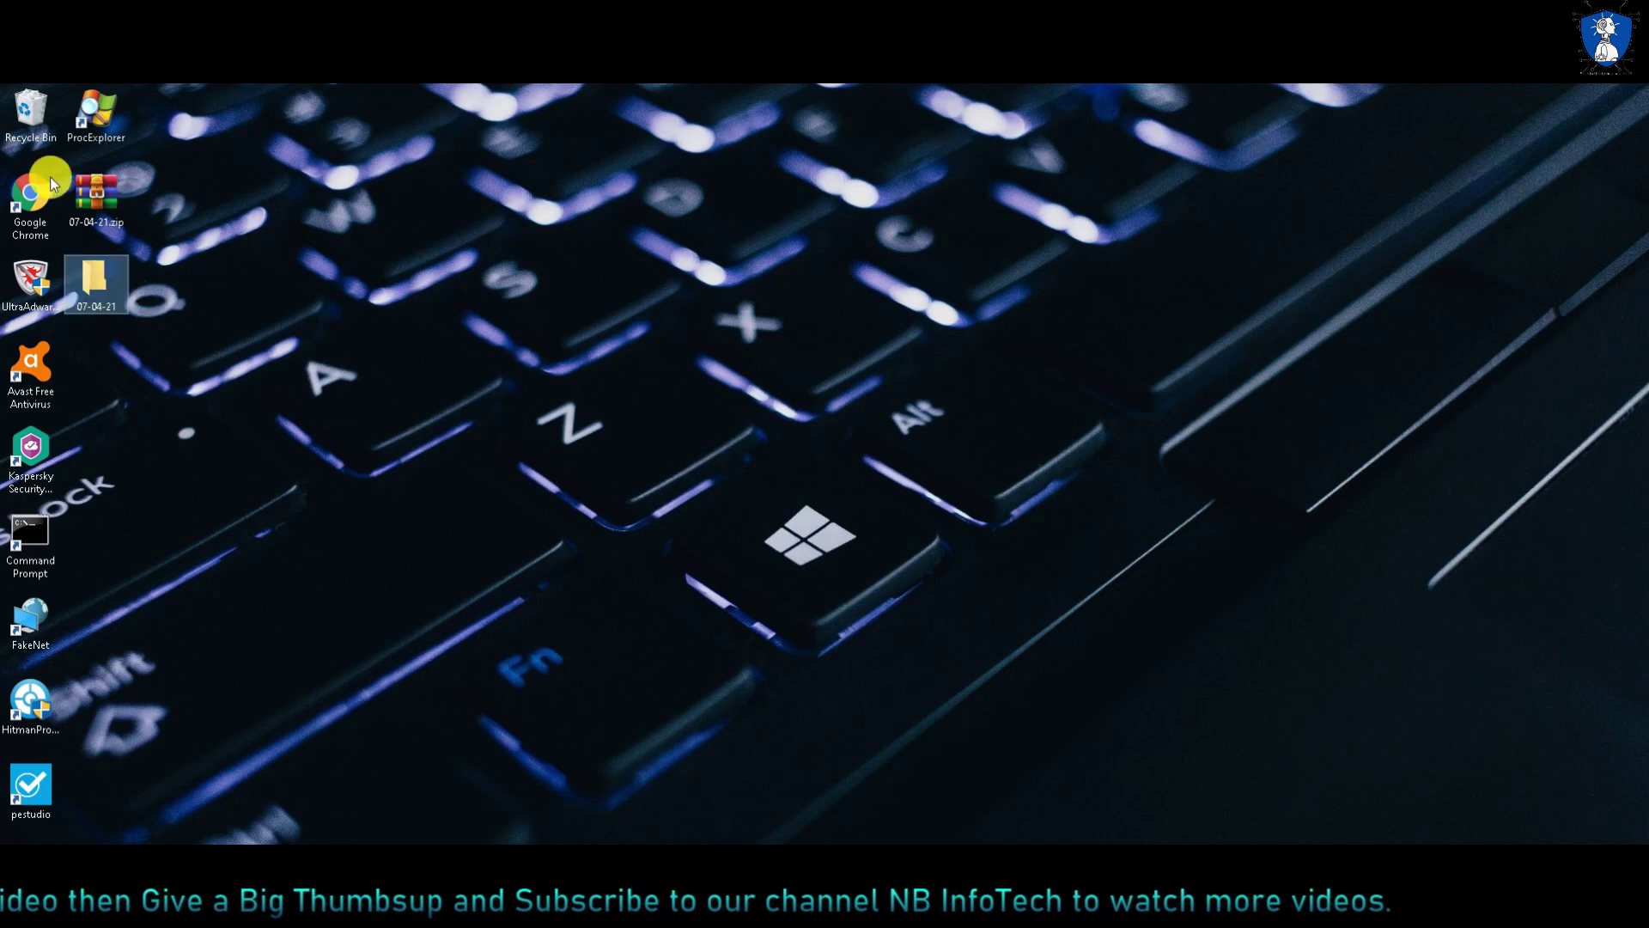
Switch to Kaspersky Security Cloud and review its protection settings
{"action": "left_click", "coordinate": [1496, 855]}
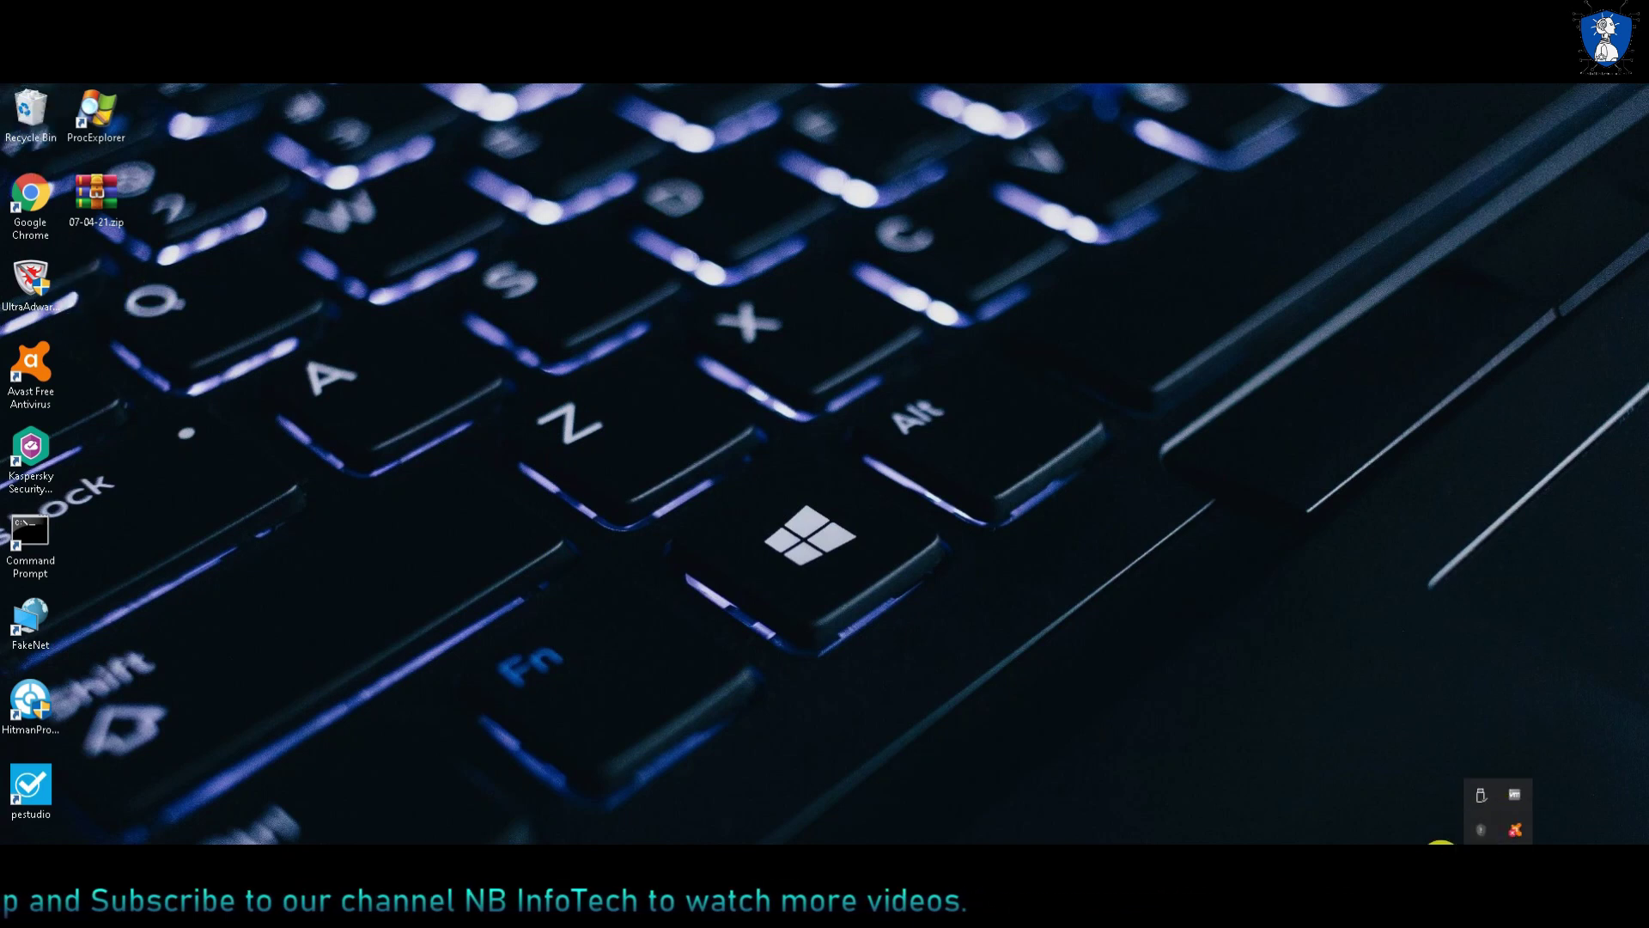
{"action": "left_click", "coordinate": [1456, 855]}
{"action": "left_click", "coordinate": [1613, 748]}
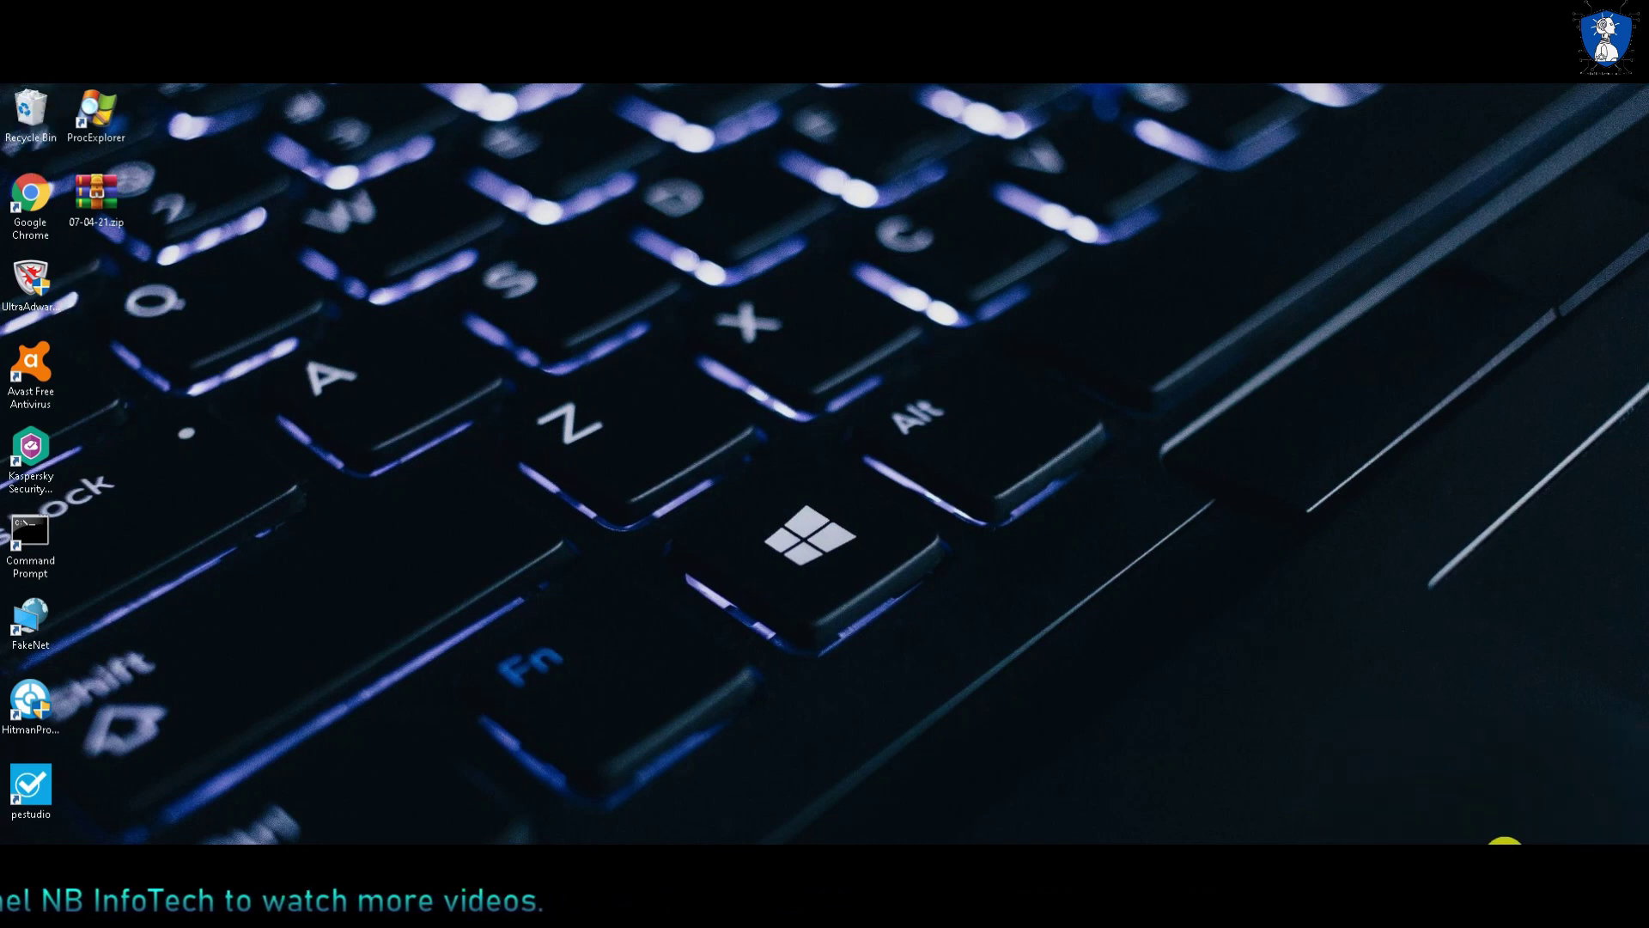
{"action": "right_click", "coordinate": [1503, 857]}
{"action": "left_click", "coordinate": [1568, 780]}
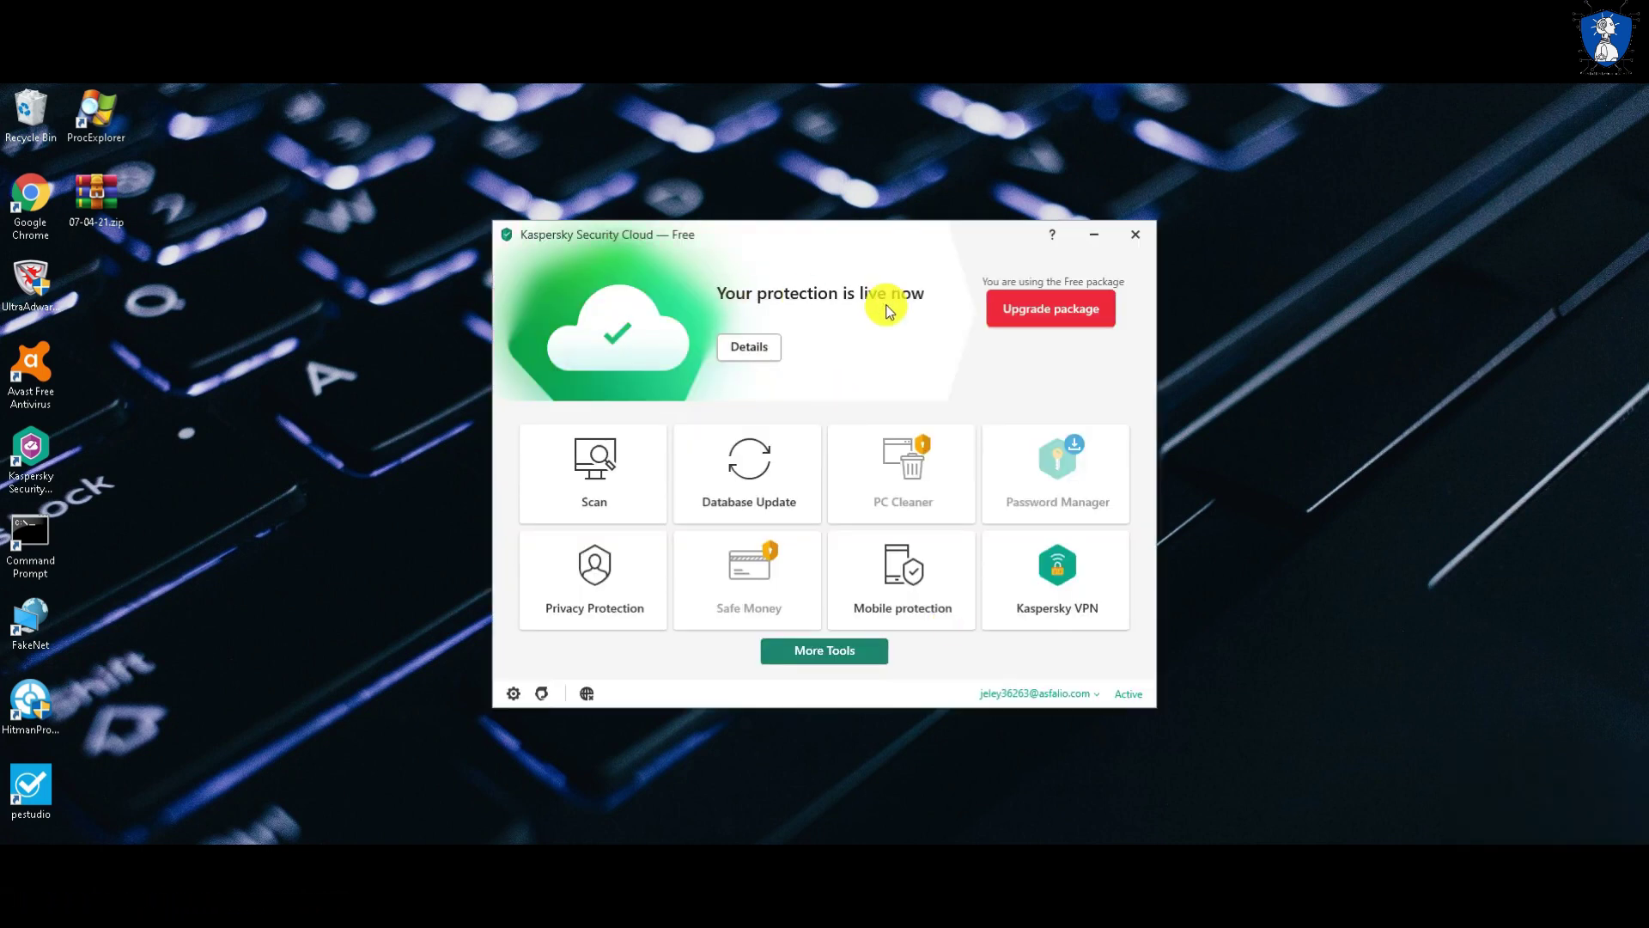
{"action": "left_click_drag", "start_coordinate": [806, 239], "coordinate": [801, 213]}
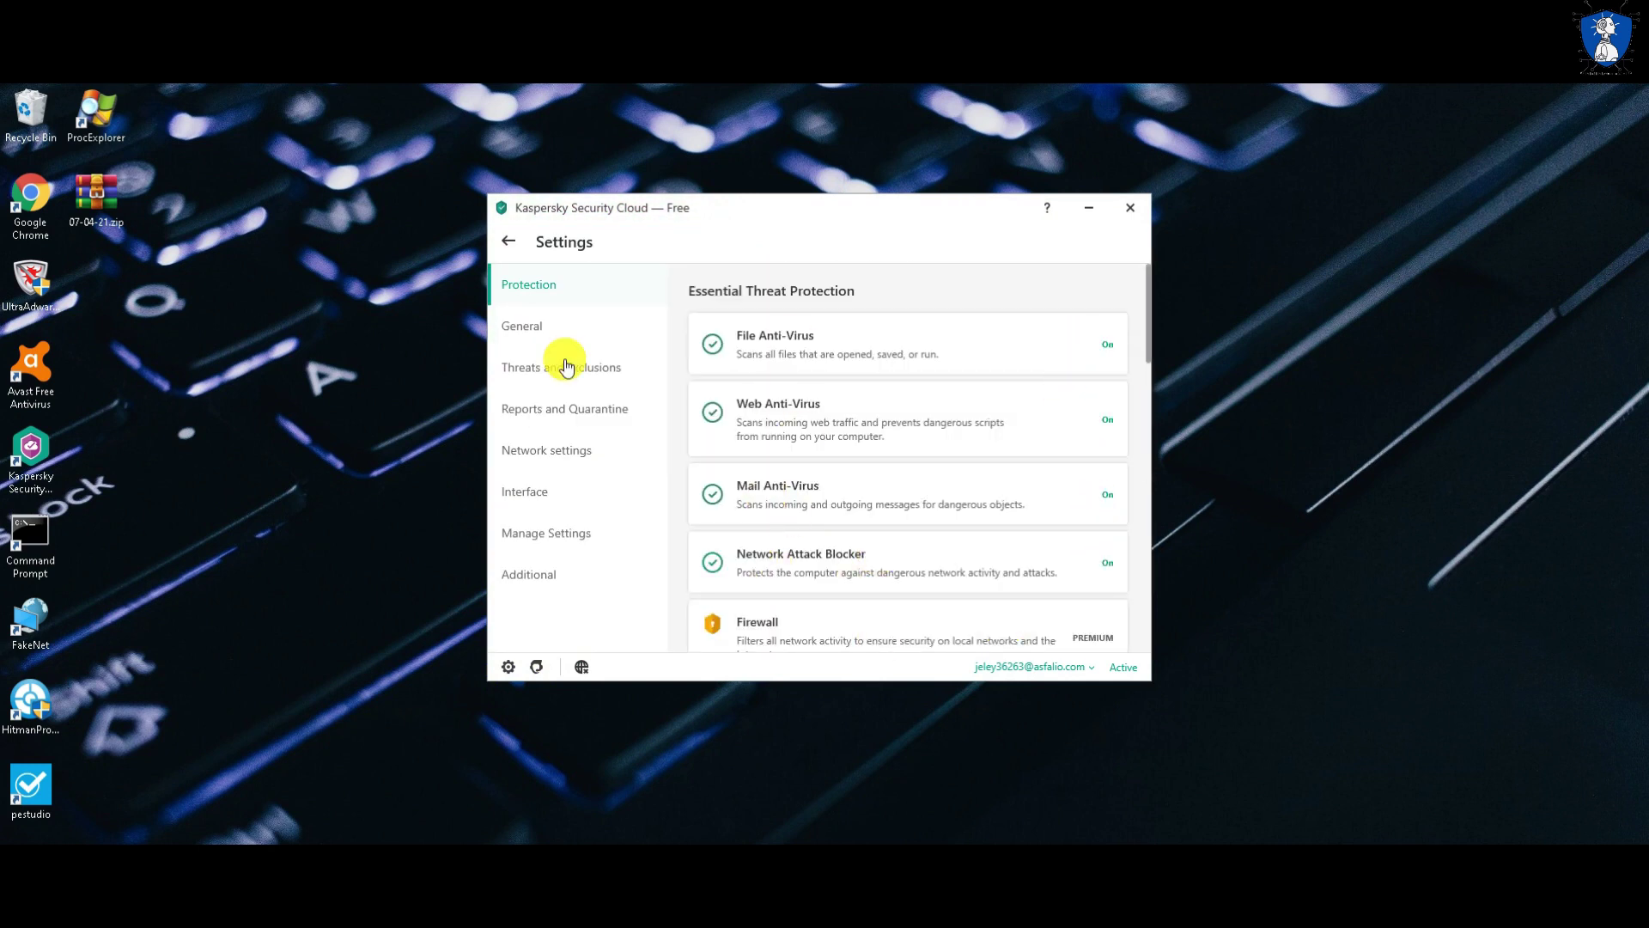
{"action": "left_click", "coordinate": [504, 243]}
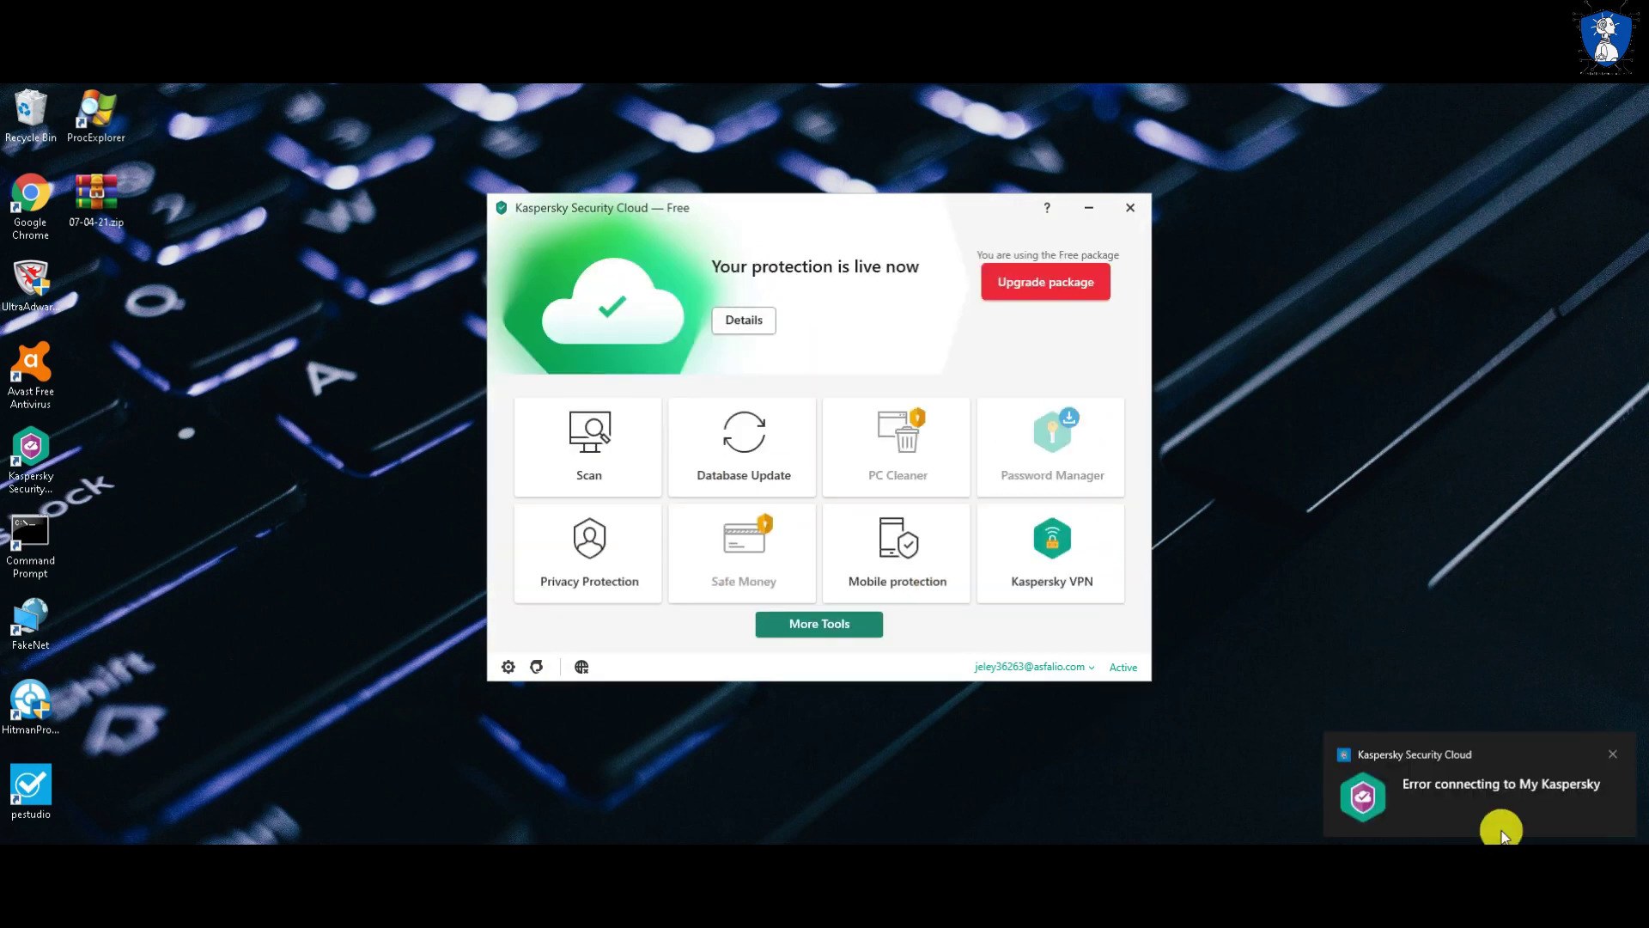
Pause Kaspersky's protection with the Pause option that has no time limit, and minimize its window
{"action": "left_click", "coordinate": [1614, 755]}
{"action": "right_click", "coordinate": [1521, 859]}
{"action": "left_click", "coordinate": [1521, 785]}
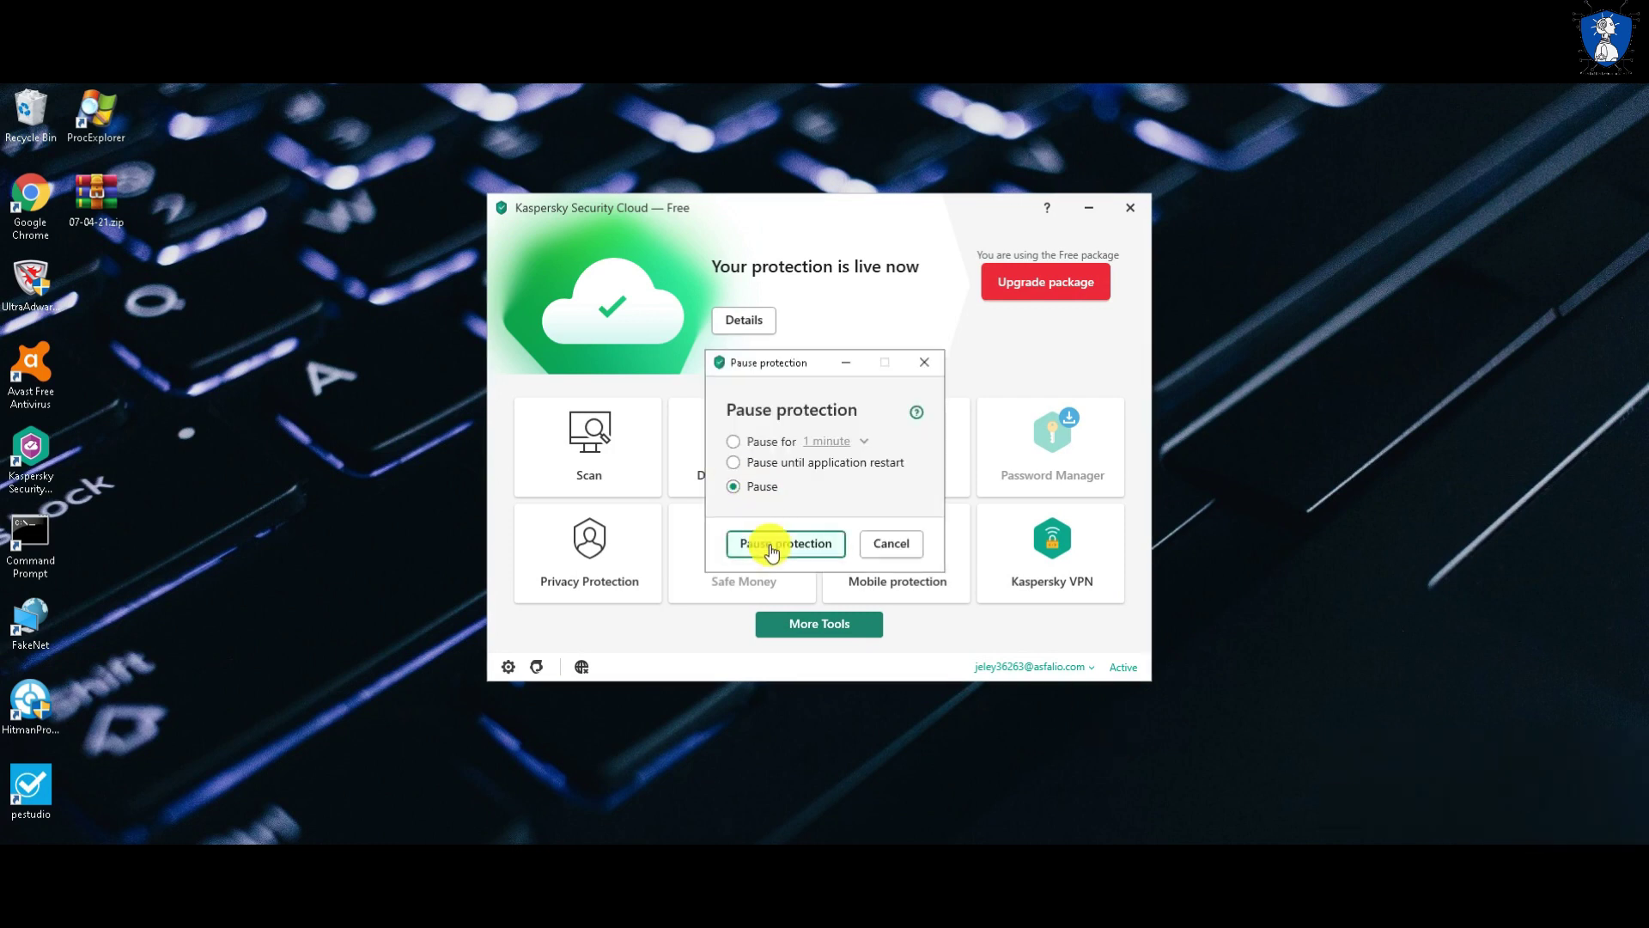
{"action": "left_click", "coordinate": [770, 545]}
{"action": "left_click", "coordinate": [840, 581]}
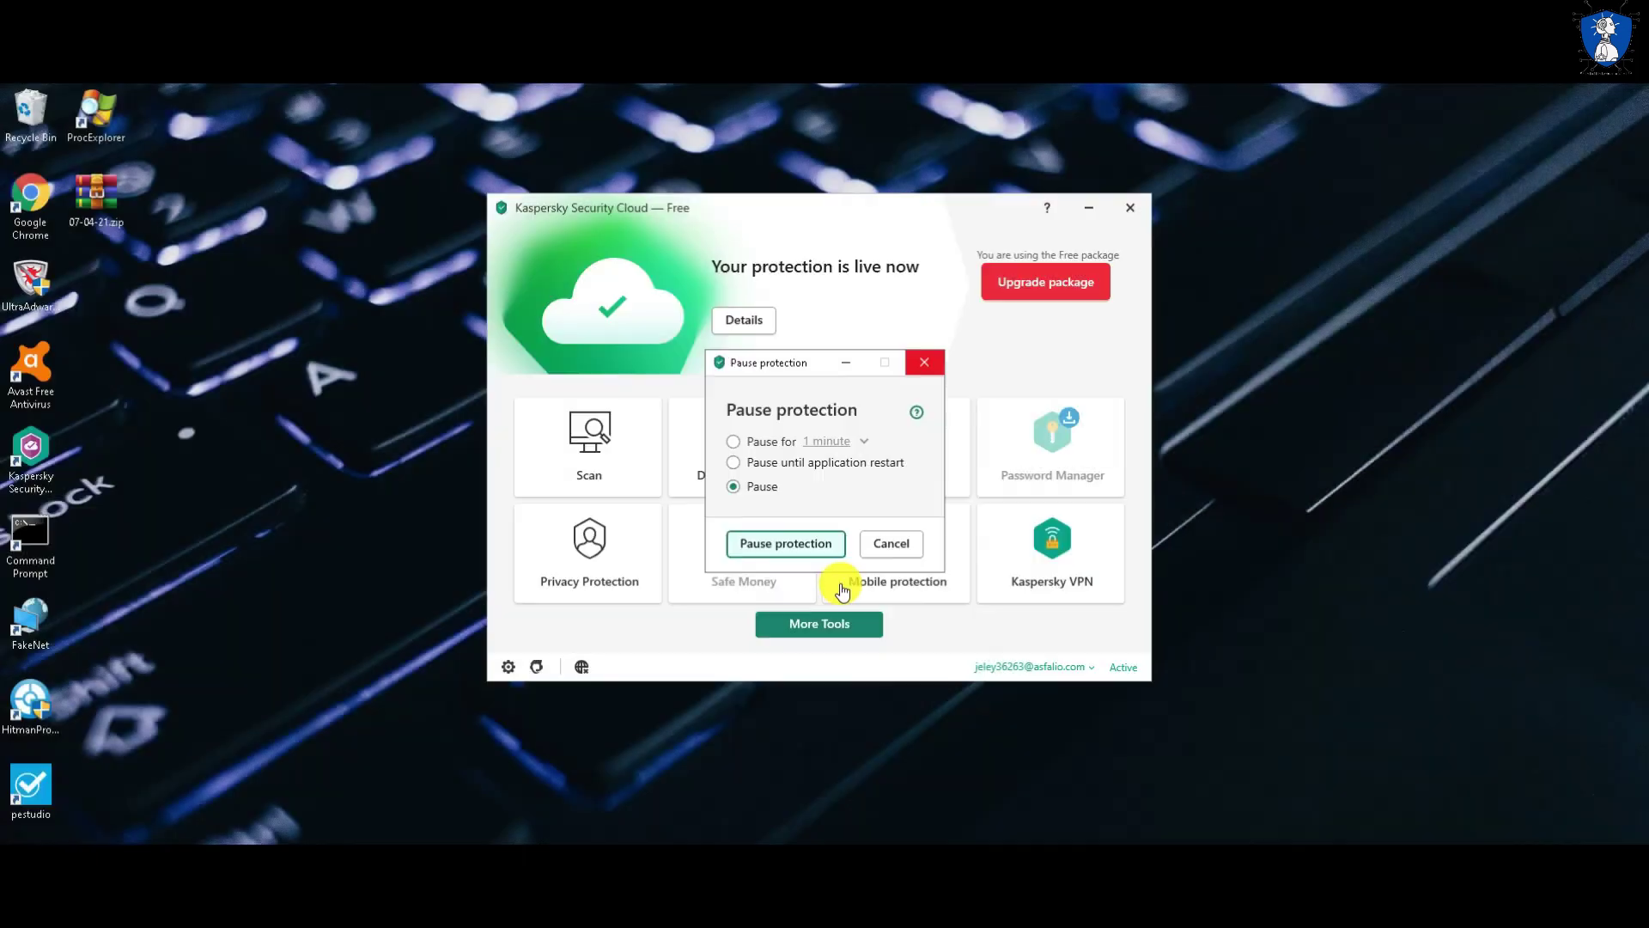
{"action": "left_click", "coordinate": [1089, 208]}
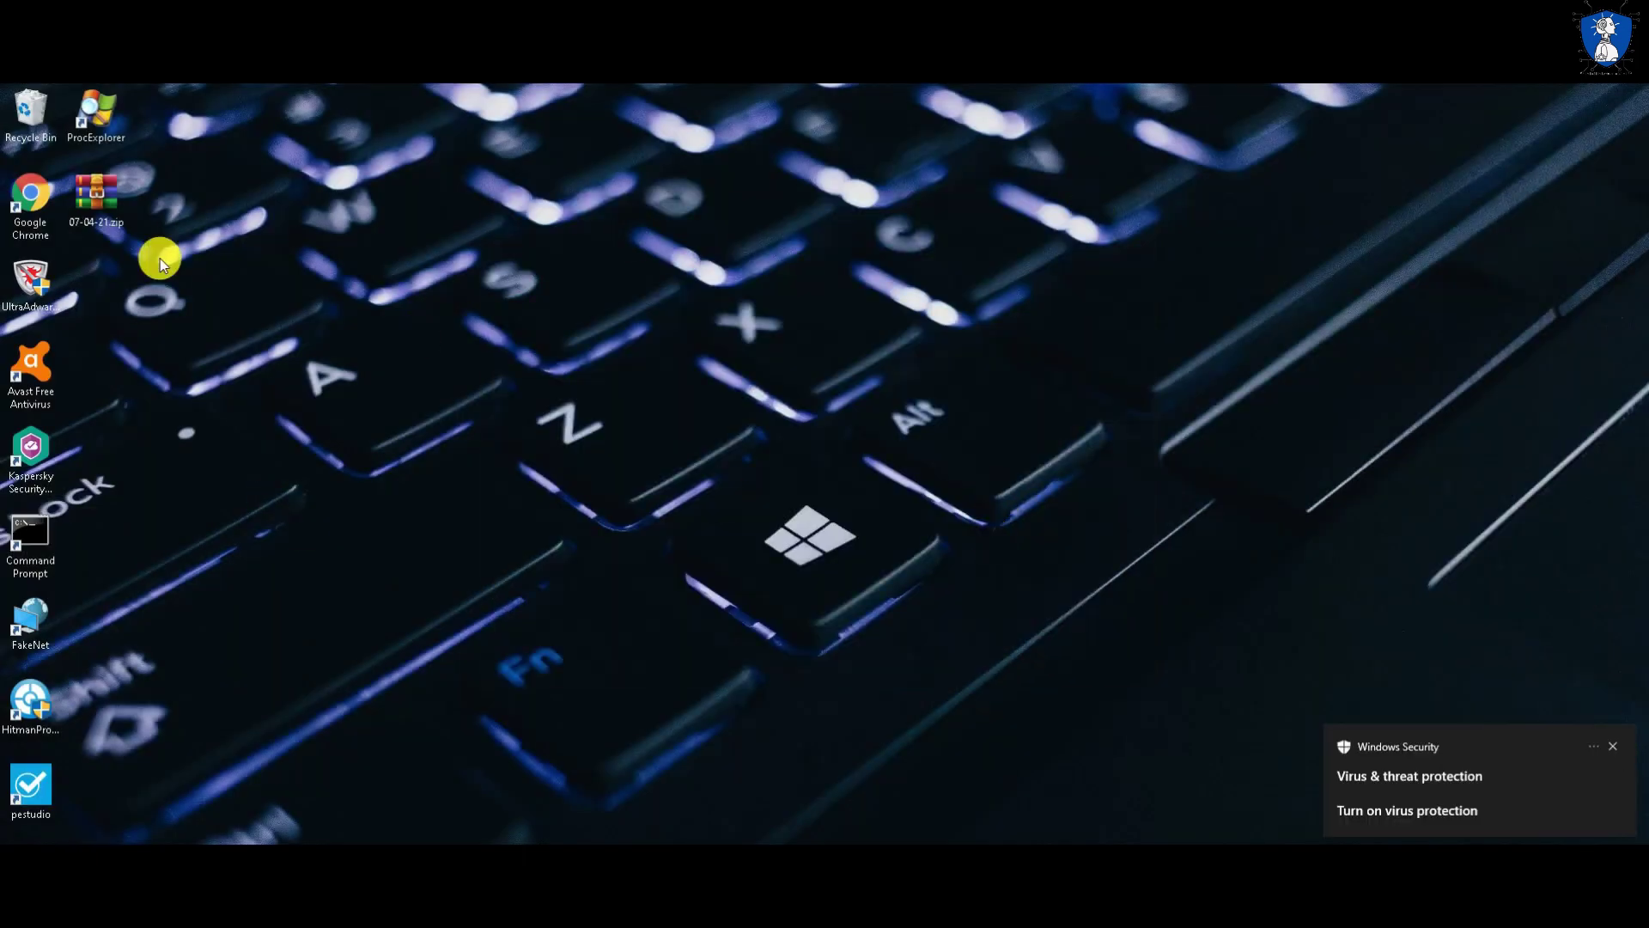
Extract 07-04-21.zip on the desktop, entering the archive password
{"action": "left_click", "coordinate": [104, 206]}
{"action": "left_click", "coordinate": [199, 255]}
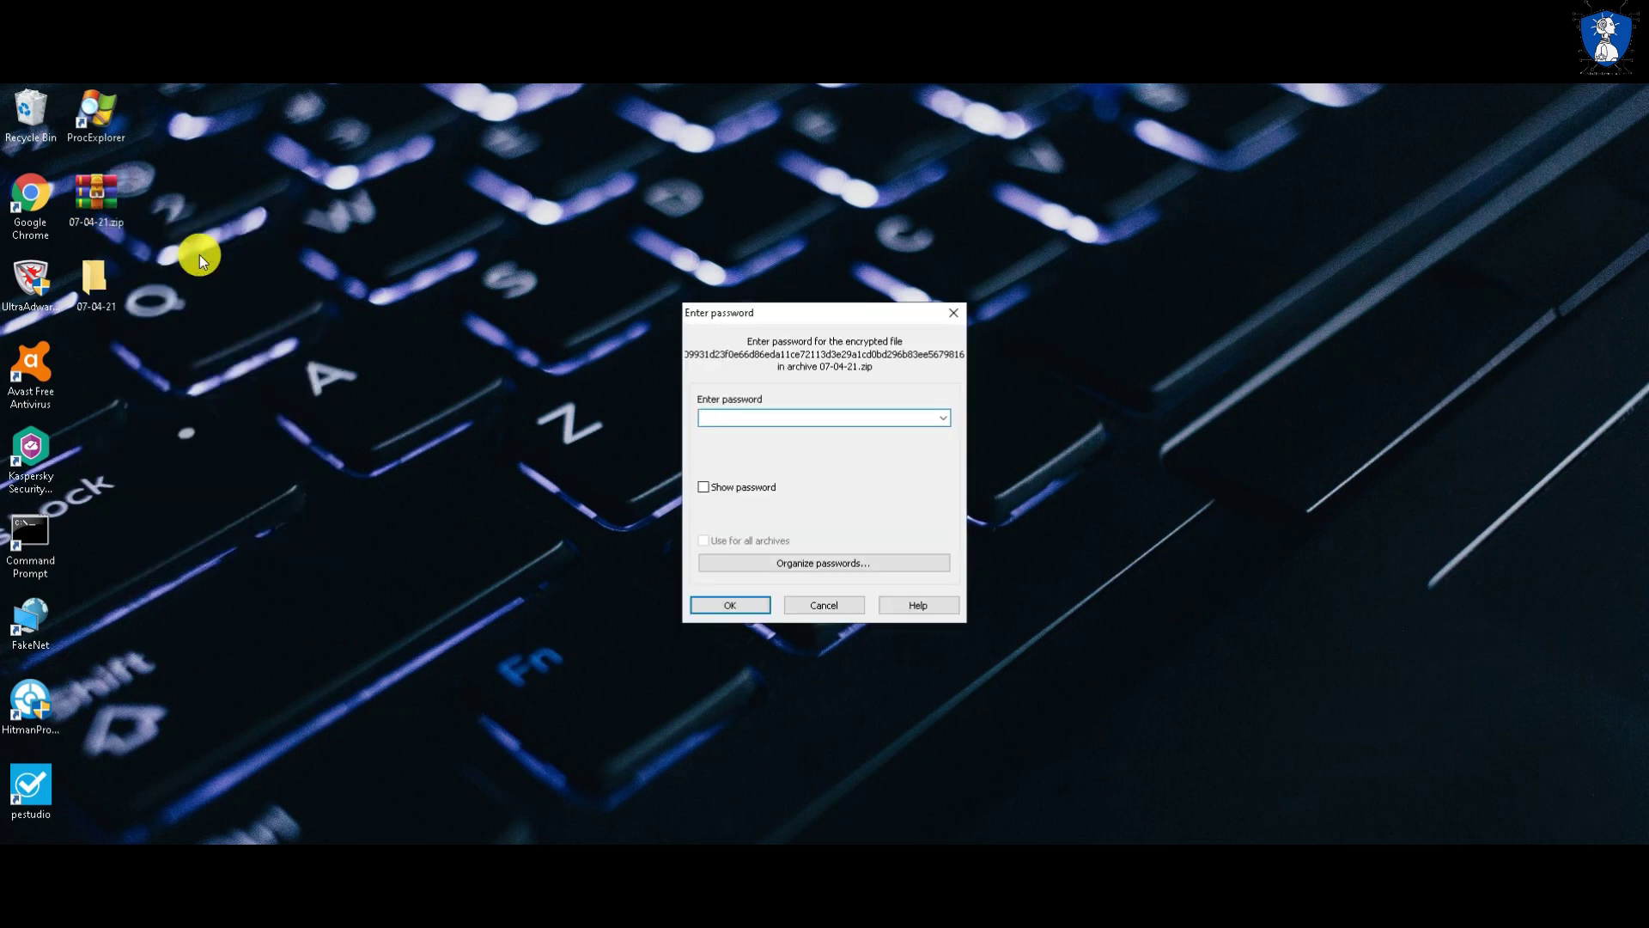
{"action": "key", "text": "Return"}
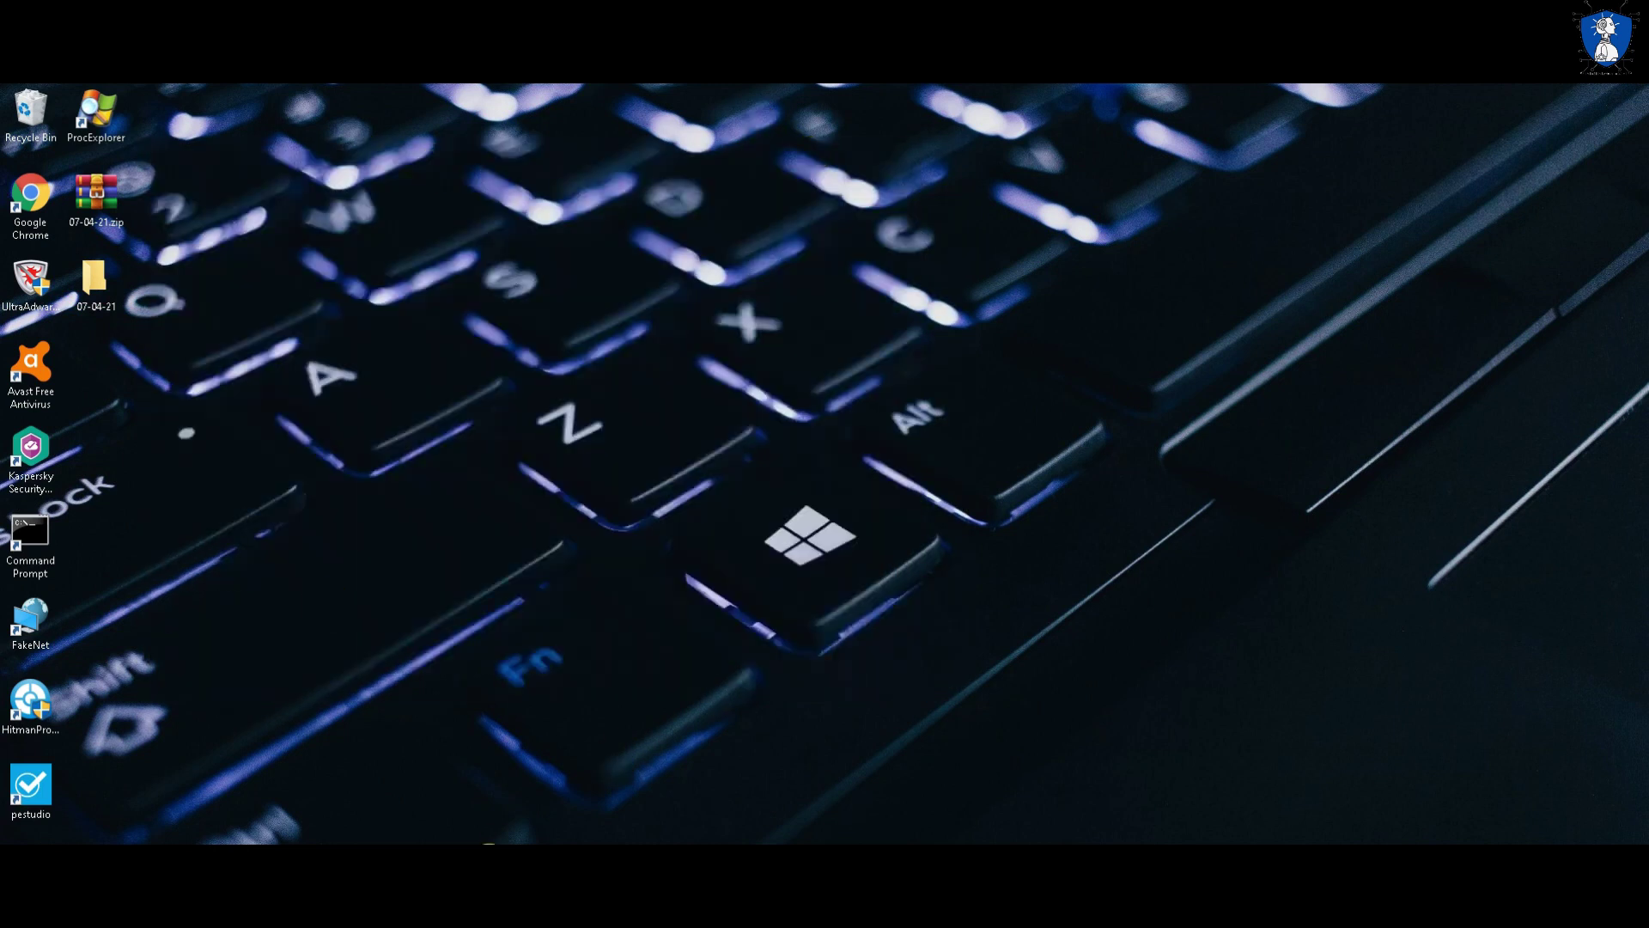
Restore the Kaspersky window, place it beside the desktop icons and open Task Manager
{"action": "left_click", "coordinate": [489, 863]}
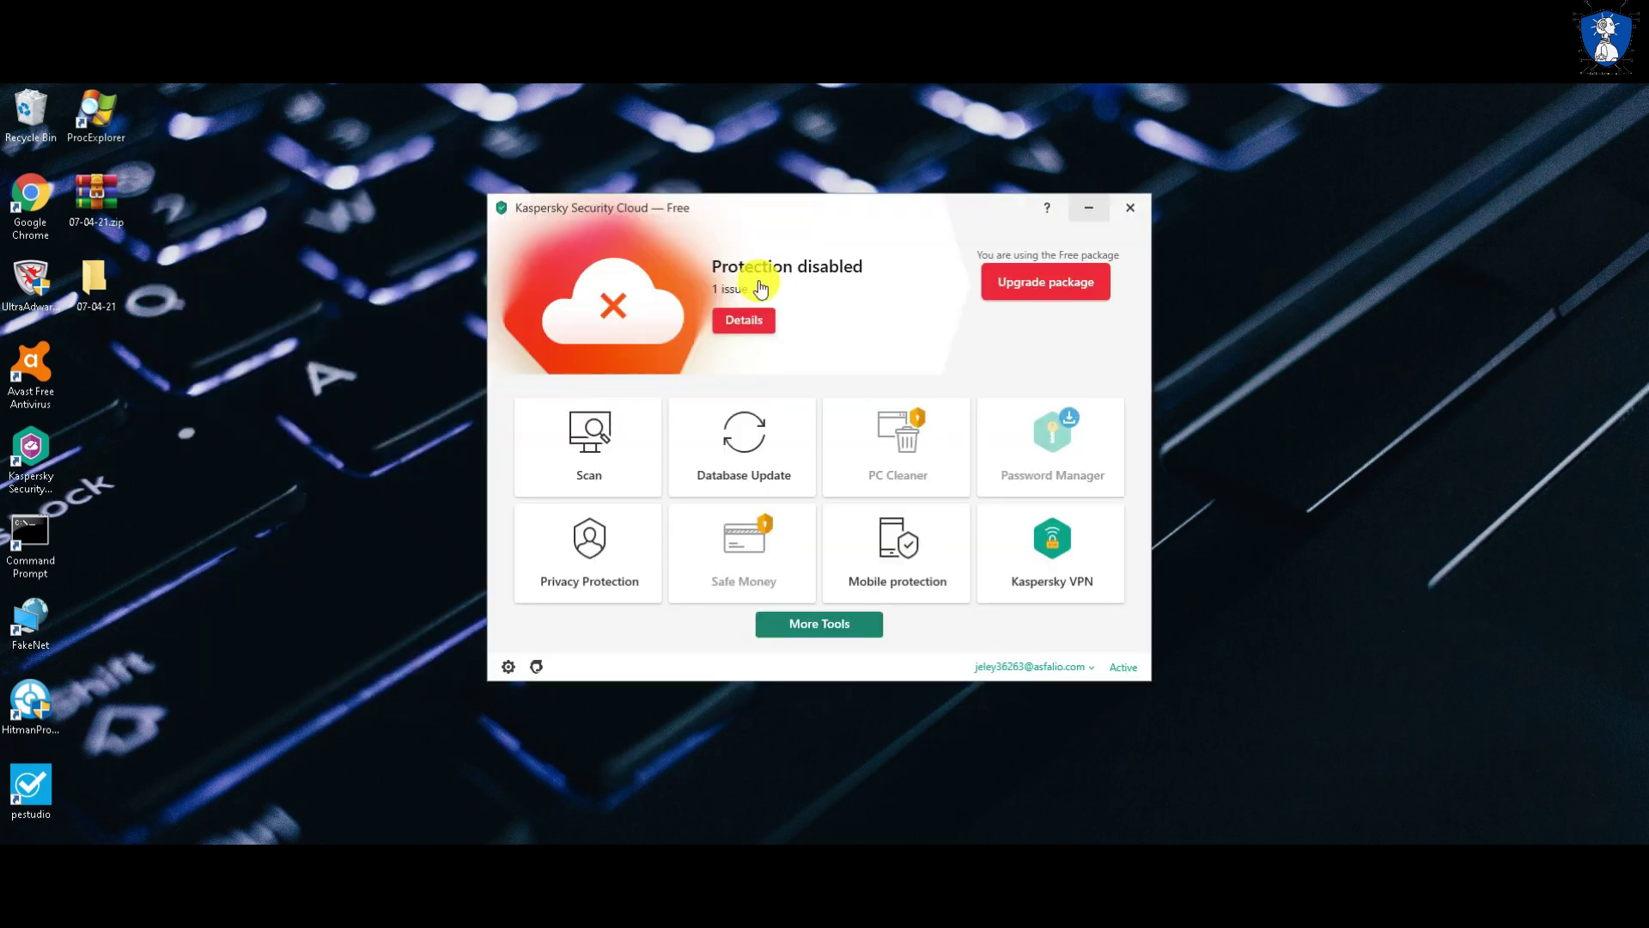
{"action": "left_click_drag", "start_coordinate": [749, 214], "coordinate": [380, 167]}
{"action": "right_click", "coordinate": [688, 859]}
{"action": "left_click", "coordinate": [750, 797]}
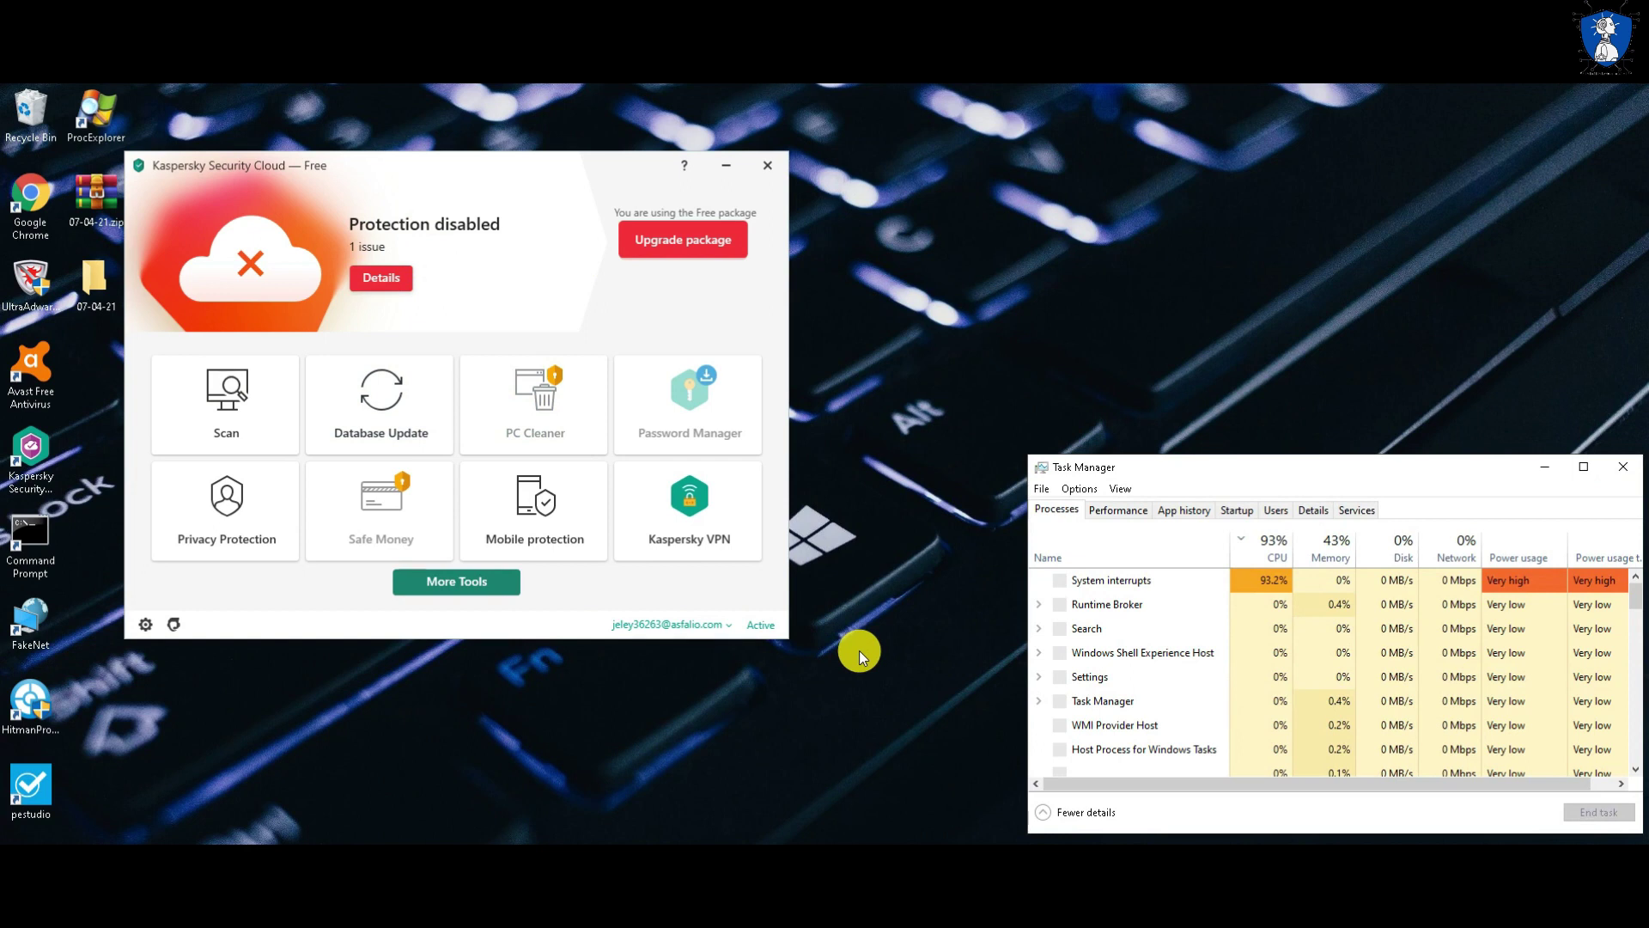
{"action": "left_click_drag", "start_coordinate": [353, 162], "coordinate": [366, 161]}
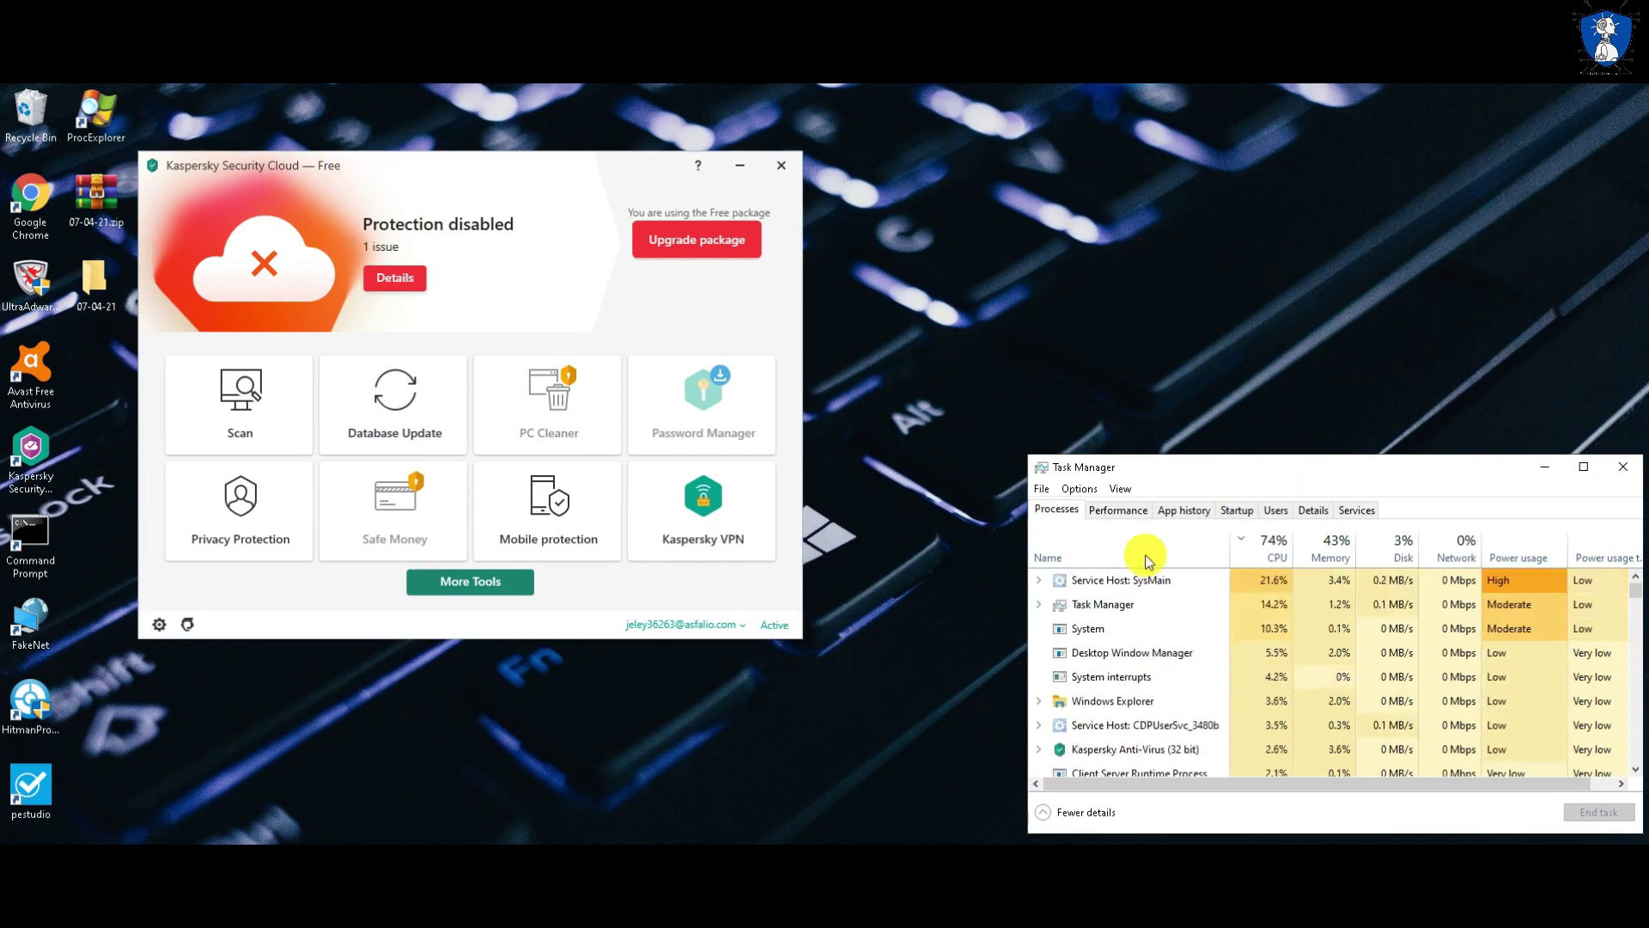
Scan the 07-04-21 desktop folder for viruses with Kaspersky
{"action": "left_click", "coordinate": [93, 290]}
{"action": "right_click", "coordinate": [93, 290]}
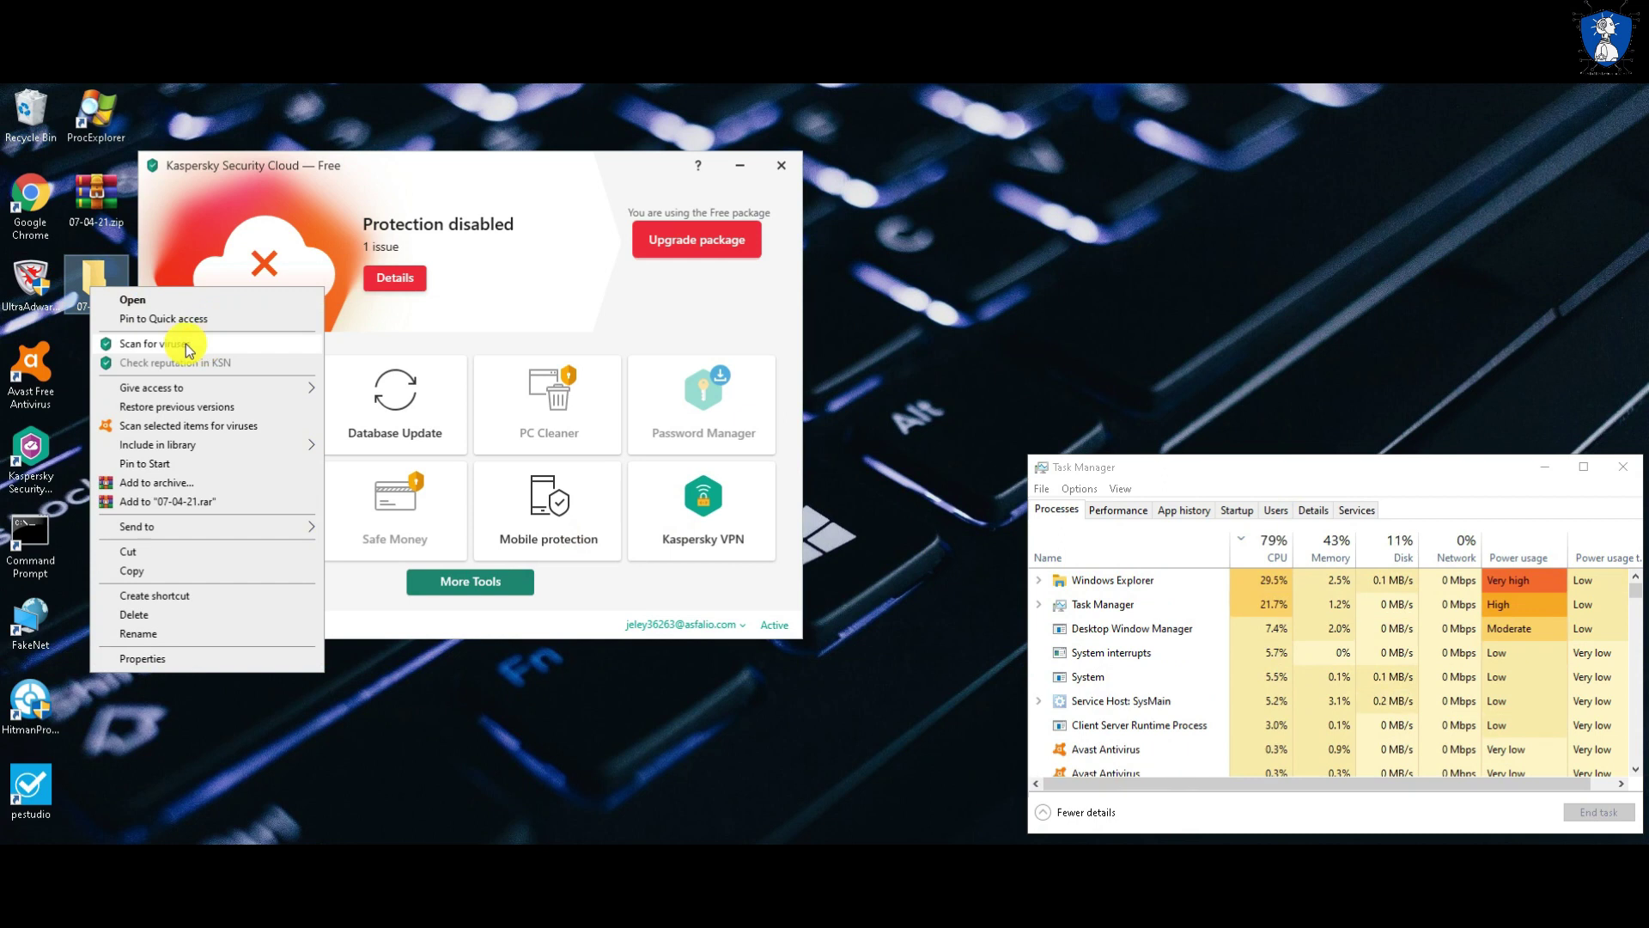
{"action": "left_click", "coordinate": [194, 344]}
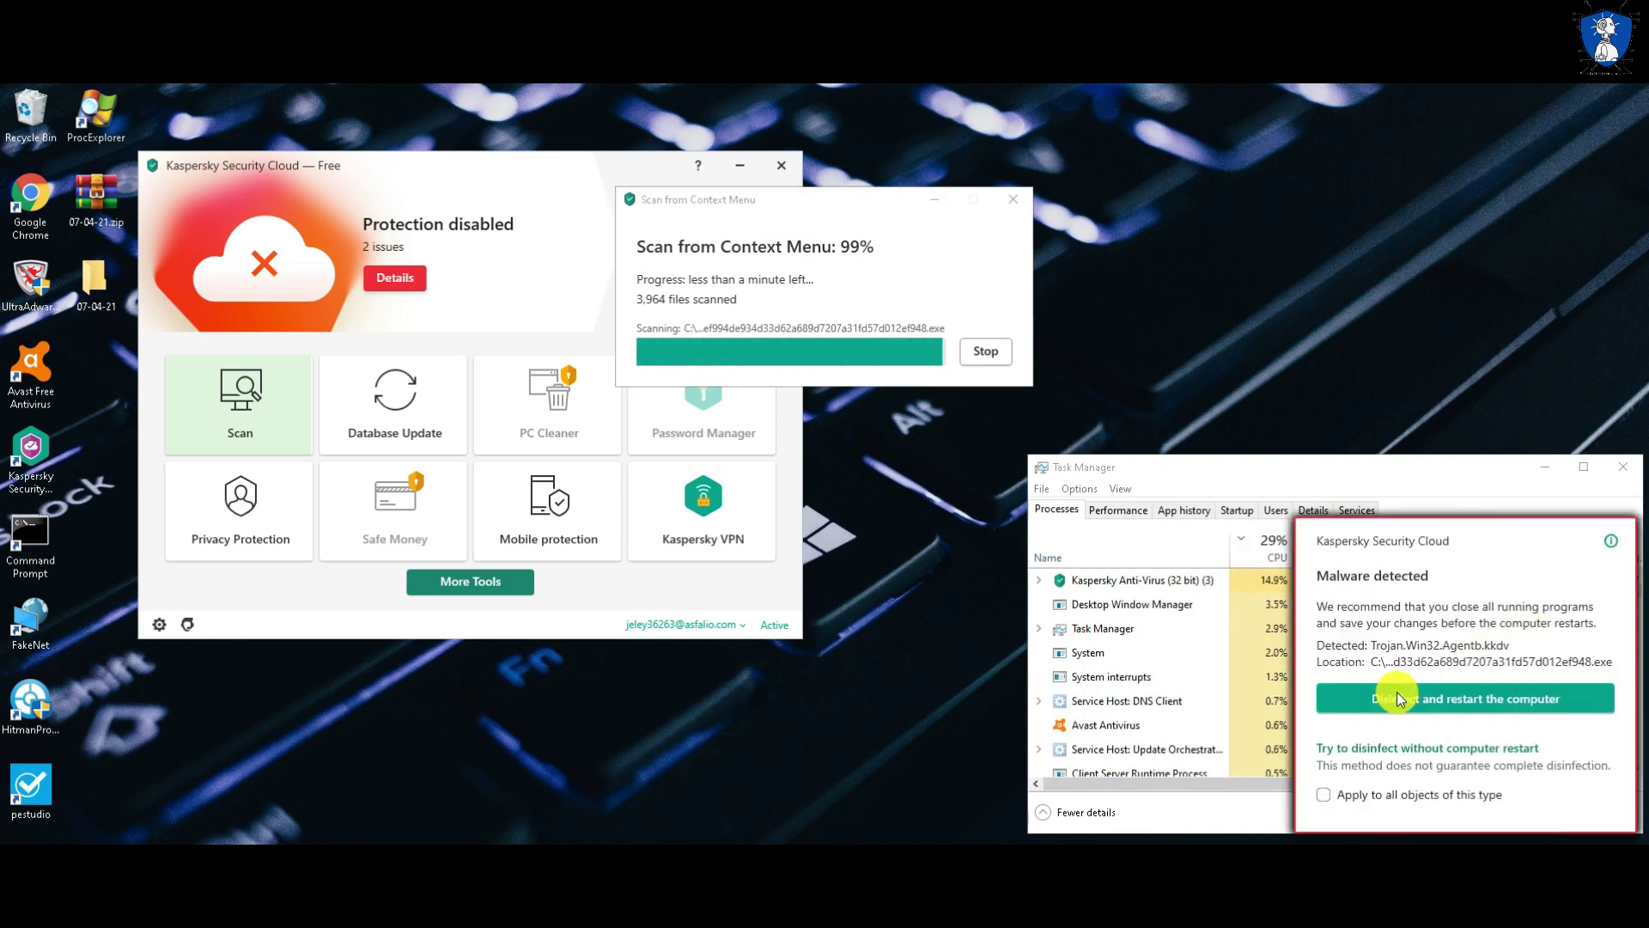
Have Kaspersky try to disinfect all objects of this type without a computer restart, and confirm the action
{"action": "left_click", "coordinate": [1324, 794]}
{"action": "left_click", "coordinate": [1379, 749]}
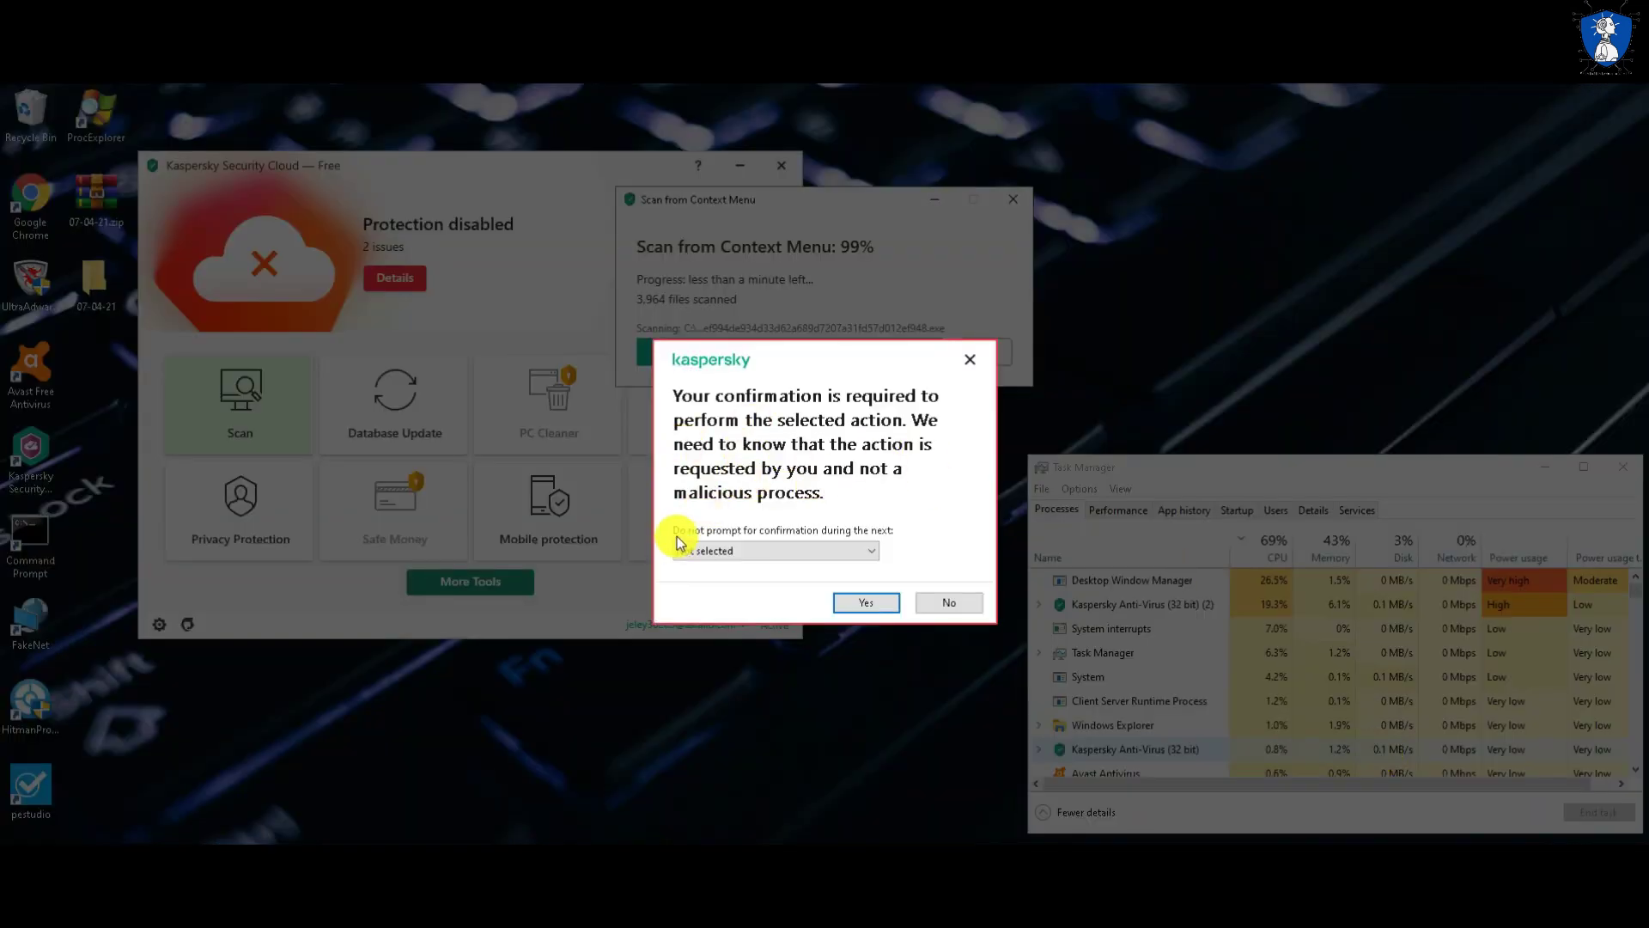
{"action": "left_click", "coordinate": [866, 602]}
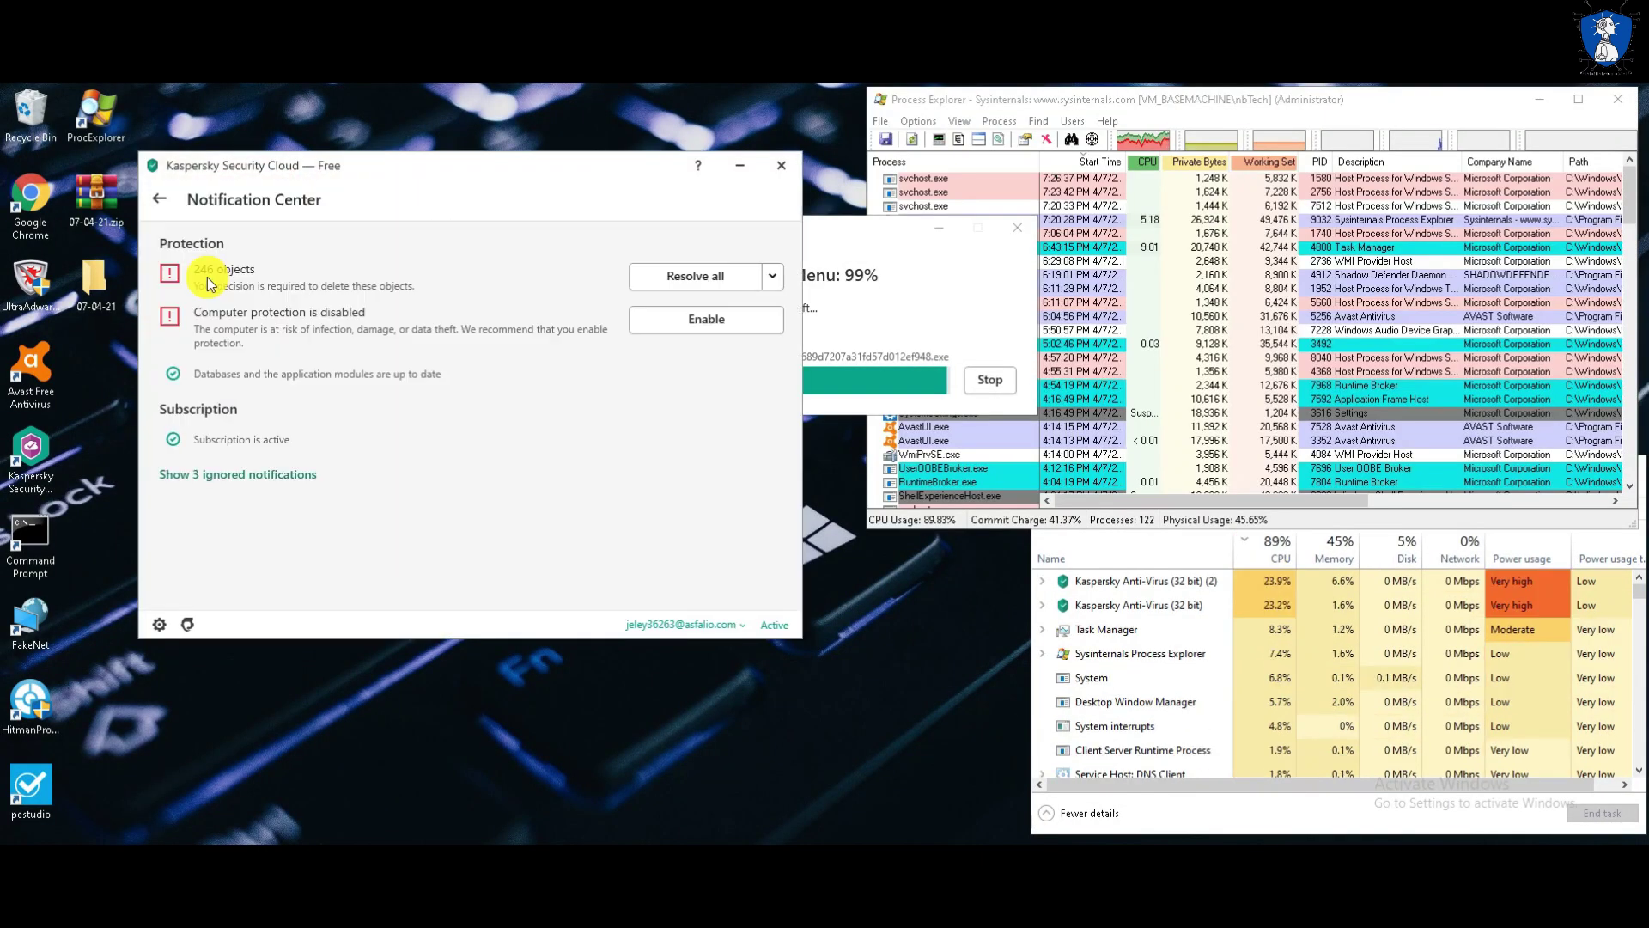
Resolve all detected objects from Kaspersky's Notification Center and bring the Kaspersky window back to the front
{"action": "left_click", "coordinate": [773, 275]}
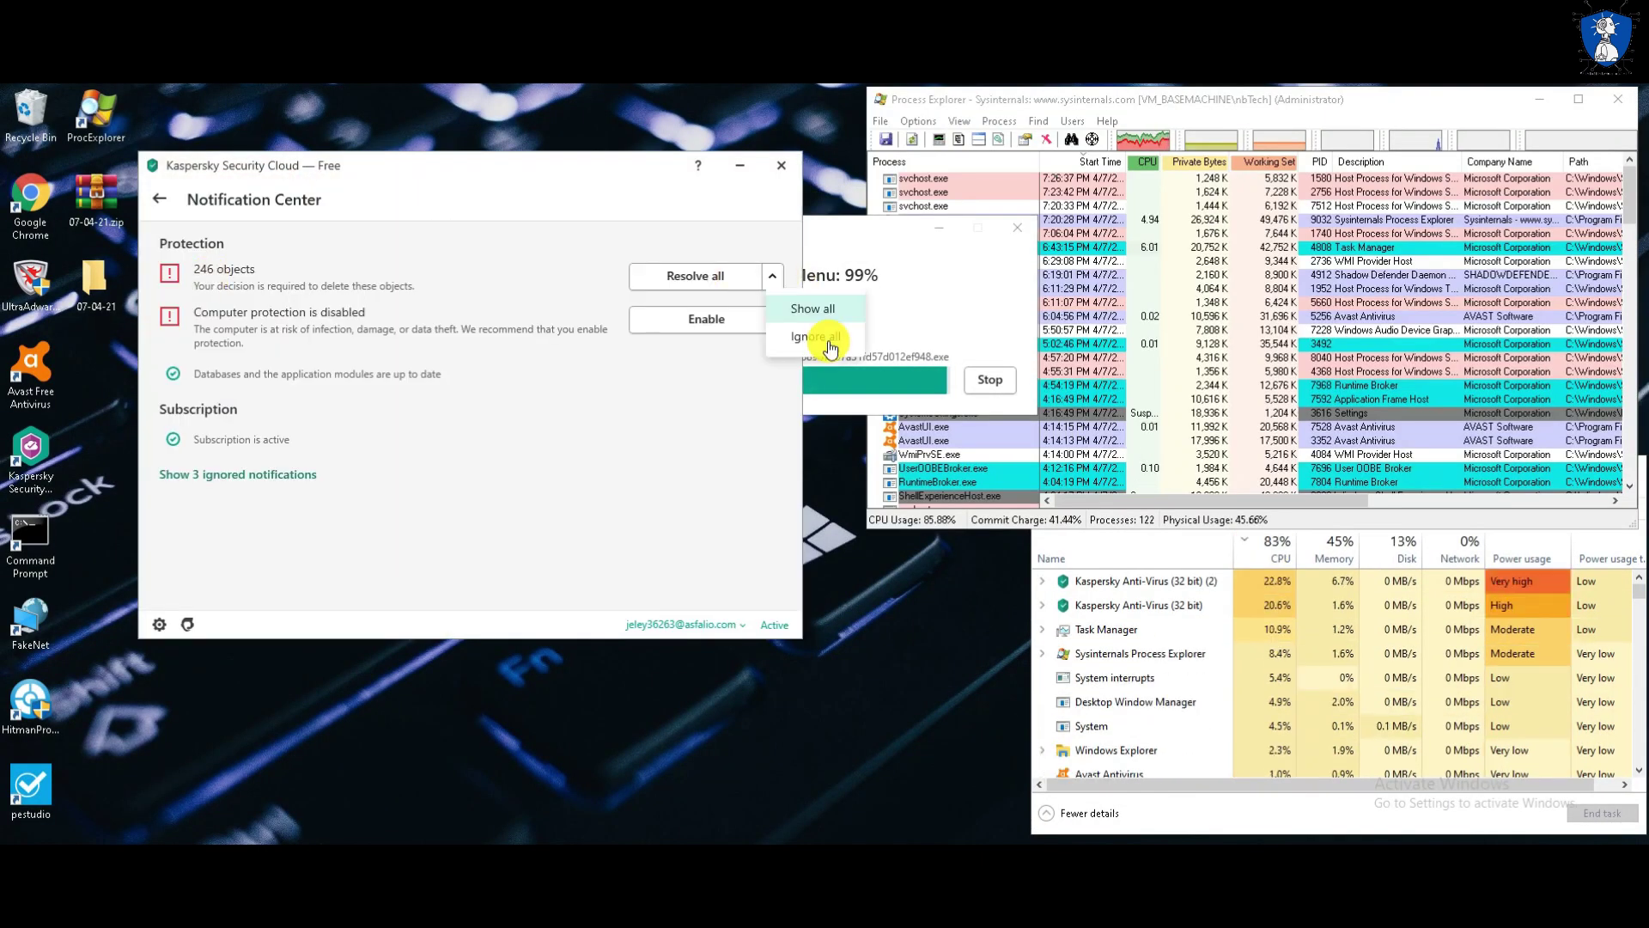
{"action": "left_click", "coordinate": [664, 277]}
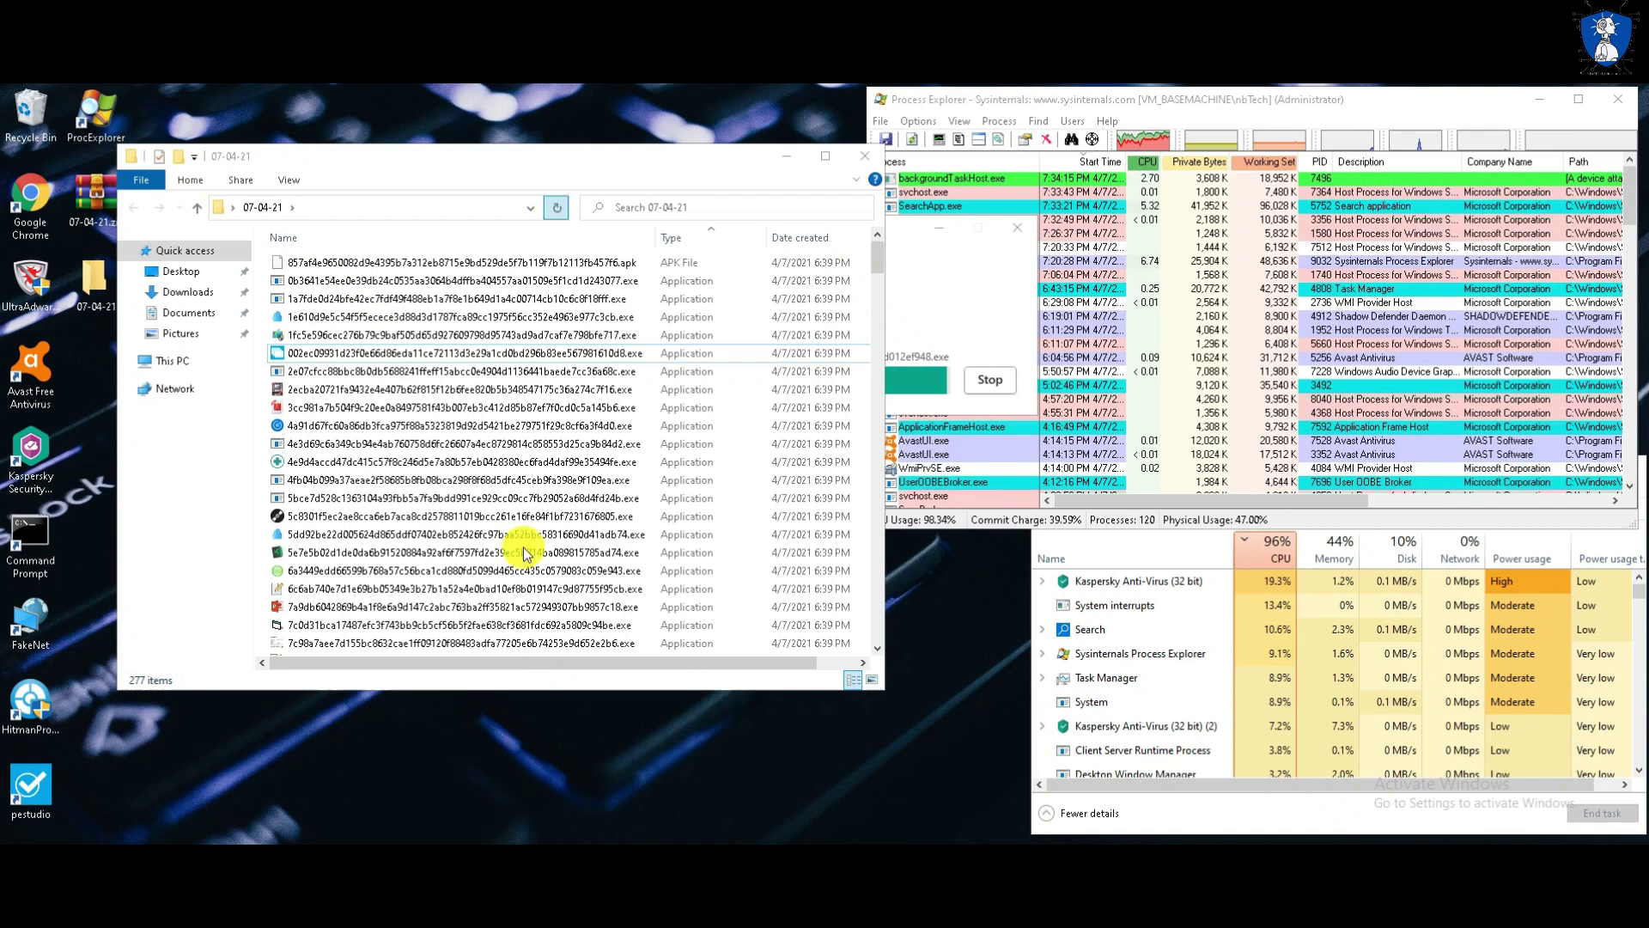
{"action": "left_click", "coordinate": [968, 309]}
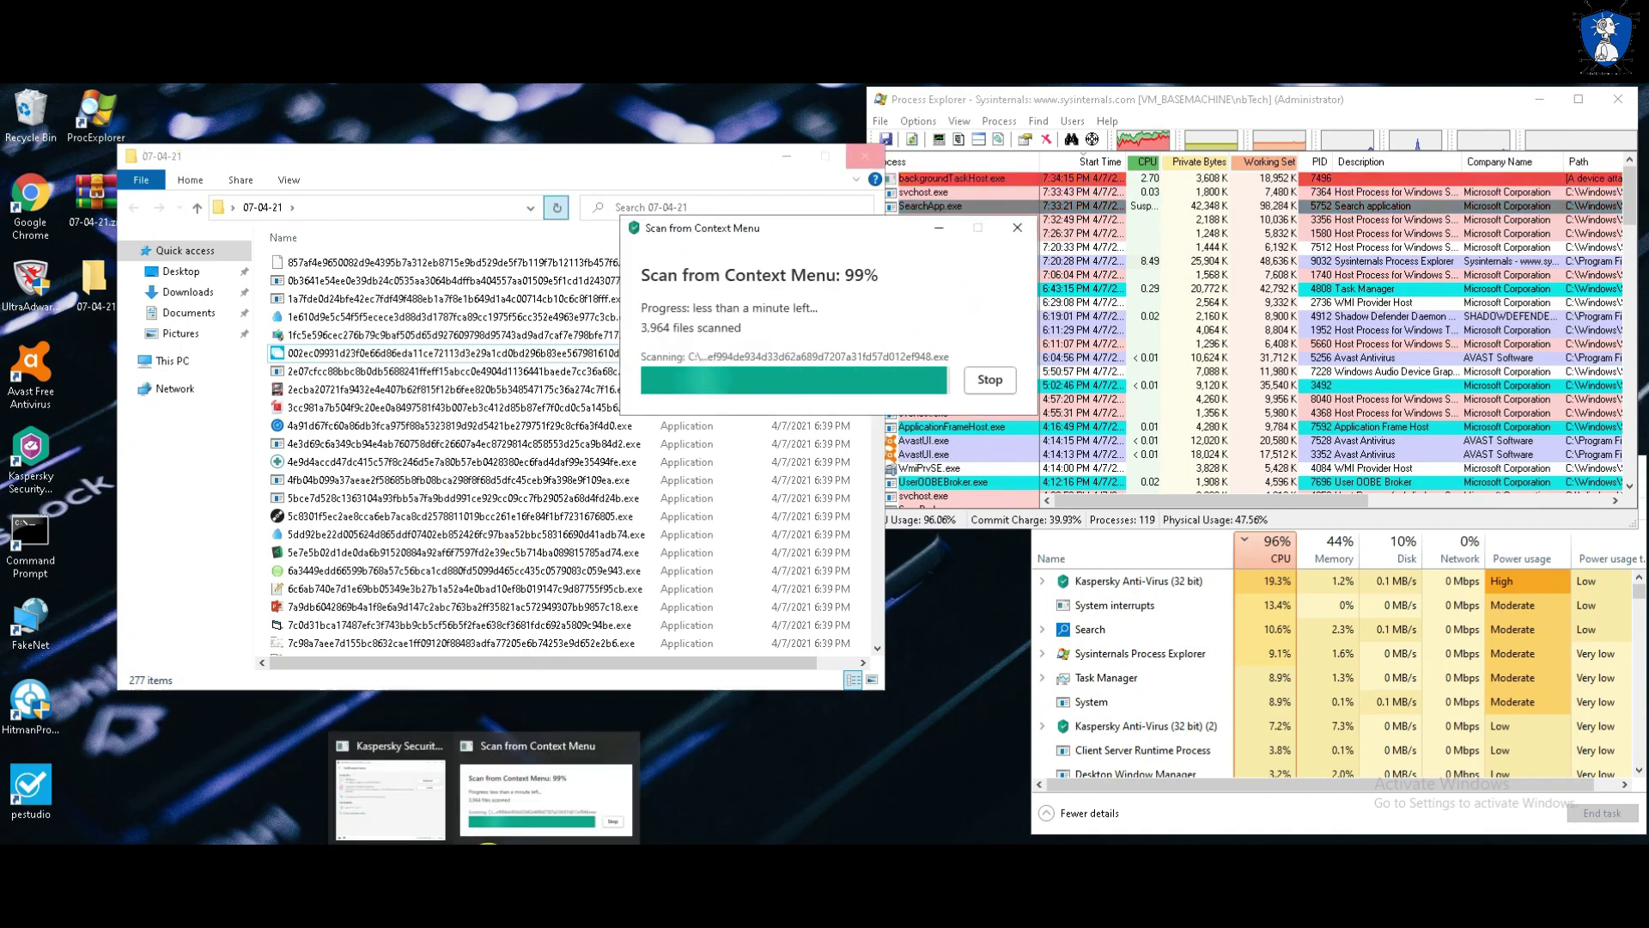
{"action": "left_click", "coordinate": [415, 807]}
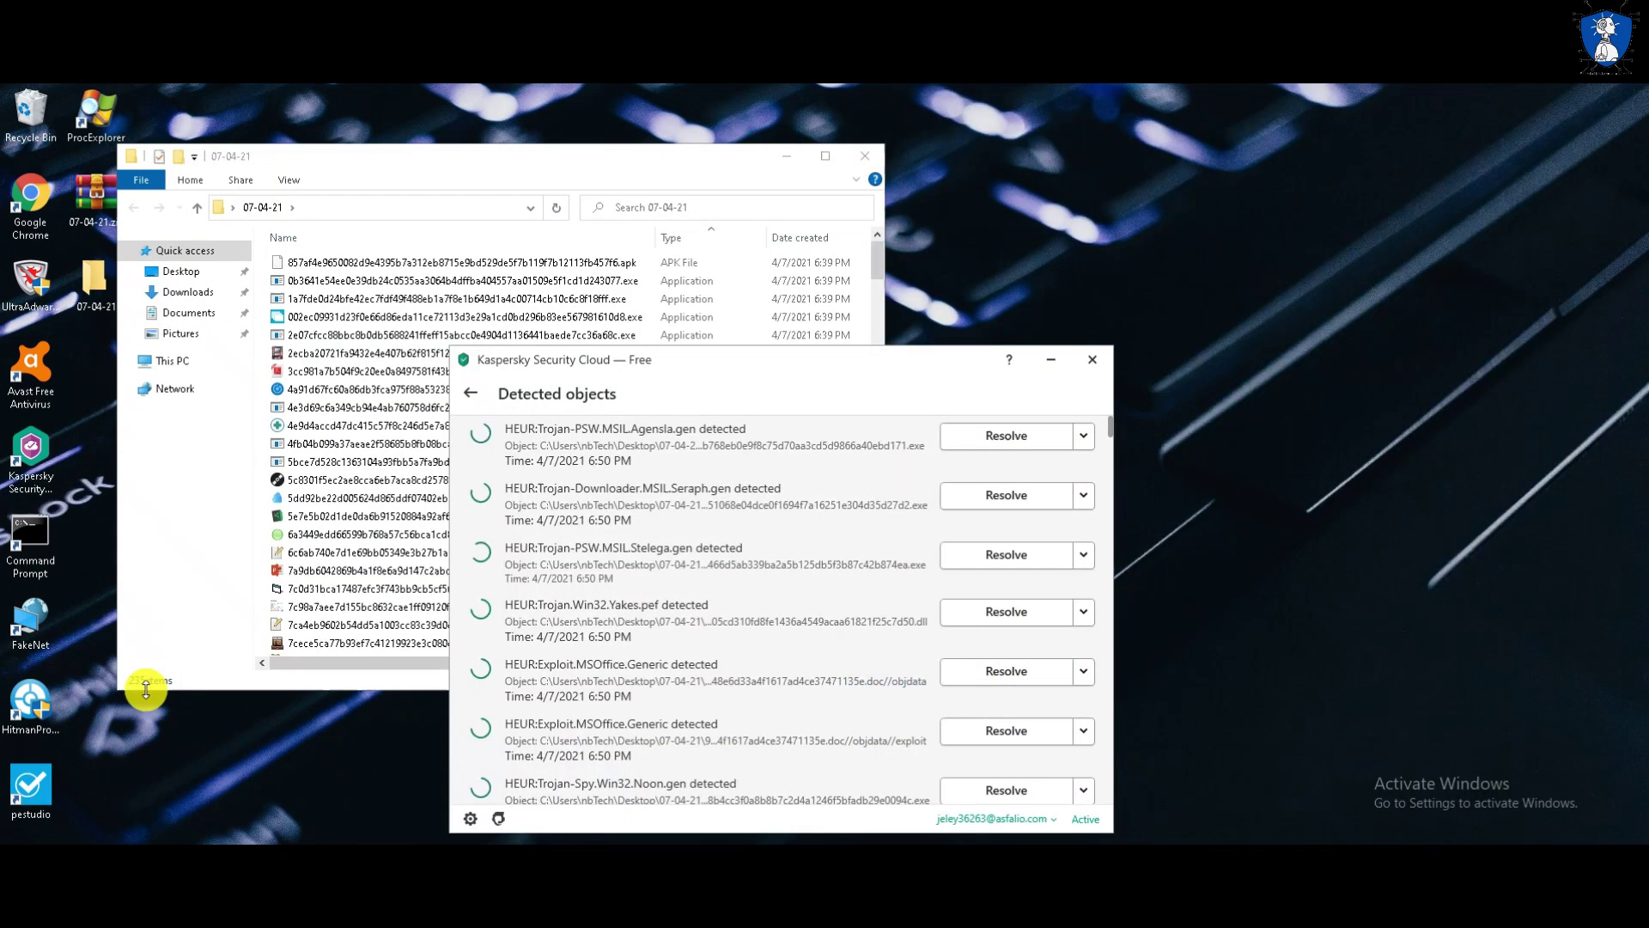
Delete the APK that Kaspersky flags as legitimate software usable by criminals, and refresh the 07-04-21 folder listing
{"action": "left_click", "coordinate": [146, 689]}
{"action": "left_click", "coordinate": [562, 208]}
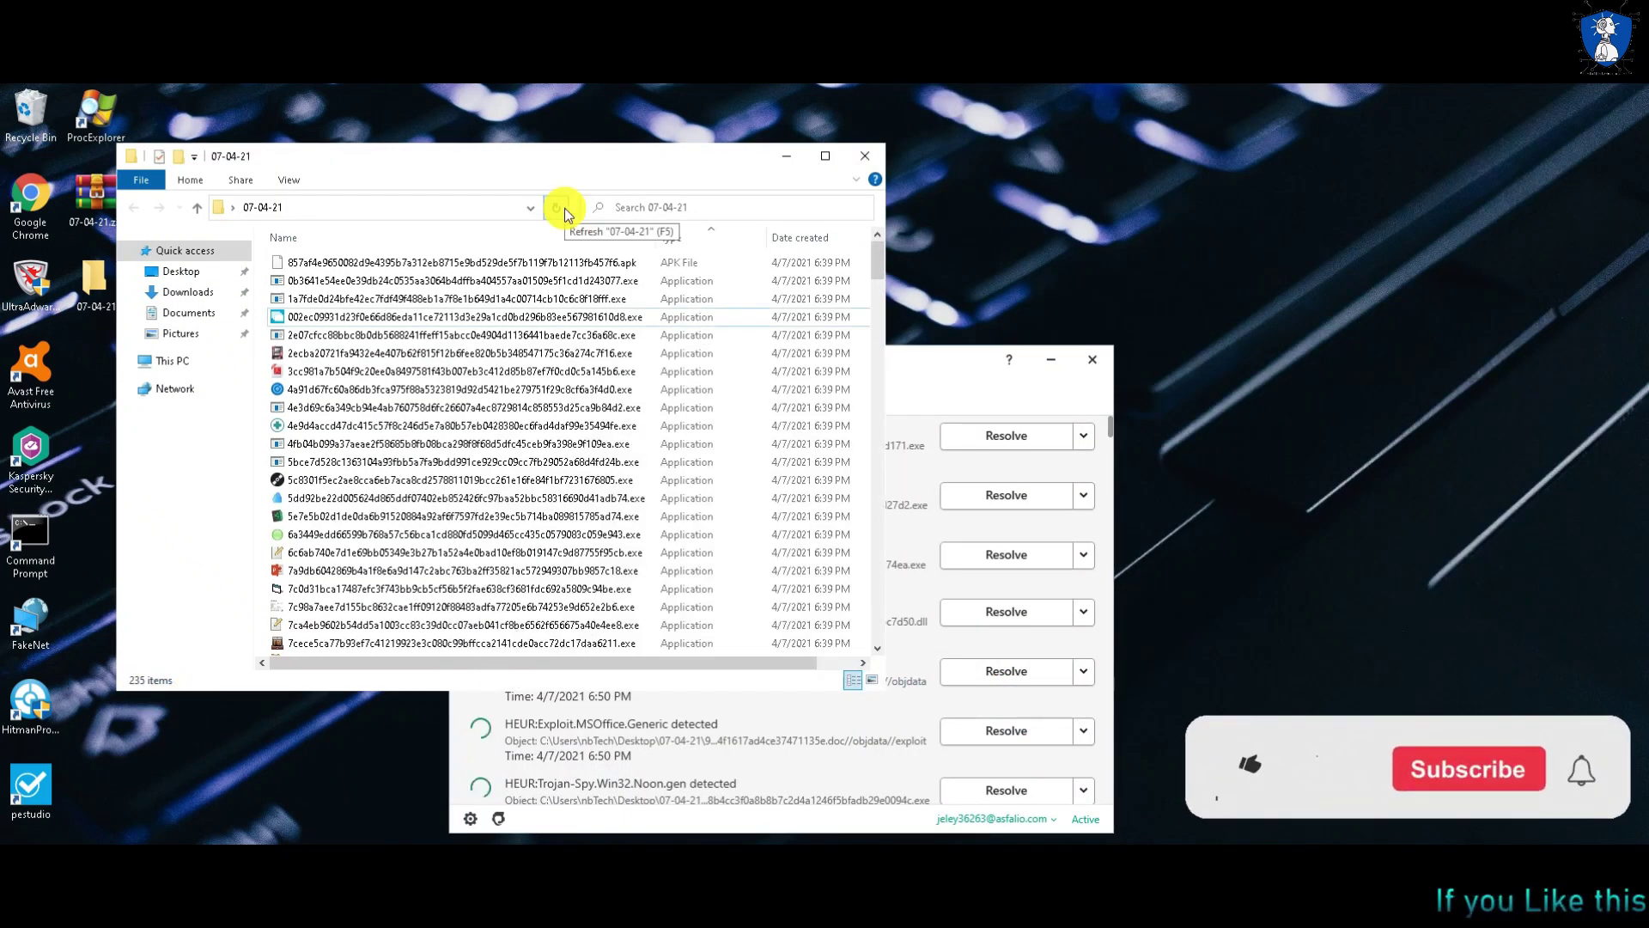
{"action": "left_click", "coordinate": [902, 368]}
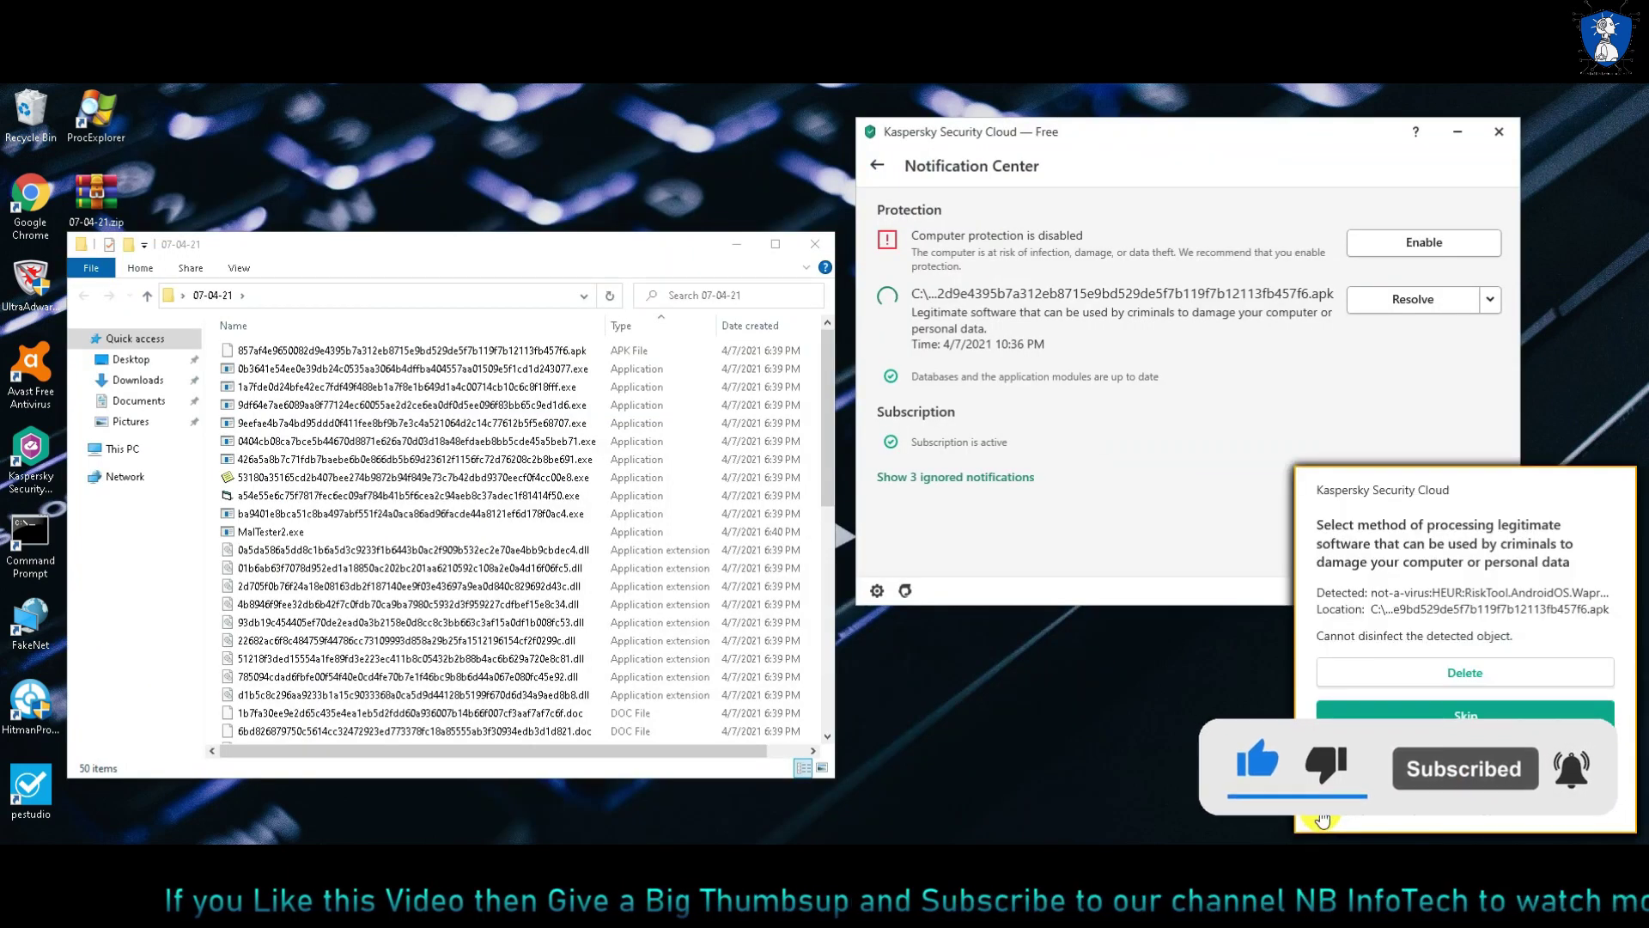
{"action": "left_click", "coordinate": [1425, 675]}
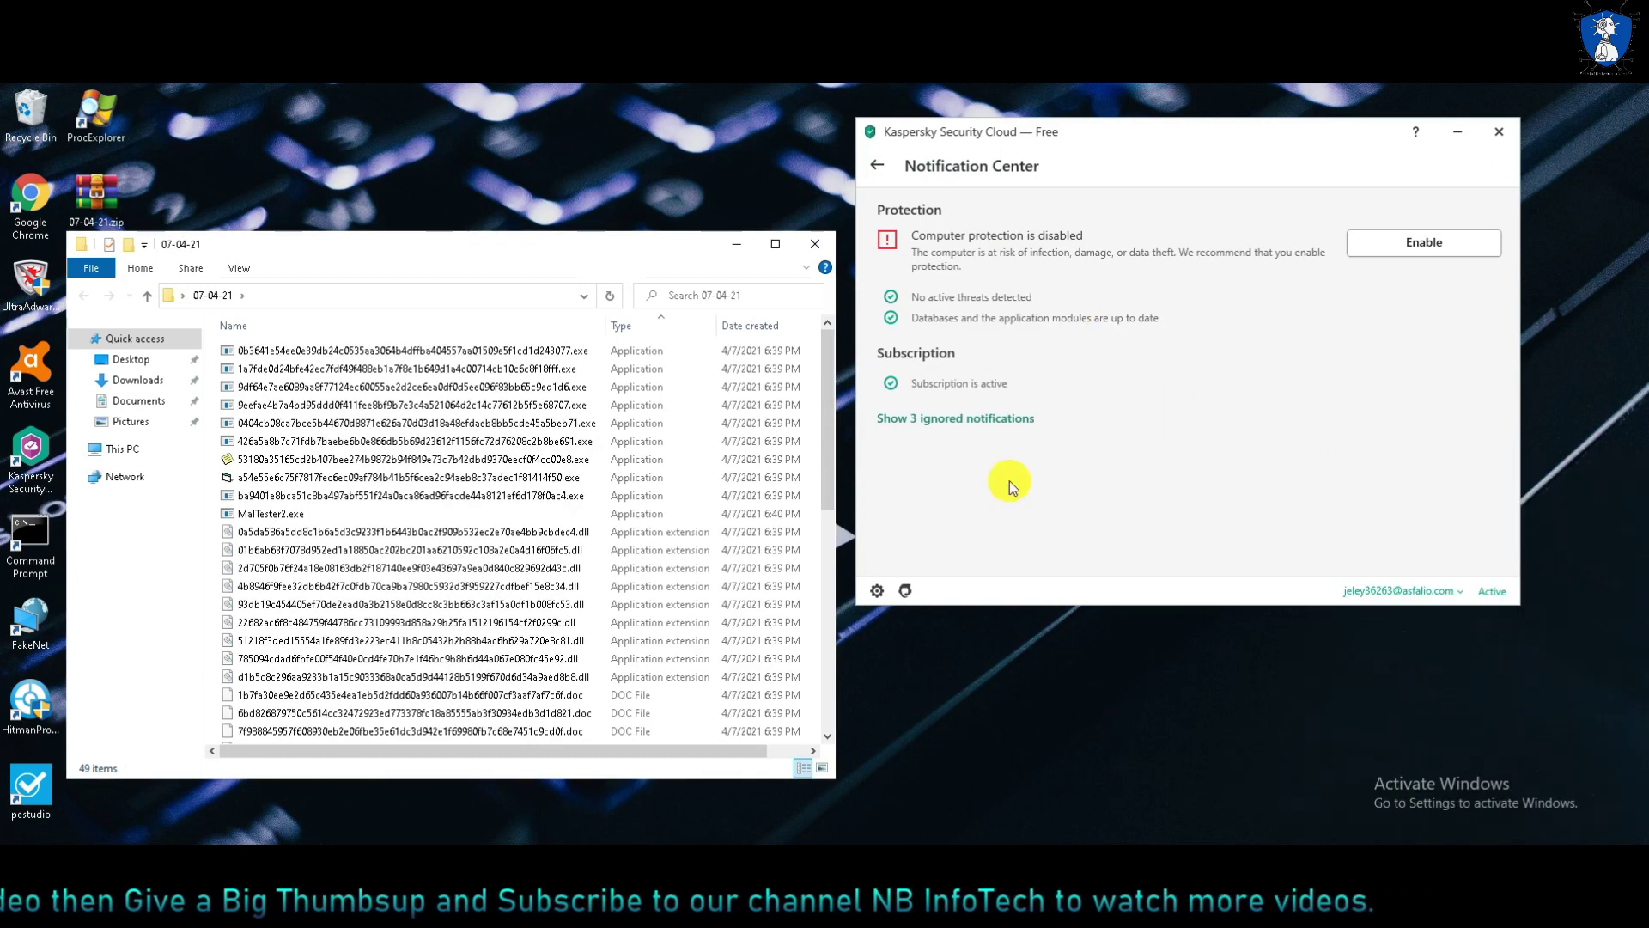
{"action": "left_click", "coordinate": [606, 298]}
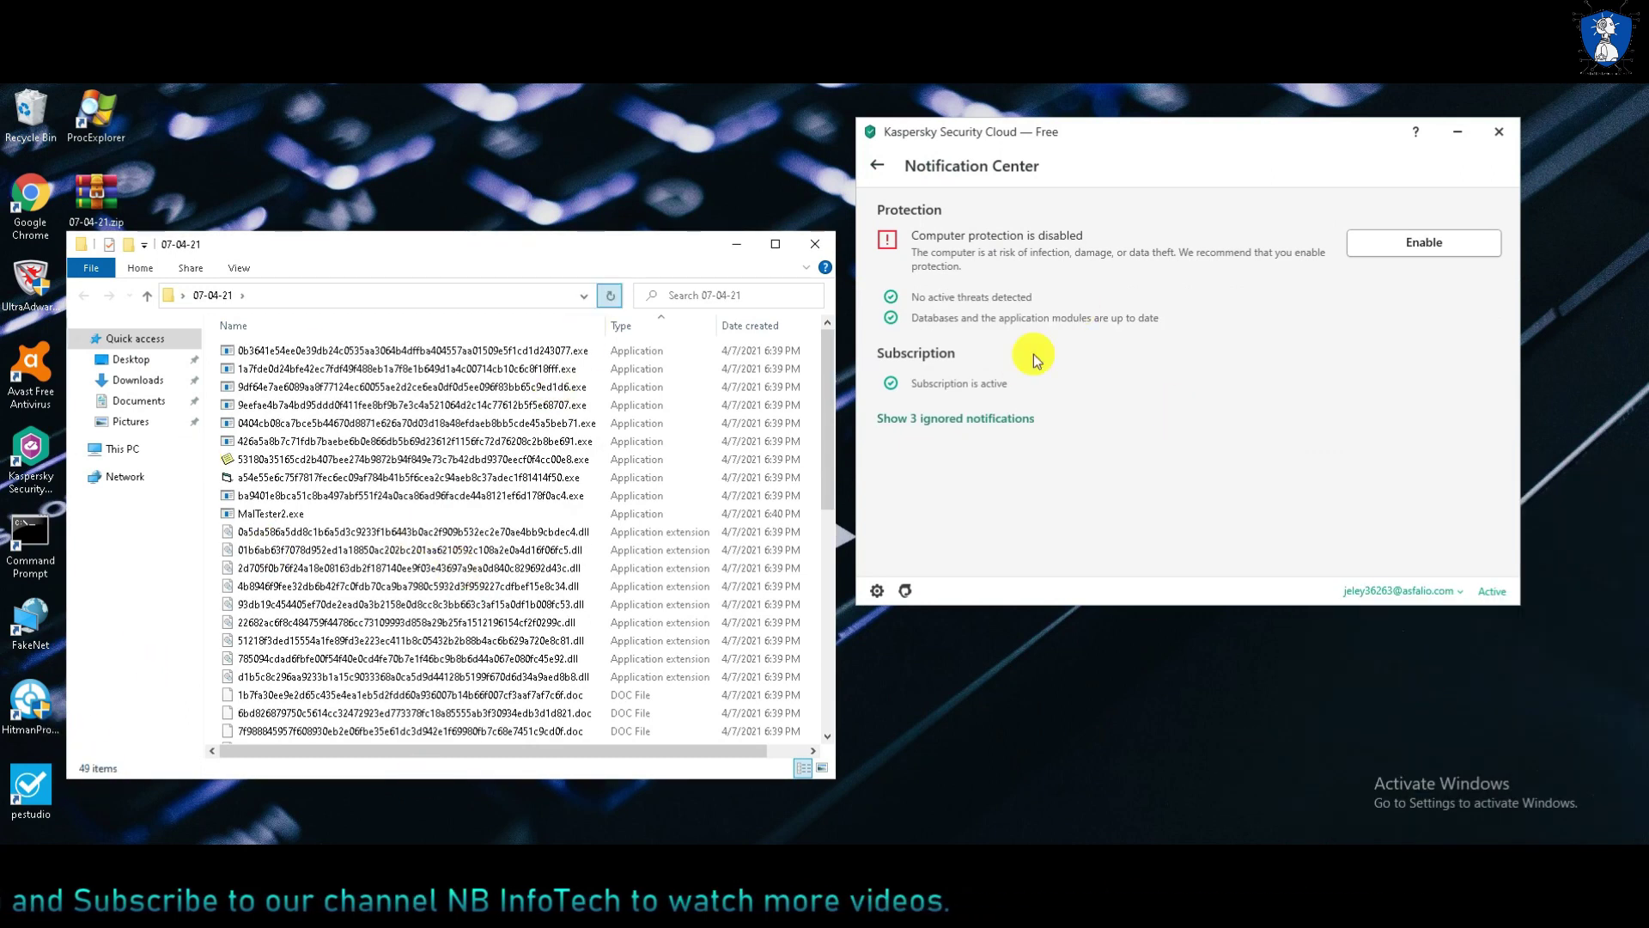
{"action": "left_click", "coordinate": [1424, 242]}
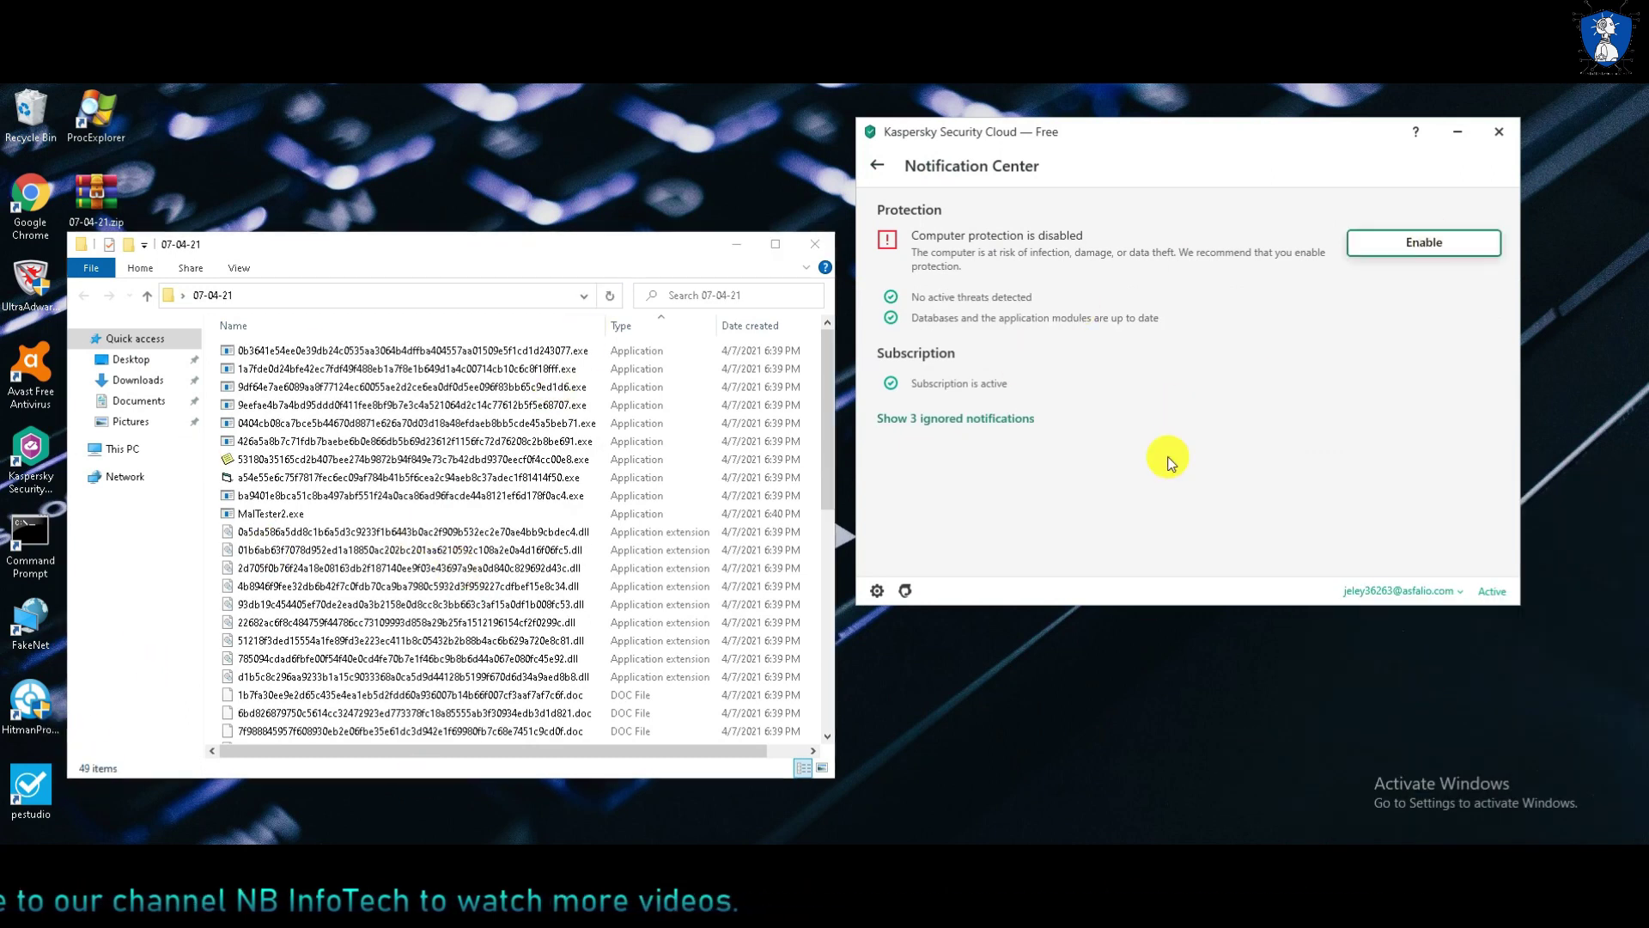
{"action": "left_click", "coordinate": [878, 171]}
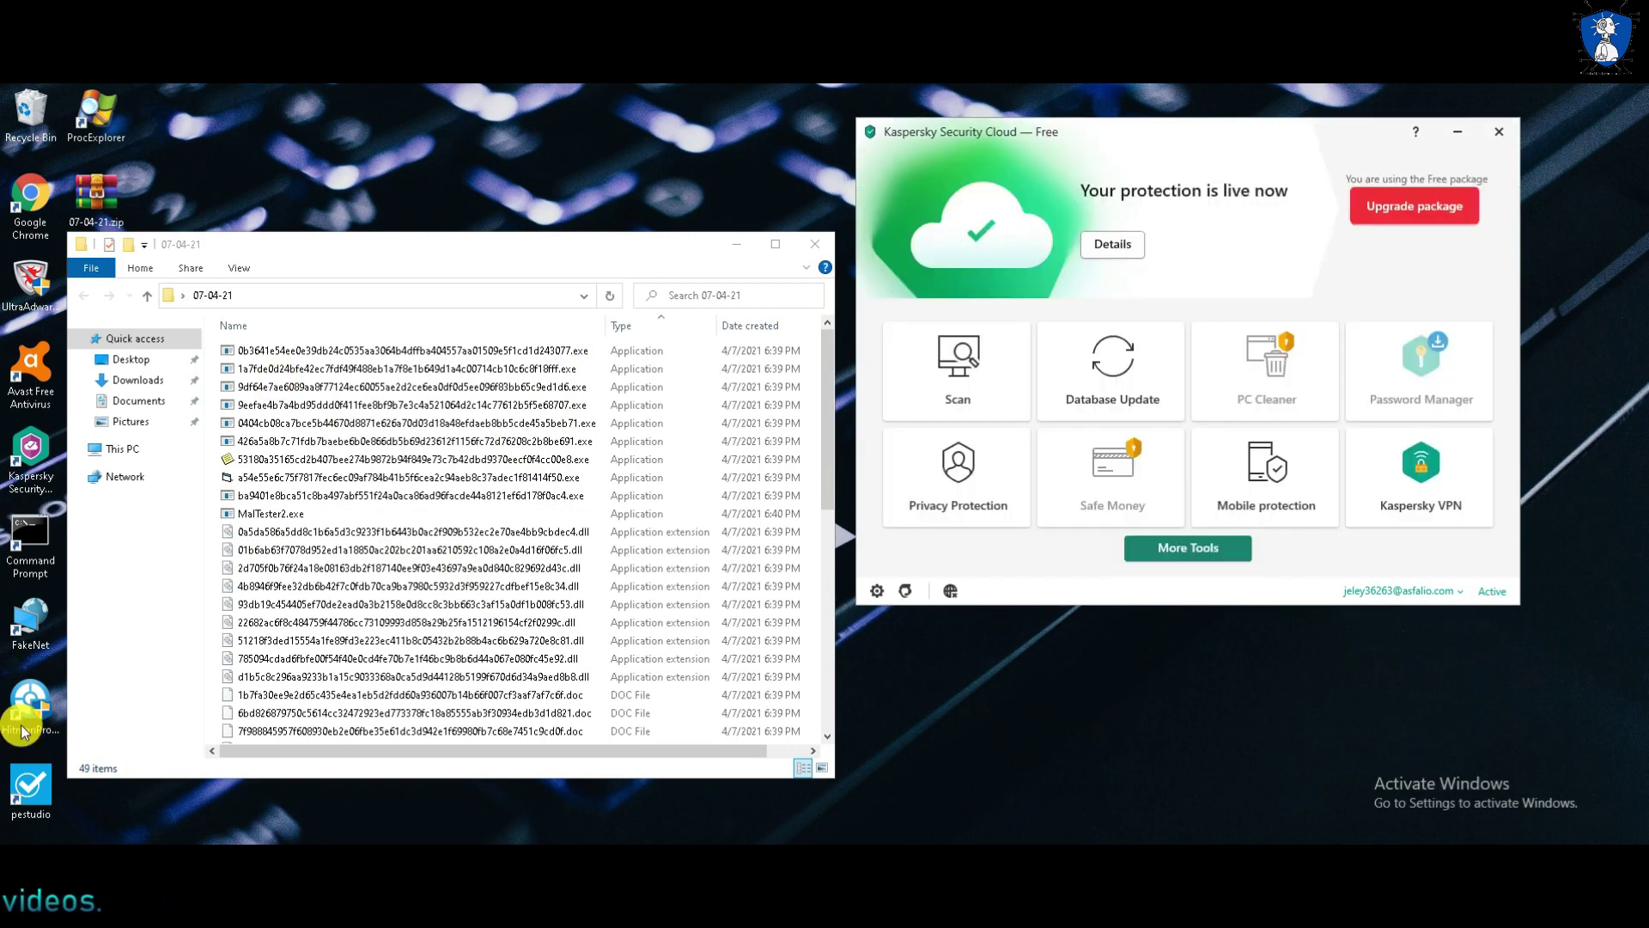
{"action": "left_click", "coordinate": [807, 246]}
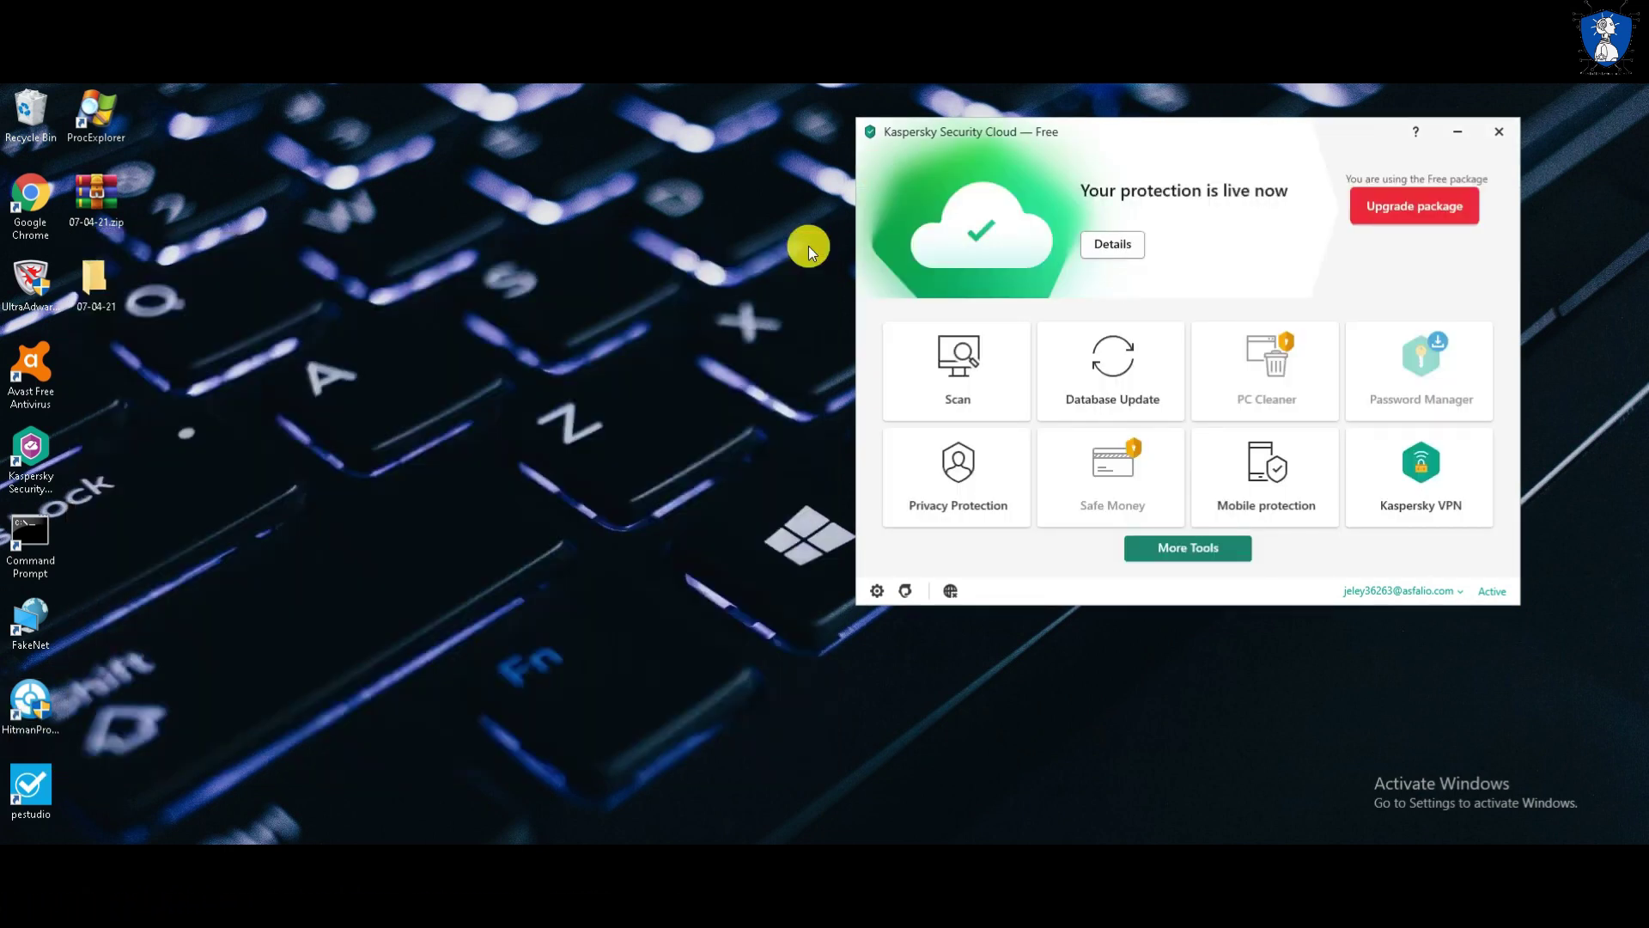
Rescan the 07-04-21 desktop folder with Kaspersky, opening Task Manager while it runs, and close the scan window
{"action": "left_click", "coordinate": [98, 291]}
{"action": "double_click", "coordinate": [98, 290]}
{"action": "right_click", "coordinate": [97, 290]}
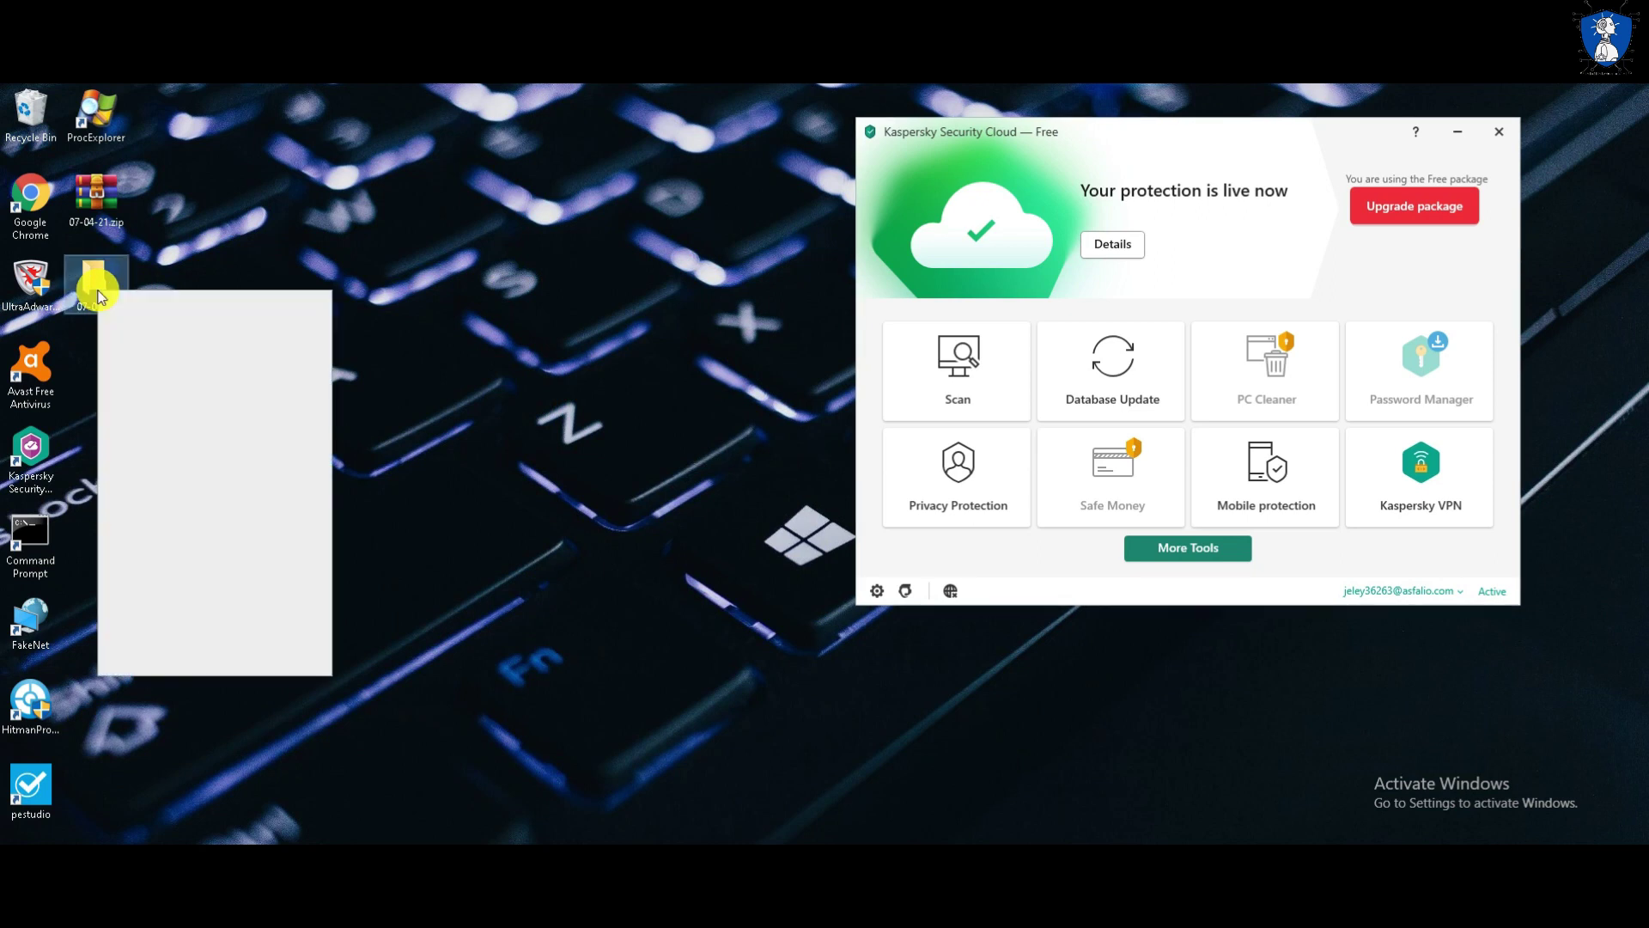
{"action": "left_click", "coordinate": [141, 345]}
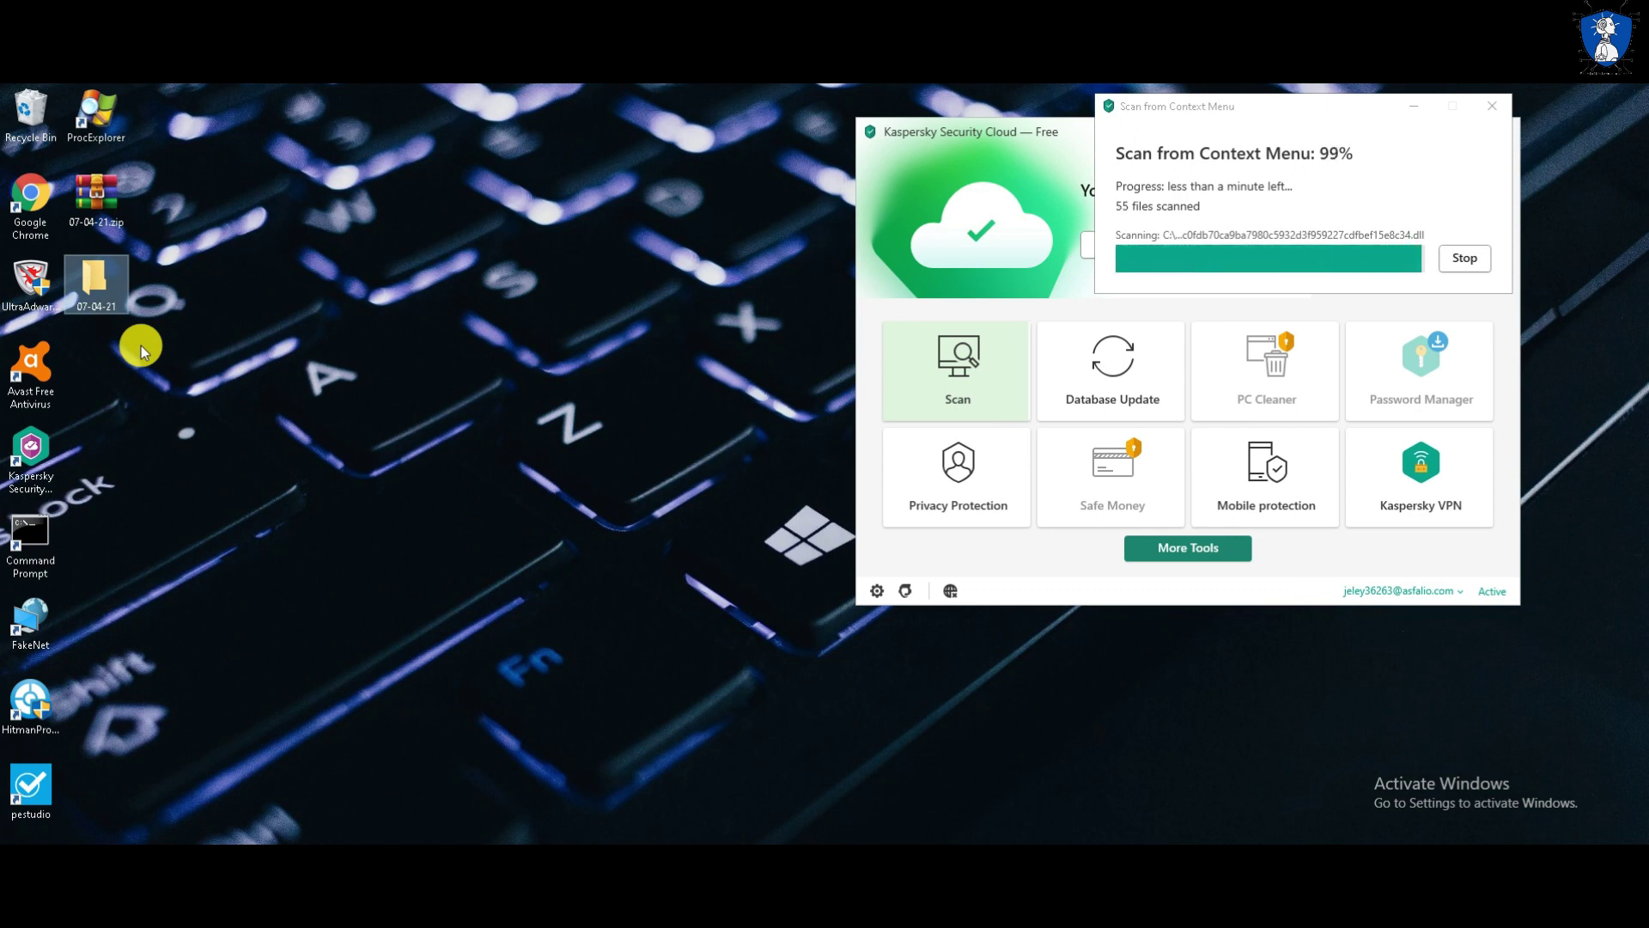
{"action": "right_click", "coordinate": [636, 843]}
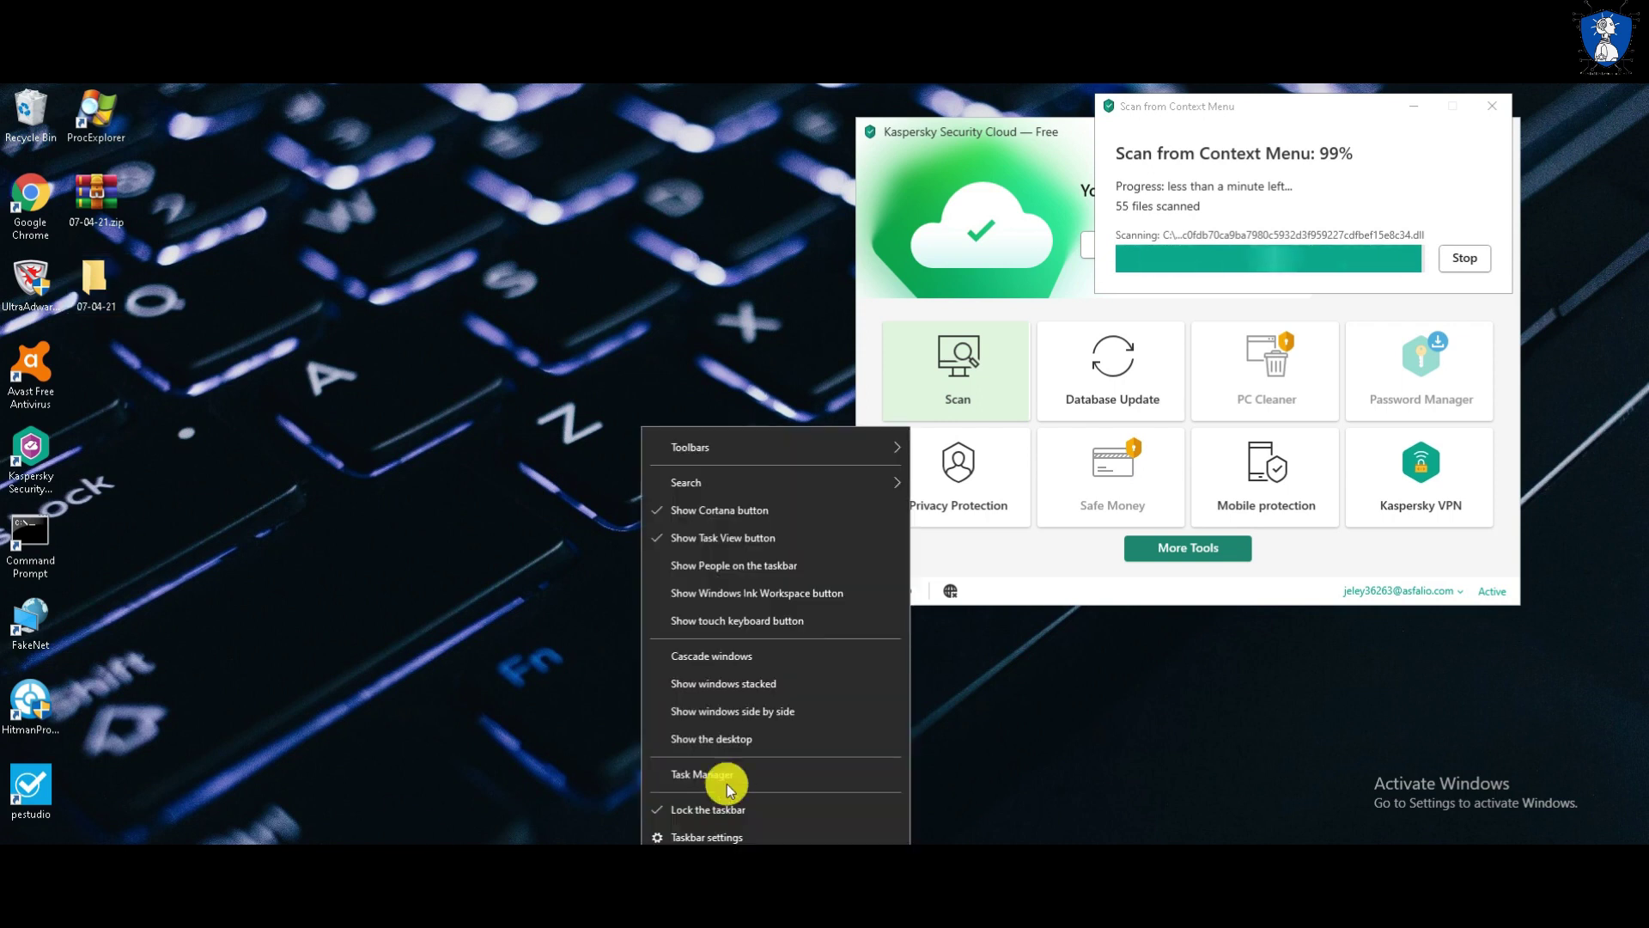
{"action": "left_click", "coordinate": [726, 786]}
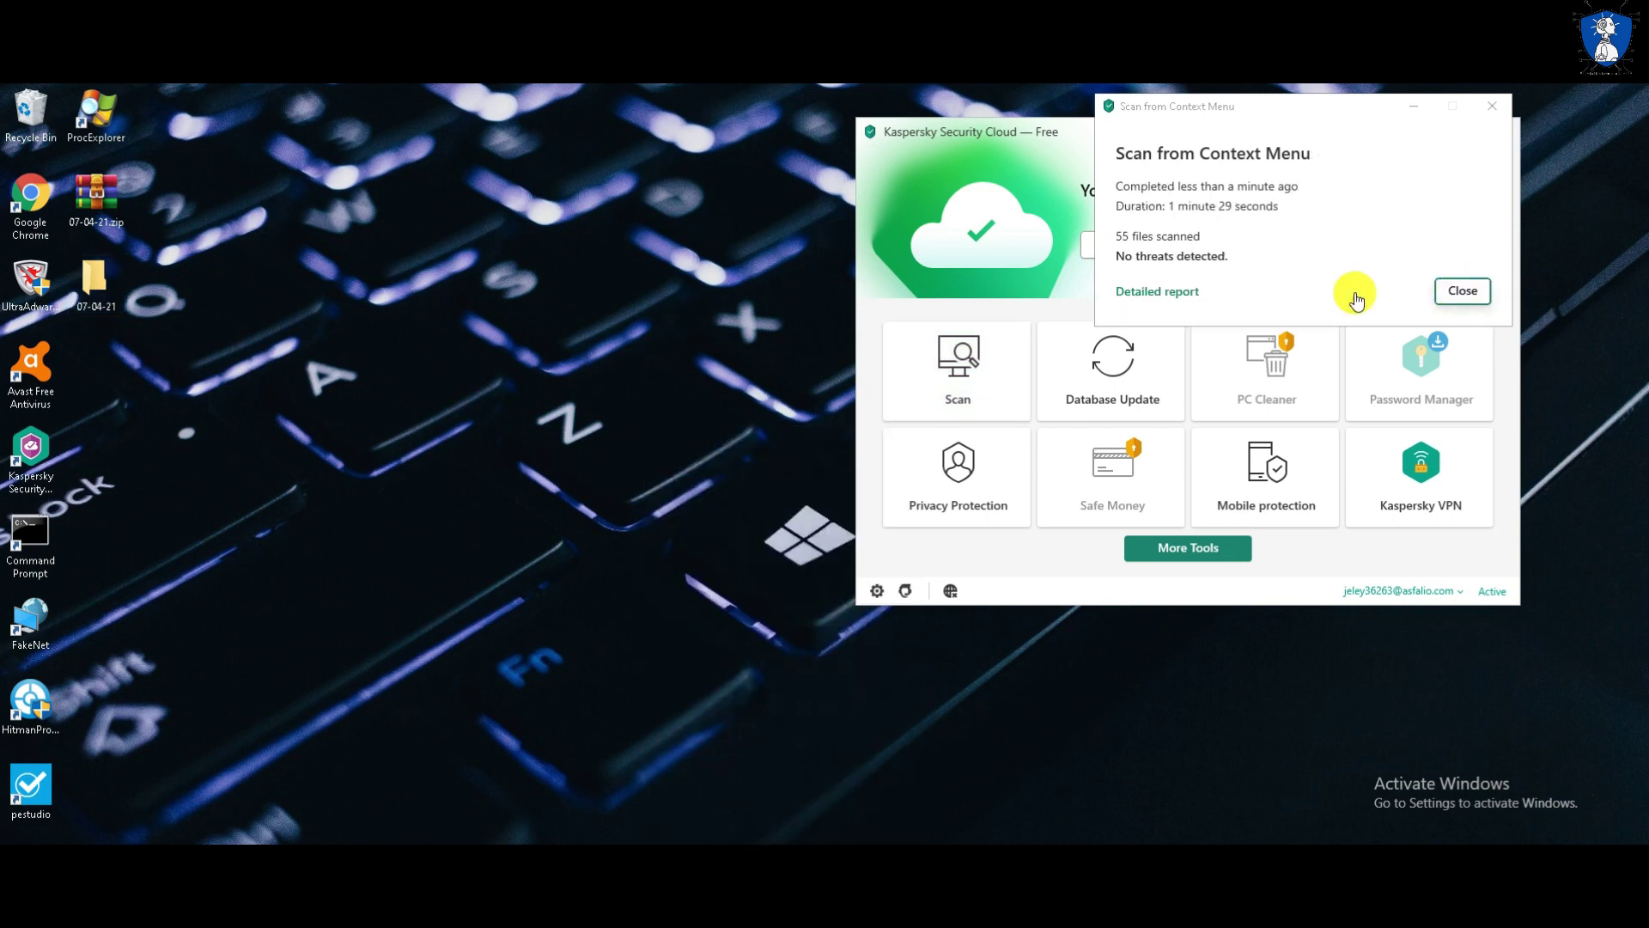
{"action": "left_click", "coordinate": [1460, 292]}
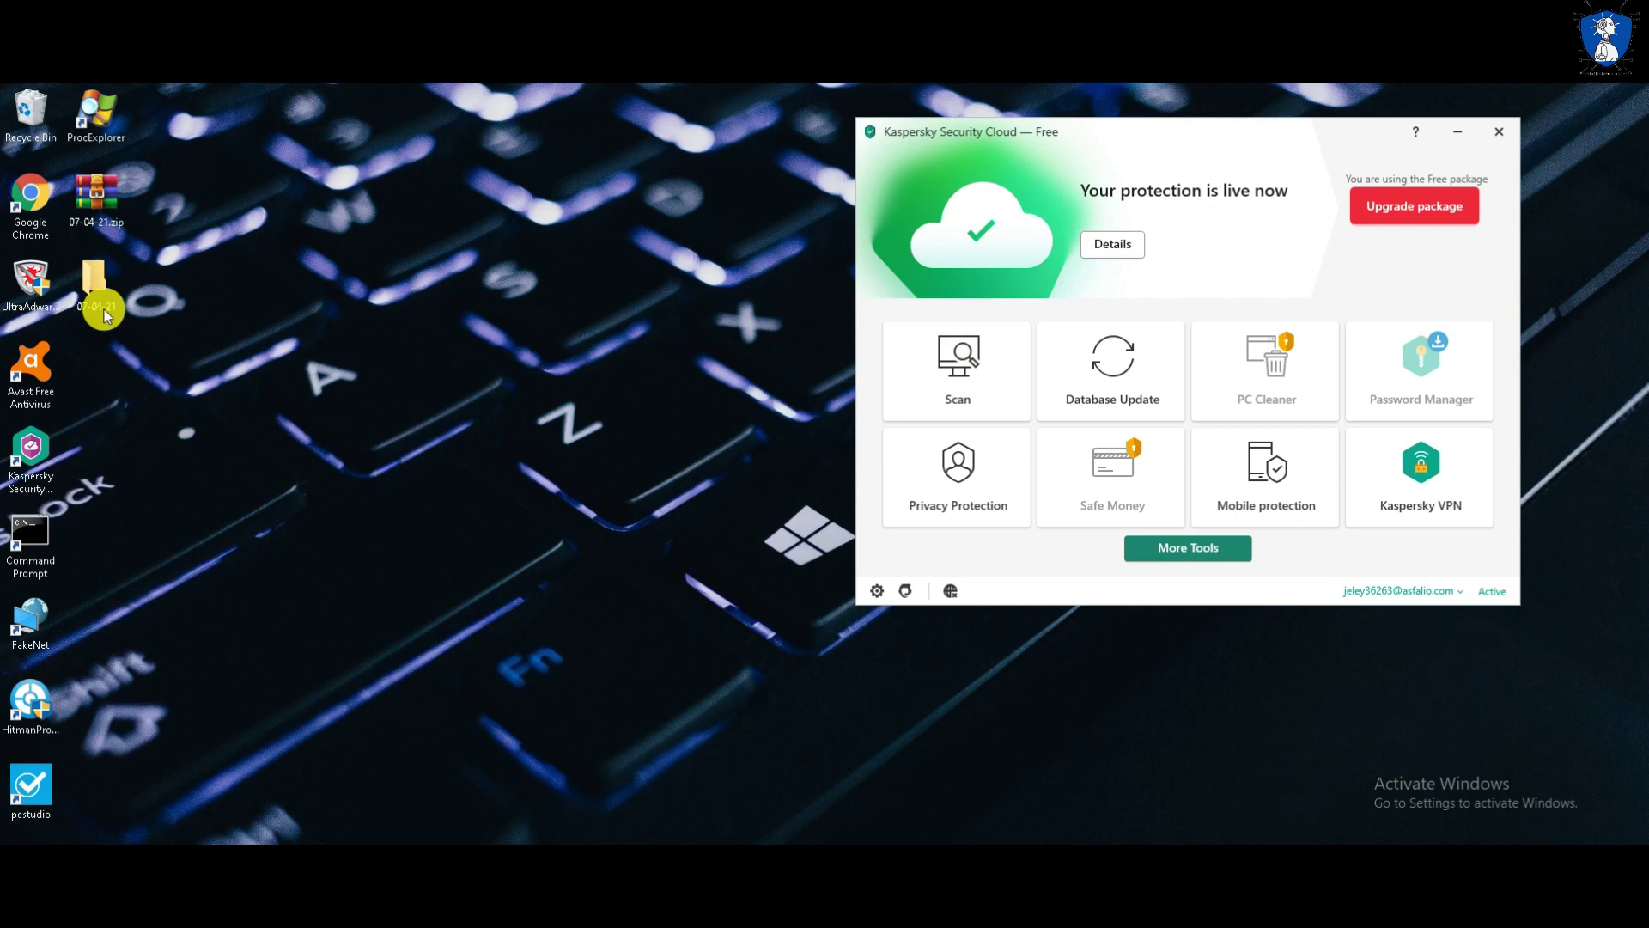
Open the 07-04-21 folder and Process Explorer, and start MalTester2's run by answering y to the real-time protection question
{"action": "double_click", "coordinate": [95, 283]}
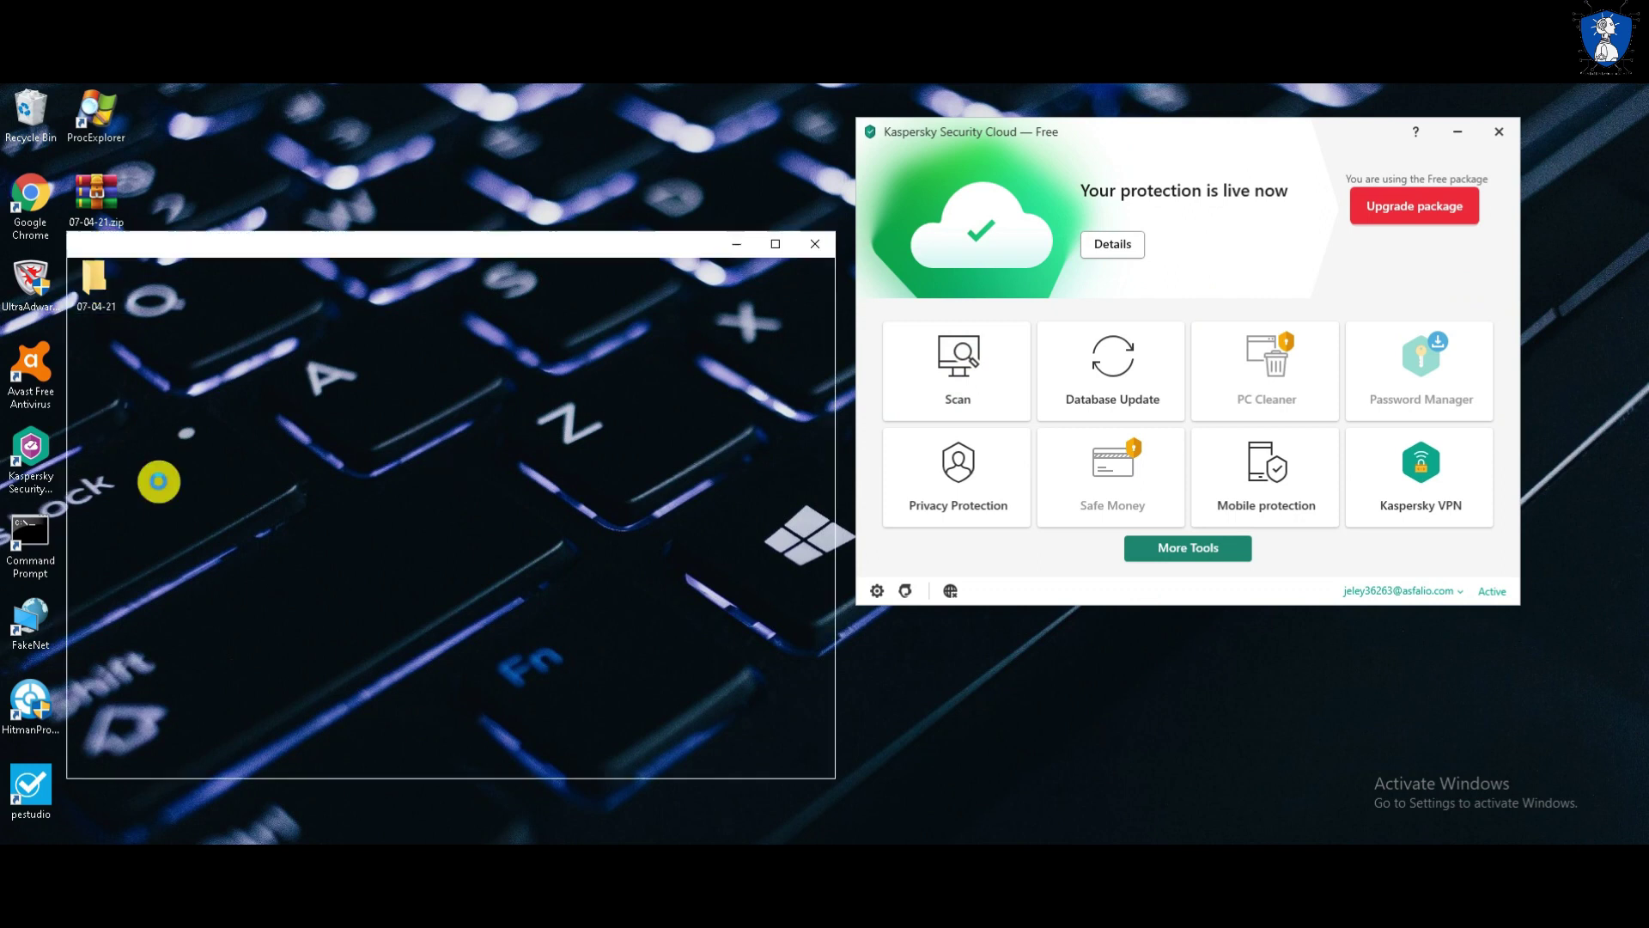
{"action": "left_click_drag", "start_coordinate": [329, 251], "coordinate": [331, 191]}
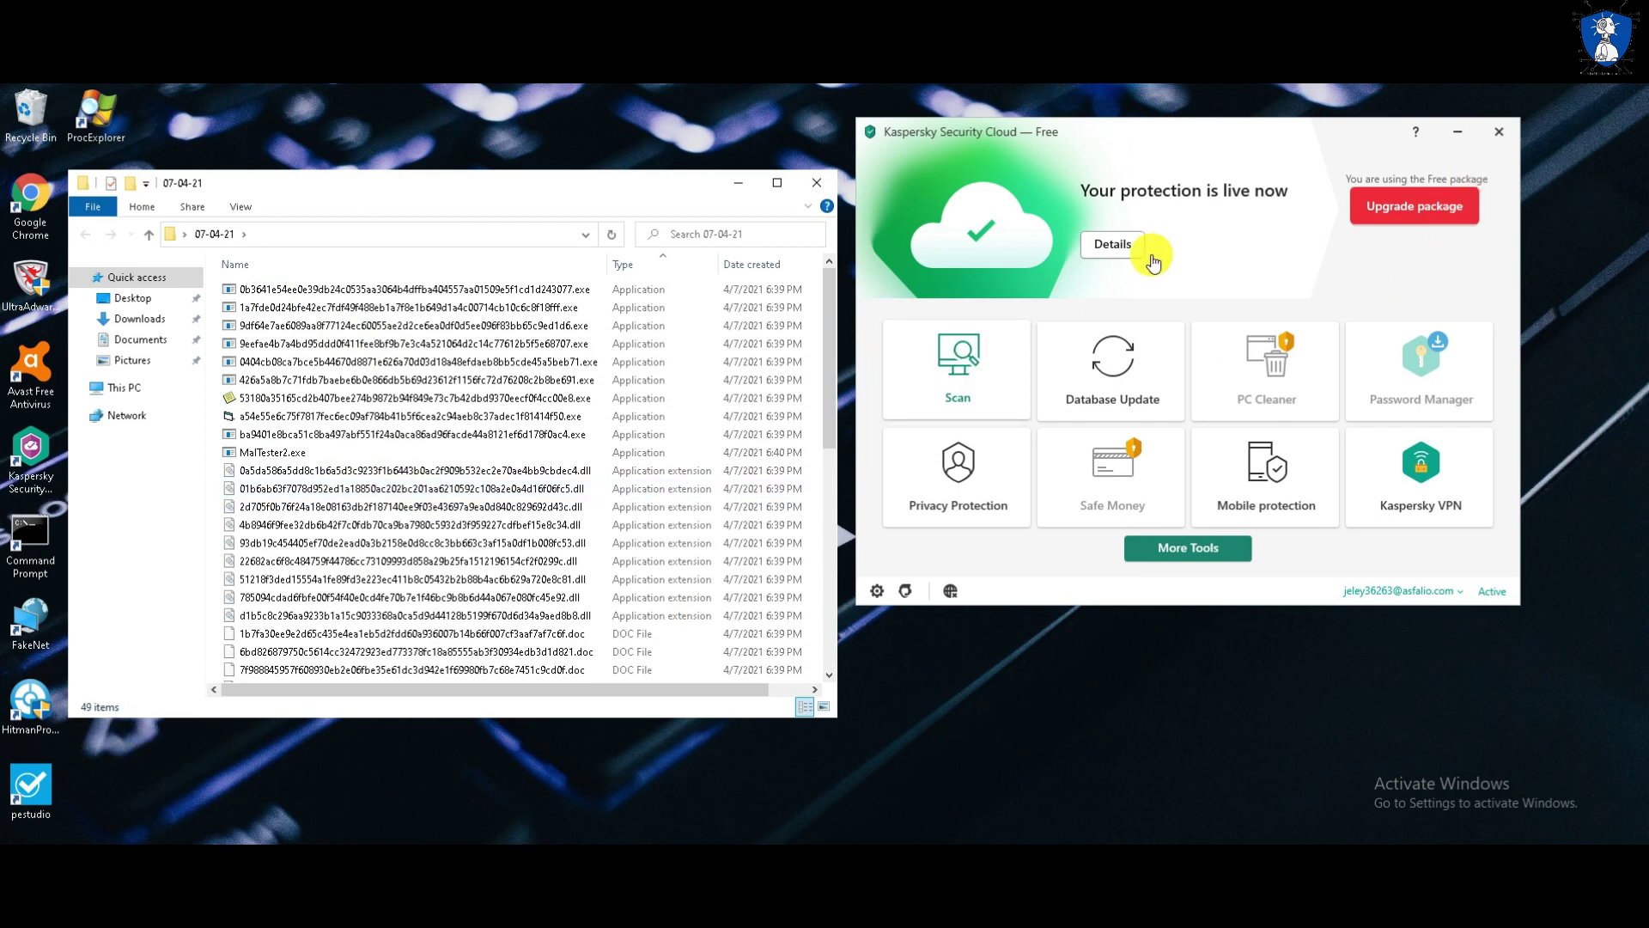
{"action": "double_click", "coordinate": [105, 127]}
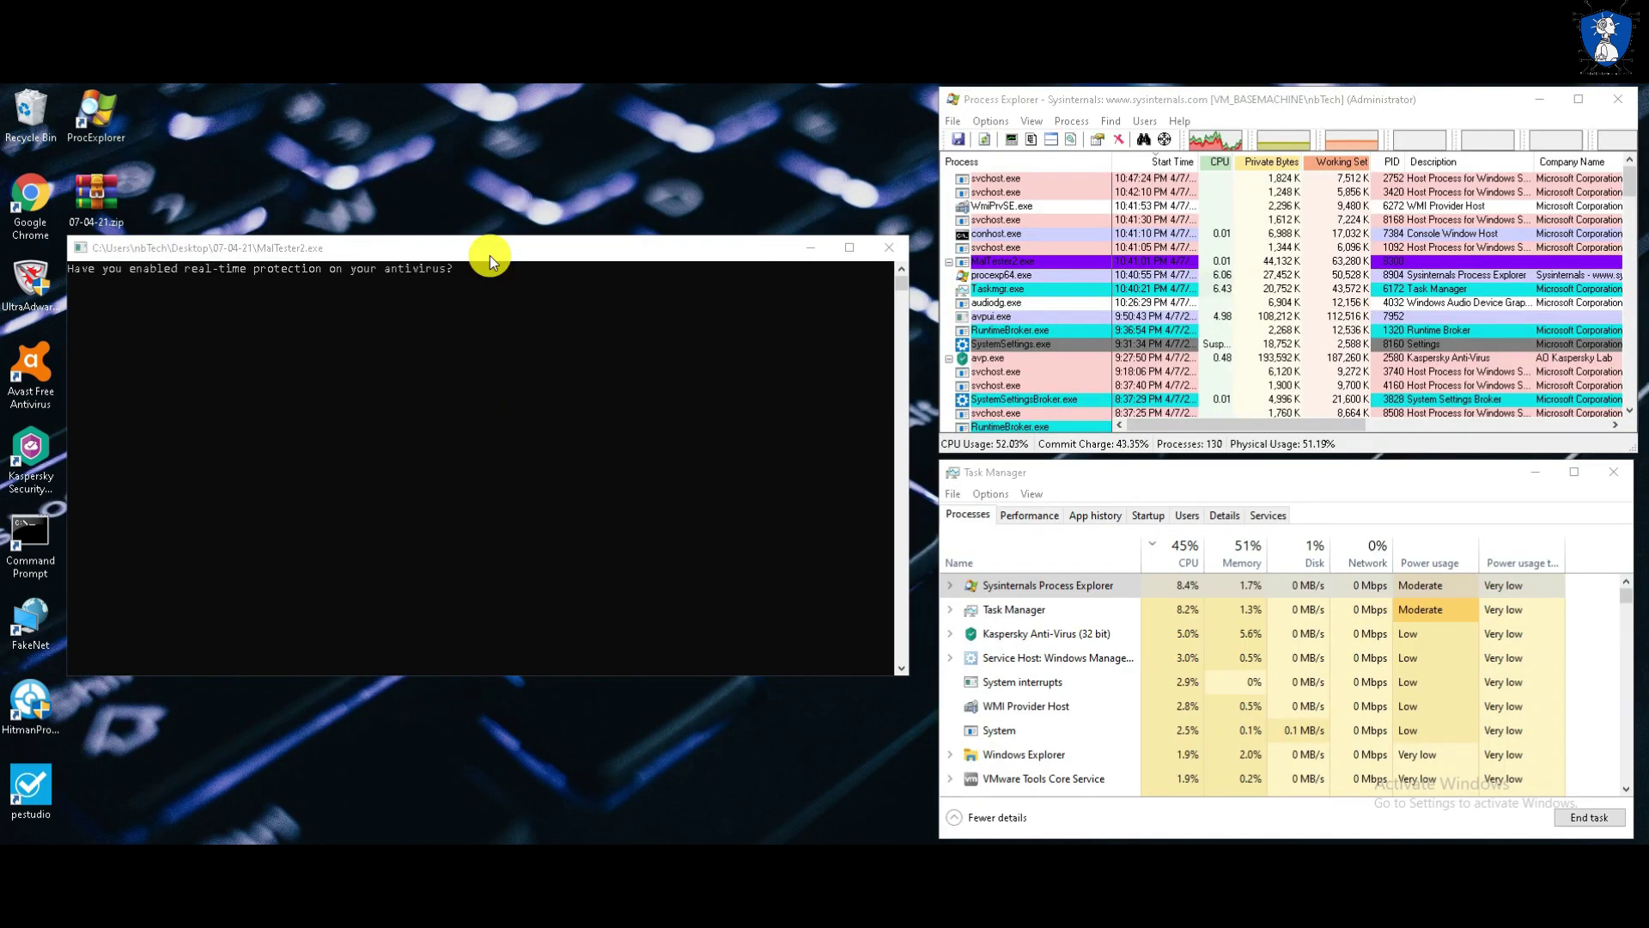
{"action": "type", "text": "y"}
{"action": "key", "text": "Return"}
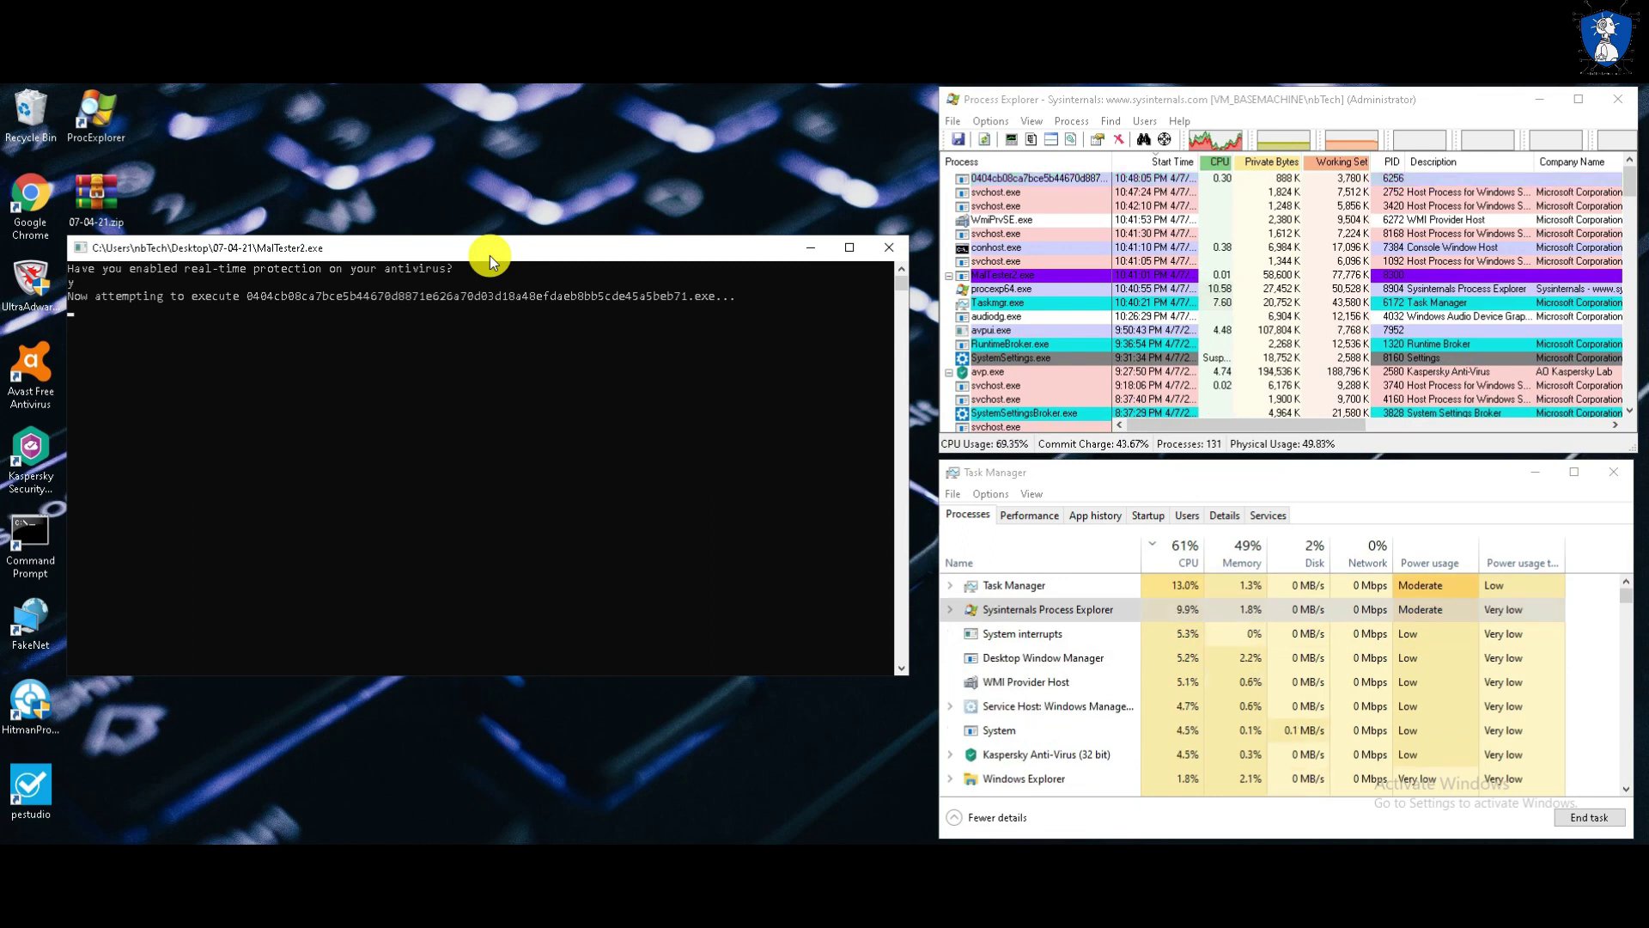
Try to kill the sample process whose name begins with 53180a35 in Process Explorer, and dismiss the resulting dialog
{"action": "left_click", "coordinate": [1074, 178]}
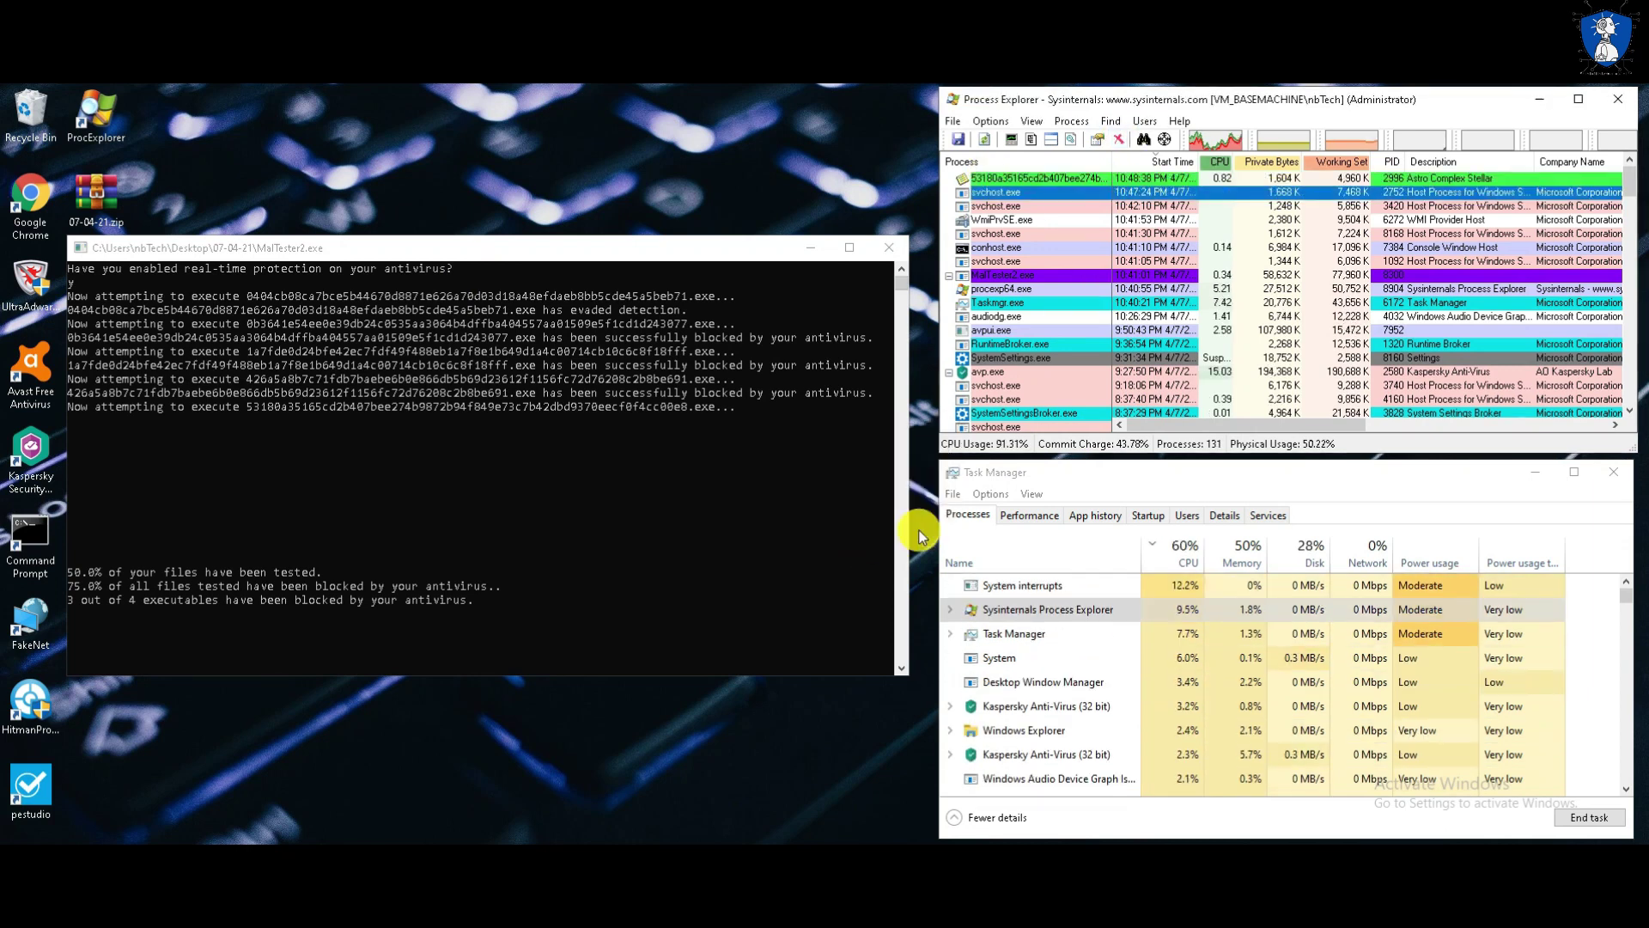
{"action": "left_click", "coordinate": [1008, 177]}
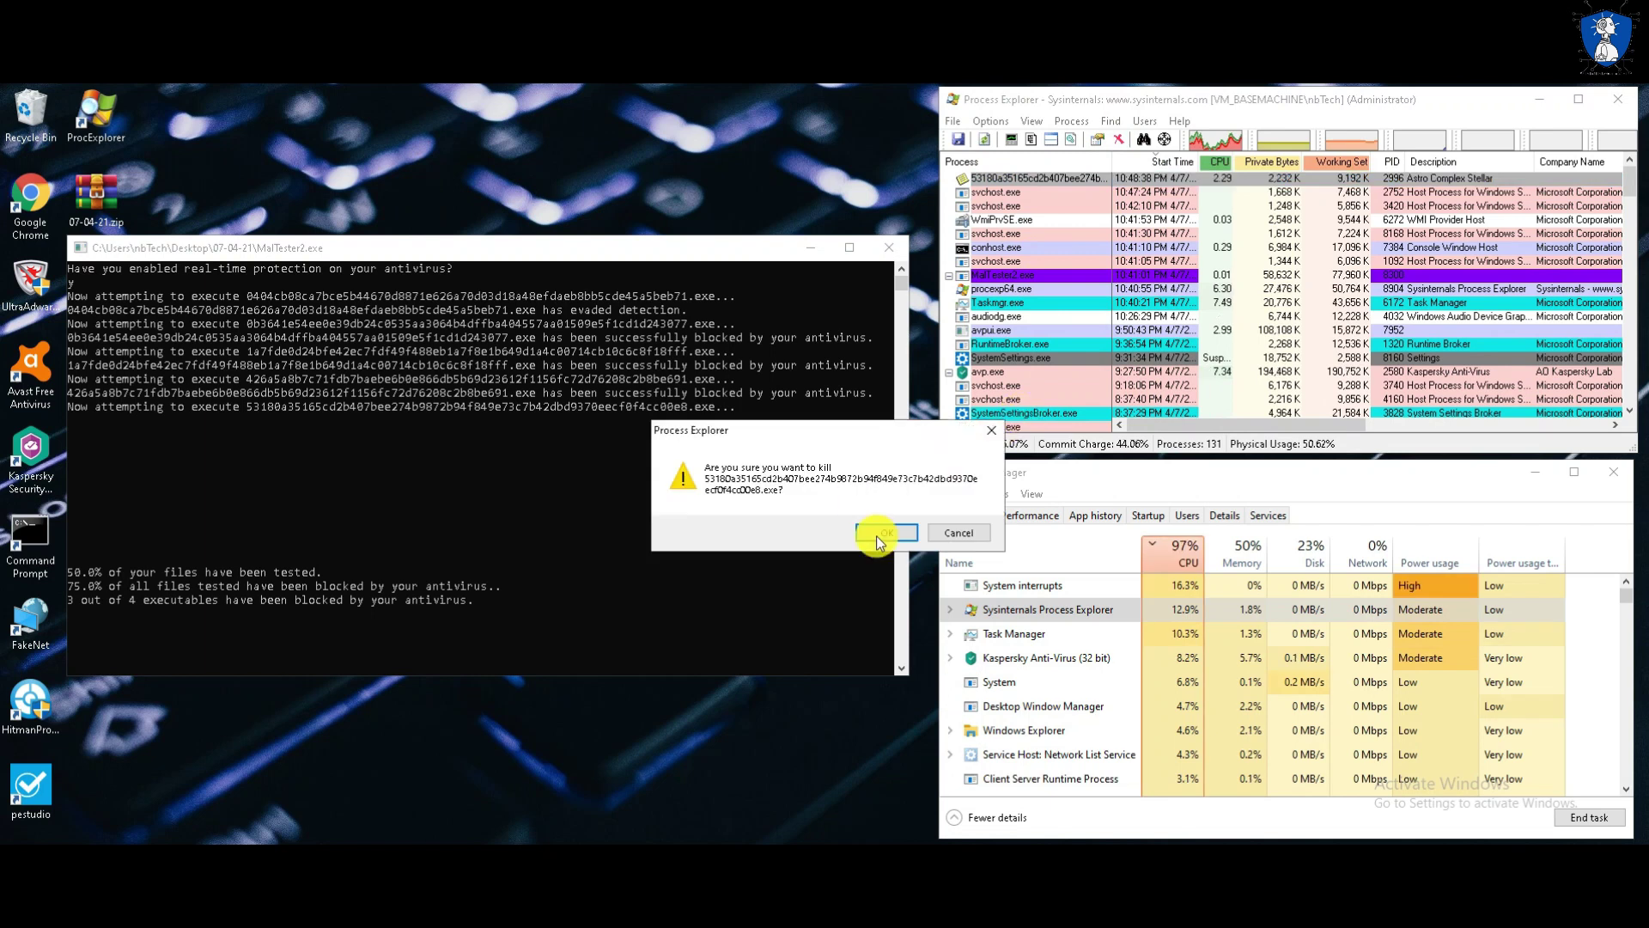
{"action": "left_click", "coordinate": [877, 536]}
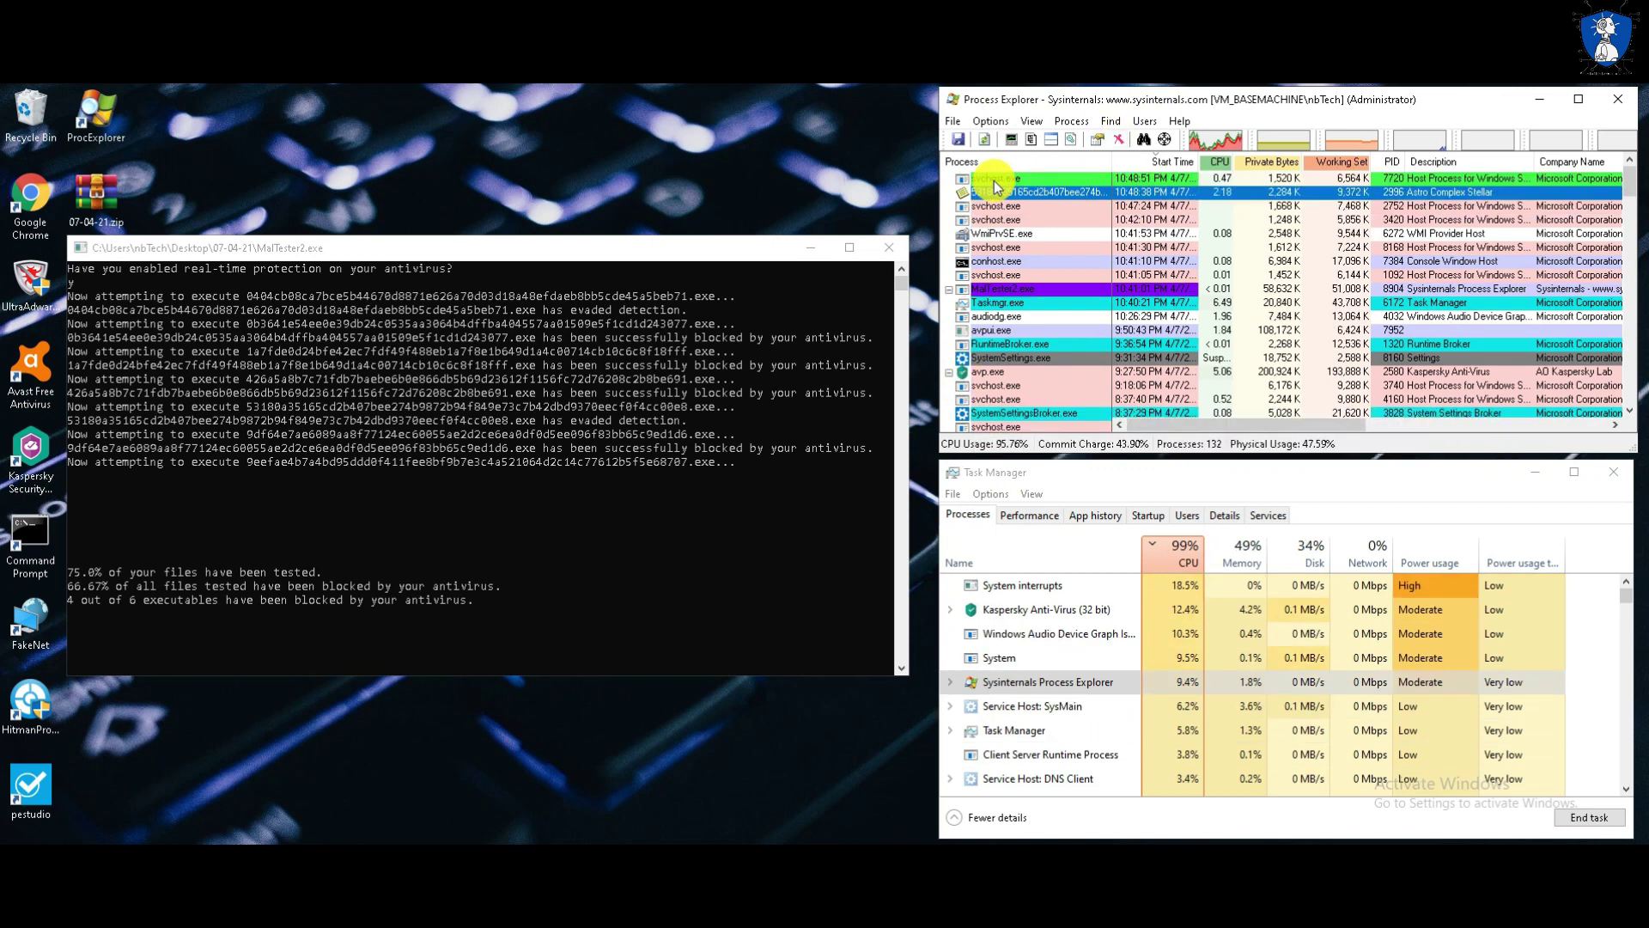
{"action": "left_click", "coordinate": [1118, 139]}
{"action": "left_click", "coordinate": [914, 530]}
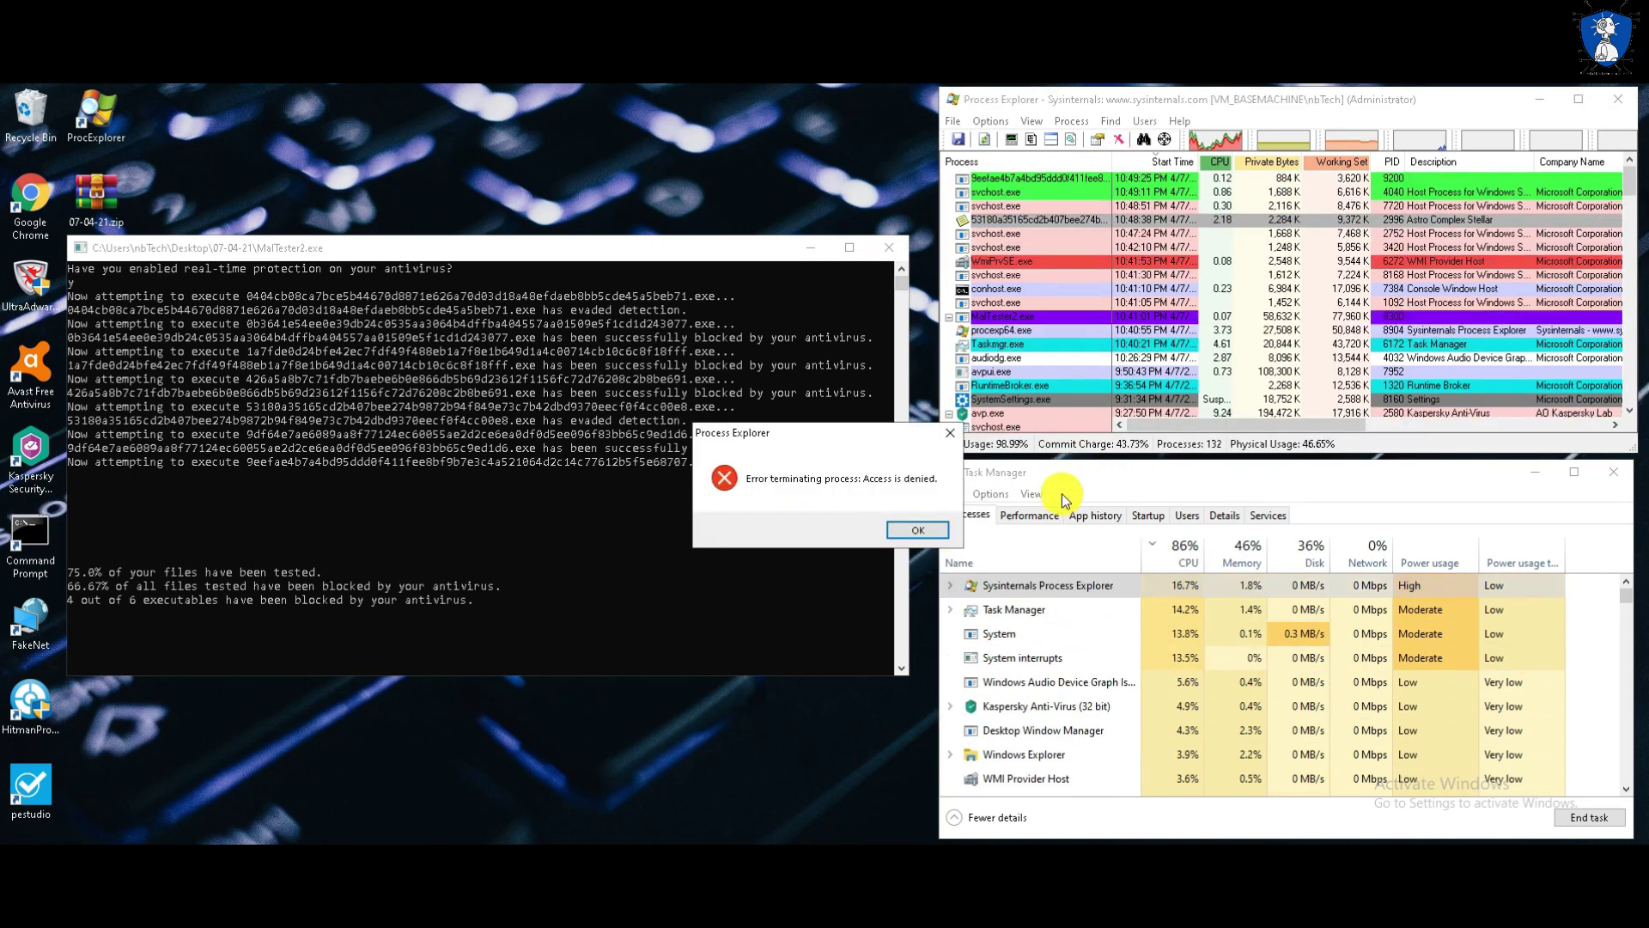
{"action": "left_click", "coordinate": [917, 530]}
Kill the sample processes whose names begin with 9eefae4b and ba9401e8 in Process Explorer, confirming each one
{"action": "left_click", "coordinate": [1015, 180]}
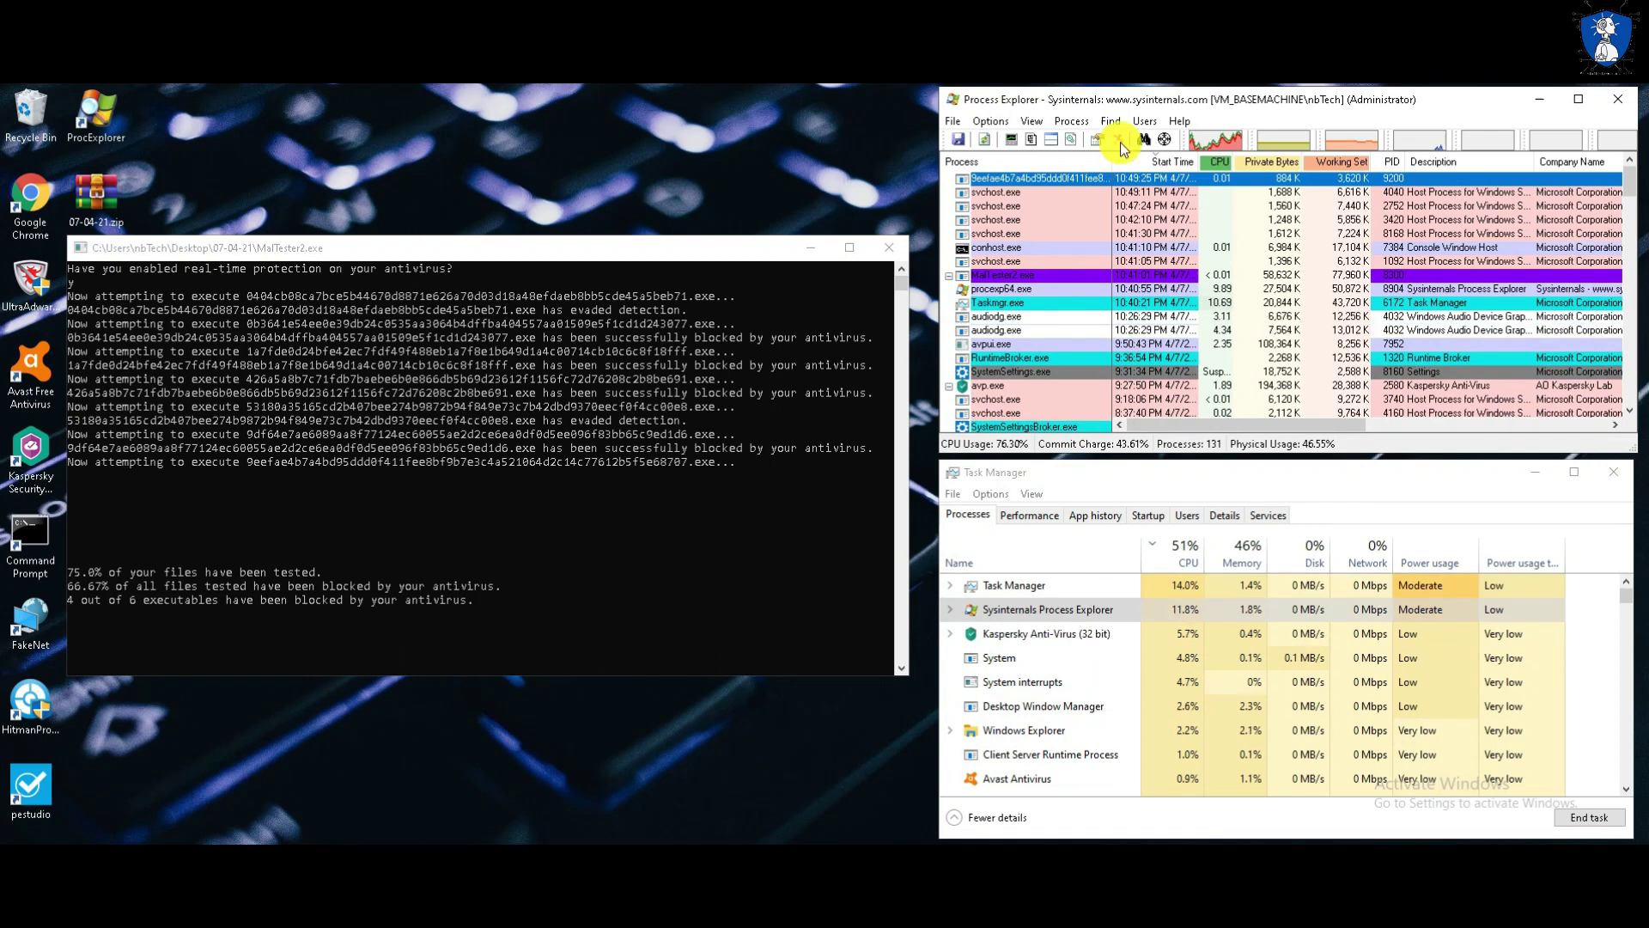
{"action": "left_click", "coordinate": [1119, 139]}
{"action": "left_click", "coordinate": [866, 534]}
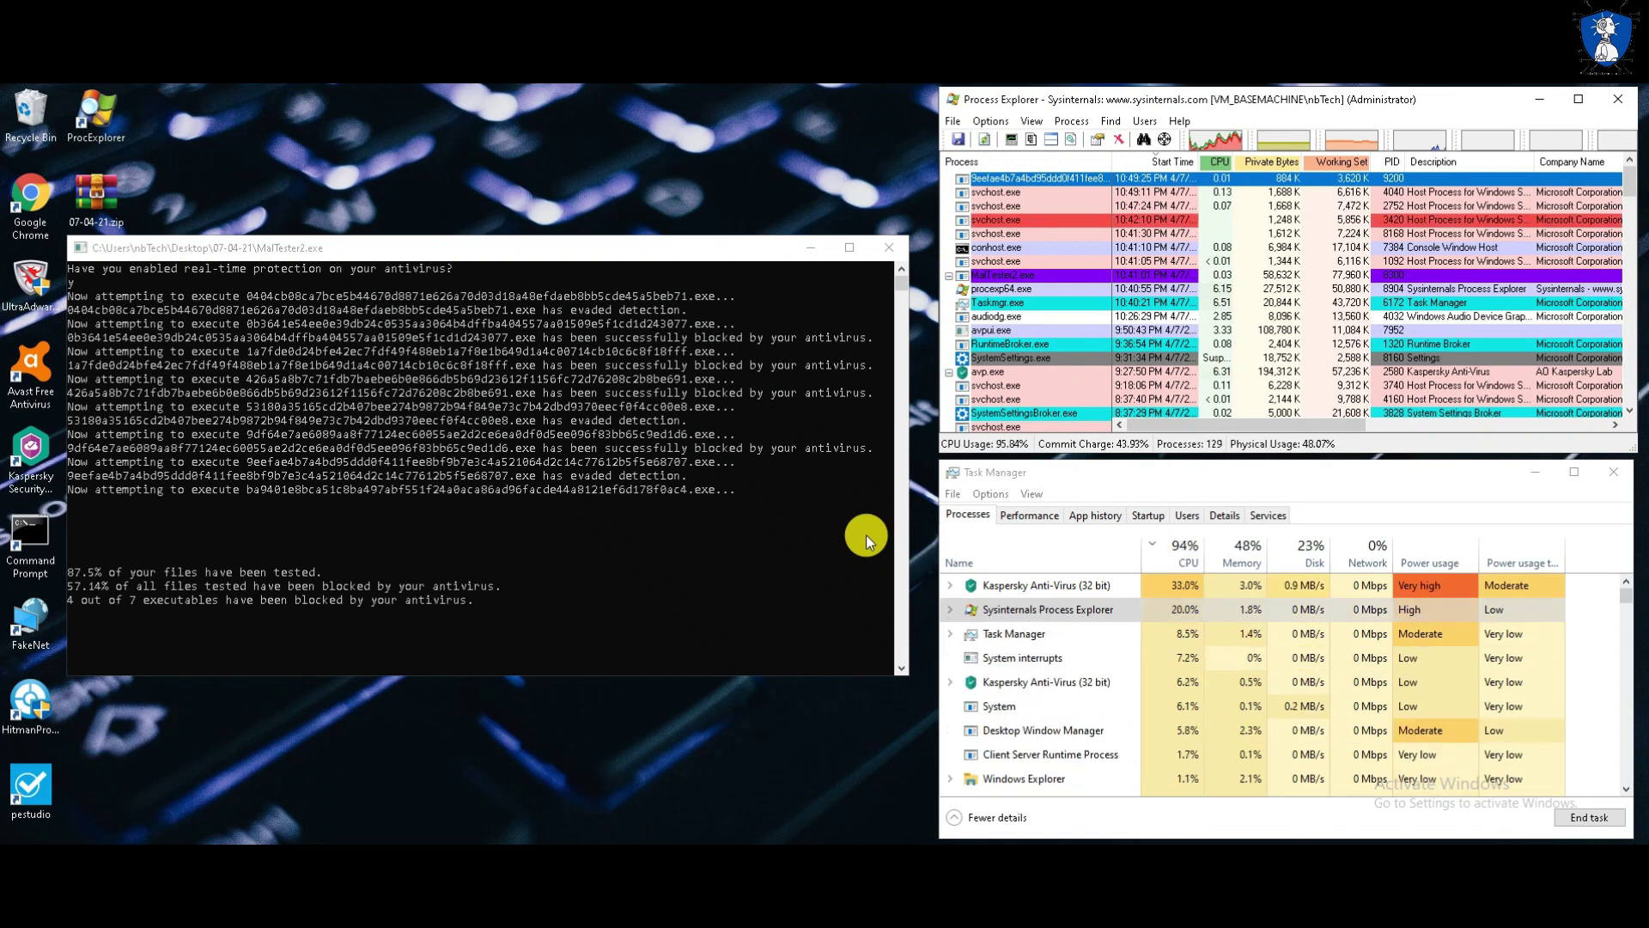
{"action": "left_click", "coordinate": [1031, 179]}
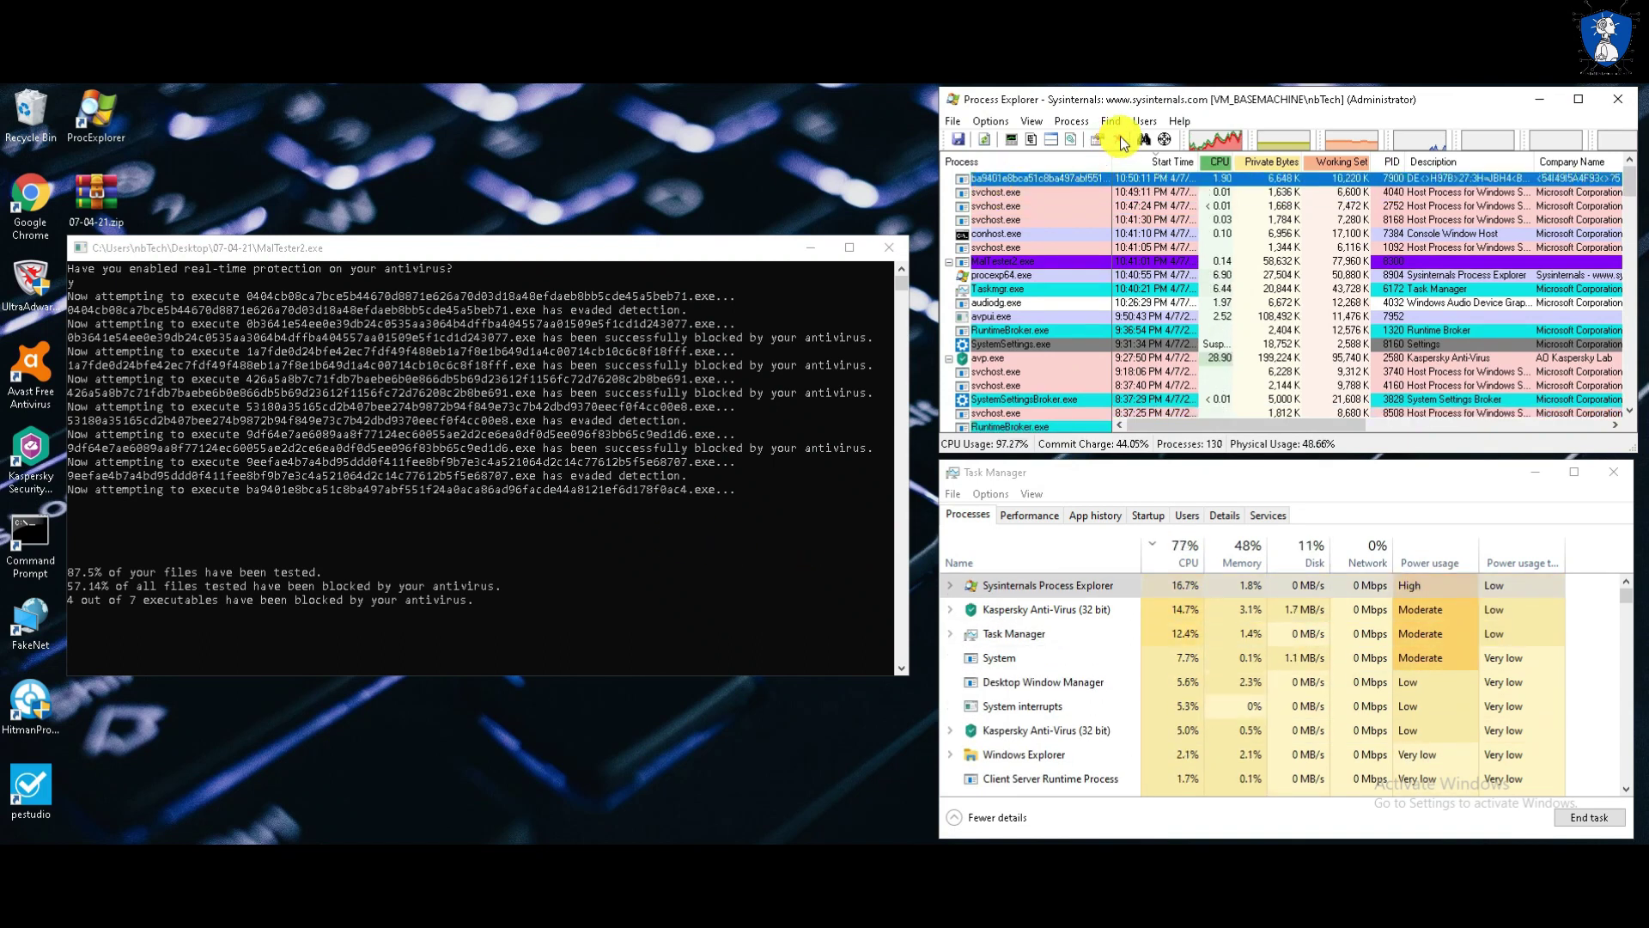
{"action": "left_click", "coordinate": [1123, 144]}
{"action": "left_click", "coordinate": [874, 534]}
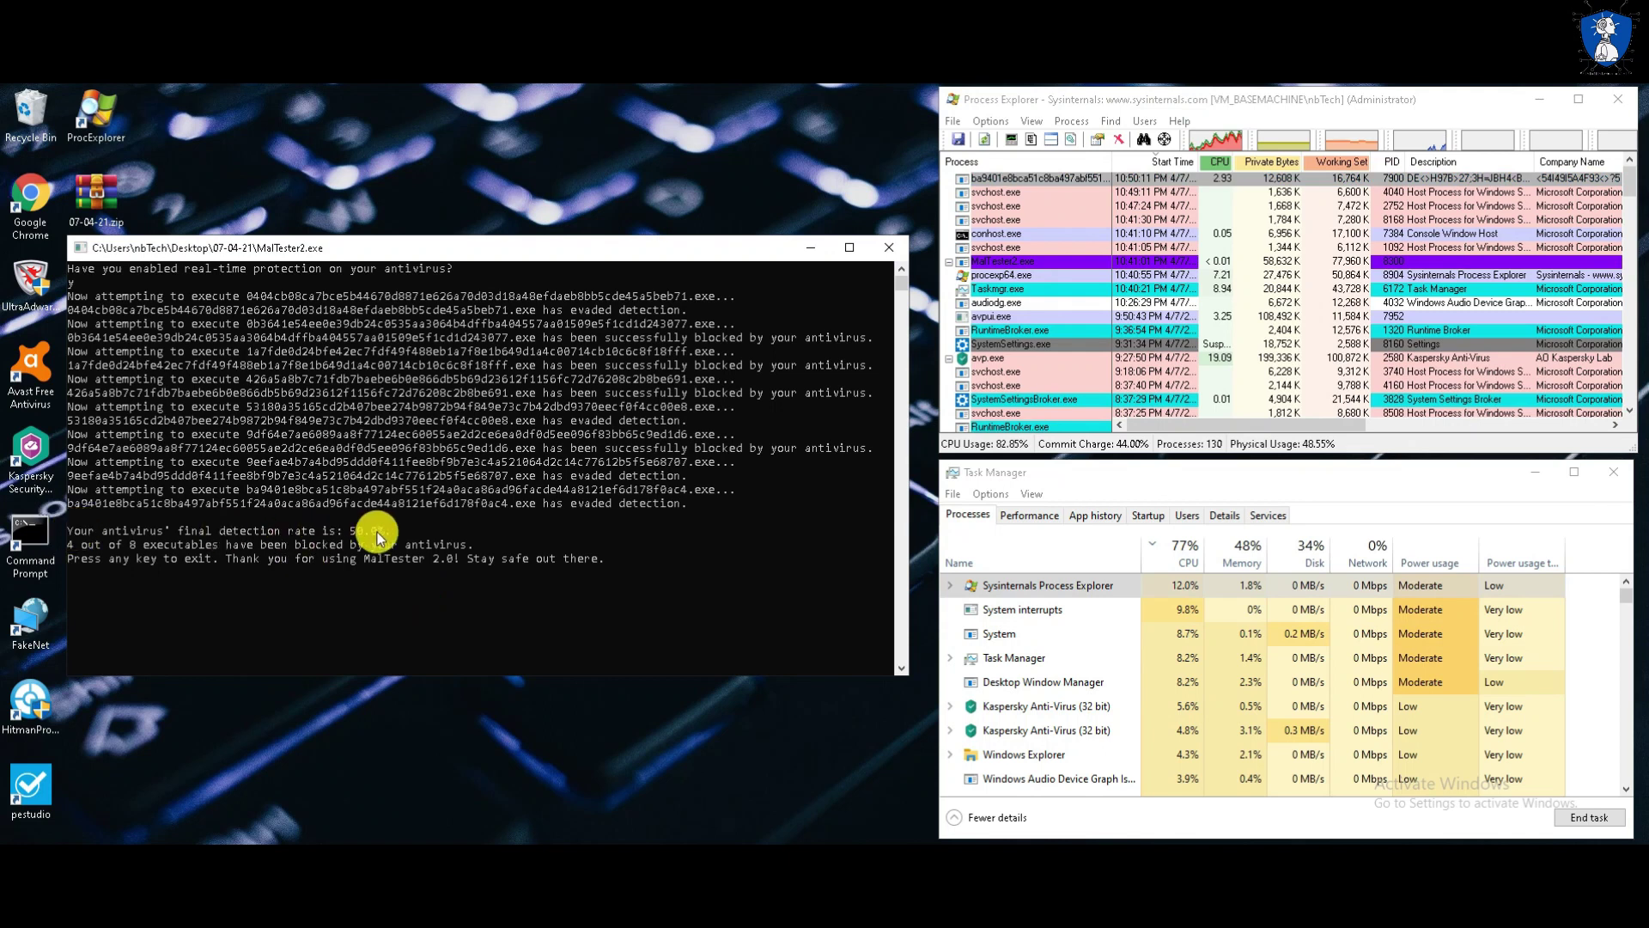
Highlight the line reporting the blocked executables in MalTester2's final result and exit the tester
{"action": "left_click_drag", "start_coordinate": [377, 532], "coordinate": [383, 533]}
{"action": "left_click_drag", "start_coordinate": [68, 546], "coordinate": [458, 547]}
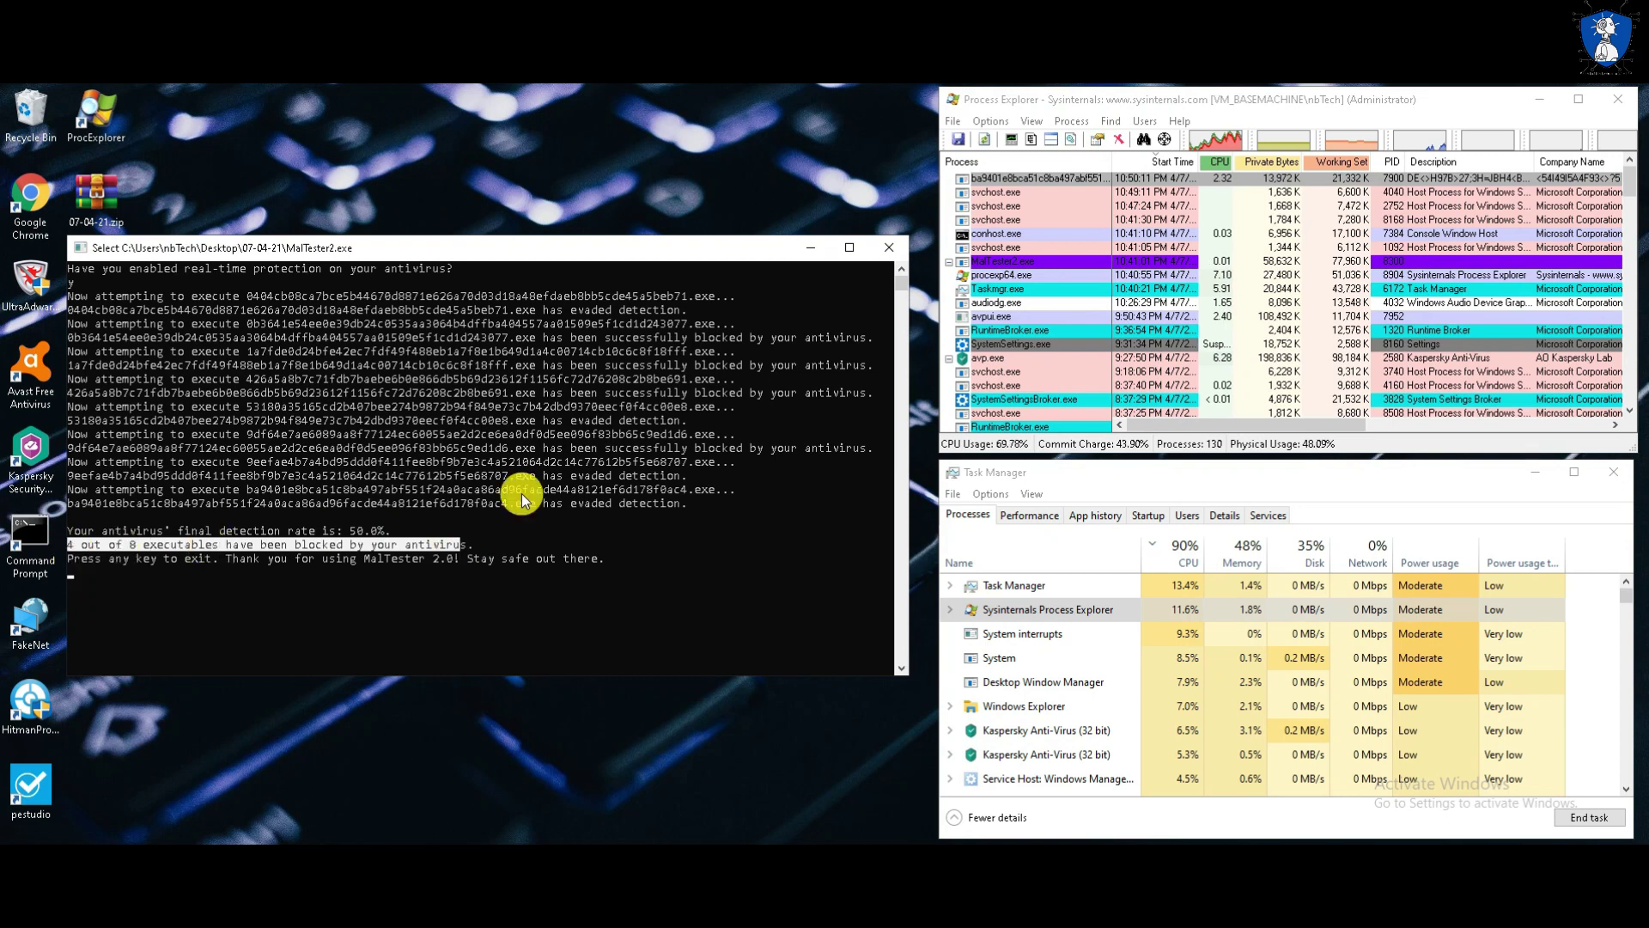
{"action": "key", "text": "Return"}
{"action": "key", "text": "Return"}
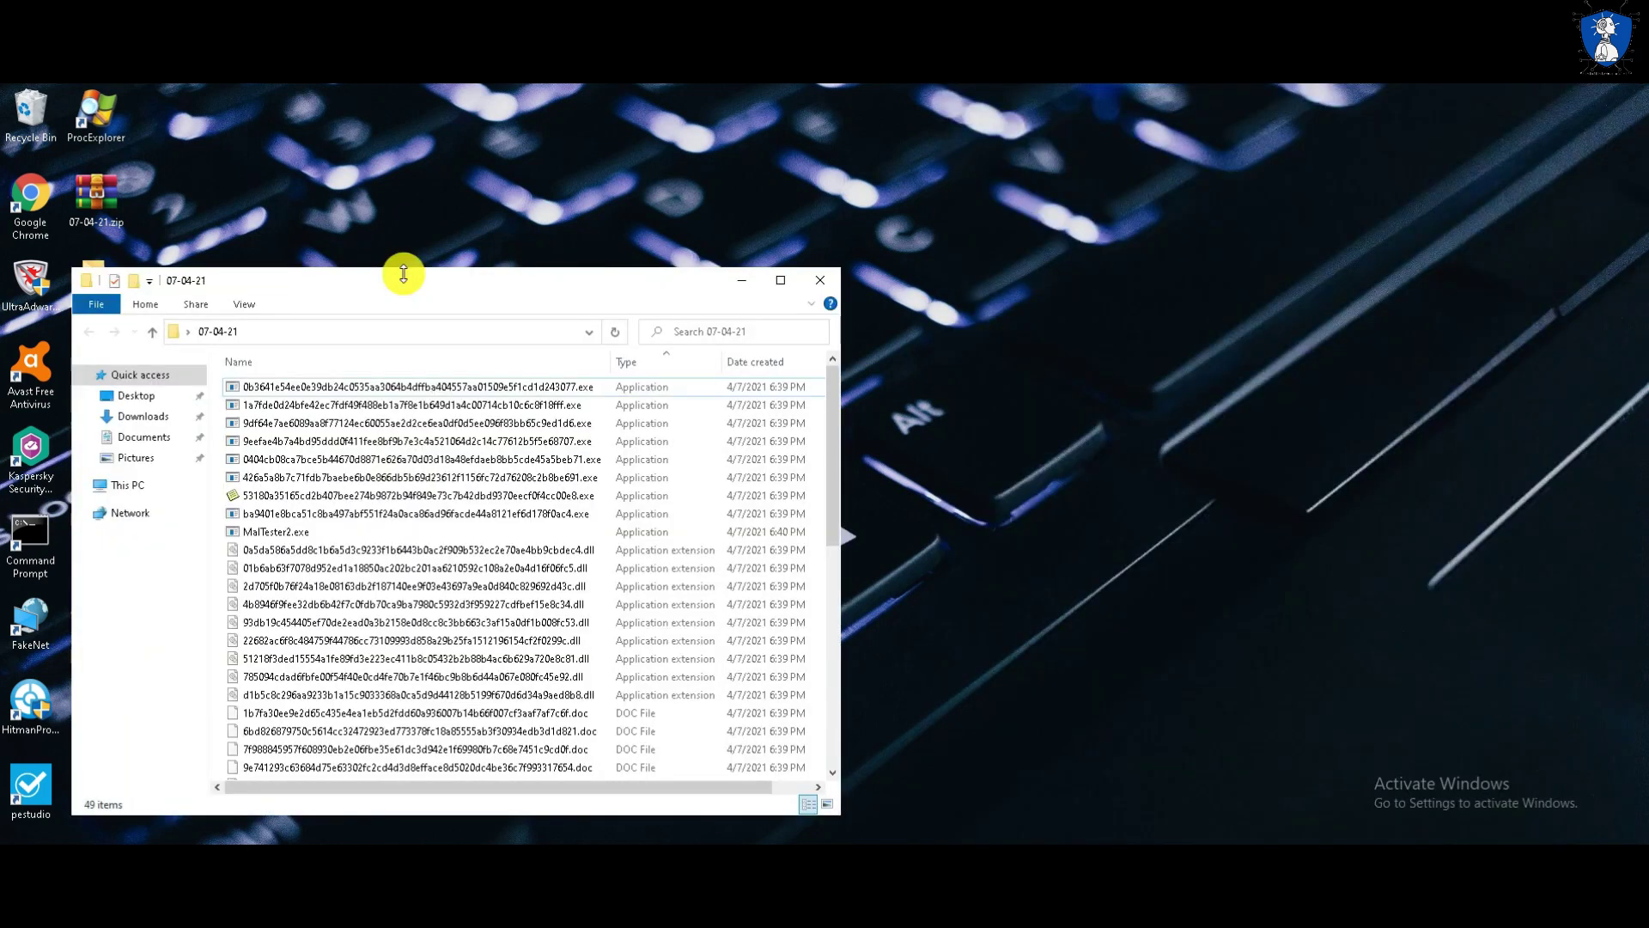
Enlarge and reposition the 07-04-21 folder window, look through its remaining files including MalTester2-log.txt, and close it
{"action": "left_click_drag", "start_coordinate": [602, 262], "coordinate": [516, 220]}
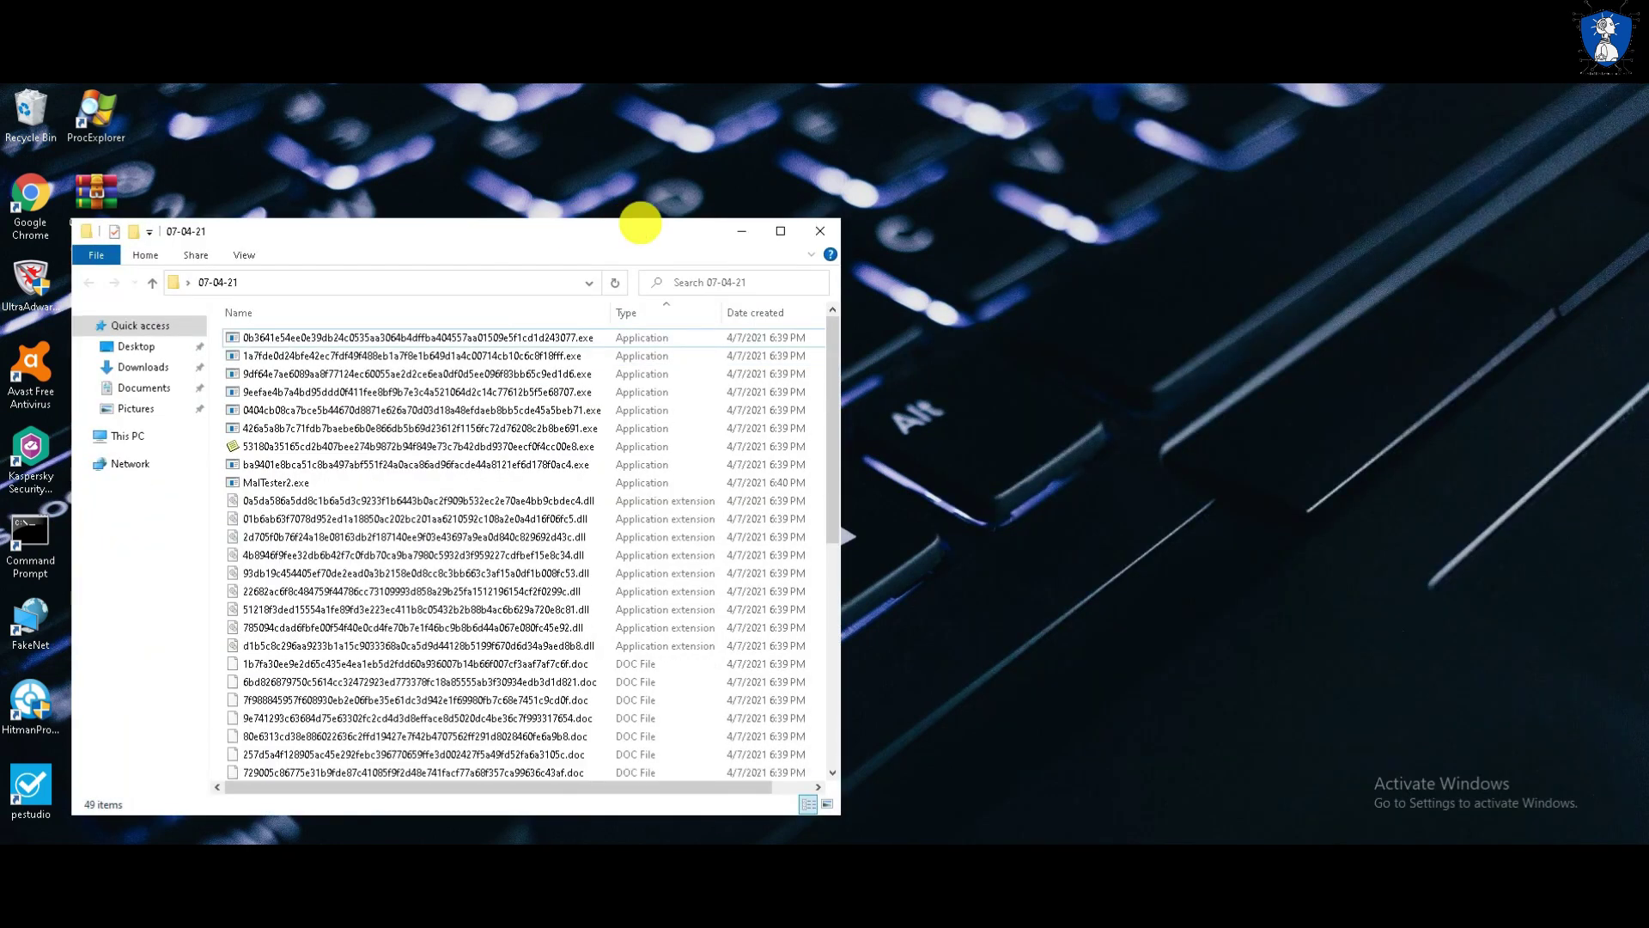
{"action": "left_click_drag", "start_coordinate": [640, 224], "coordinate": [780, 218]}
{"action": "left_click", "coordinate": [527, 479]}
{"action": "scroll", "coordinate": [527, 480], "scroll_direction": "down", "scroll_amount": 4}
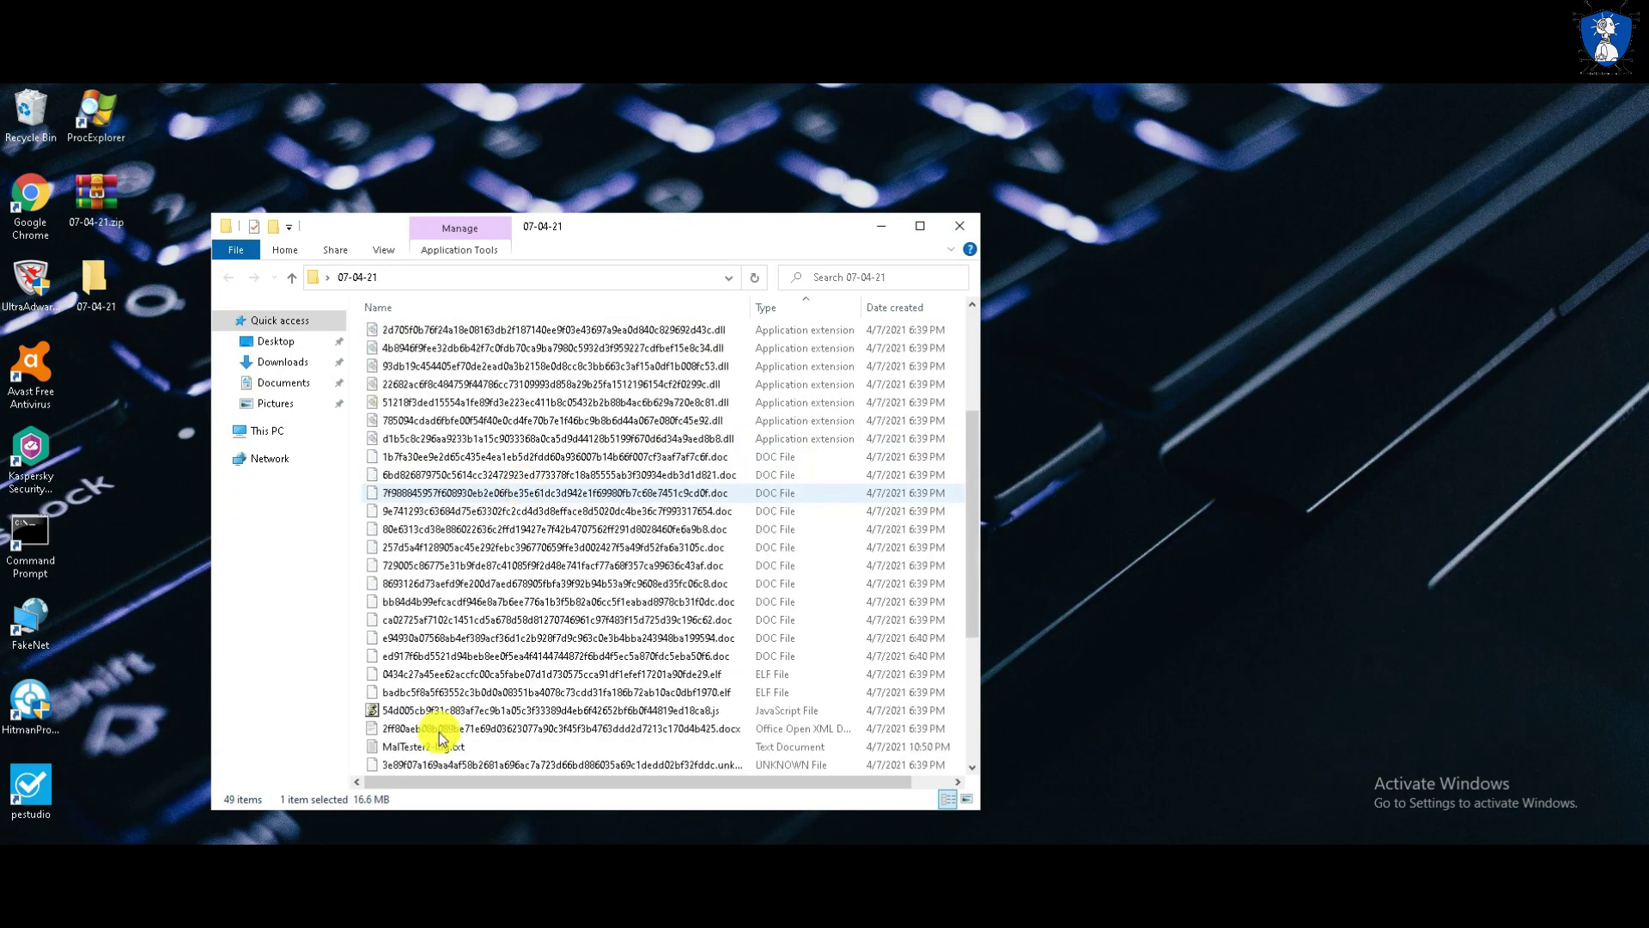
{"action": "scroll", "coordinate": [633, 729], "scroll_direction": "down", "scroll_amount": 4}
{"action": "left_click", "coordinate": [409, 530]}
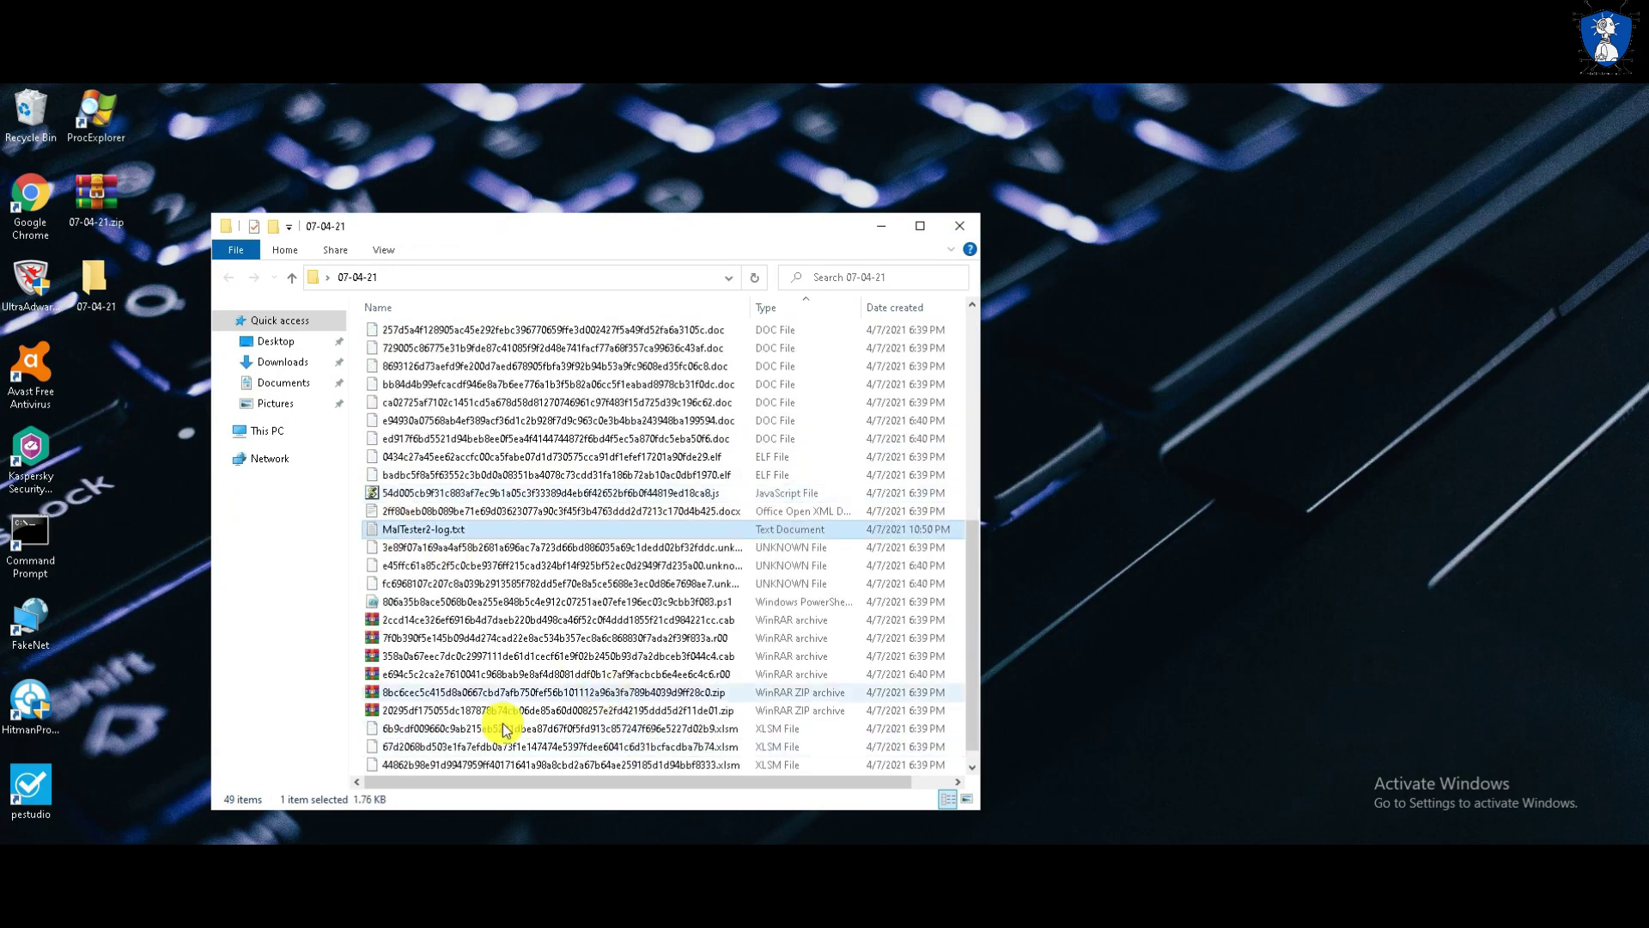
{"action": "scroll", "coordinate": [503, 729], "scroll_direction": "down", "scroll_amount": 1}
{"action": "left_click", "coordinate": [966, 232]}
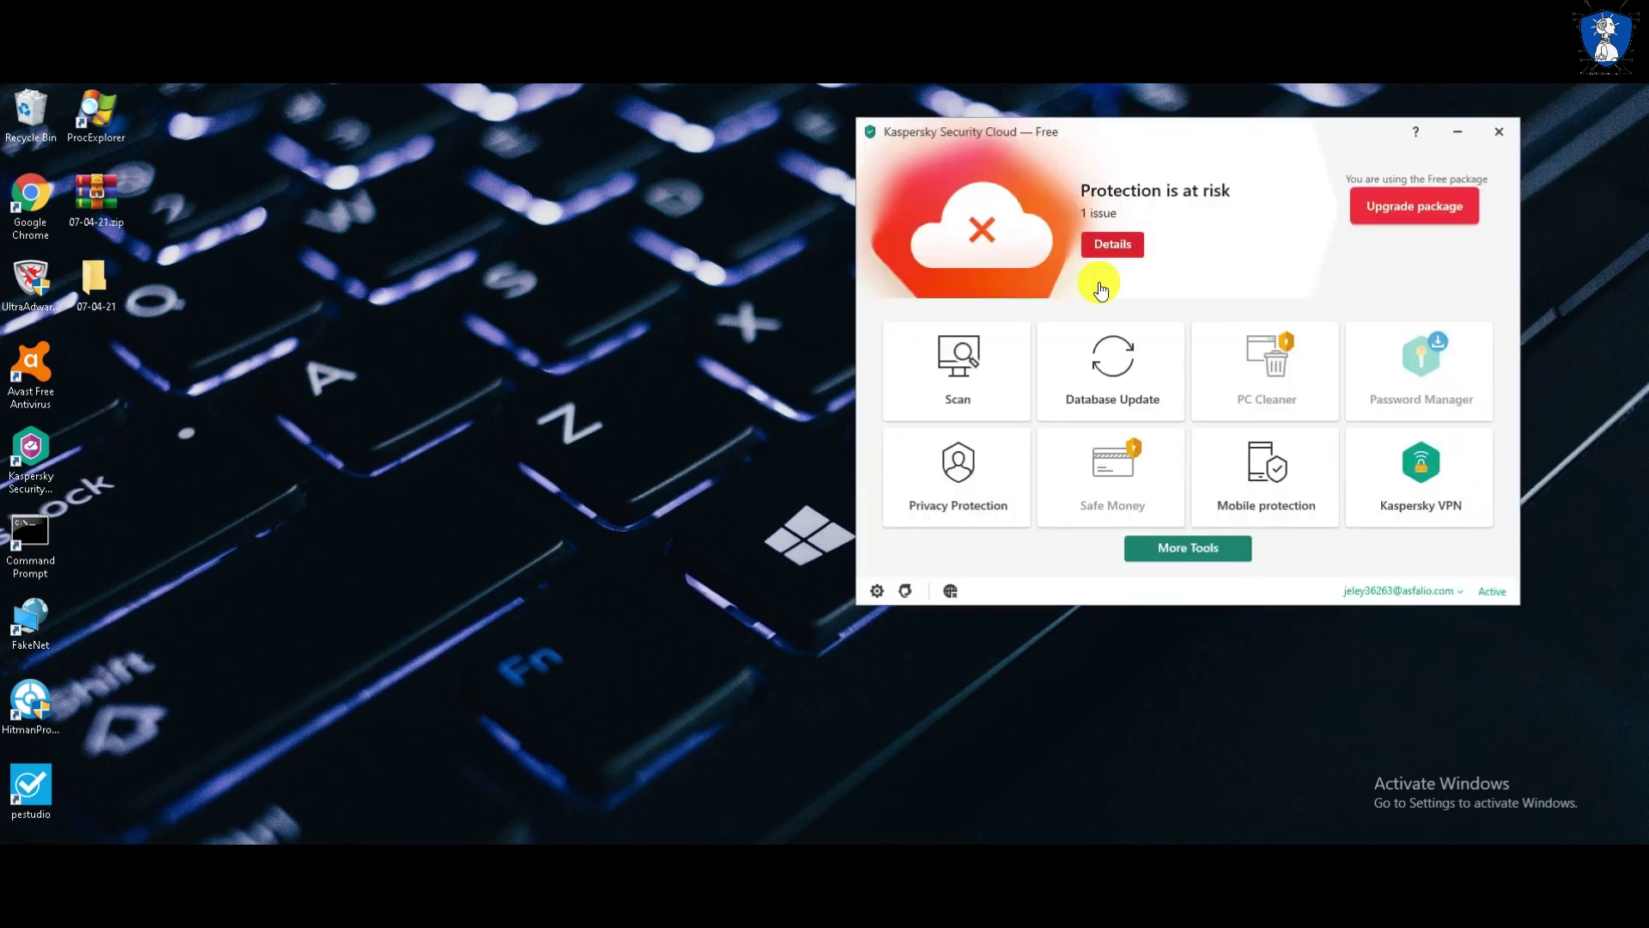
Open the issue details in Kaspersky's Notification Center and resolve the detected trojan in the 07-04-21 folder
{"action": "left_click", "coordinate": [1109, 243]}
{"action": "left_click", "coordinate": [1426, 243]}
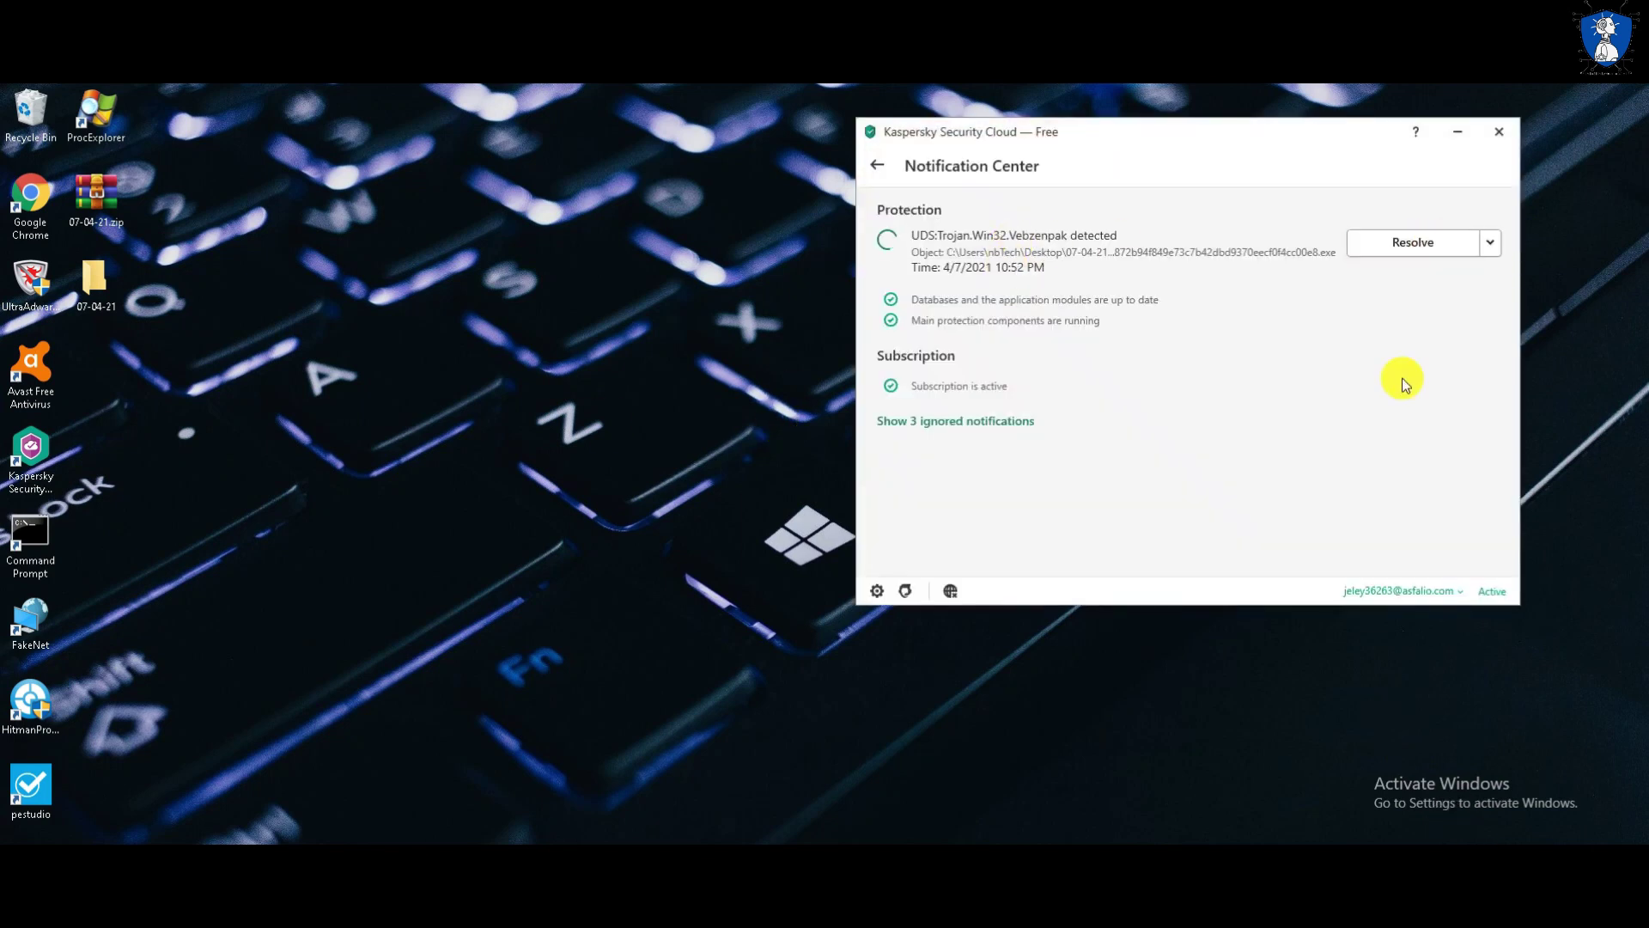
{"action": "left_click", "coordinate": [90, 271]}
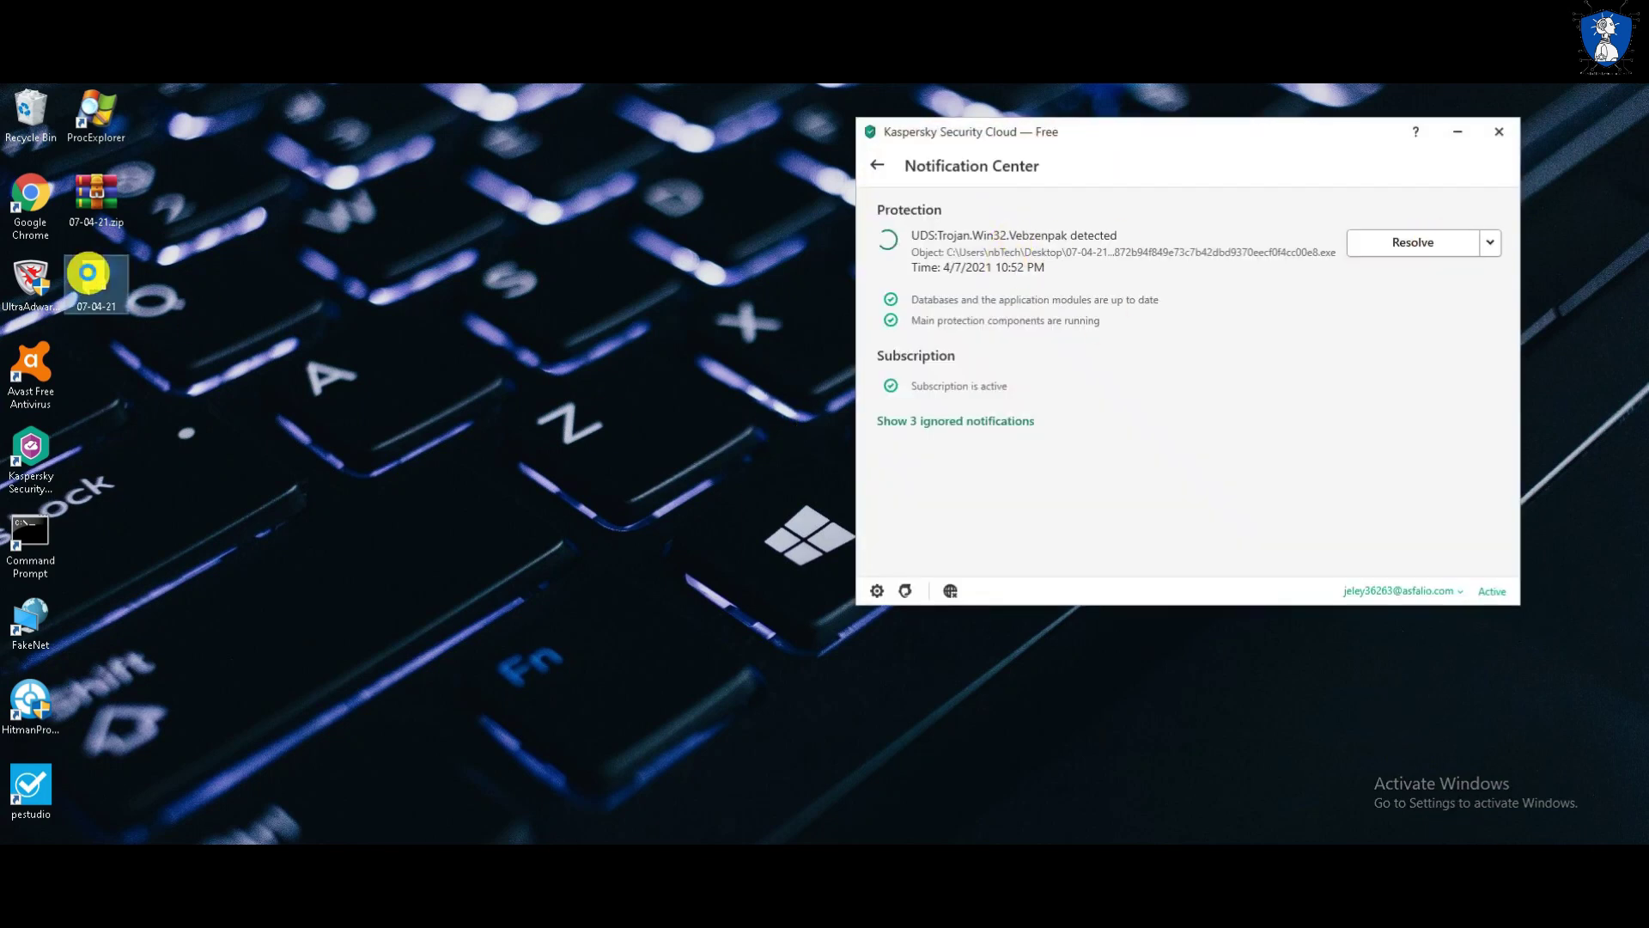
{"action": "left_click", "coordinate": [410, 625]}
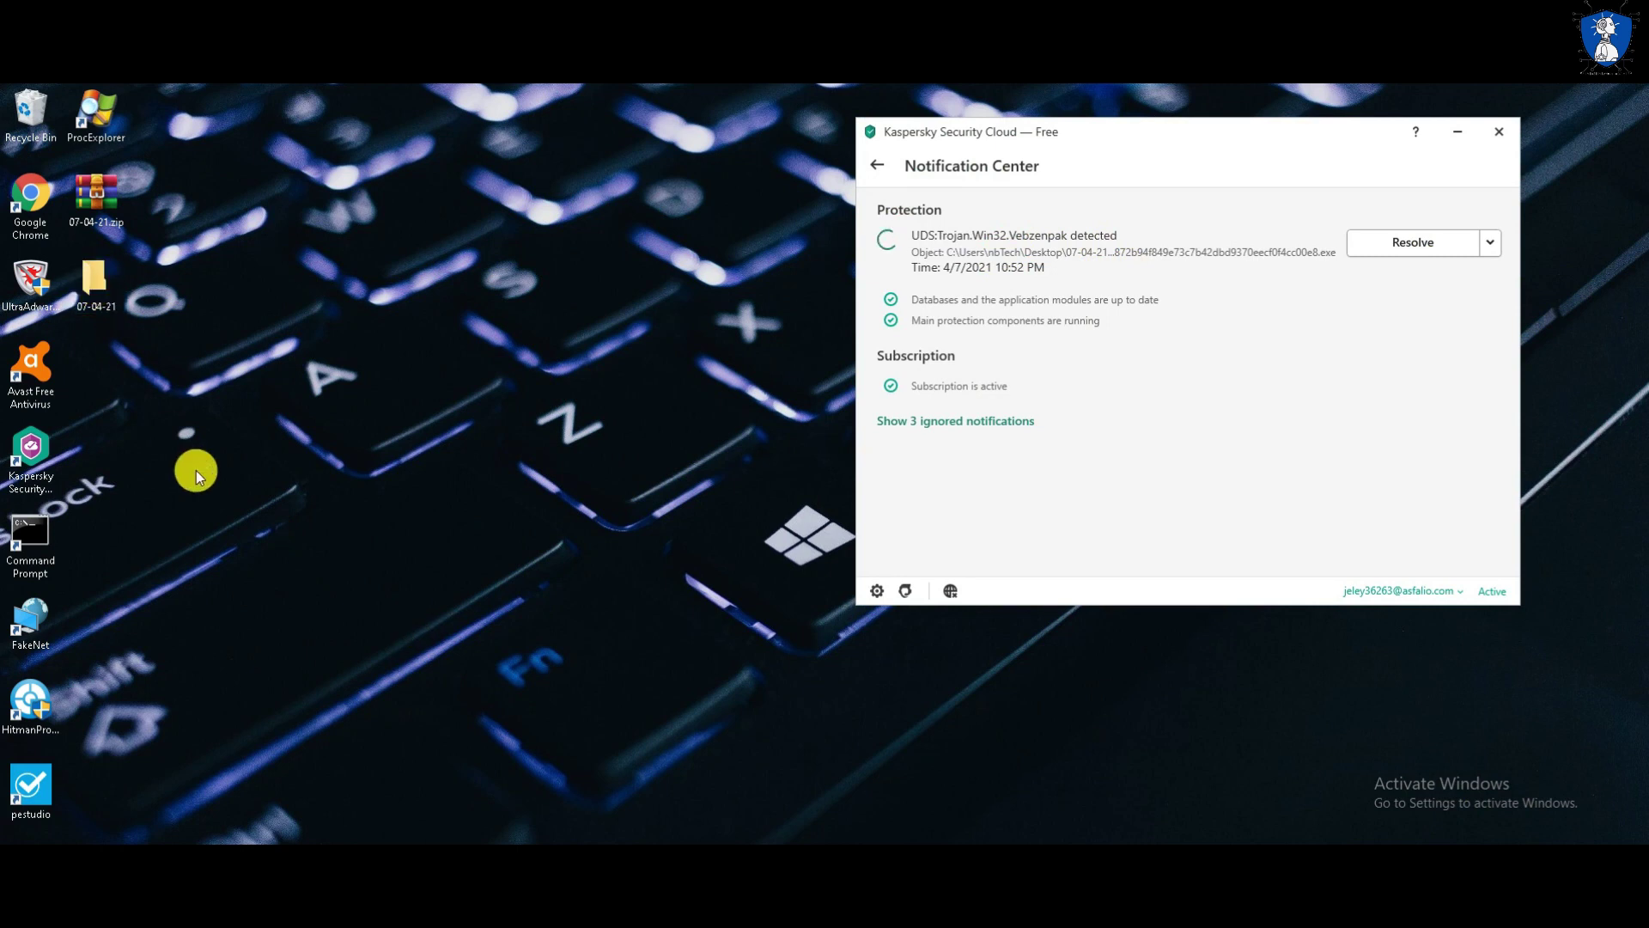
Open the 07-04-21 folder on the desktop and permanently delete MalTester2-log.txt from it
{"action": "key", "text": "Return"}
{"action": "left_click", "coordinate": [391, 477]}
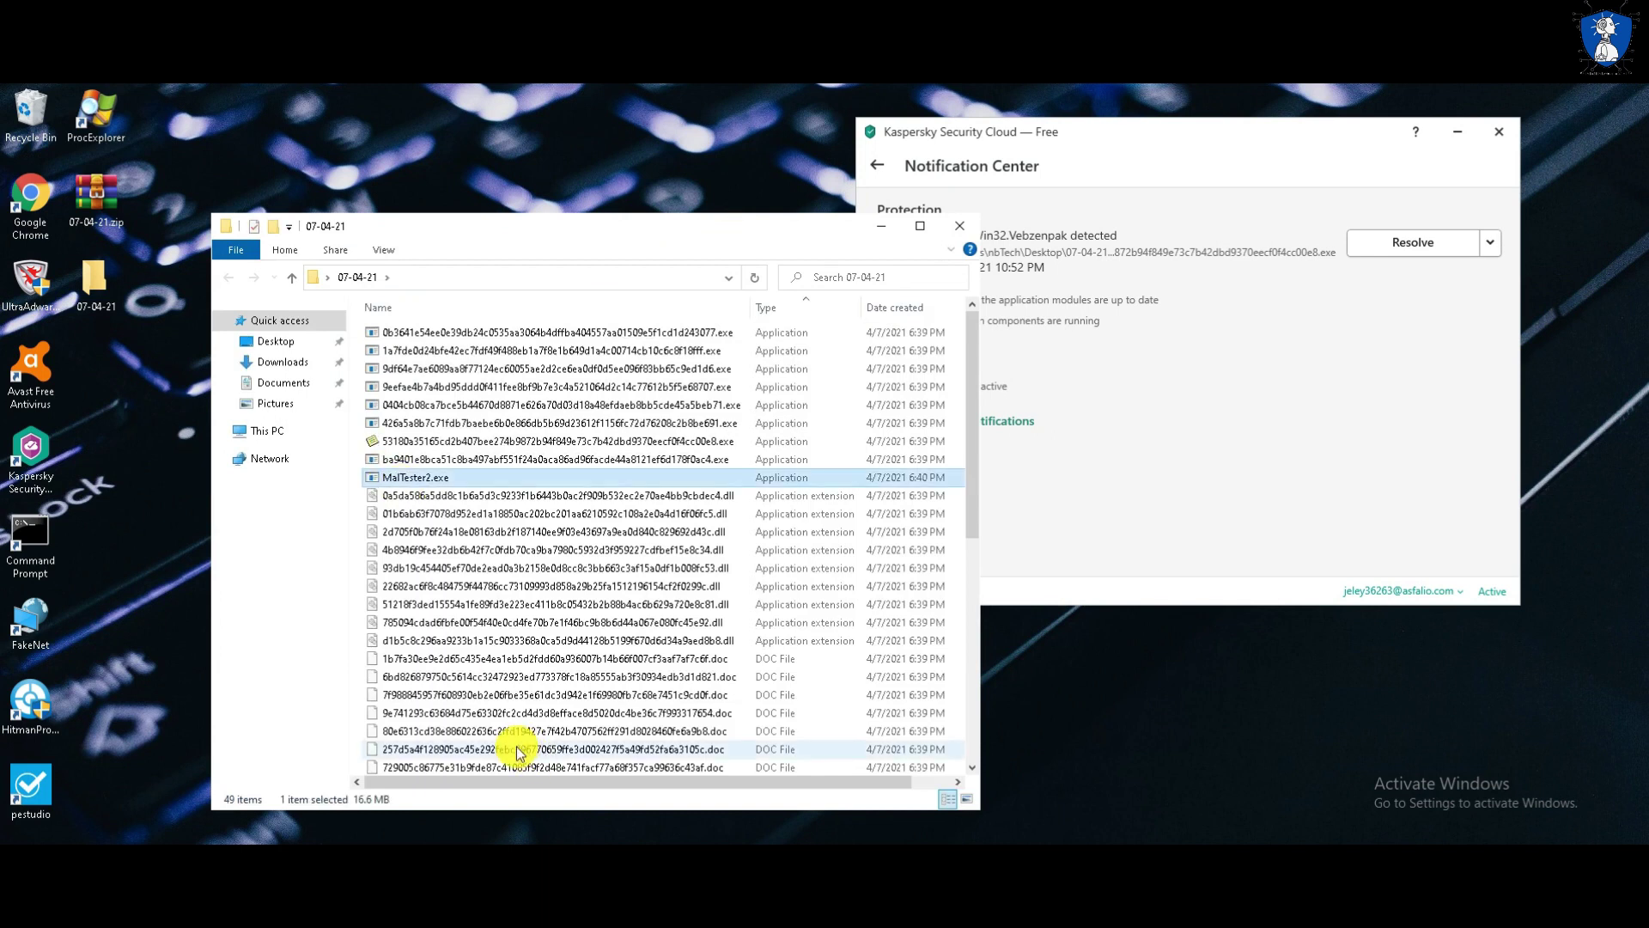
{"action": "scroll", "coordinate": [479, 712], "scroll_direction": "down", "scroll_amount": 8}
{"action": "key", "text": "m"}
{"action": "key", "text": "shift+Delete"}
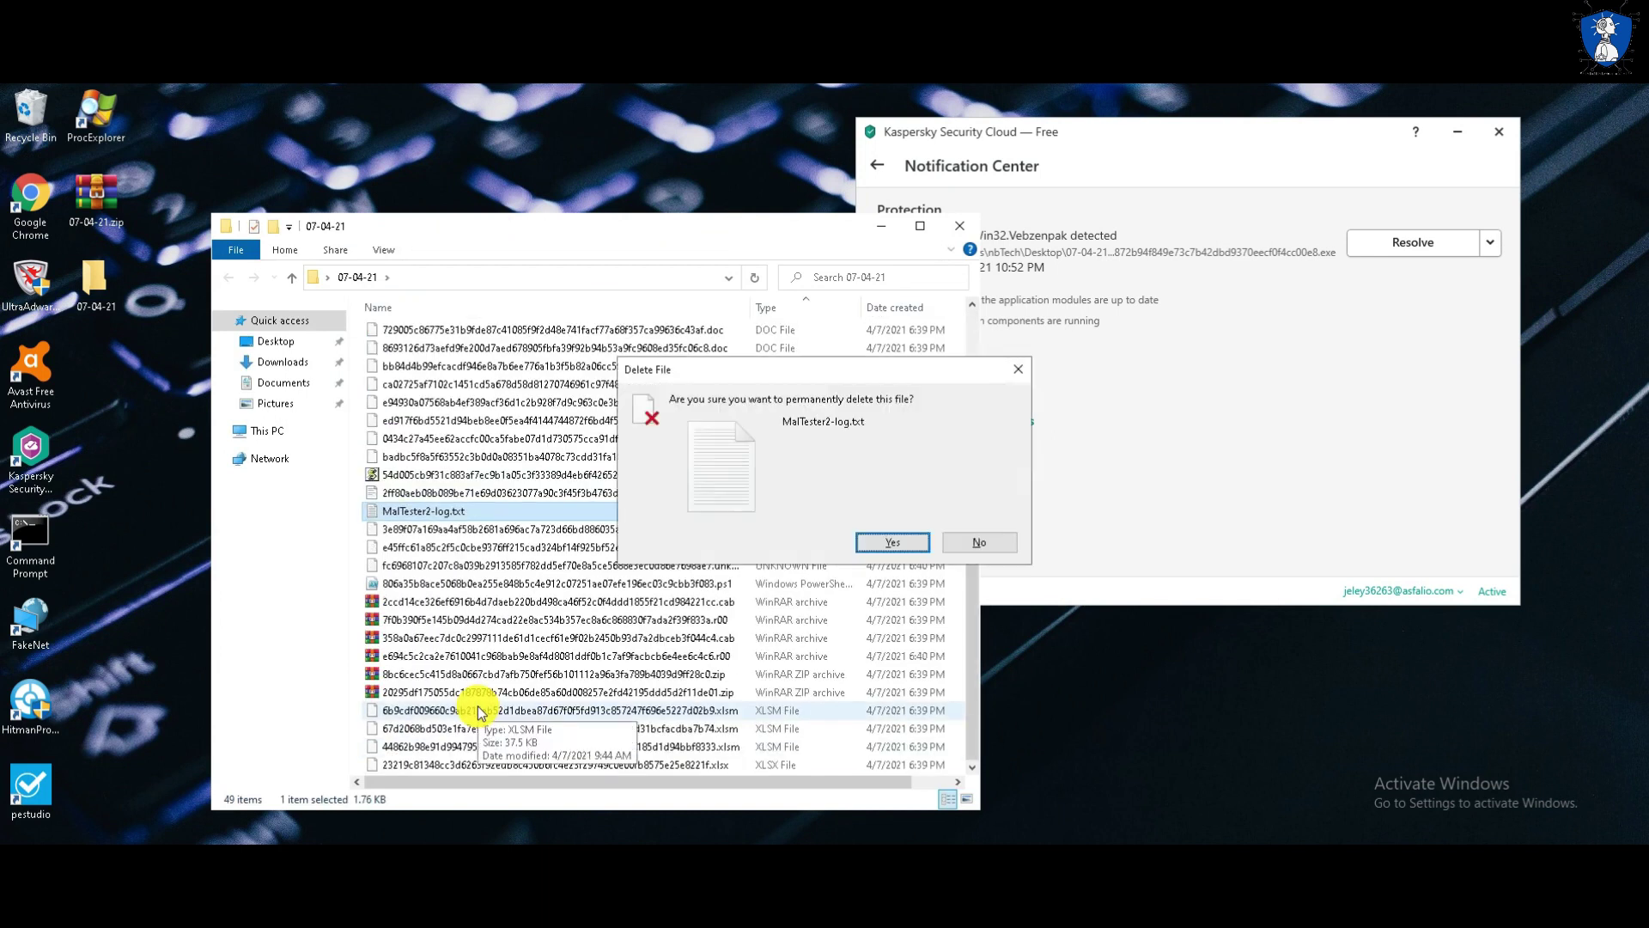
{"action": "key", "text": "Return"}
Permanently delete MalTester2.exe from the 07-04-21 folder
{"action": "left_click", "coordinate": [408, 567]}
{"action": "key", "text": "m"}
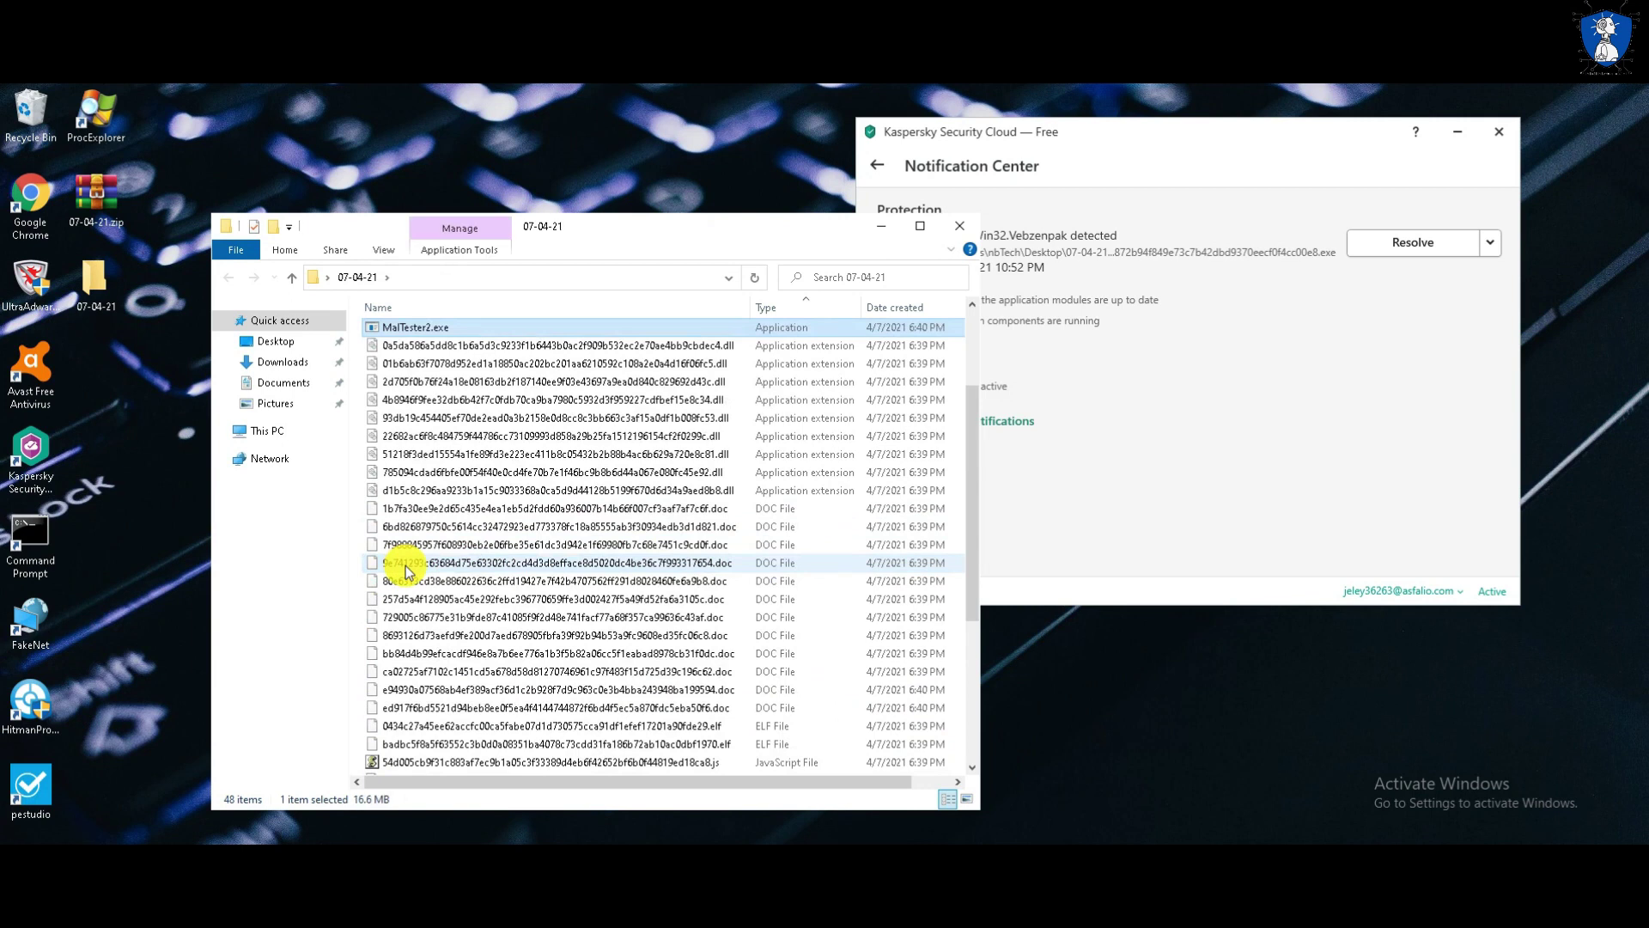
{"action": "key", "text": "shift+Delete"}
{"action": "key", "text": "Return"}
Move the 07-04-21 folder window slightly aside and return from Kaspersky's Notification Center to its main screen
{"action": "left_click", "coordinate": [1227, 469]}
{"action": "left_click_drag", "start_coordinate": [618, 228], "coordinate": [600, 214]}
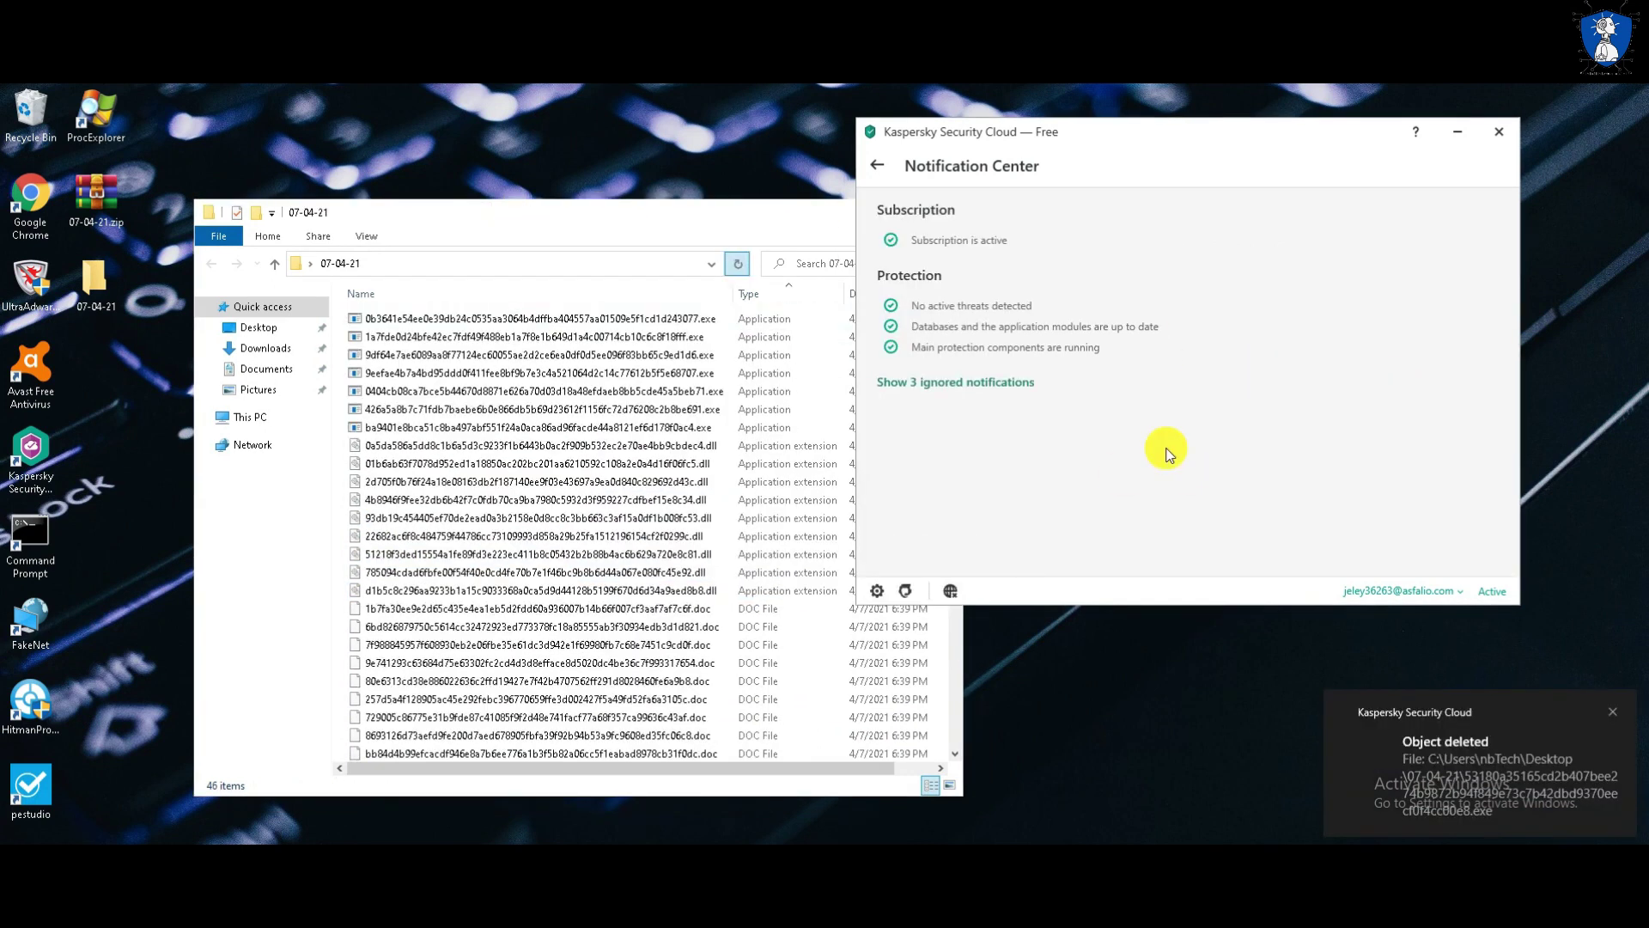
{"action": "left_click", "coordinate": [877, 164]}
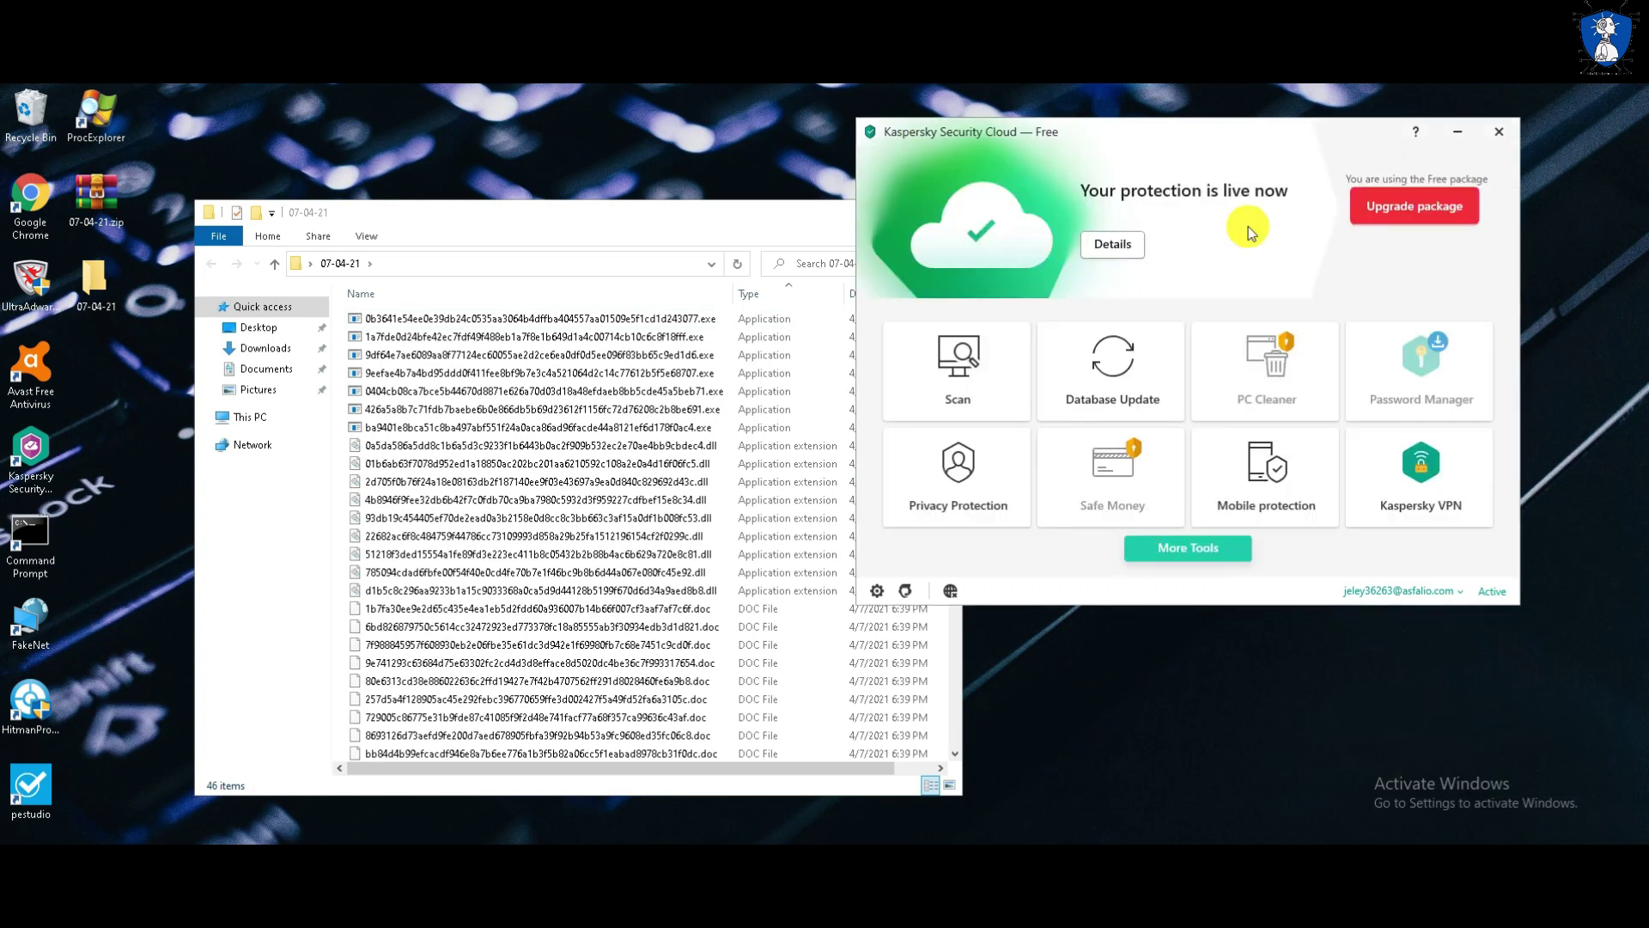
Look through the sample files remaining in the 07-04-21 folder and close its window
{"action": "left_click", "coordinate": [359, 455]}
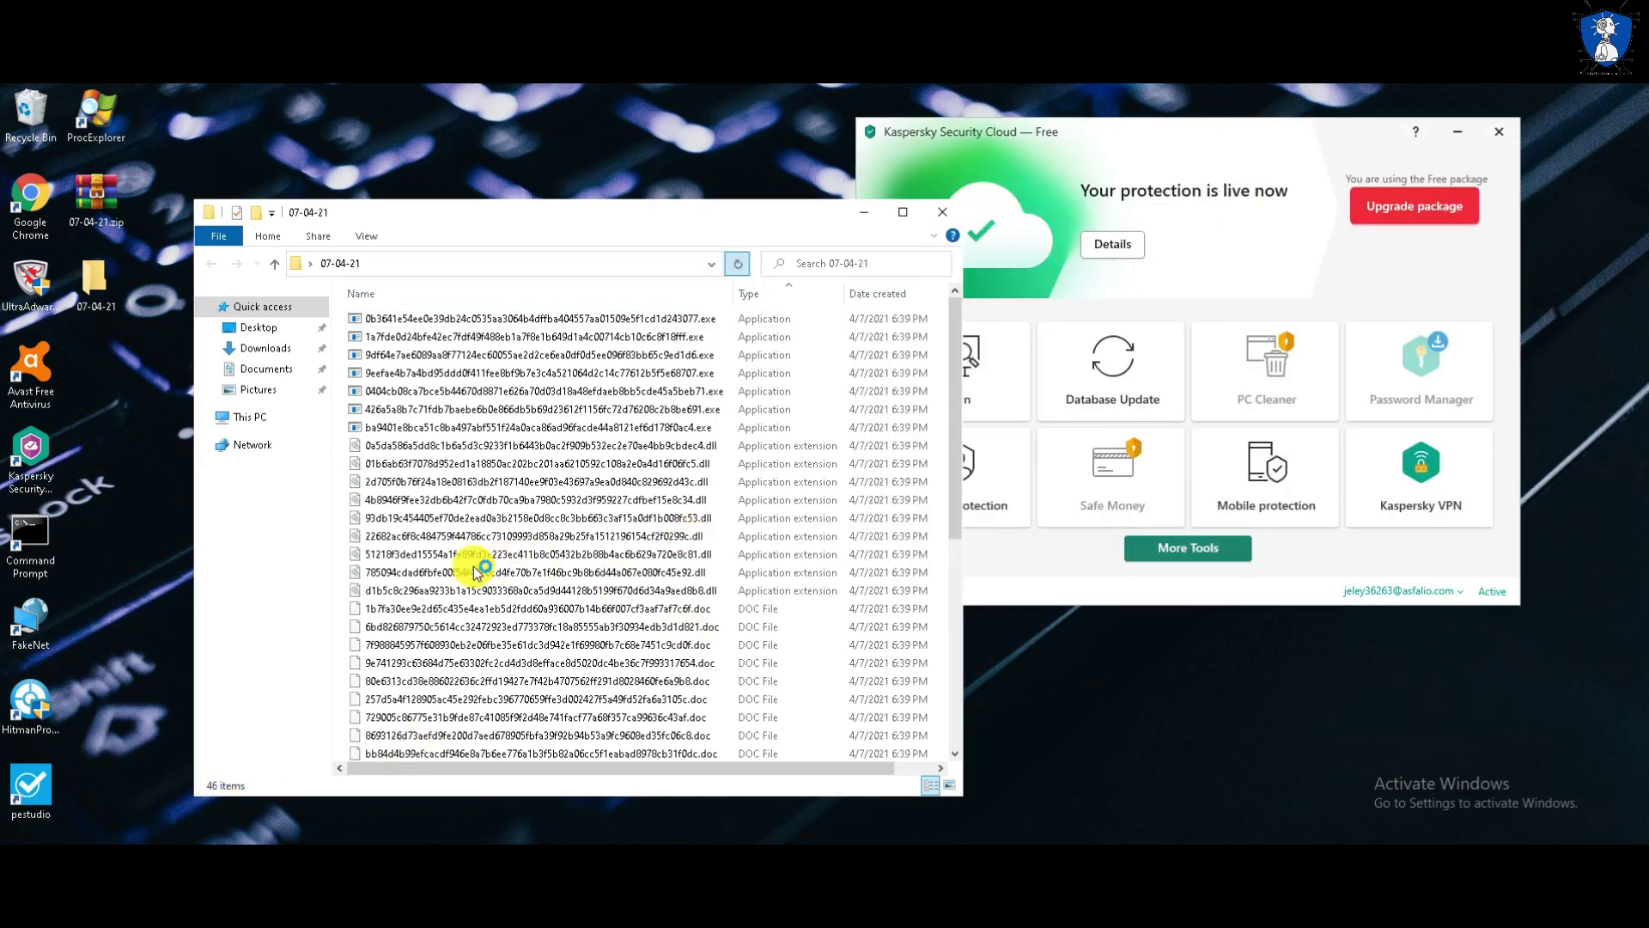
{"action": "scroll", "coordinate": [474, 573], "scroll_direction": "down", "scroll_amount": 2}
{"action": "left_click", "coordinate": [504, 573]}
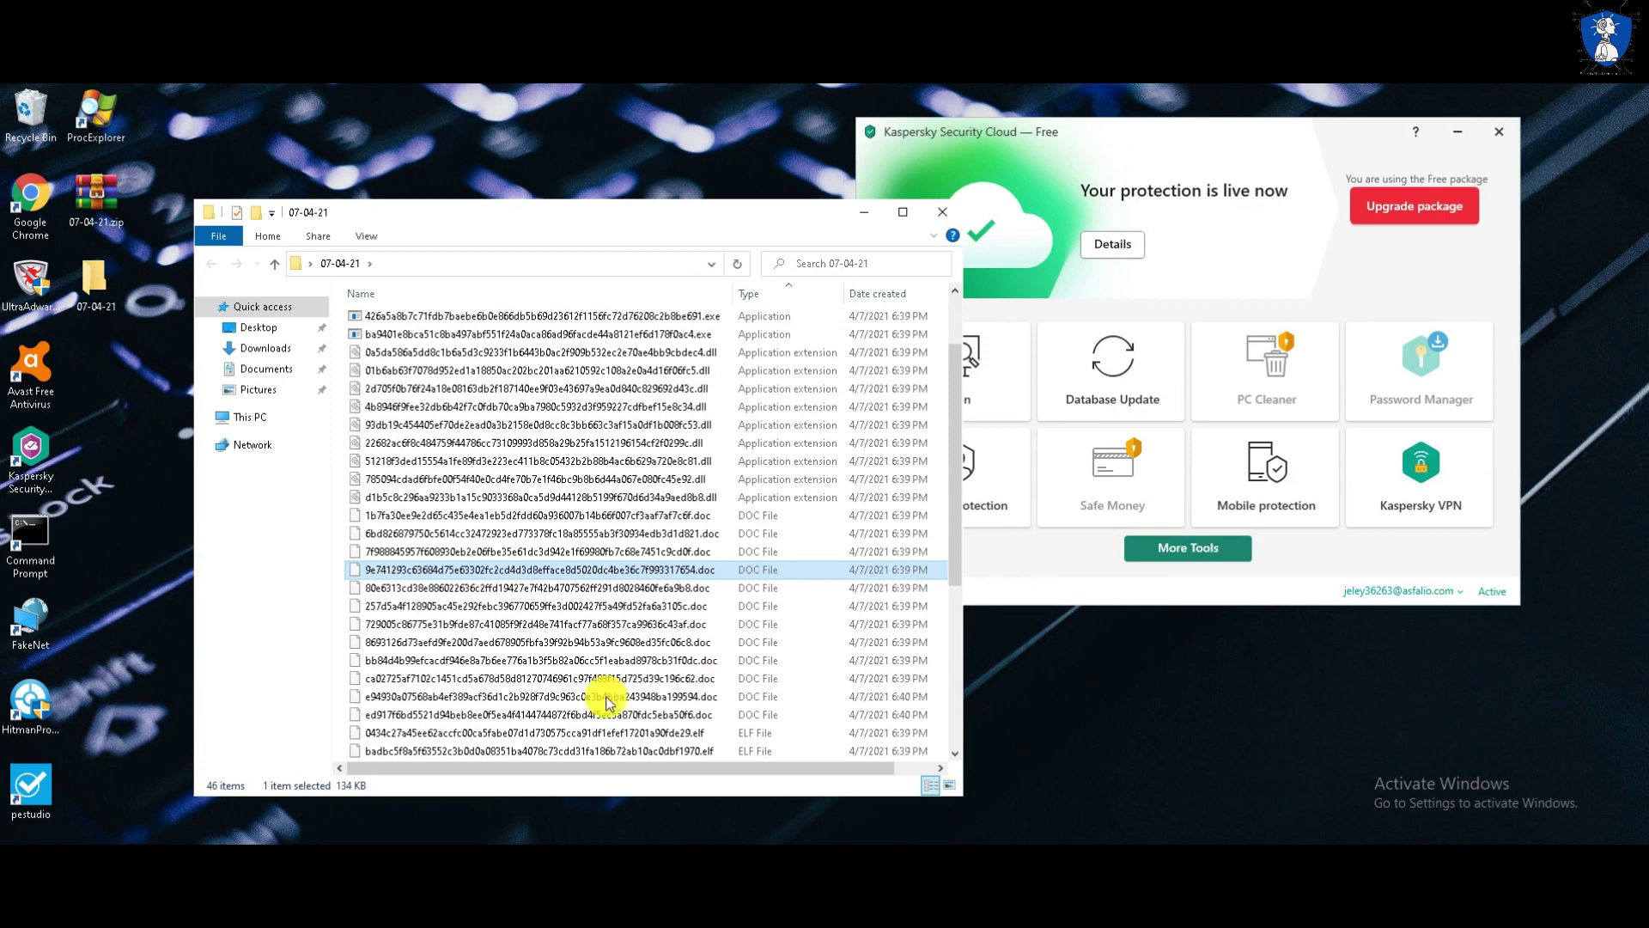
{"action": "left_click", "coordinate": [943, 218]}
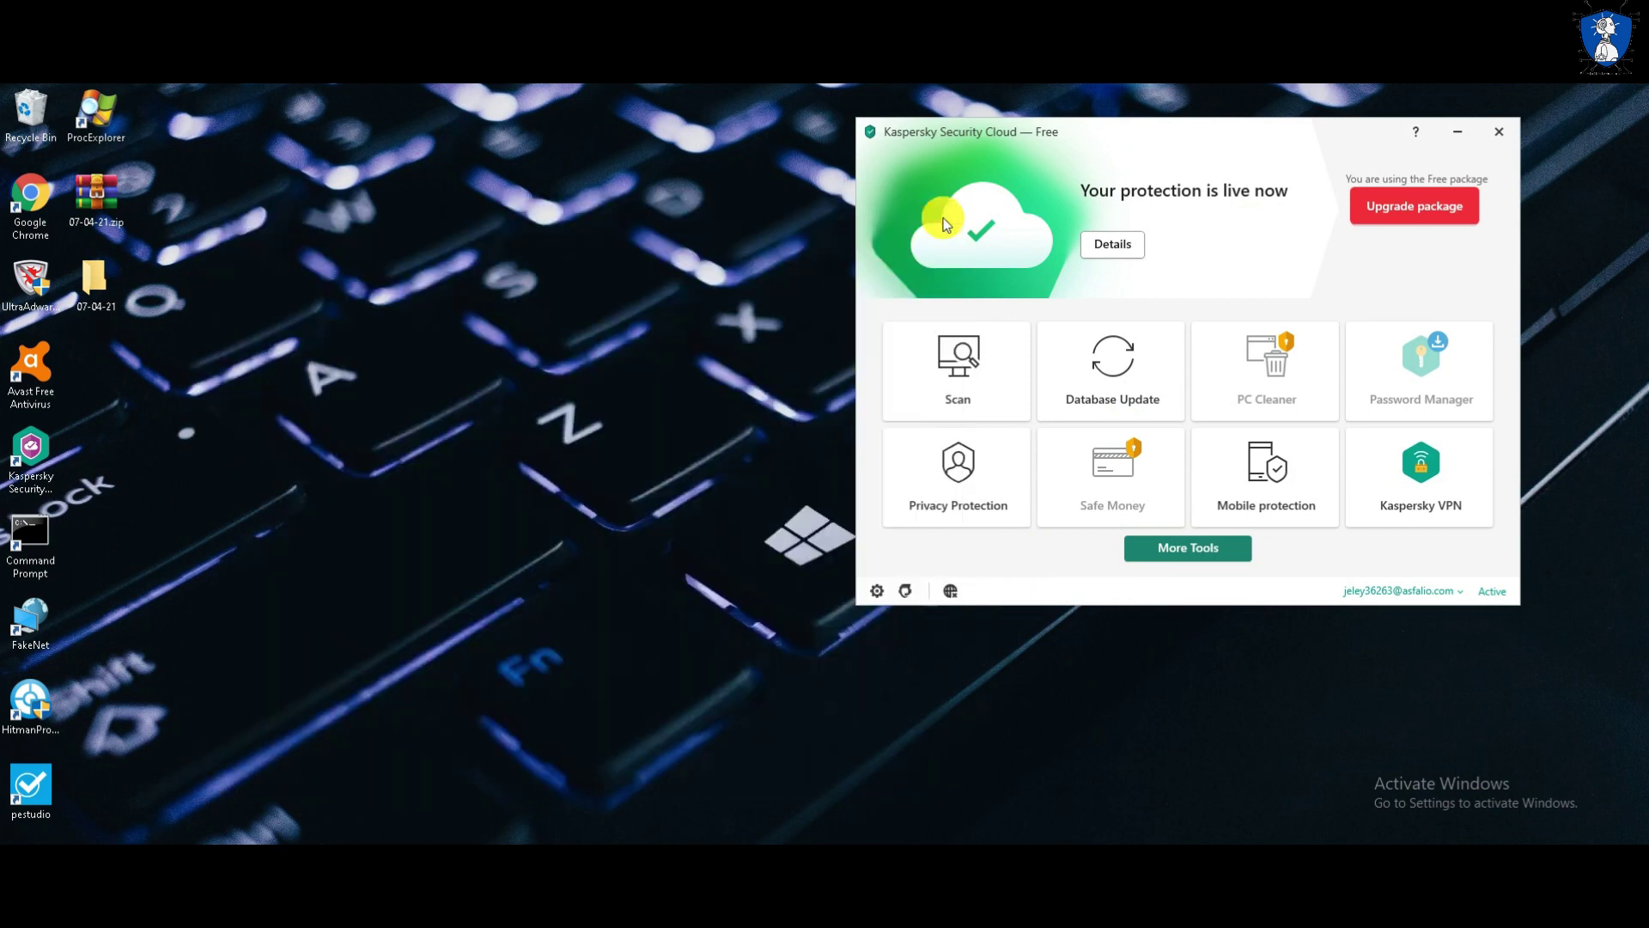